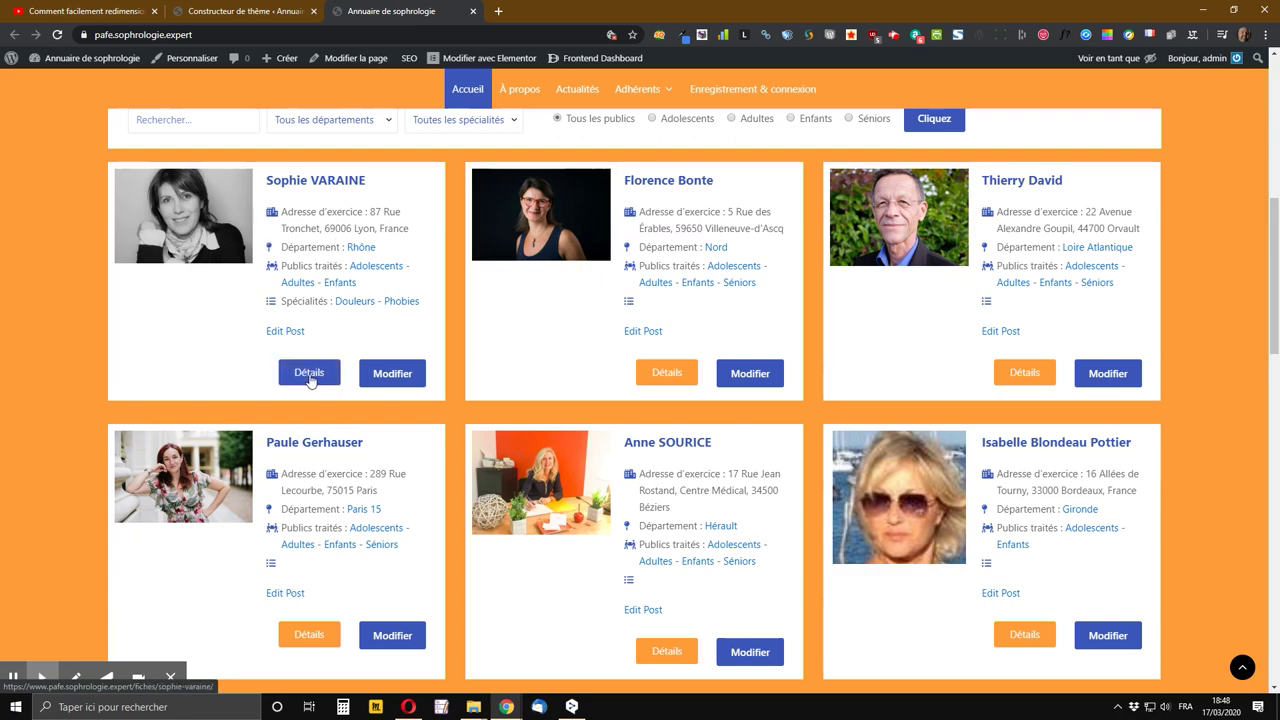
# - Review the homepage's practitioner cards and articles, and examine the existing theme builder templates, including those of type Boucle
pyautogui.scroll(-12, 328, 391)
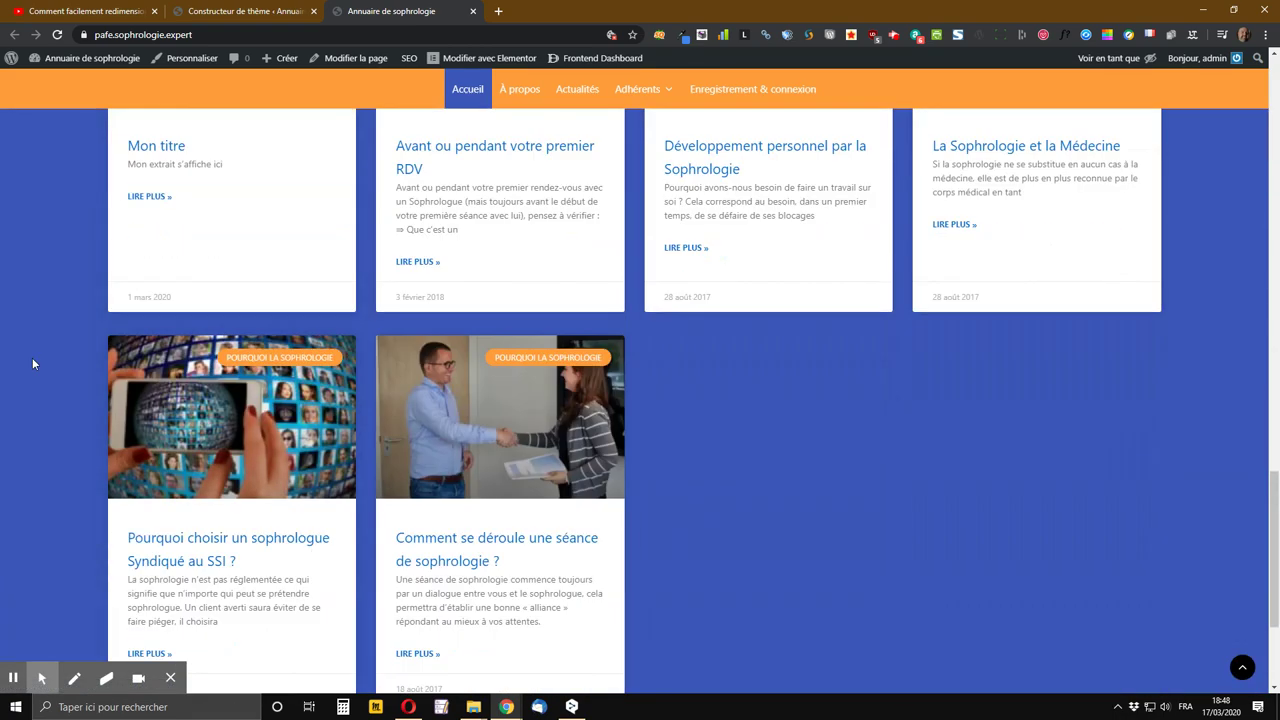
pyautogui.click(1242, 667)
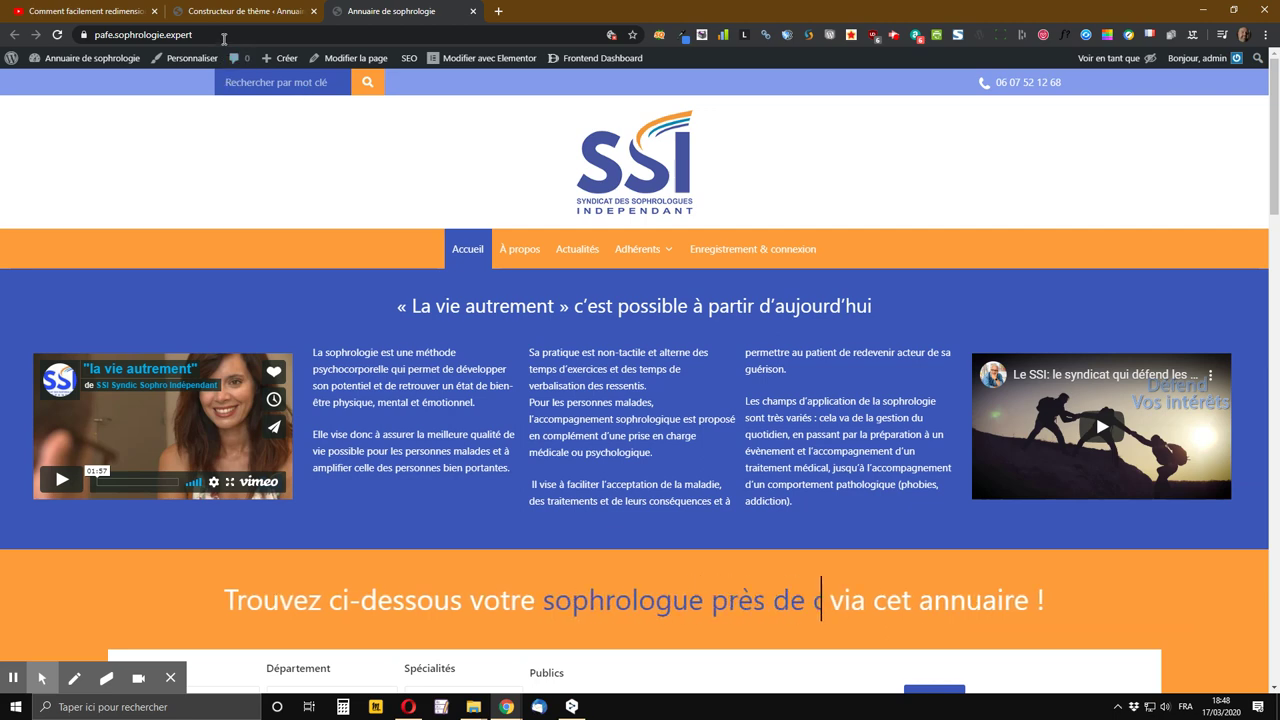
pyautogui.click(240, 11)
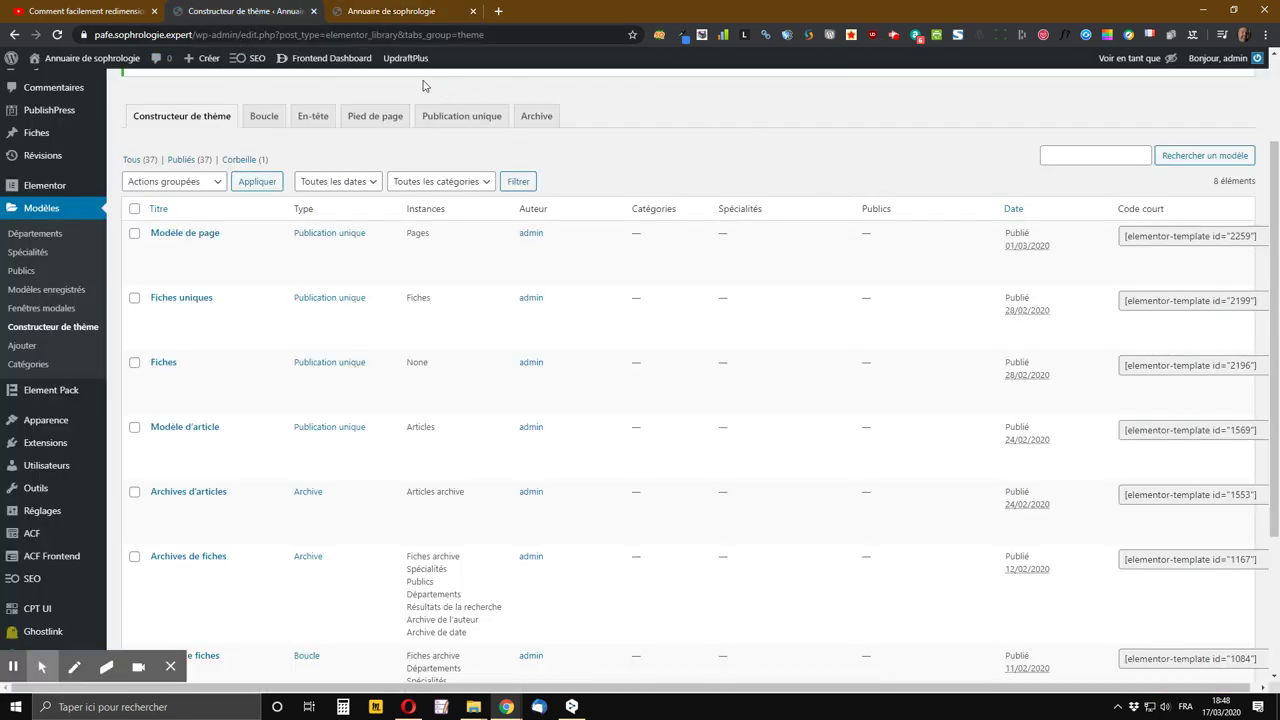
pyautogui.moveTo(378, 268)
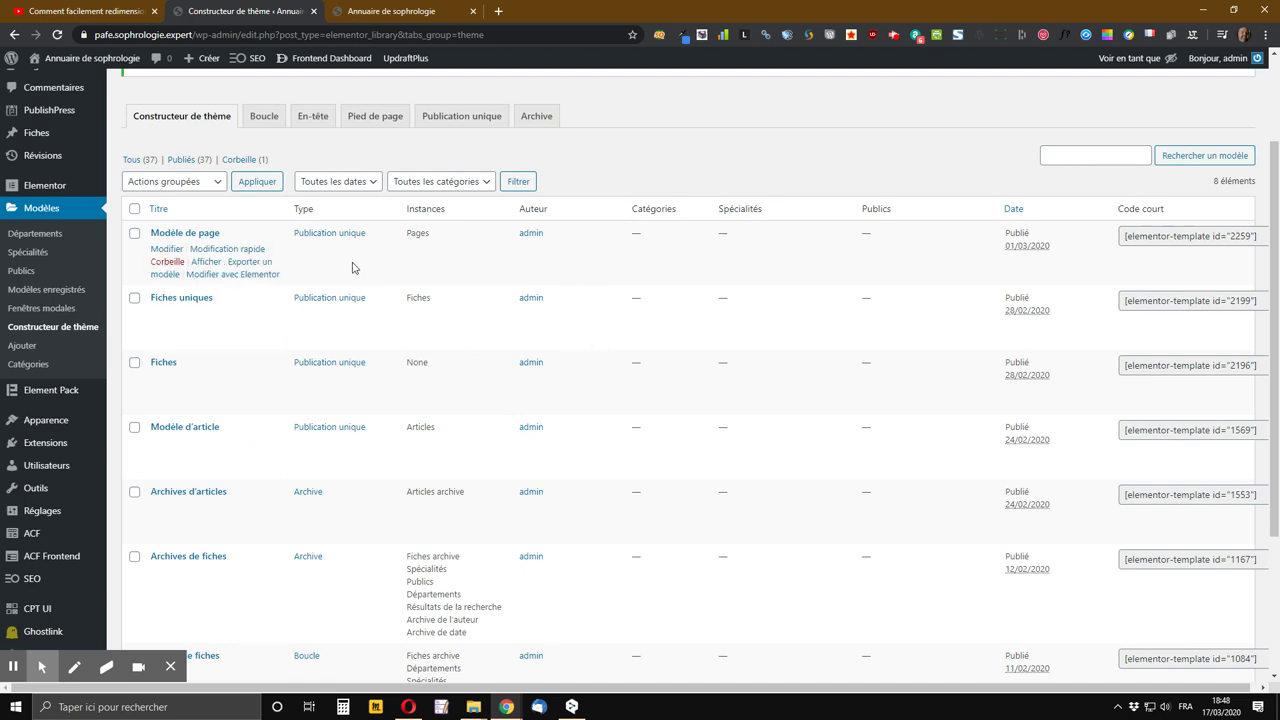
pyautogui.scroll(3, 40, 160)
pyautogui.moveTo(40, 278)
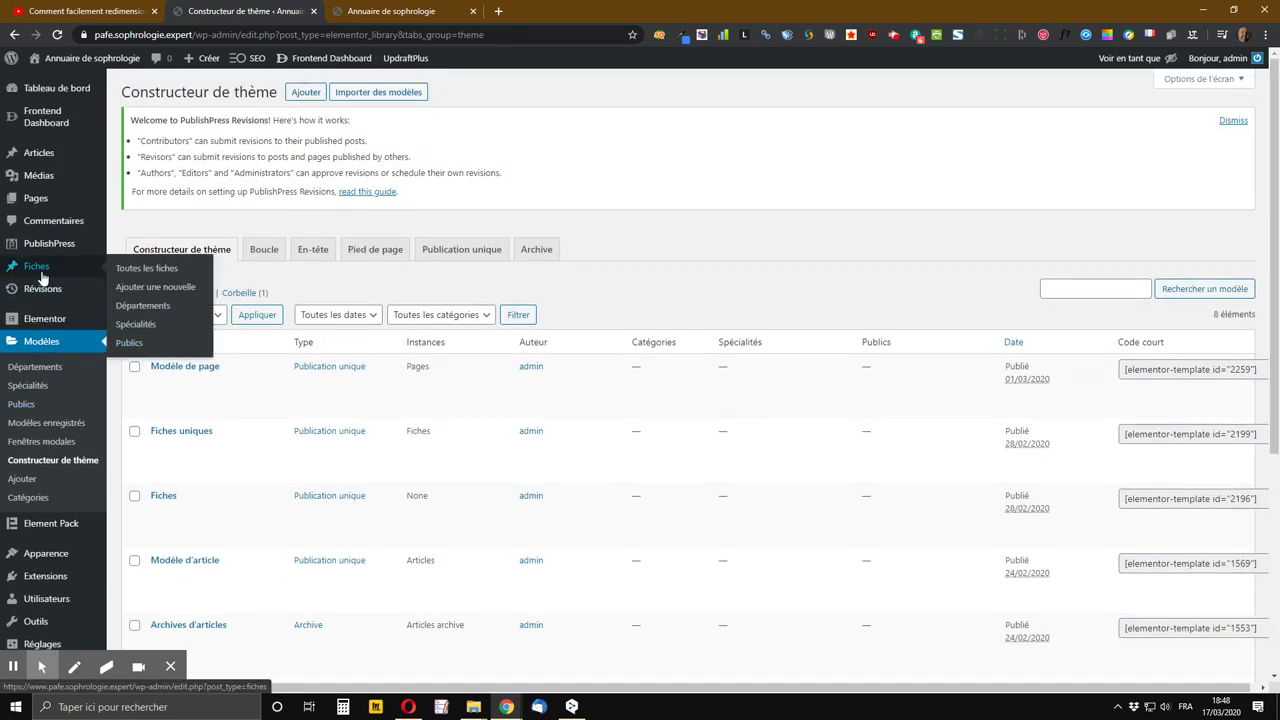
pyautogui.scroll(-2, 40, 278)
pyautogui.moveTo(423, 252)
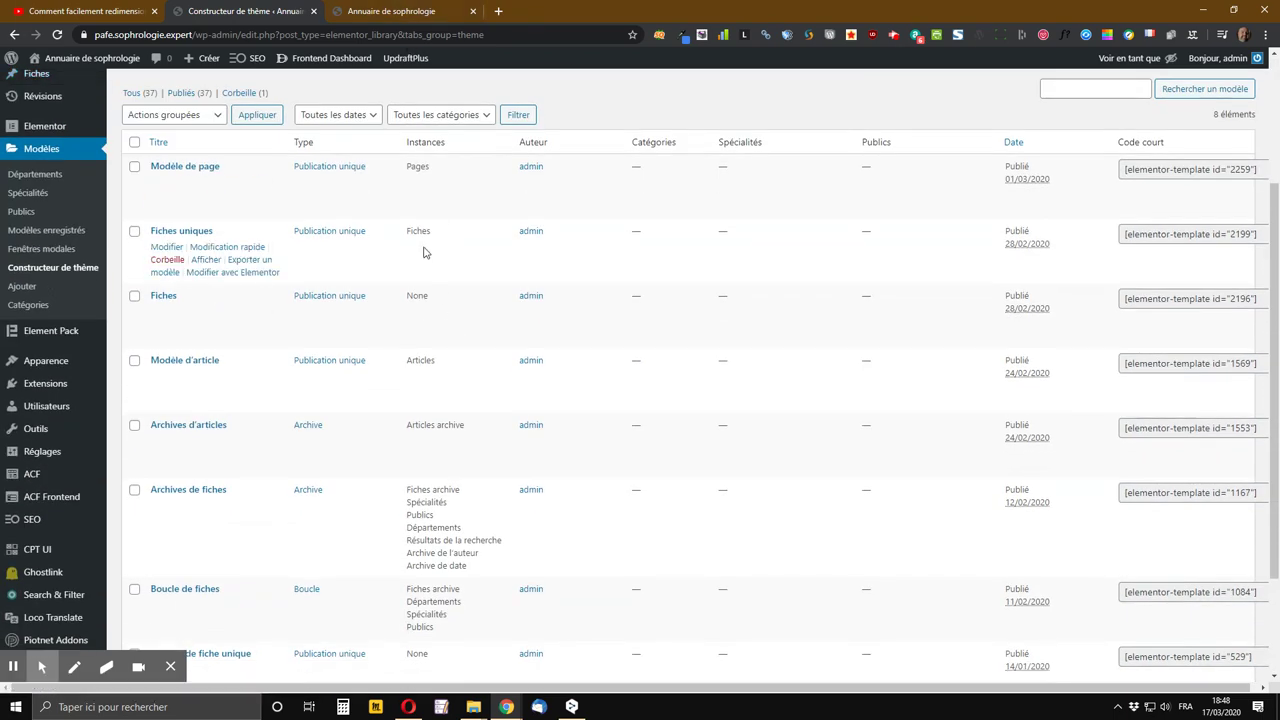
pyautogui.scroll(2, 423, 252)
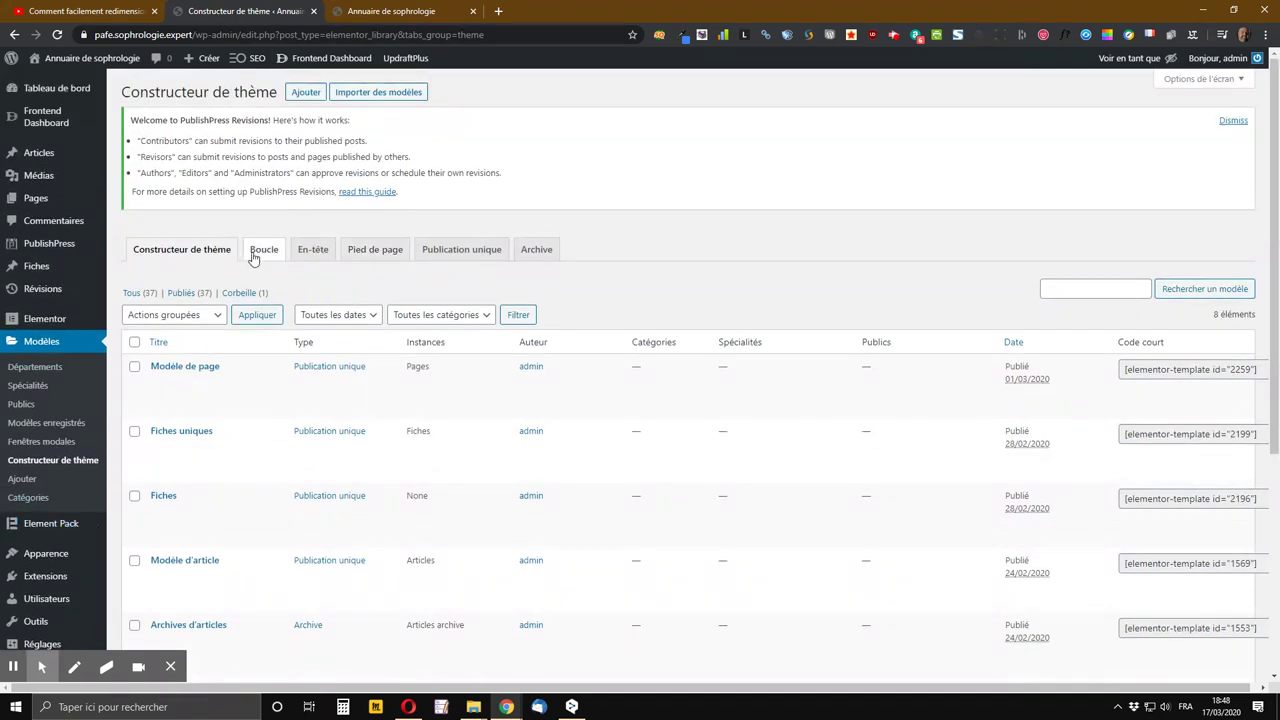
pyautogui.click(254, 256)
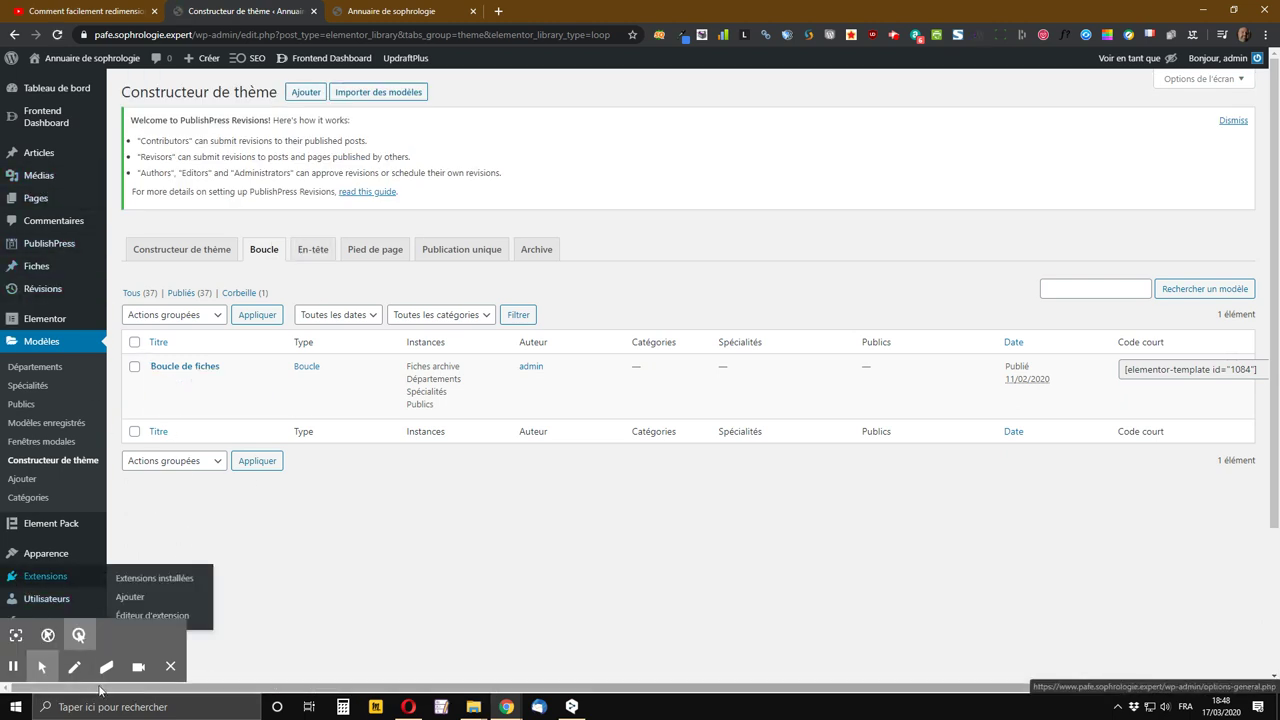
pyautogui.click(13, 666)
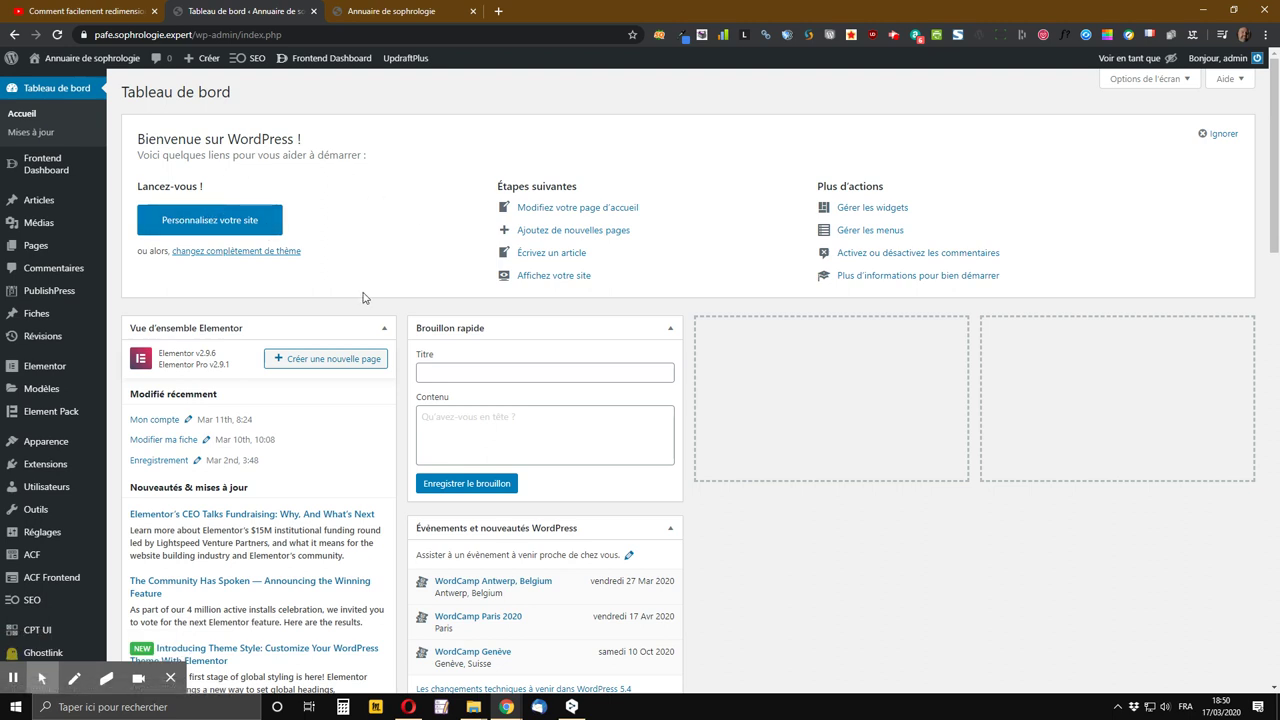
# - Create a theme builder template of type Boucle named "Boucle de fiches"
pyautogui.moveTo(95, 304)
pyautogui.moveTo(57, 376)
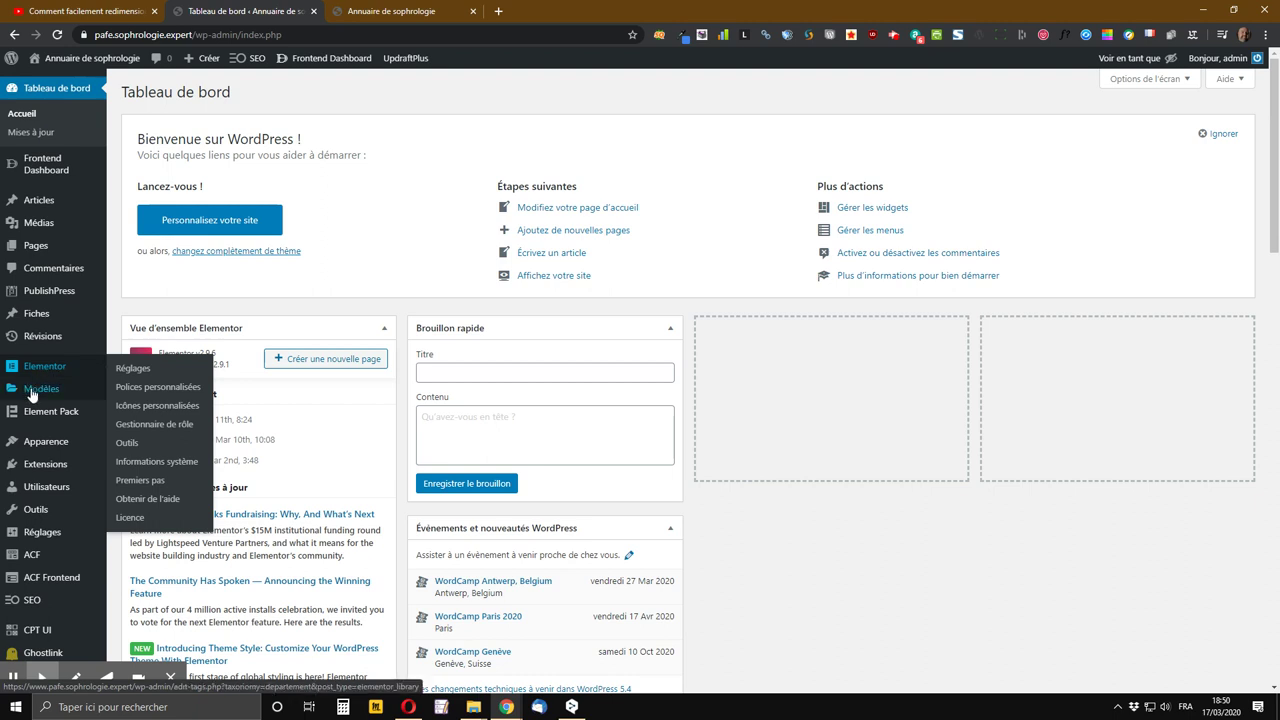
pyautogui.moveTo(31, 392)
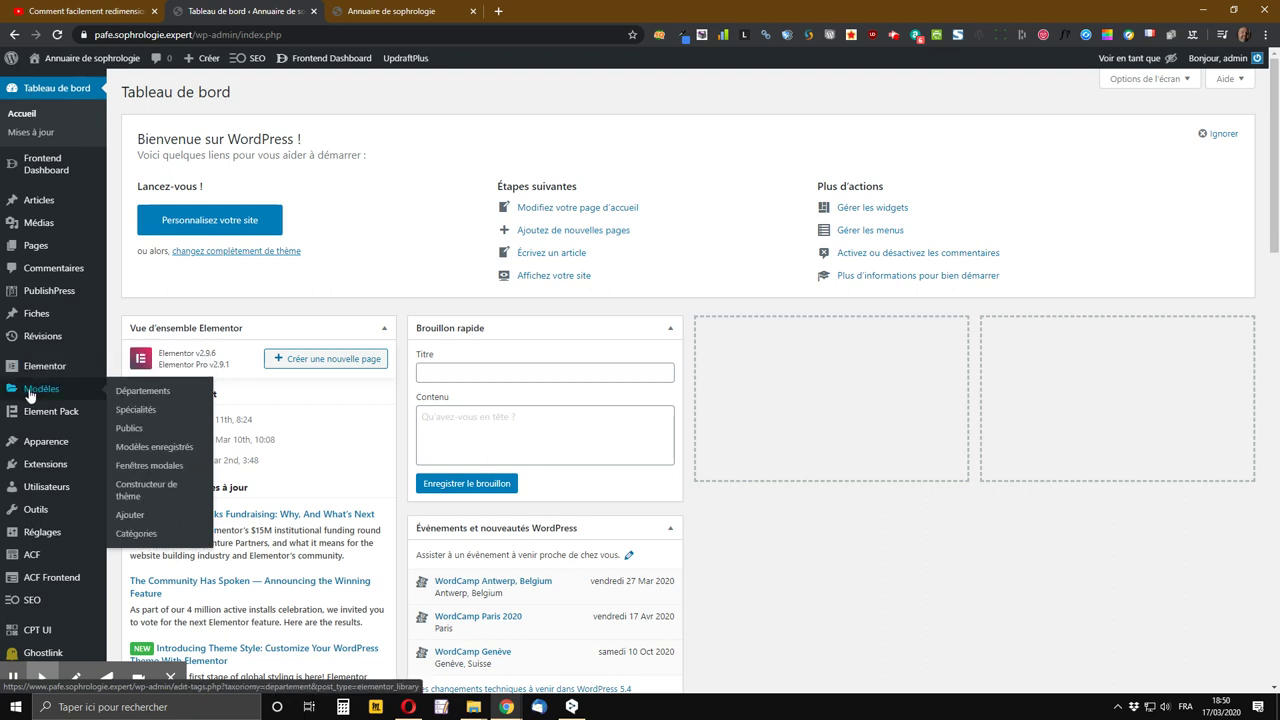
pyautogui.click(135, 493)
pyautogui.moveTo(93, 447)
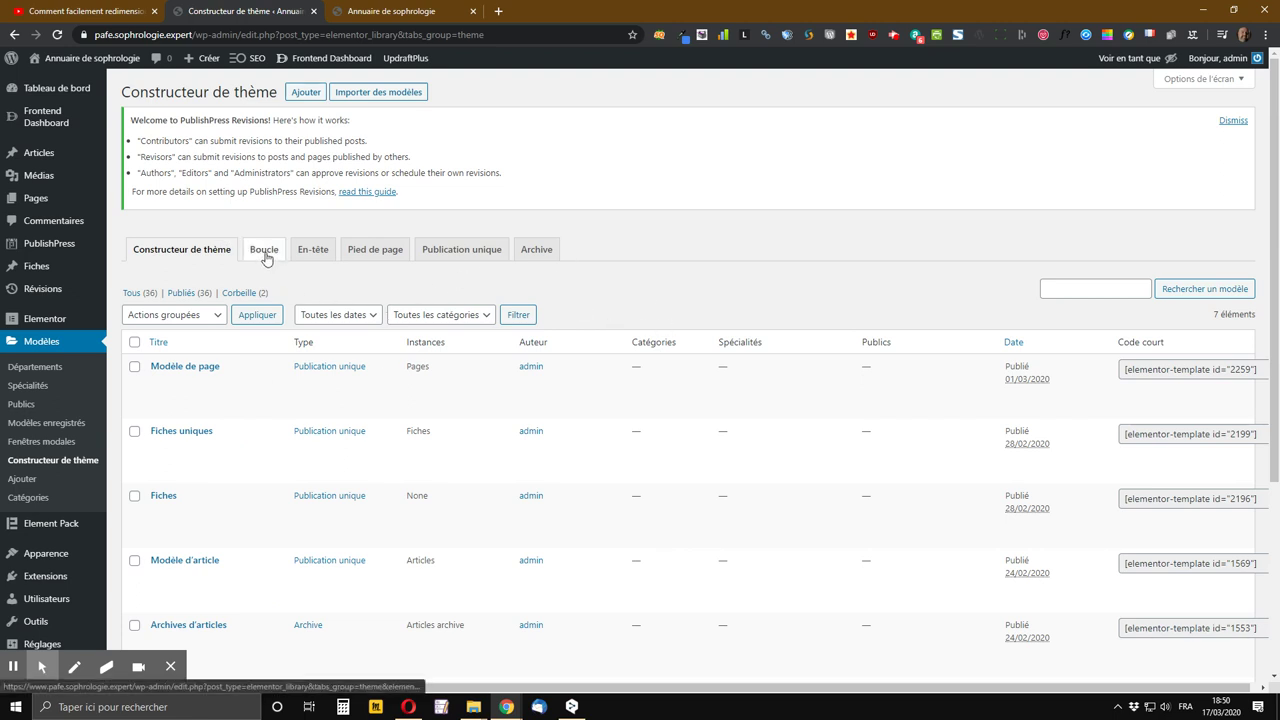
pyautogui.click(265, 253)
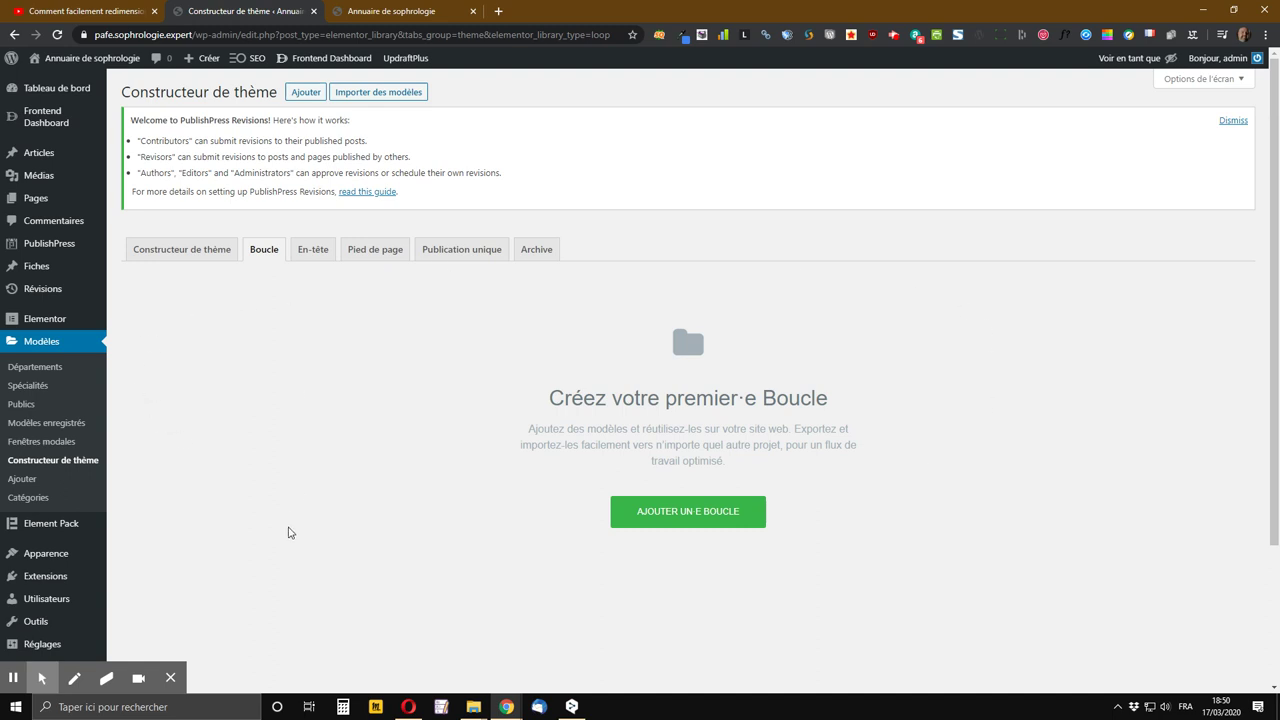
pyautogui.click(687, 521)
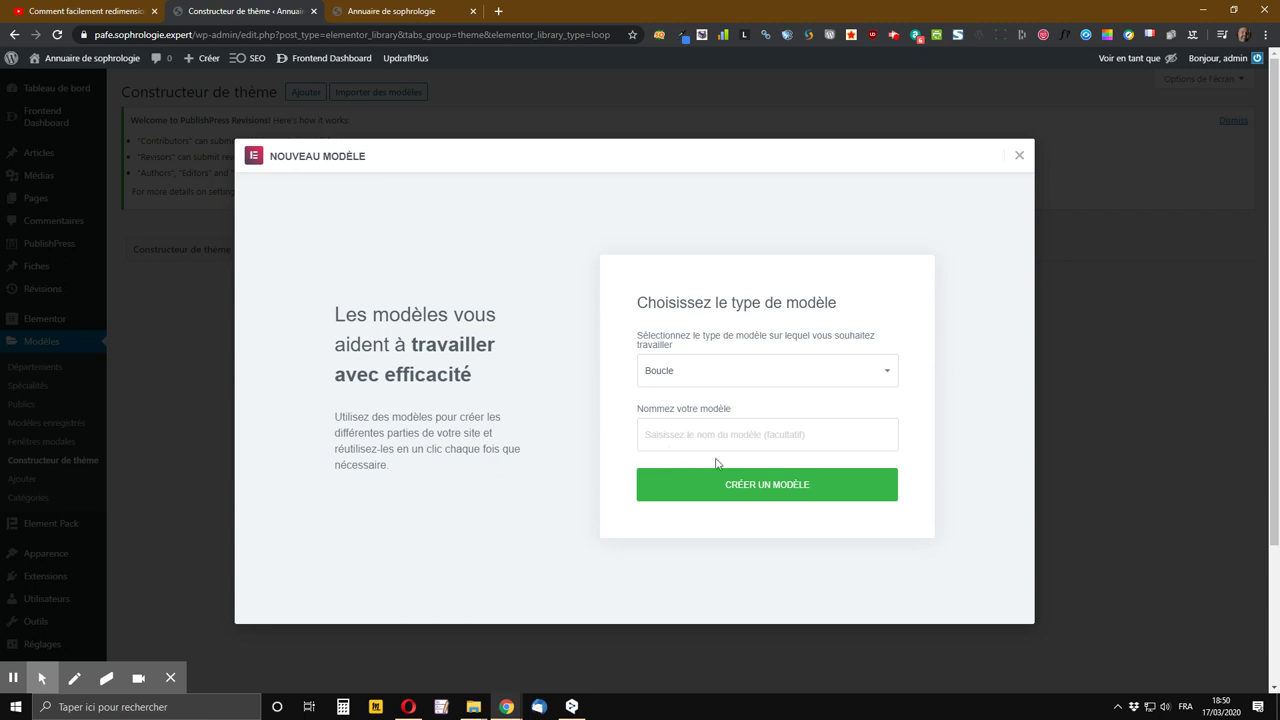
pyautogui.click(745, 437)
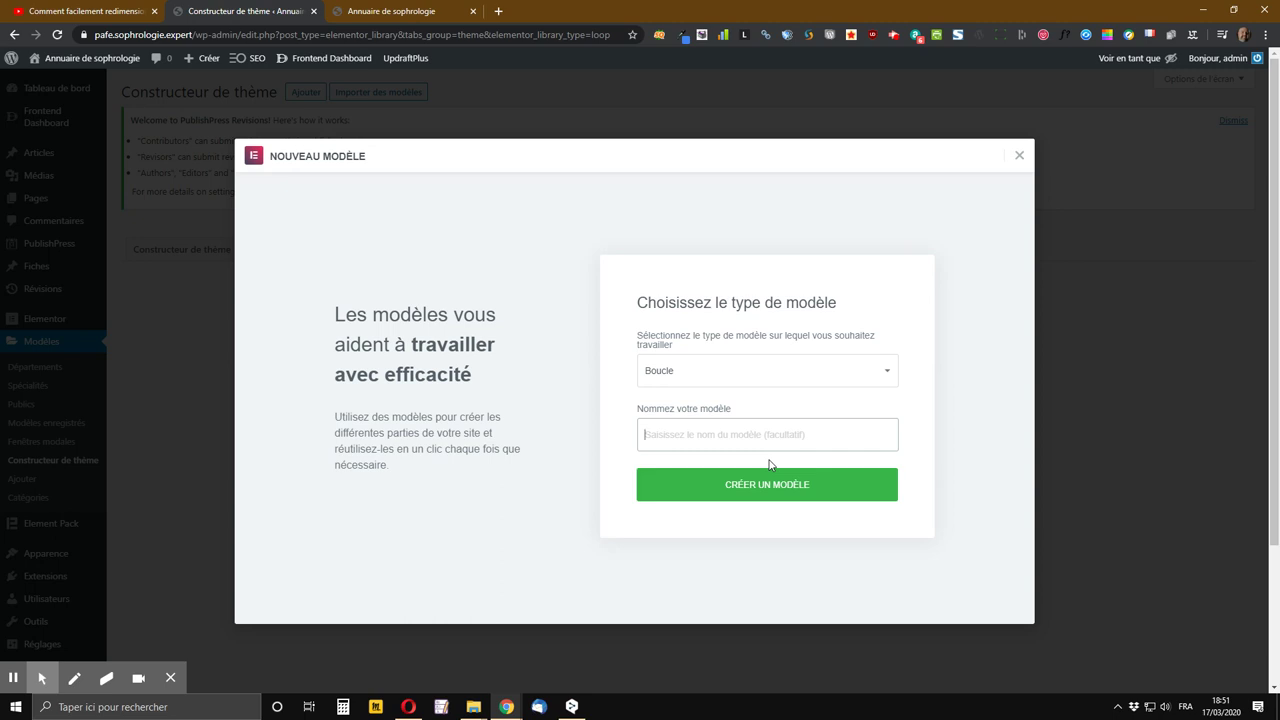
pyautogui.write('Boucle de fiches')
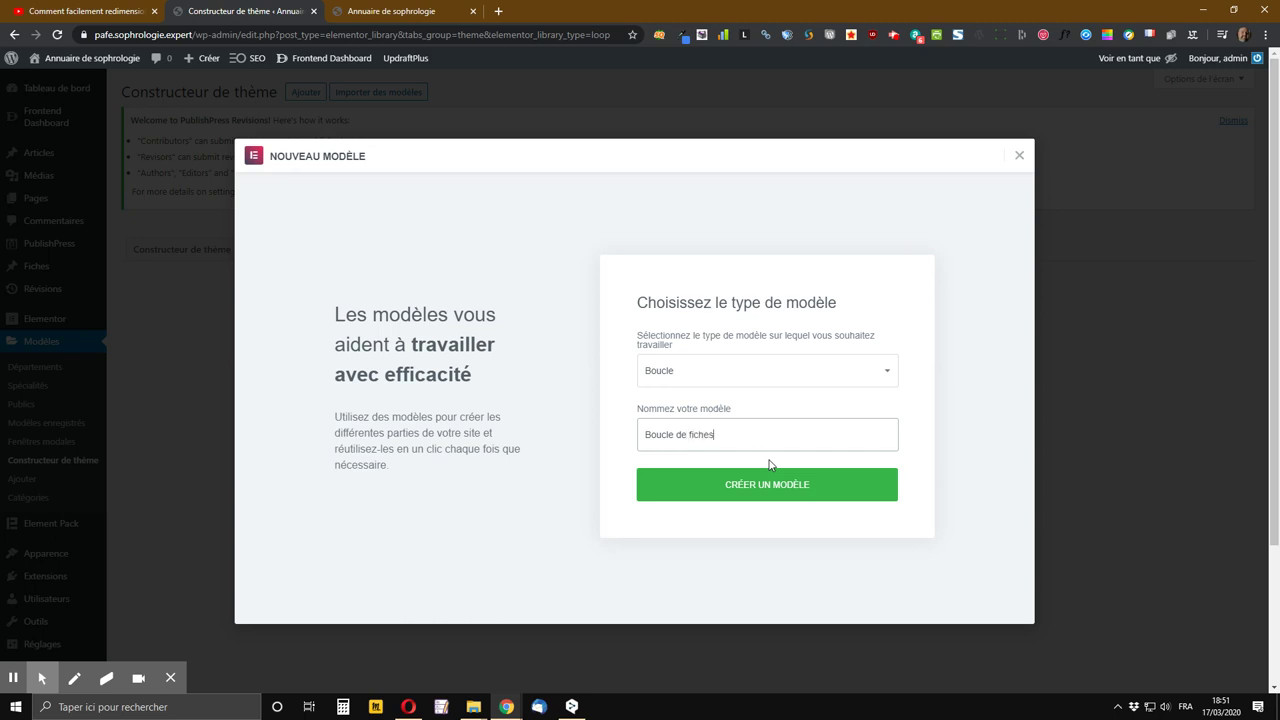
pyautogui.click(750, 490)
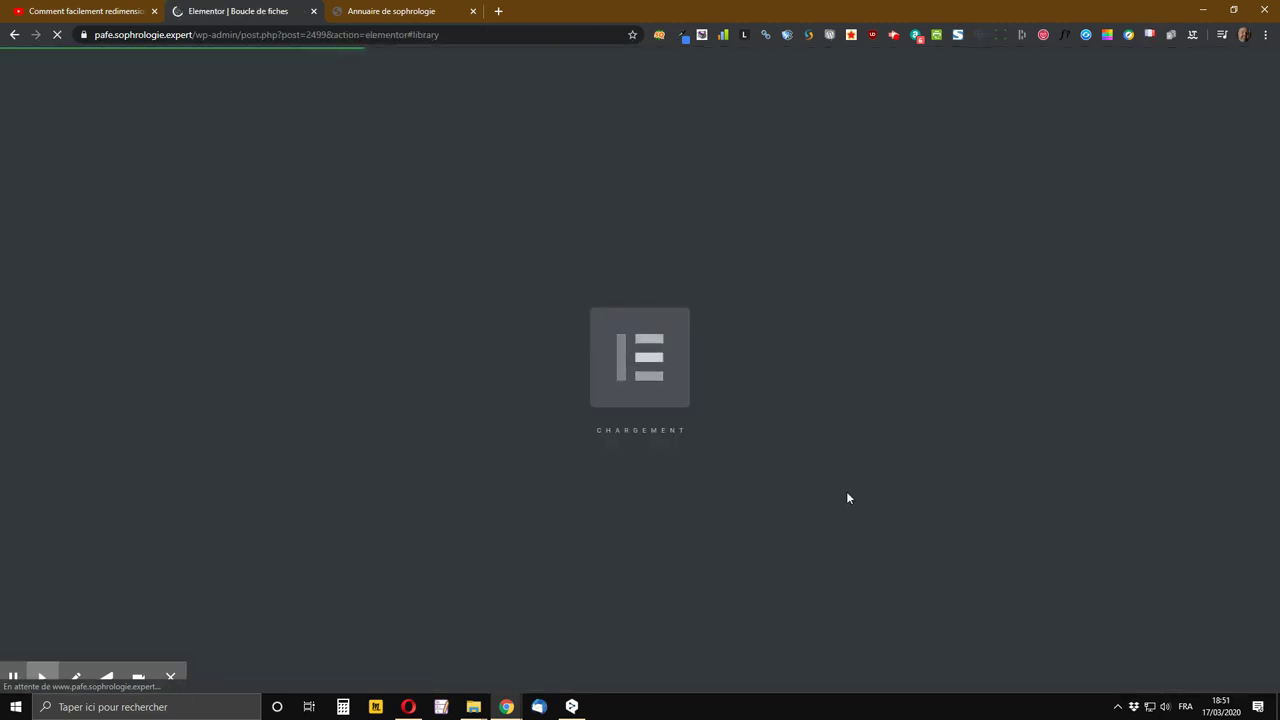
# - Close the template library in the Boucle de fiches editor and check the practitioner cards' layout on the homepage
pyautogui.click(395, 11)
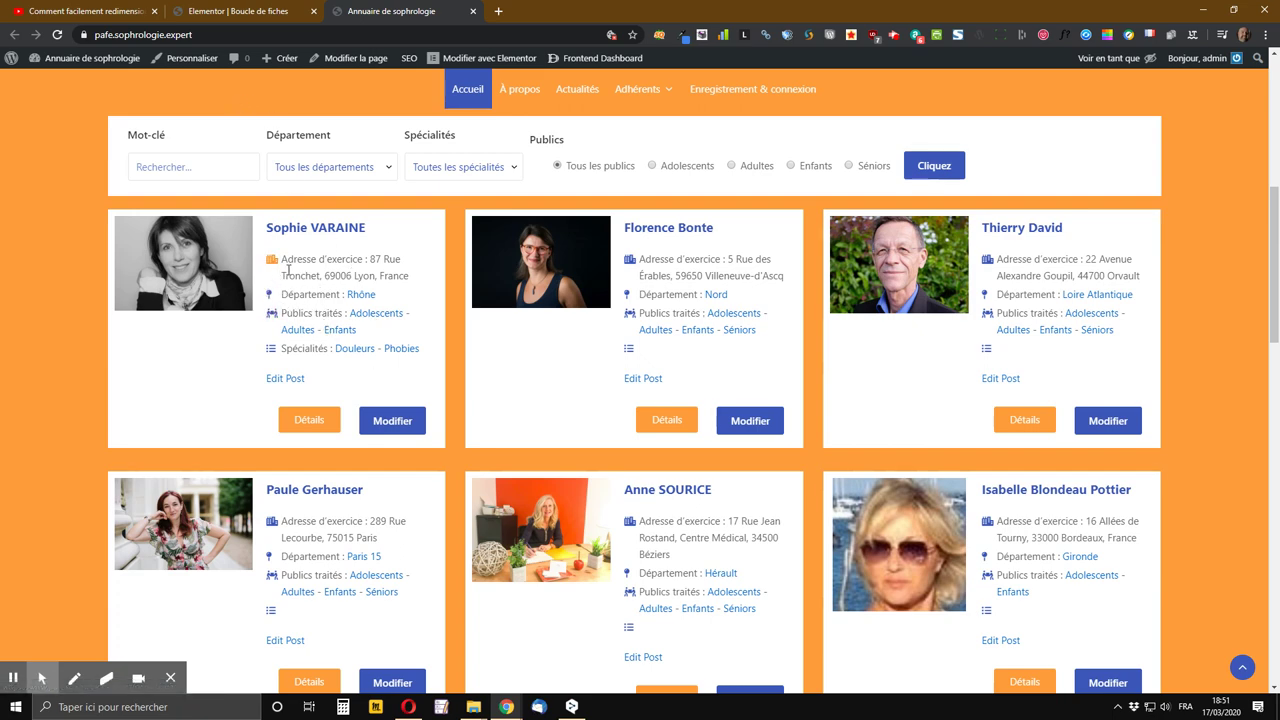
pyautogui.click(255, 14)
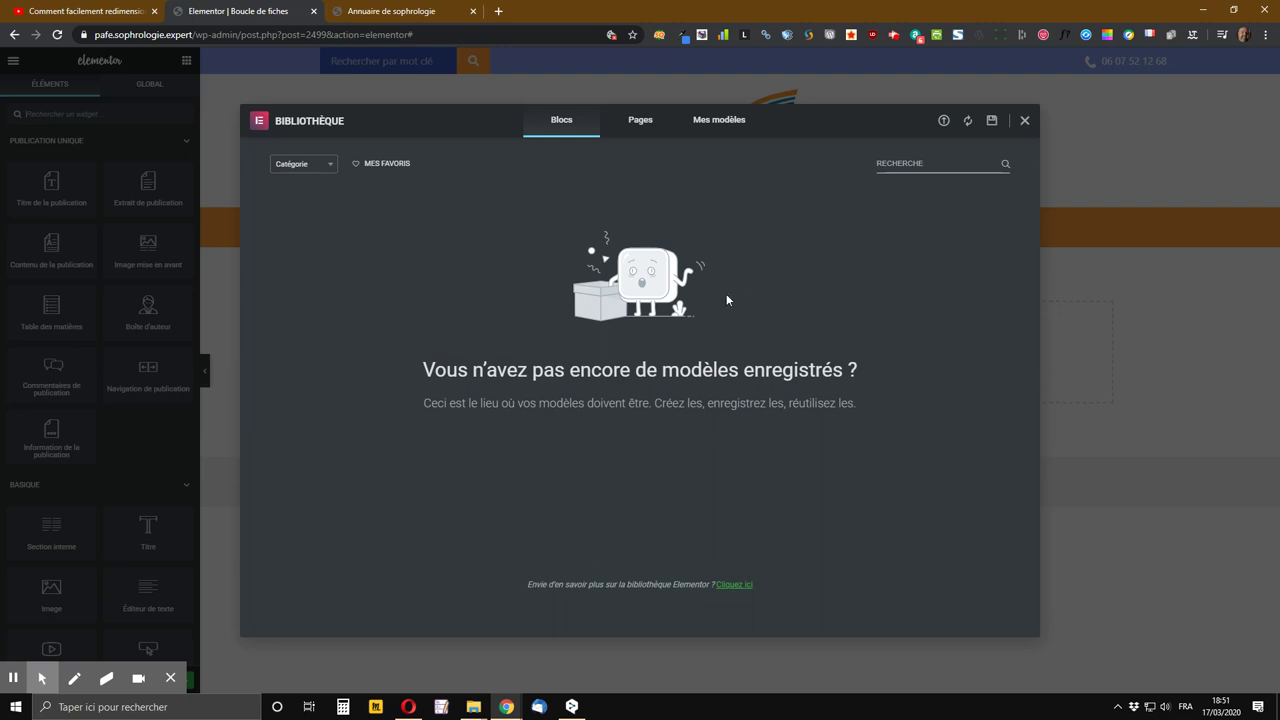
pyautogui.click(1027, 121)
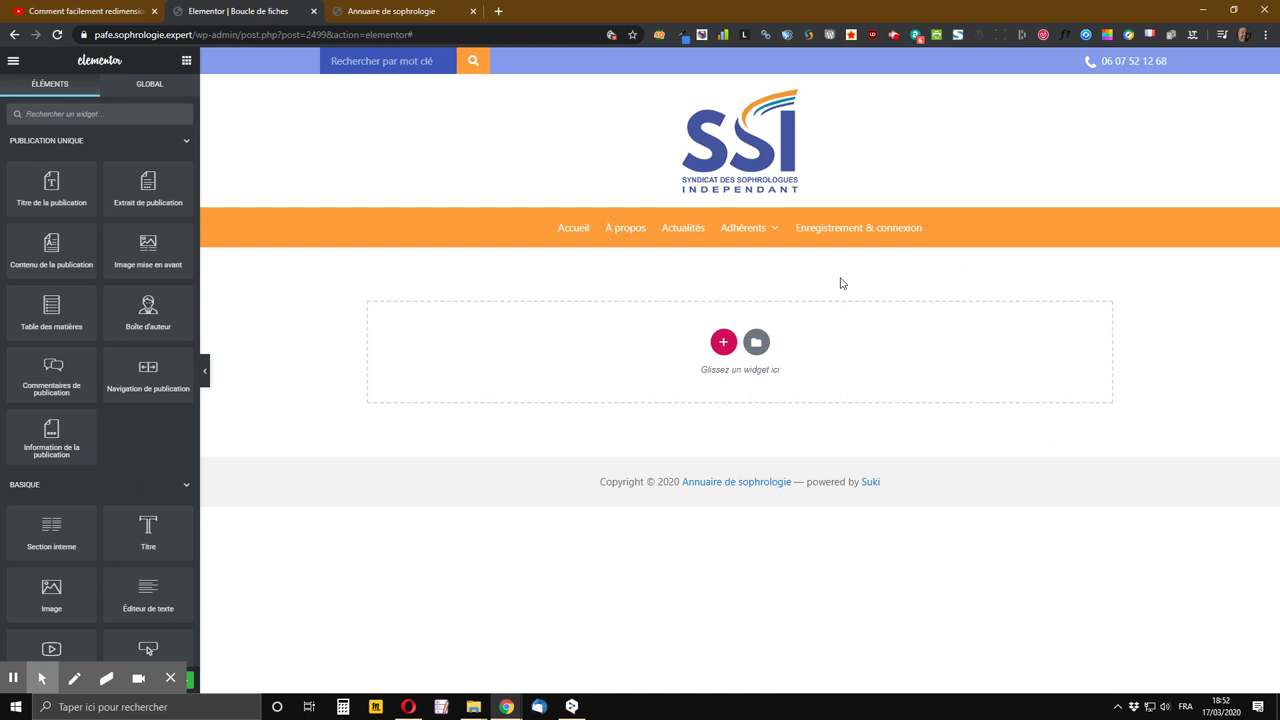
pyautogui.click(405, 9)
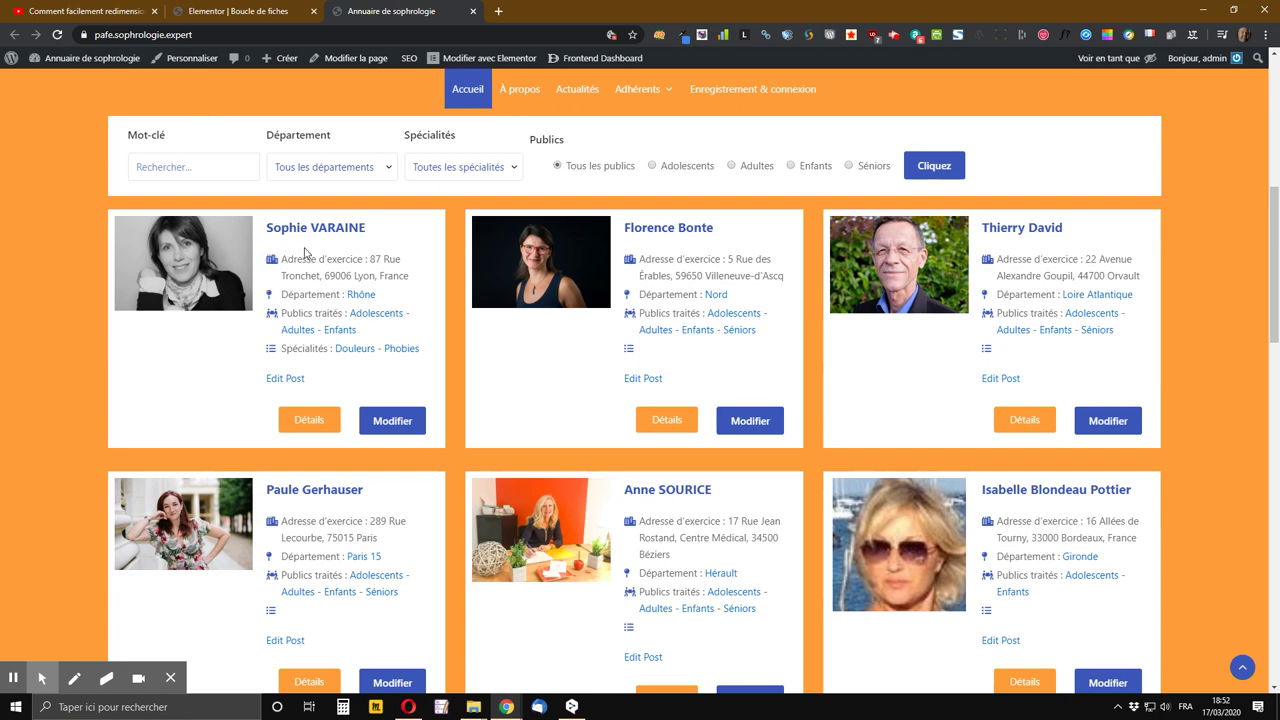
pyautogui.click(278, 9)
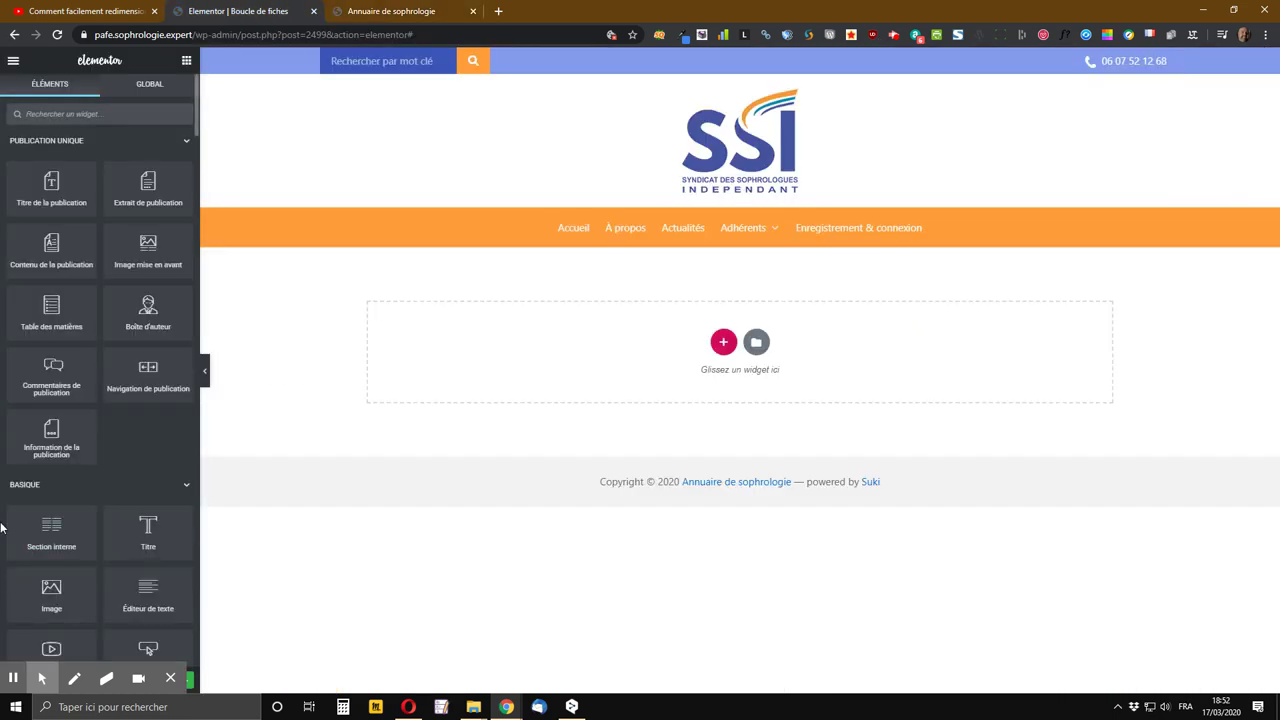
# - Add a two-column Section interne to the empty Boucle de fiches template
pyautogui.moveTo(42, 526); pyautogui.dragTo(722, 326)
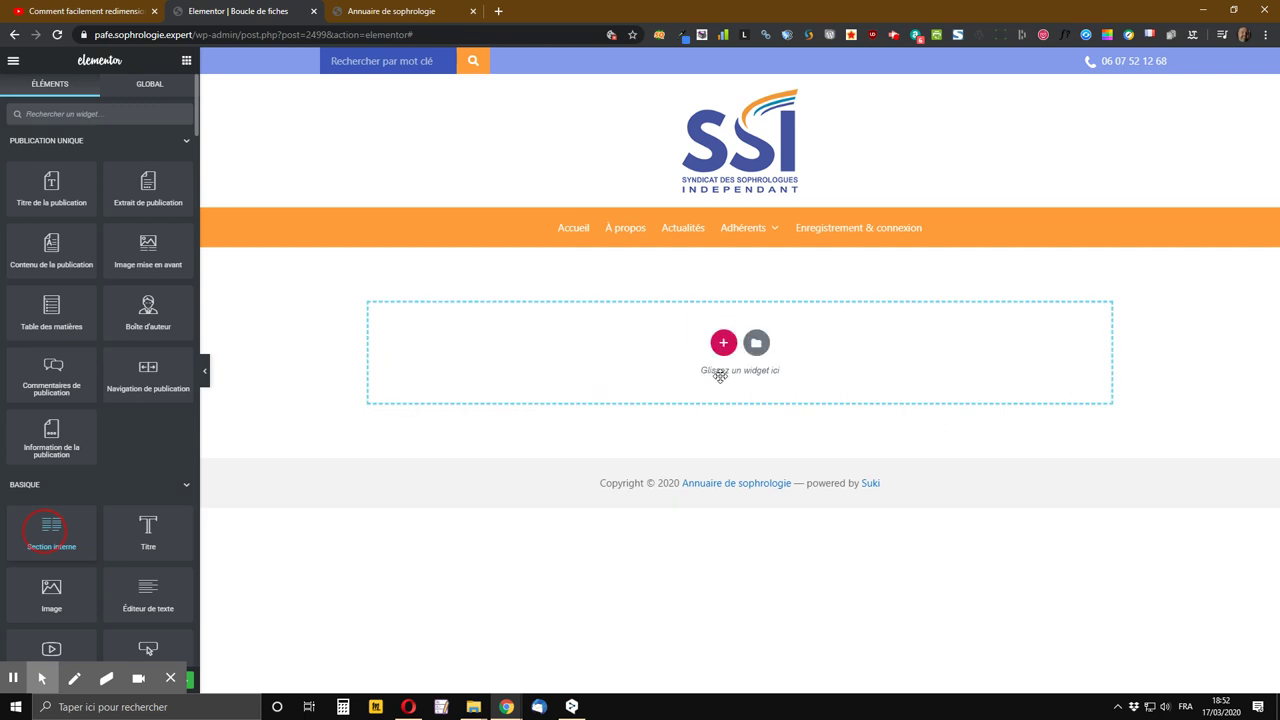
pyautogui.moveTo(720, 375); pyautogui.dragTo(700, 303)
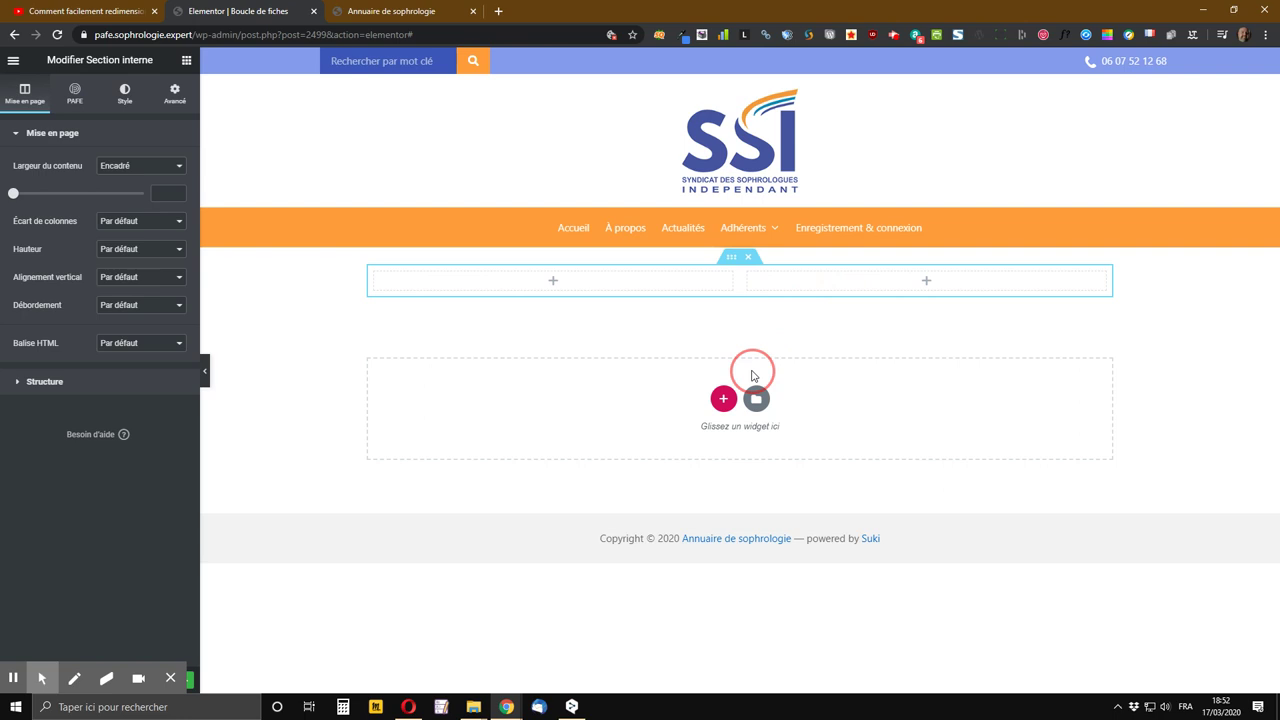
pyautogui.click(406, 163)
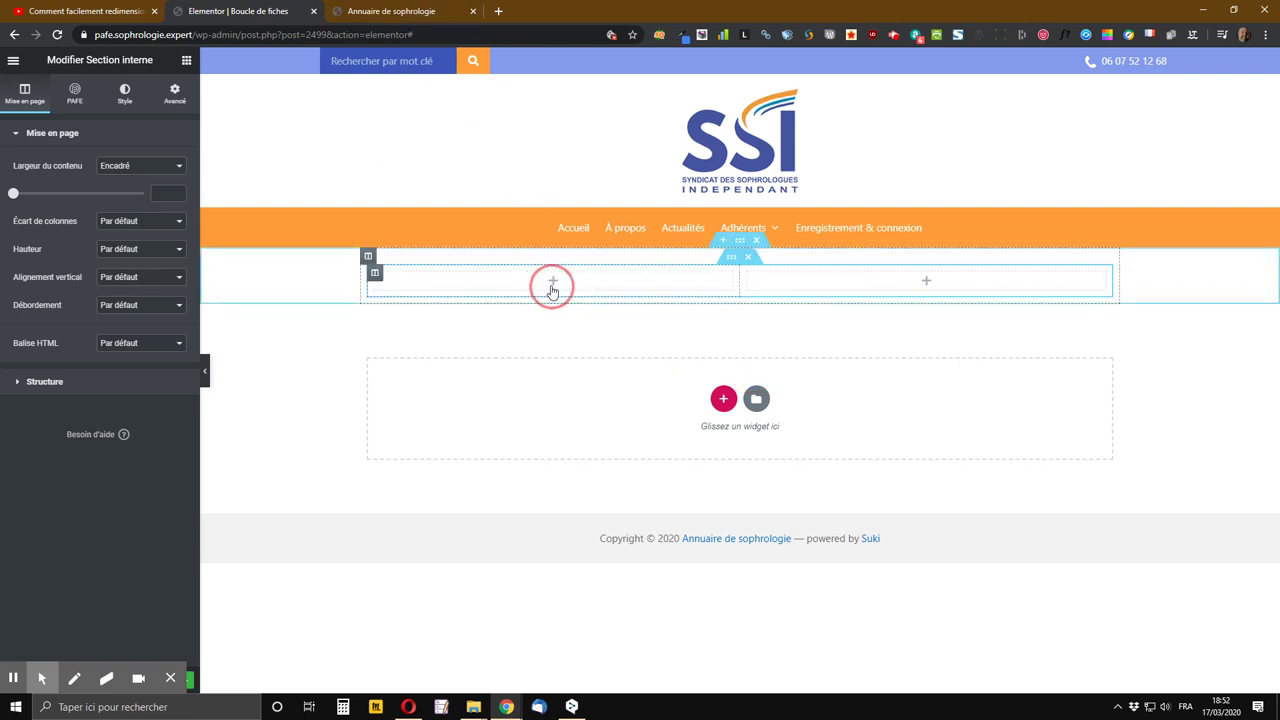
# - Try an Image mise en avant widget in the inner section's first column, compare it with the homepage cards, and delete it
pyautogui.click(187, 63)
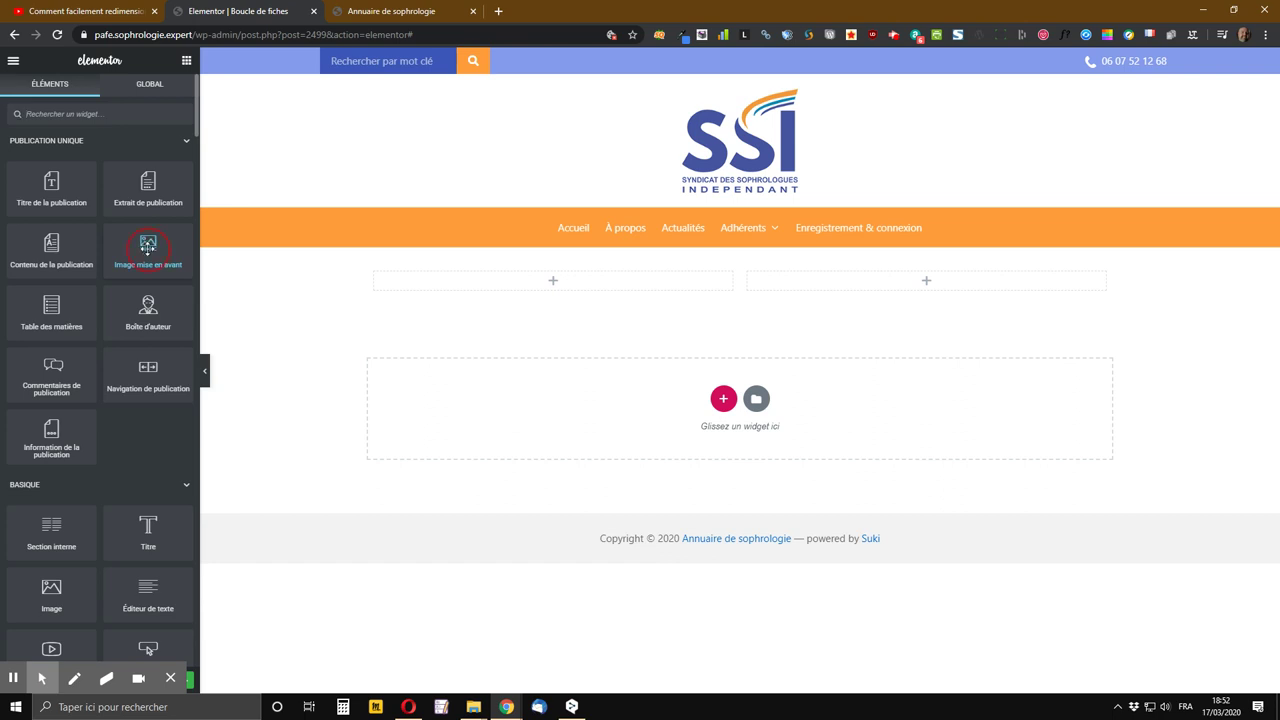
pyautogui.moveTo(147, 248); pyautogui.dragTo(517, 277)
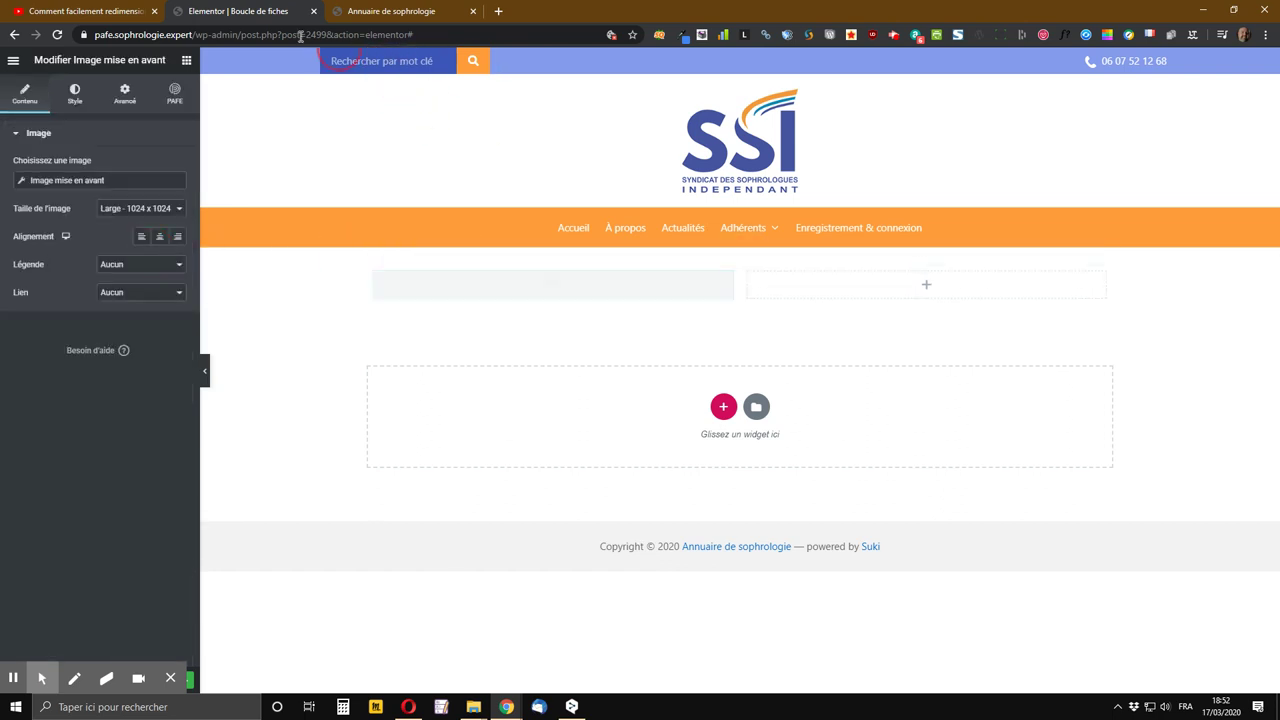
pyautogui.click(340, 11)
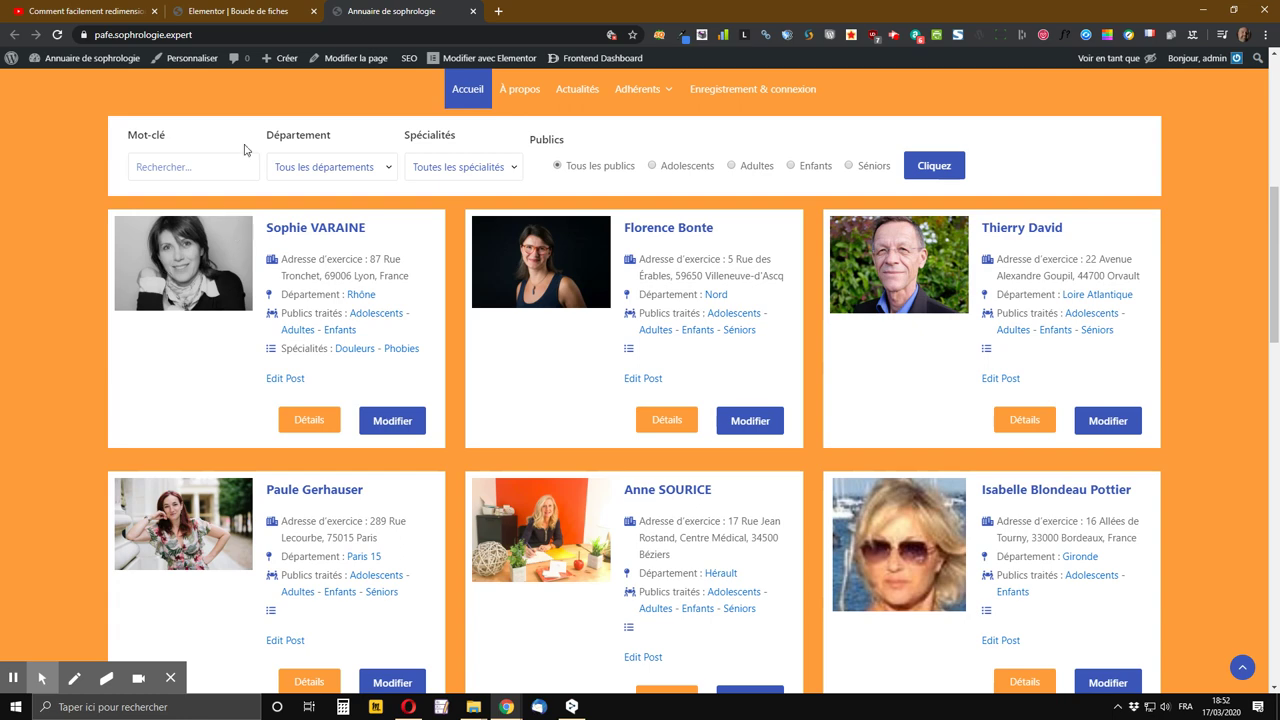
pyautogui.click(272, 8)
pyautogui.click(643, 544)
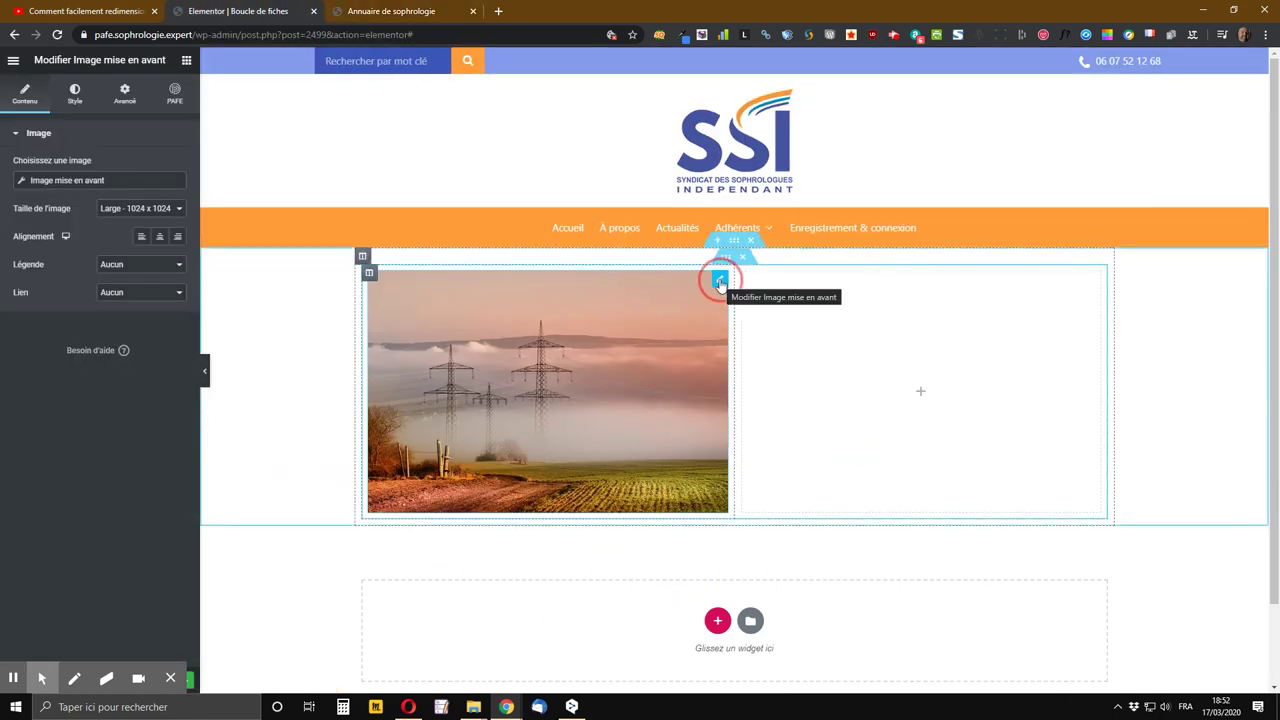
pyautogui.rightClick(721, 284)
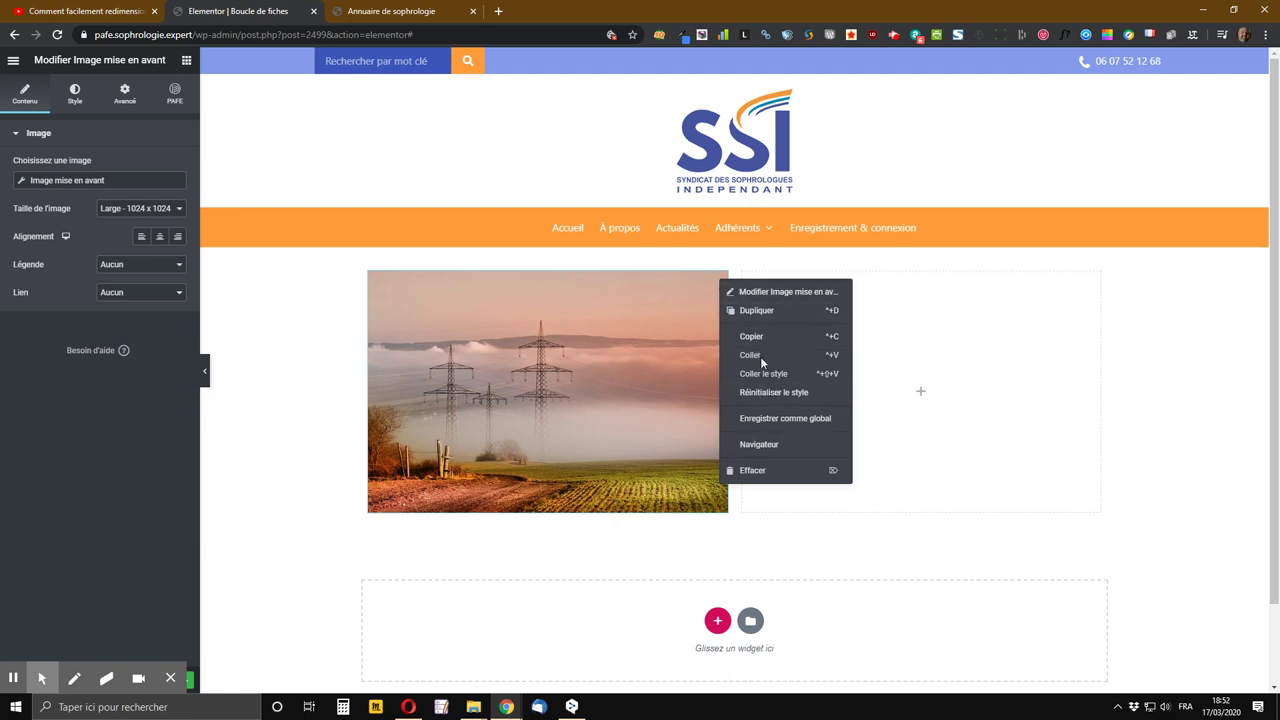
pyautogui.click(752, 474)
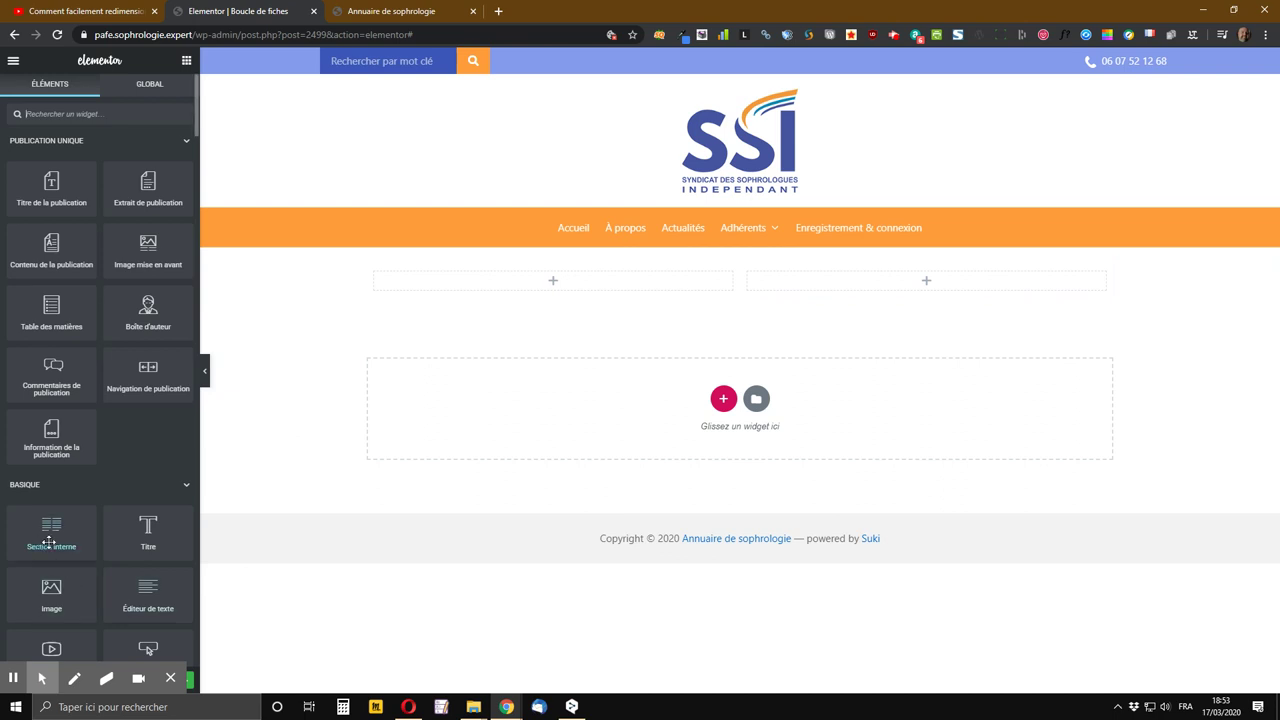
# - Add a standard Image widget to the inner section's first column and look through the media library for its picture
pyautogui.moveTo(51, 598); pyautogui.dragTo(569, 288)
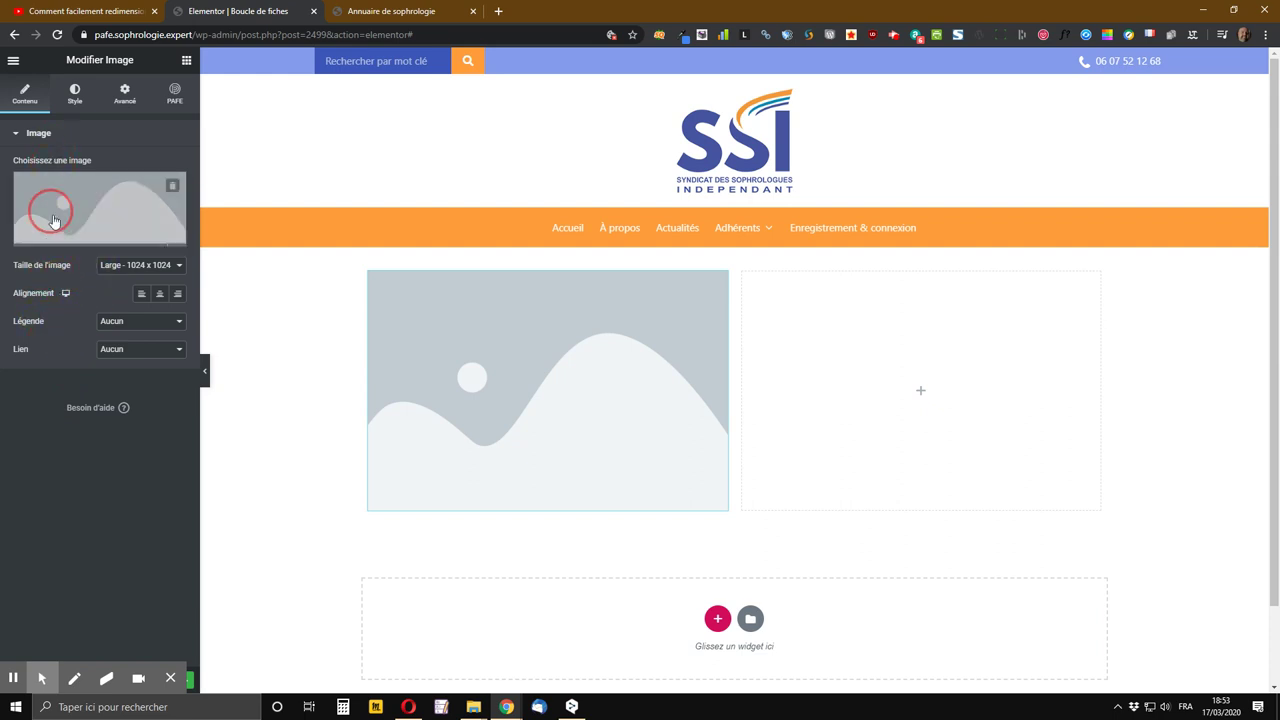
pyautogui.click(128, 195)
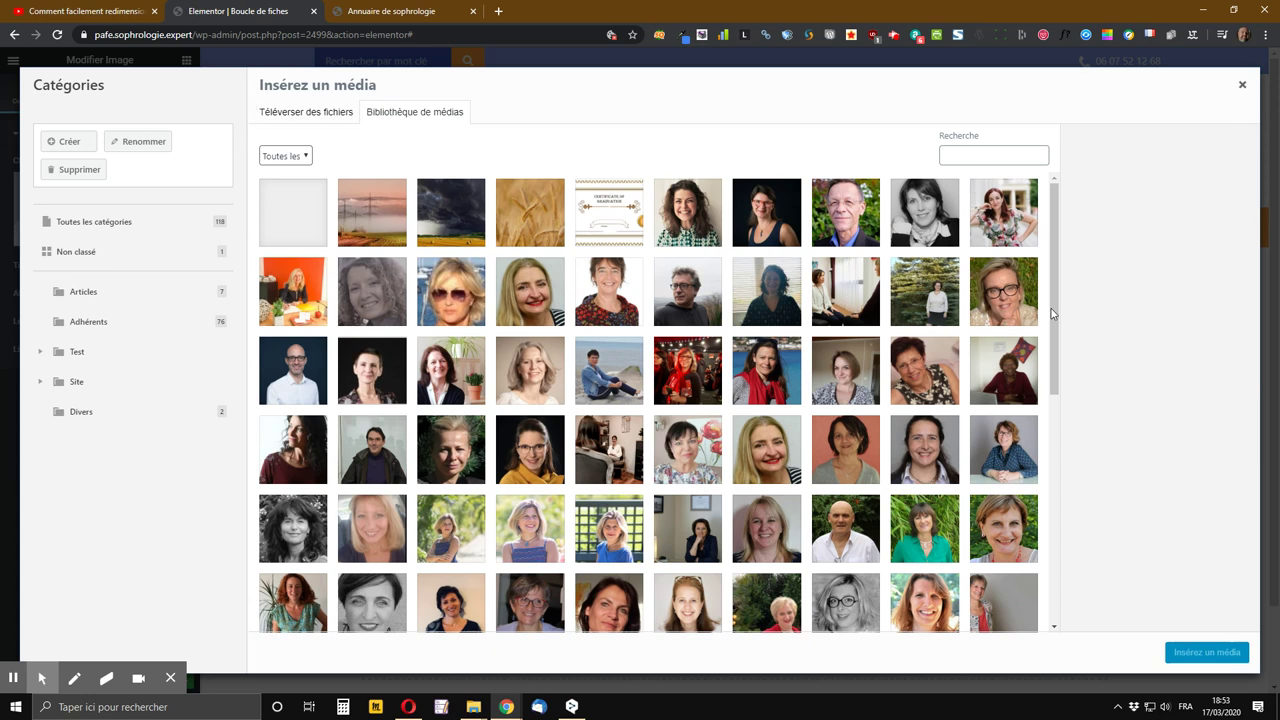
pyautogui.click(1242, 87)
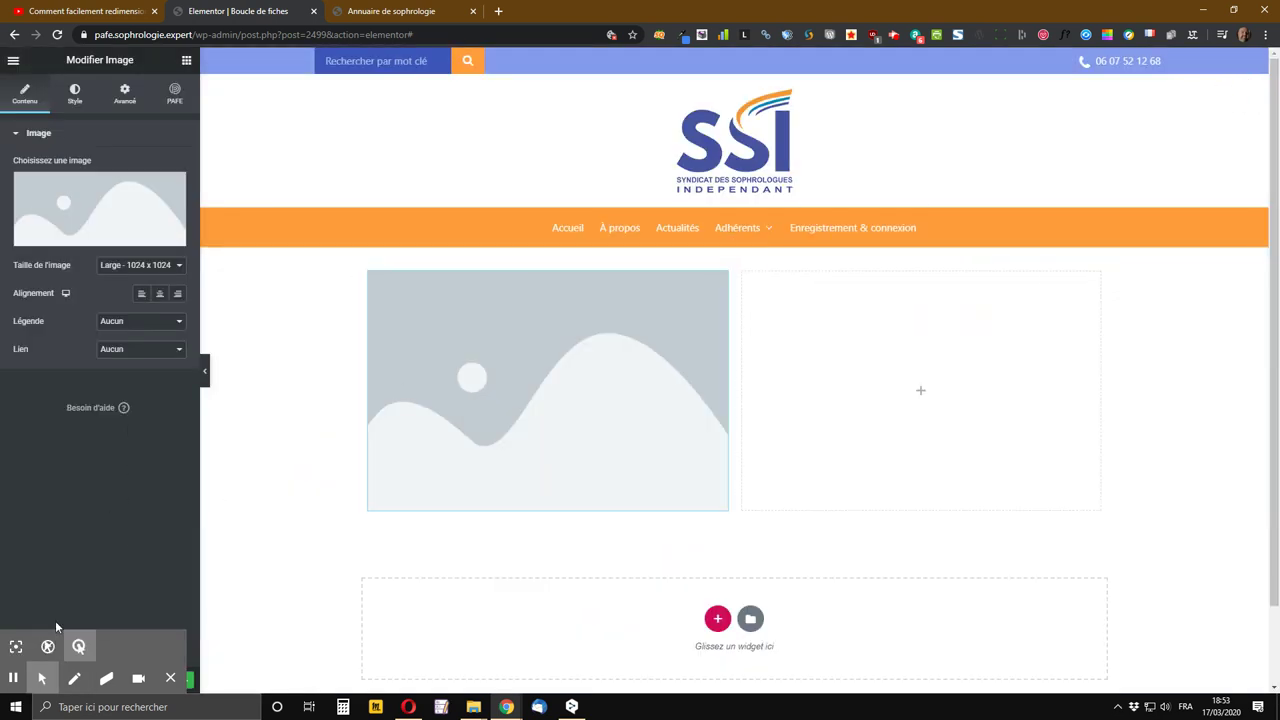
pyautogui.click(13, 678)
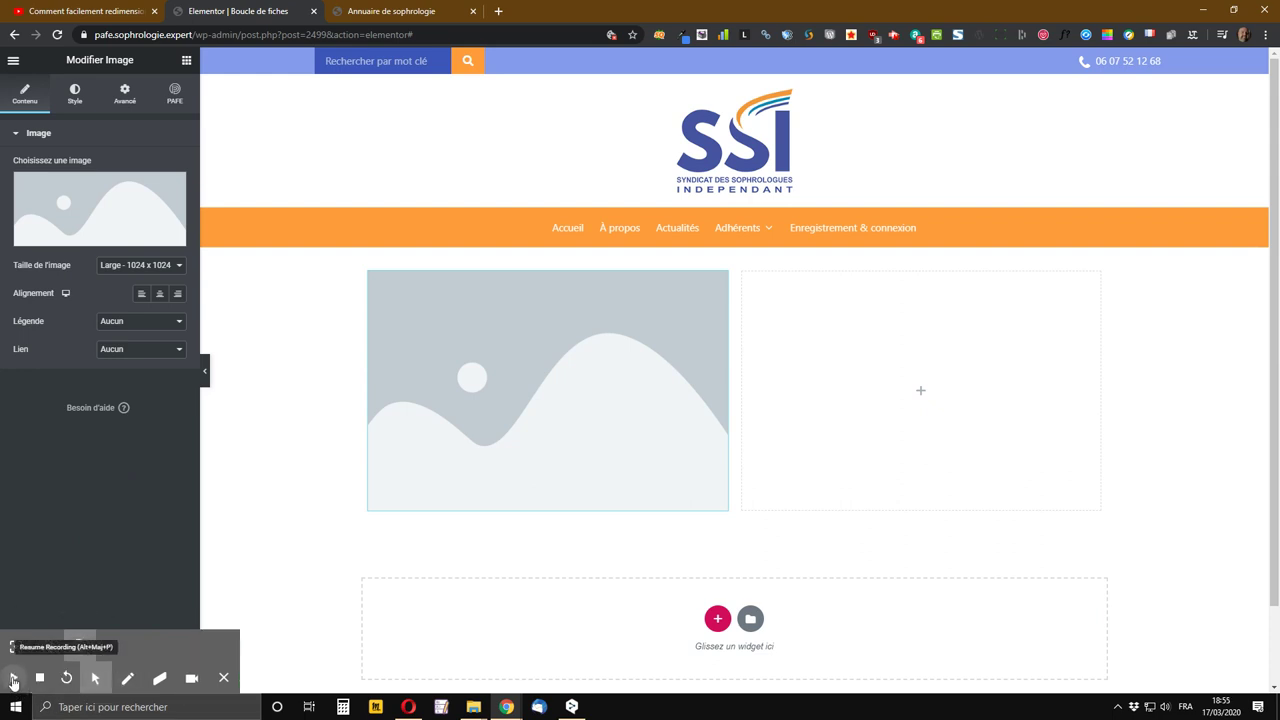
# - Link the Image widget's picture to the ACF Champ image dynamic tag with the key Diplôme
pyautogui.click(13, 678)
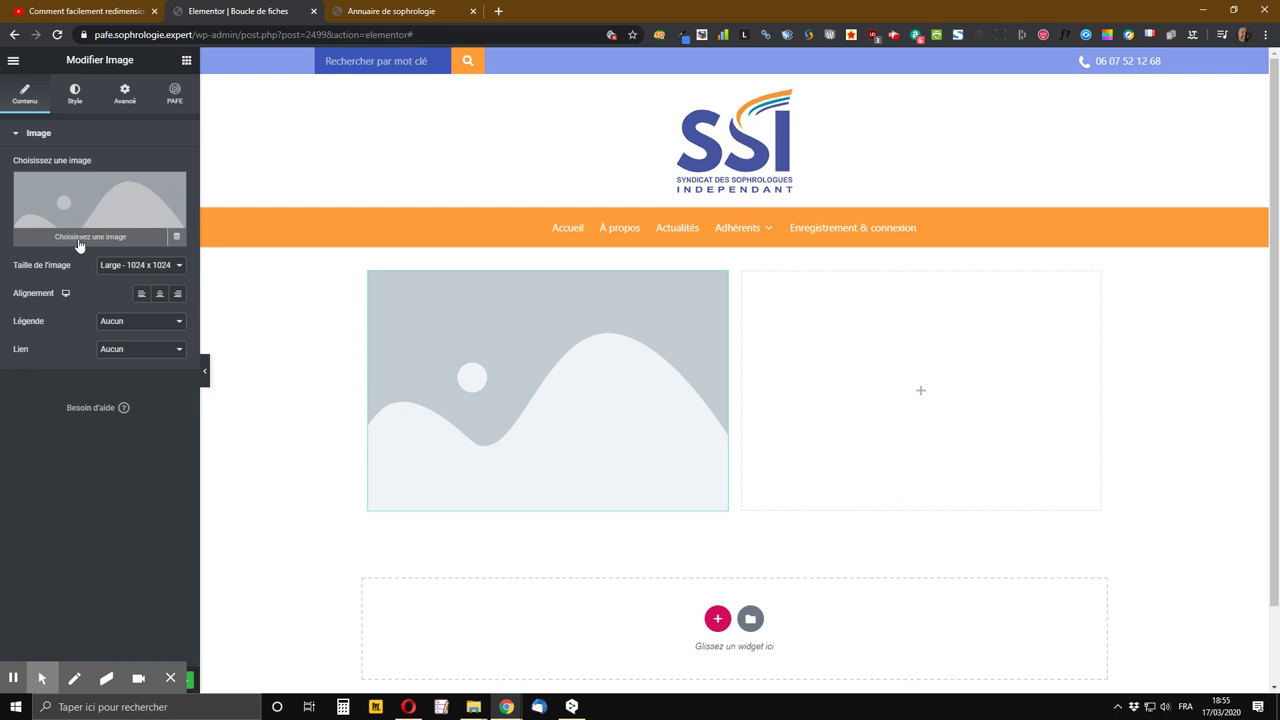
pyautogui.click(177, 239)
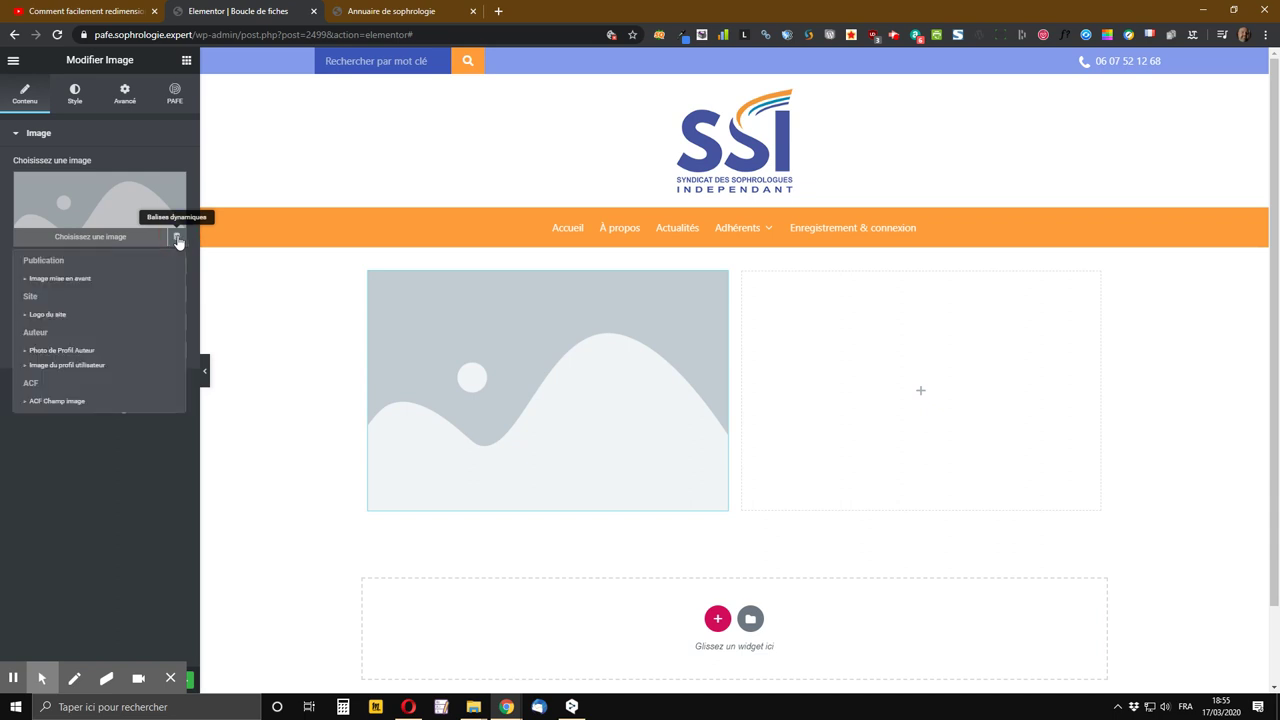
pyautogui.click(68, 404)
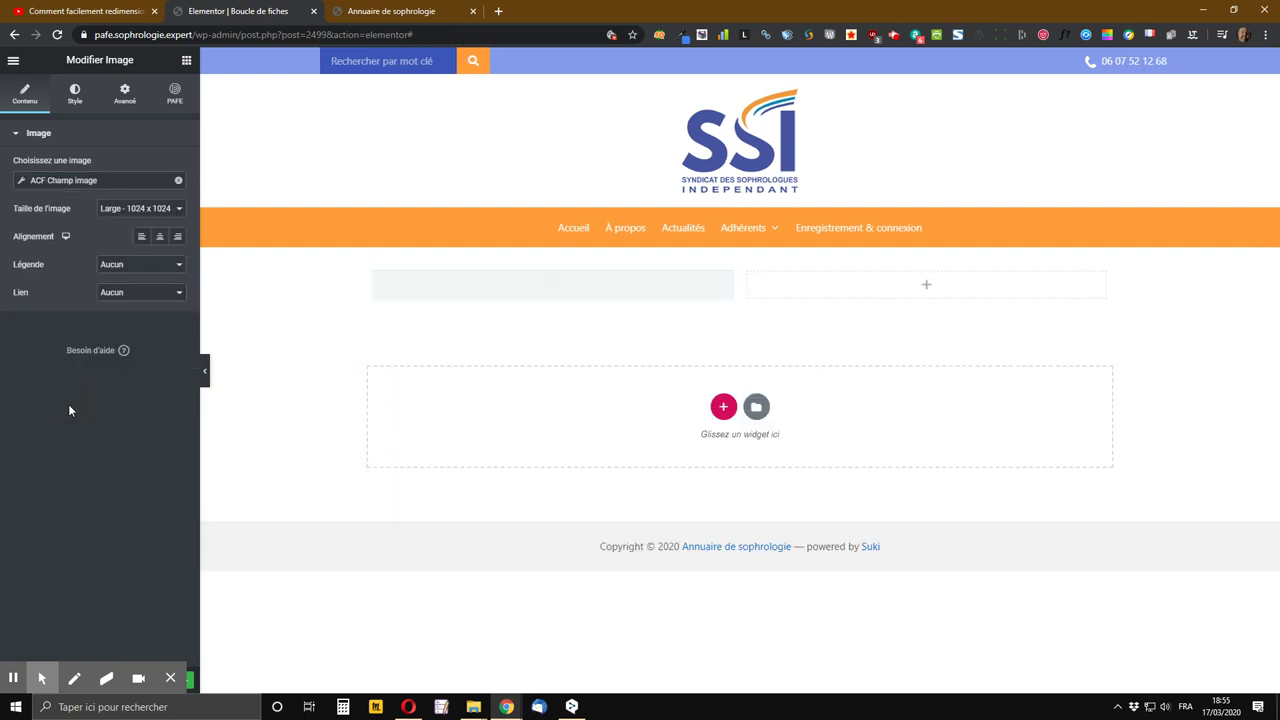
pyautogui.click(21, 186)
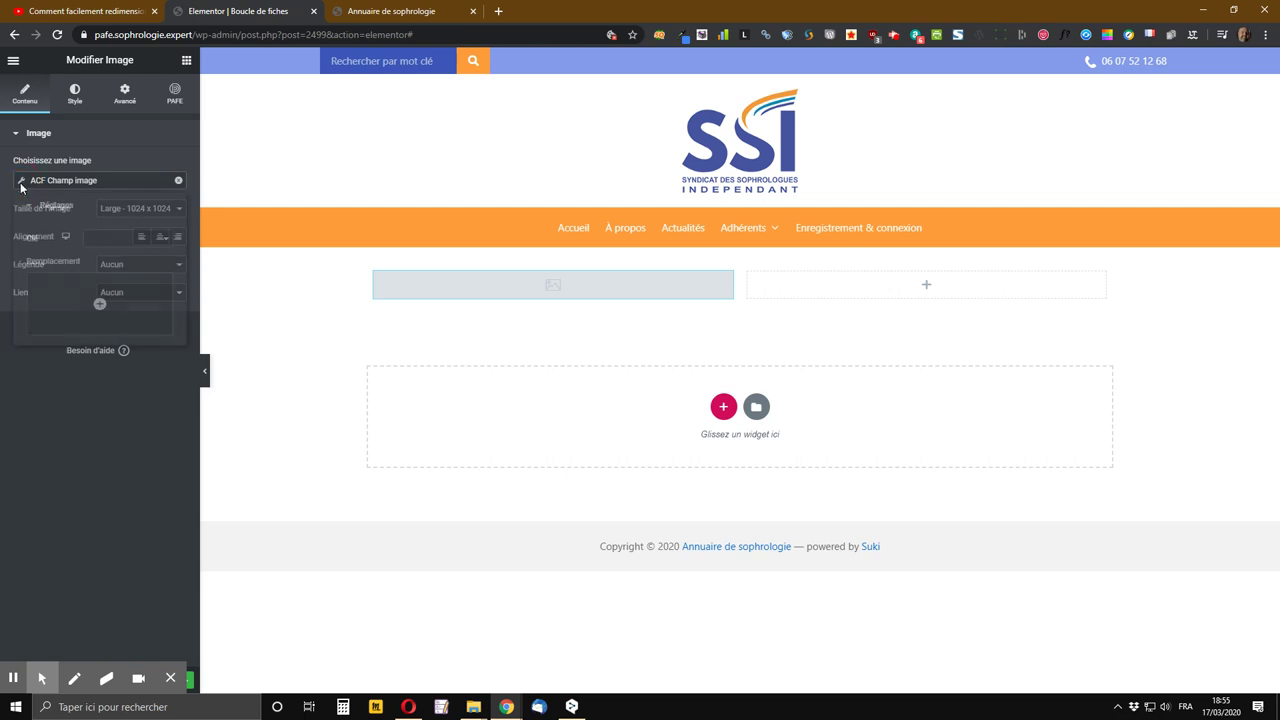
pyautogui.click(113, 243)
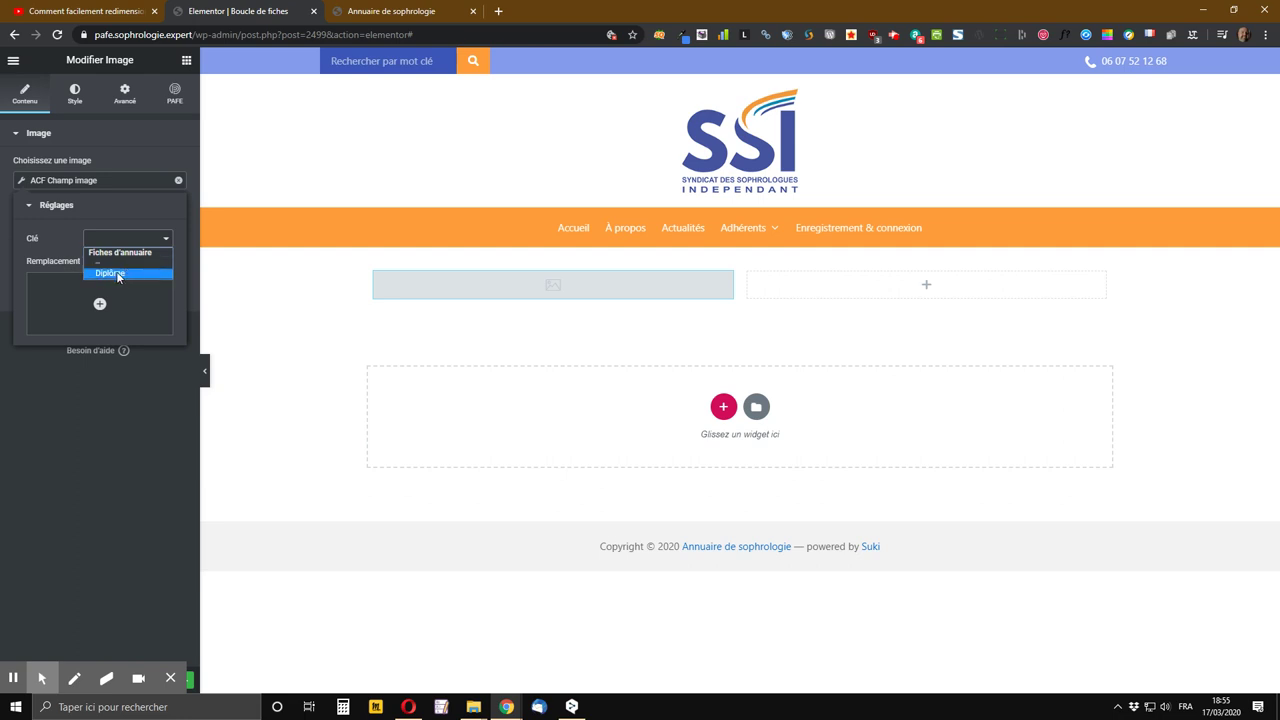
pyautogui.click(117, 275)
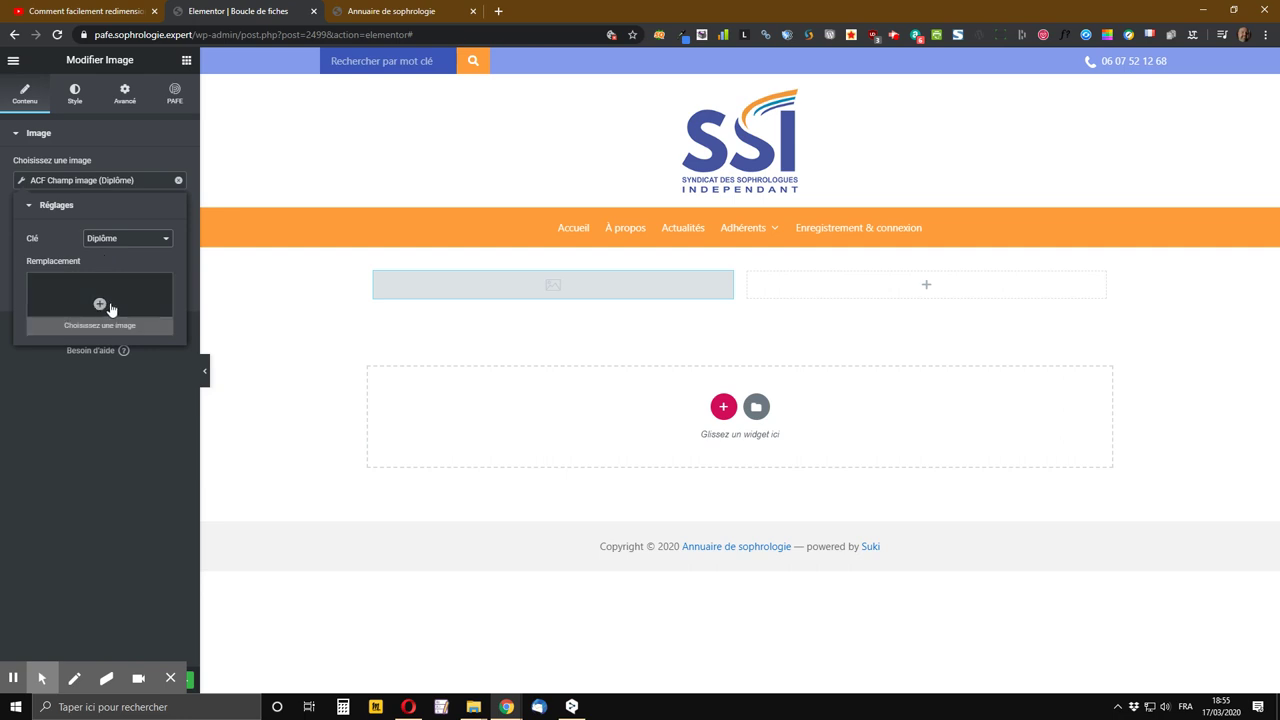
# - Insert certificate-2760734_640-13.png from the media library as the Remplacement image of the Diplôme tag
pyautogui.click(110, 308)
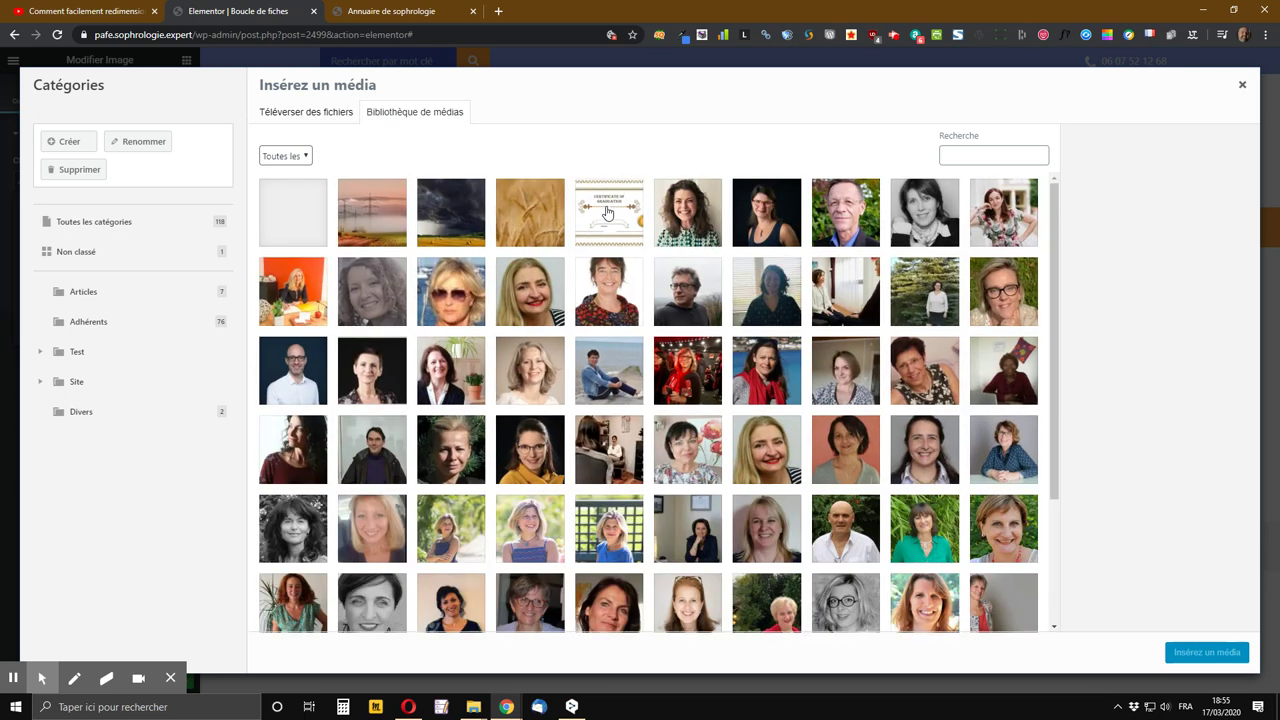
pyautogui.click(606, 212)
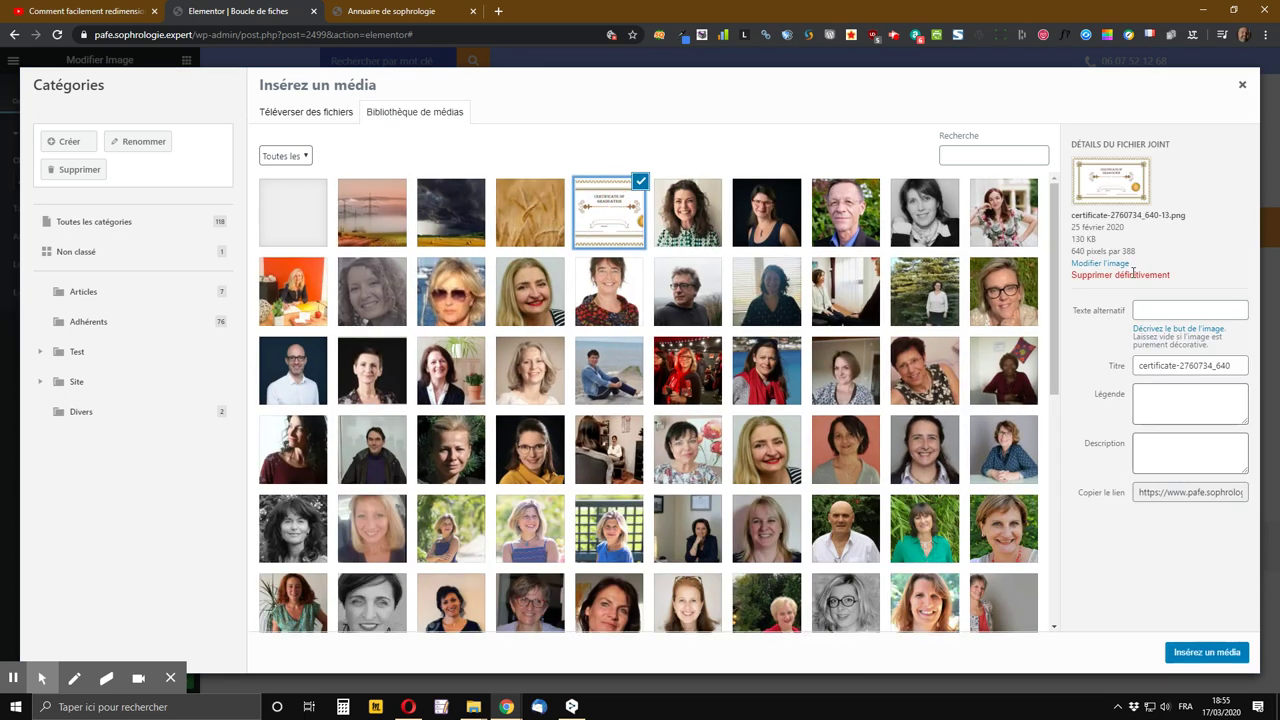
pyautogui.click(1208, 652)
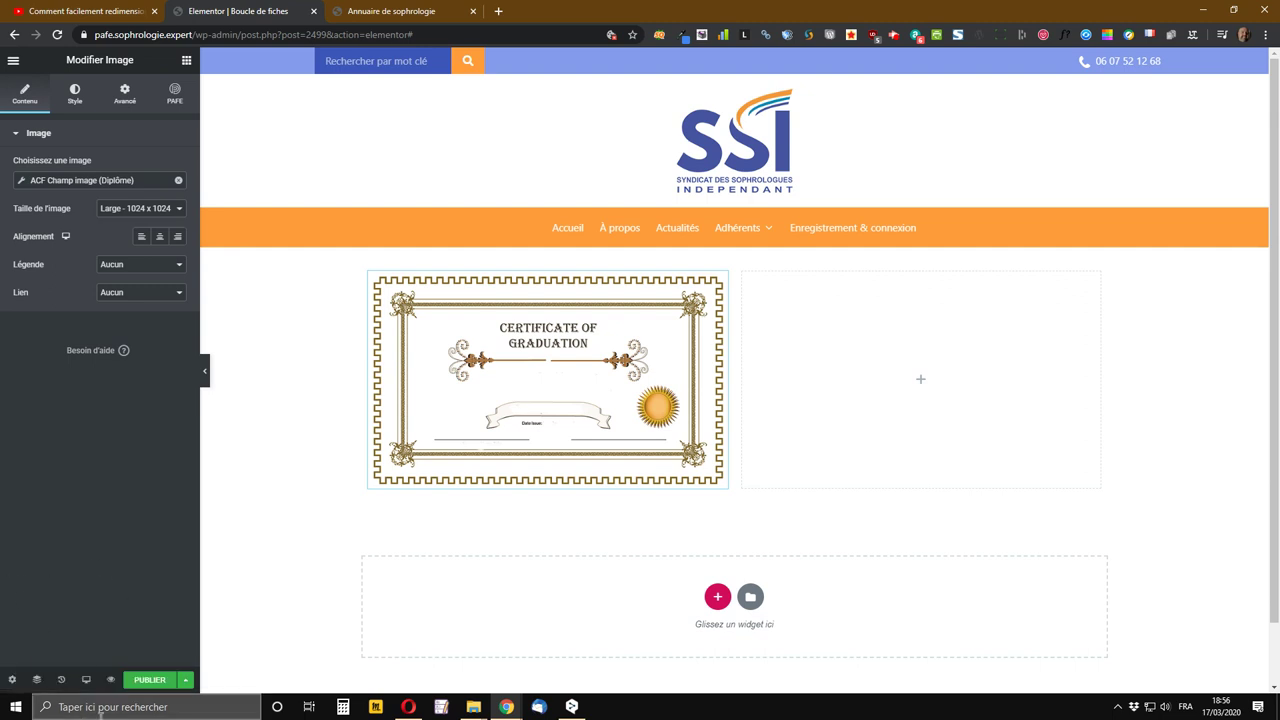
# - Save the Boucle de fiches template as a draft
pyautogui.click(186, 681)
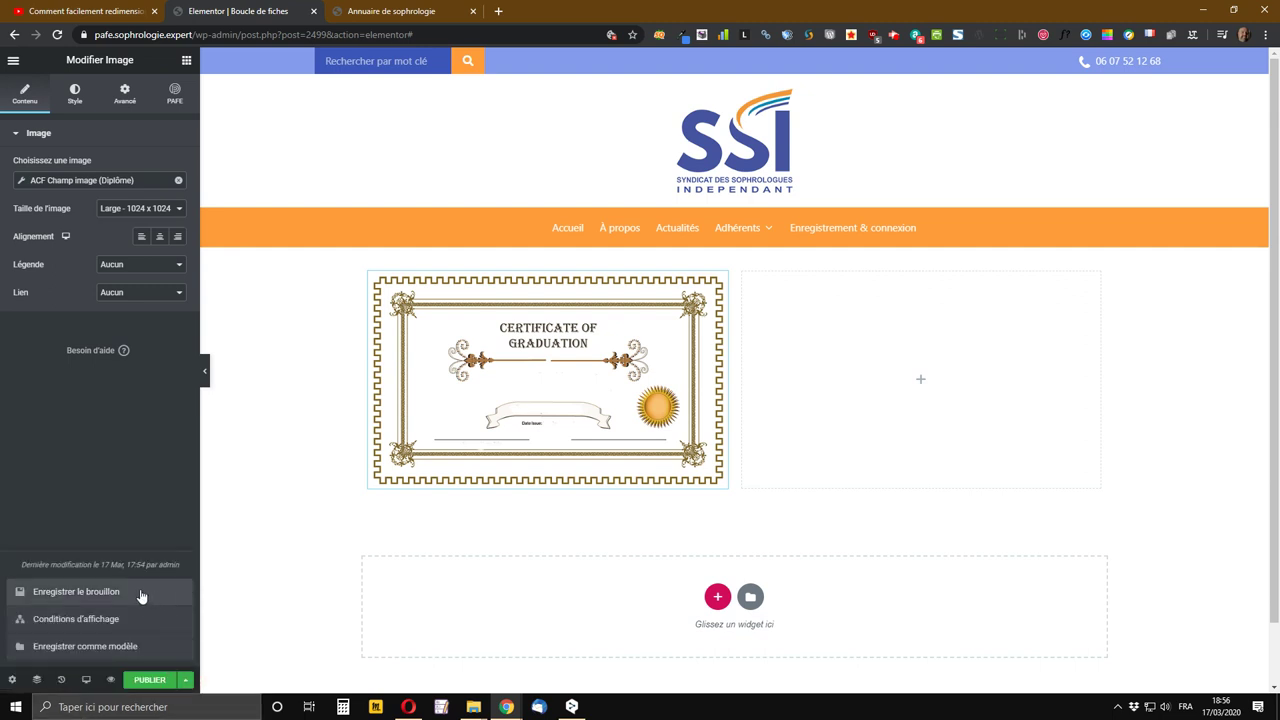
pyautogui.click(92, 593)
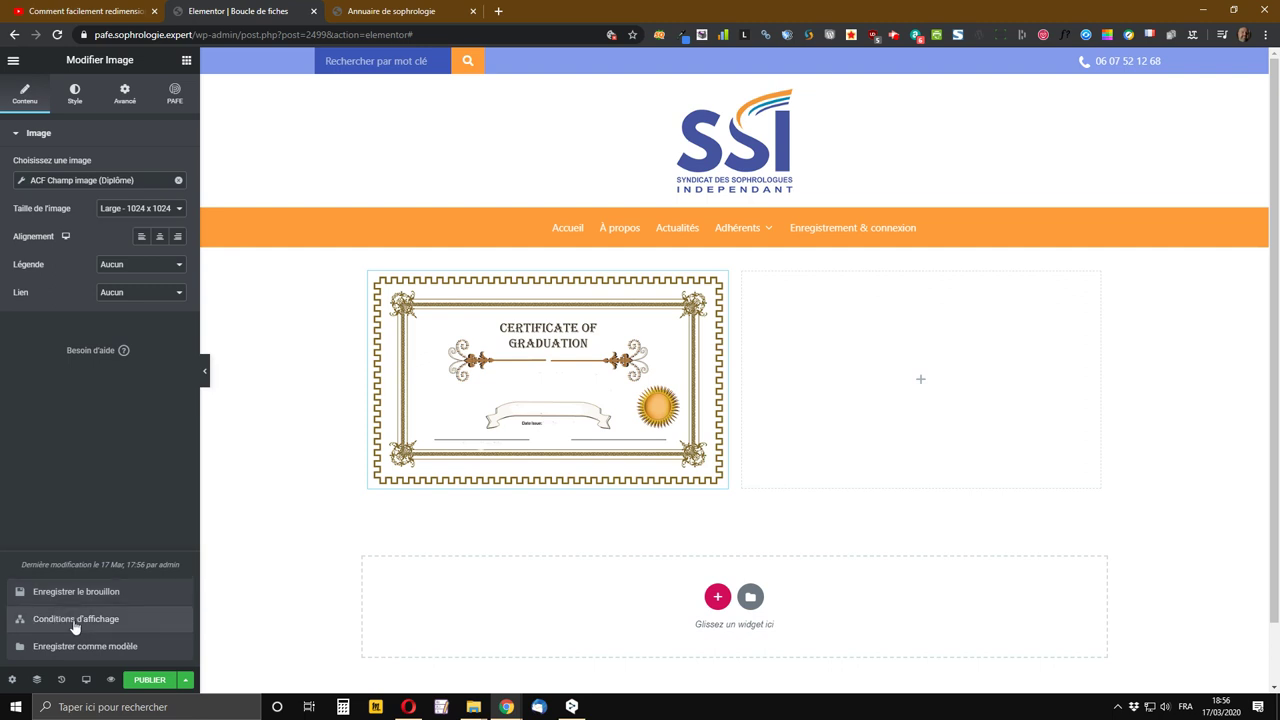
pyautogui.moveTo(117, 693)
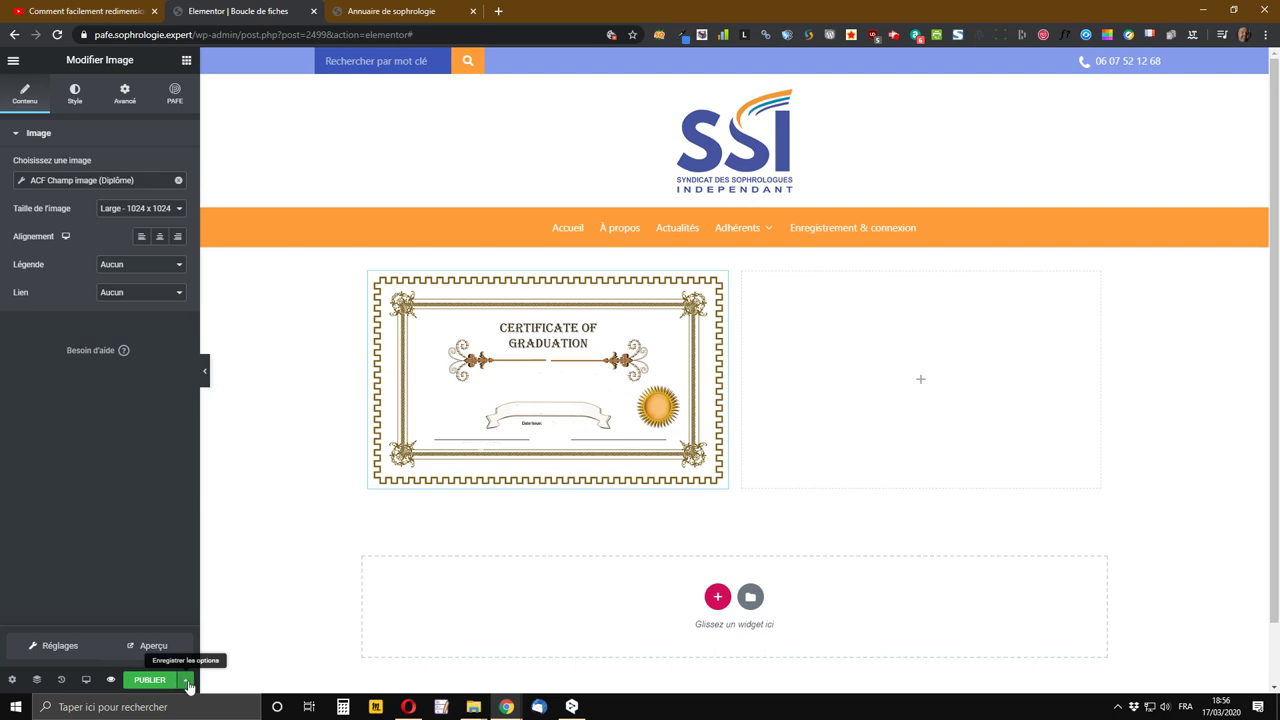
# - Add a display condition that includes the template in Archives, Fiches archive
pyautogui.click(187, 683)
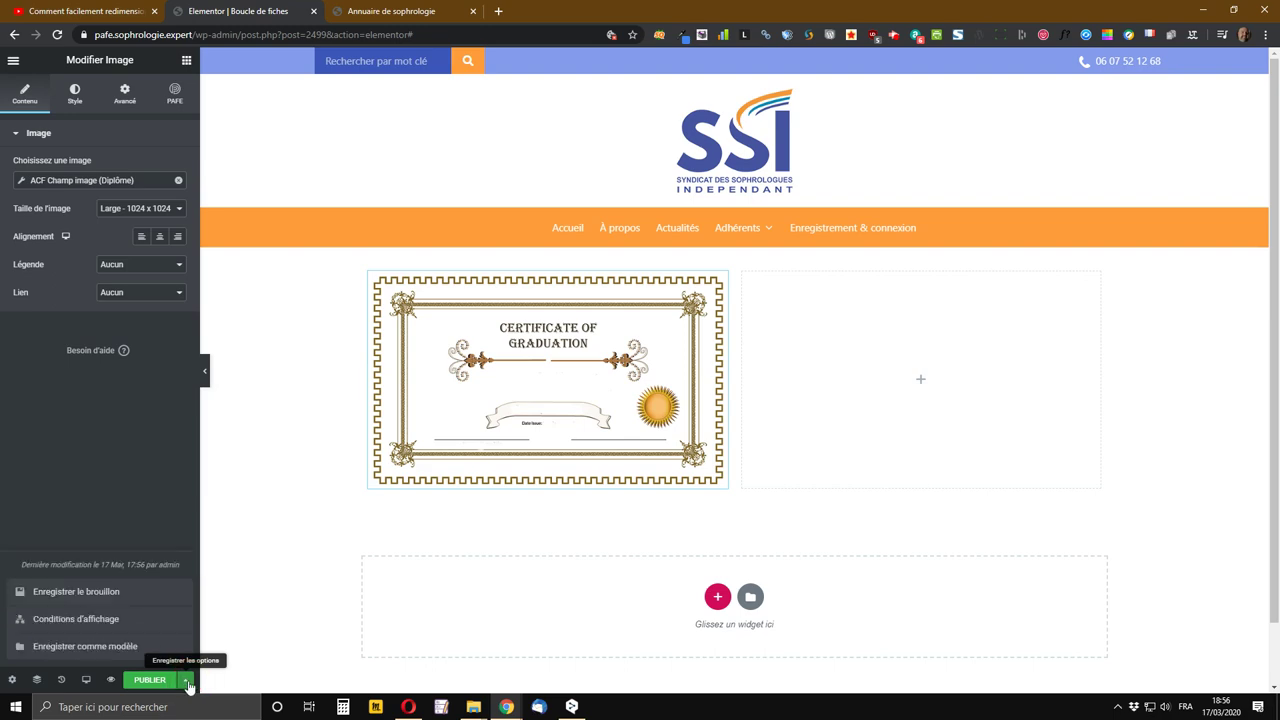
pyautogui.click(60, 620)
pyautogui.click(662, 412)
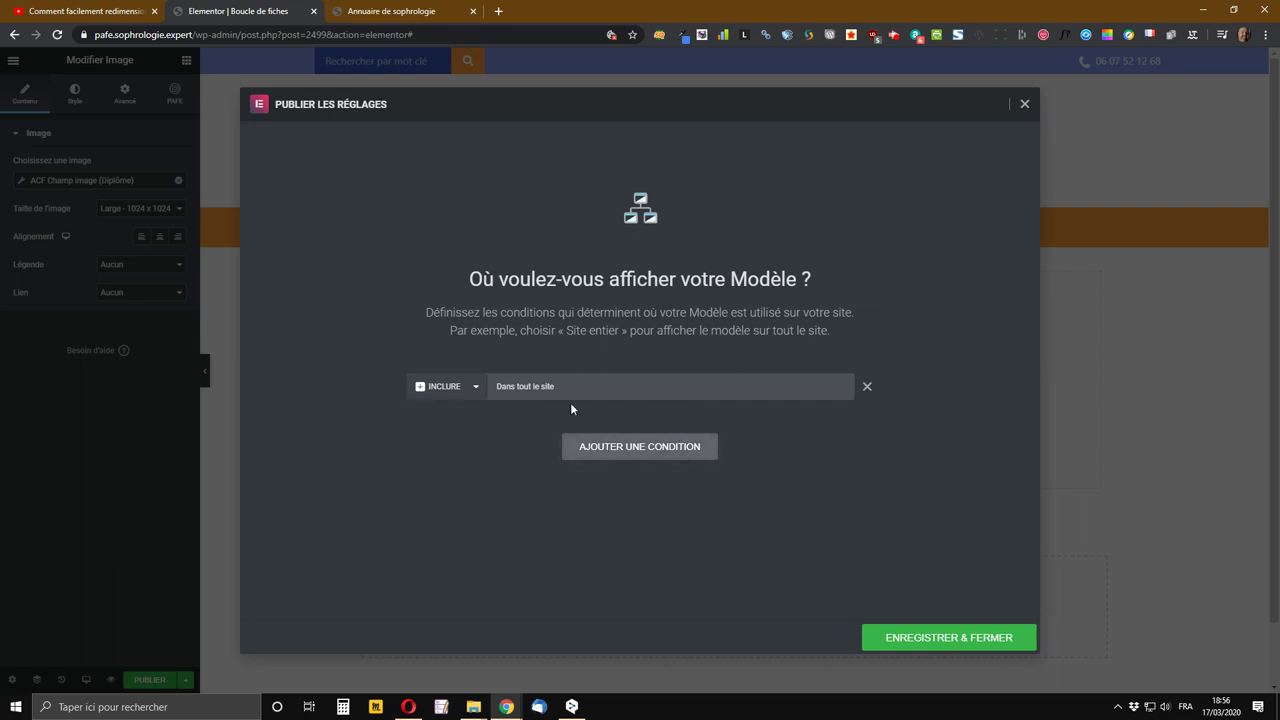
pyautogui.click(605, 392)
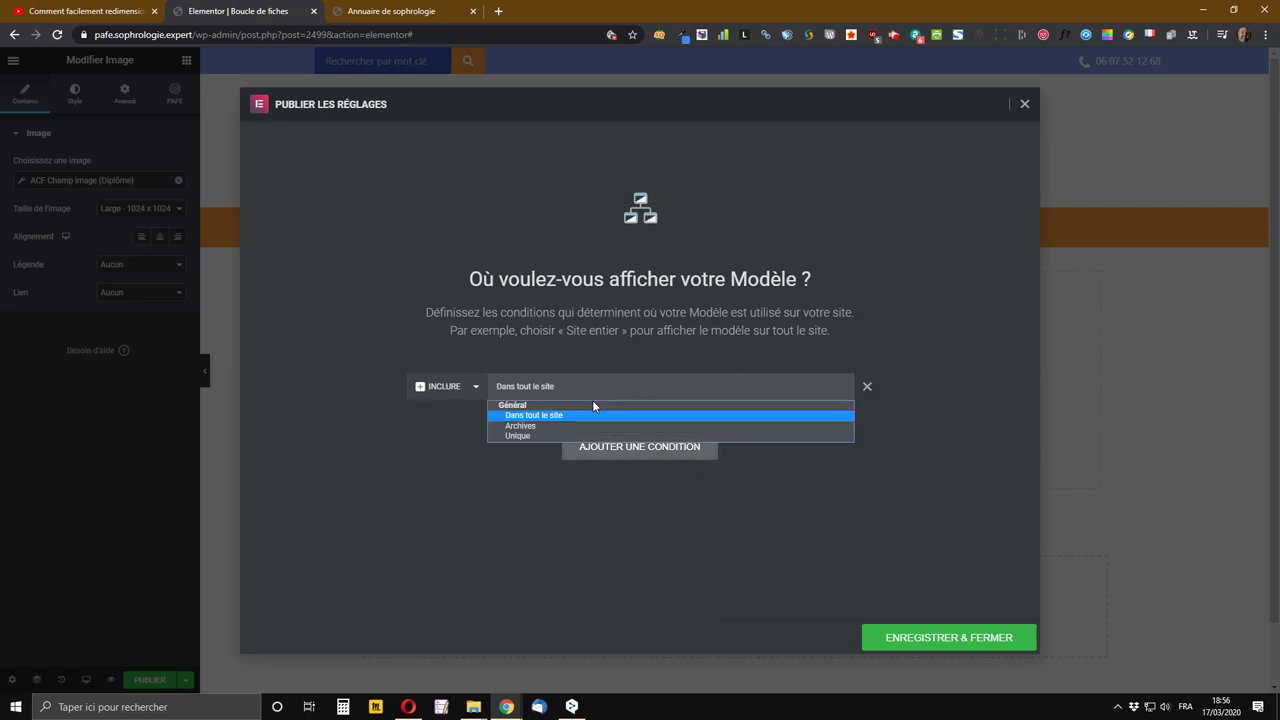
pyautogui.click(545, 427)
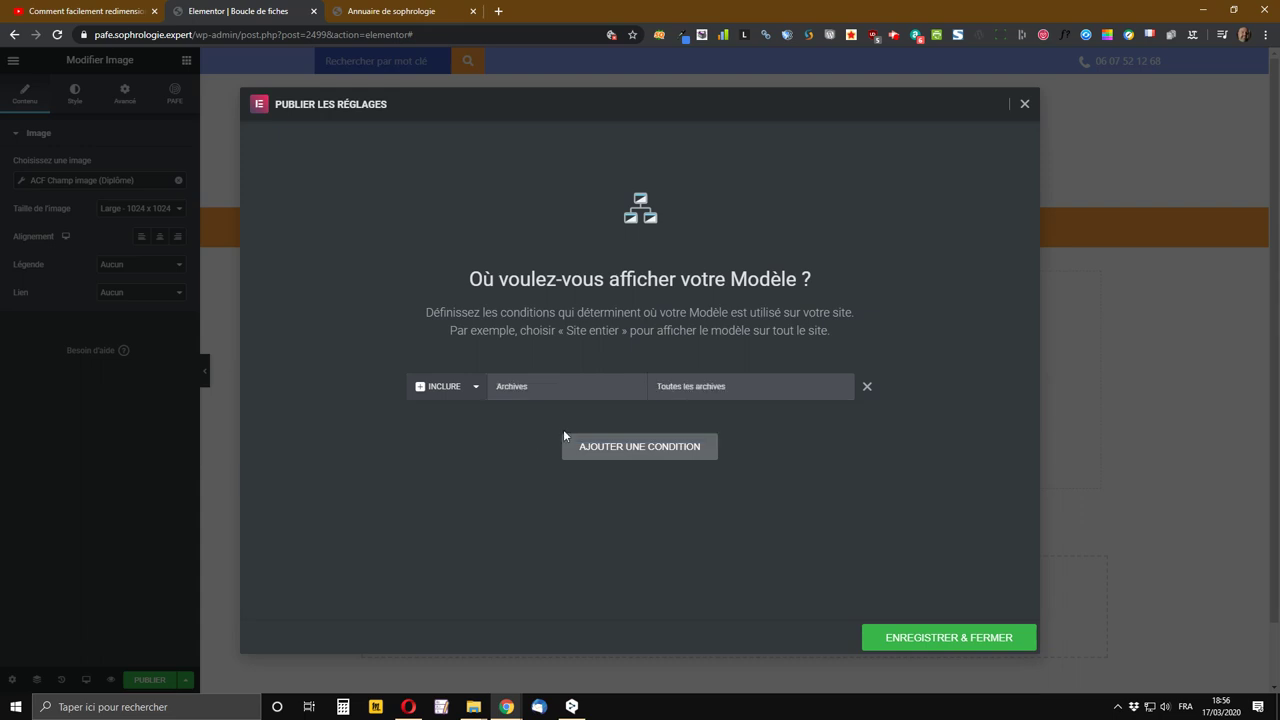
pyautogui.click(751, 390)
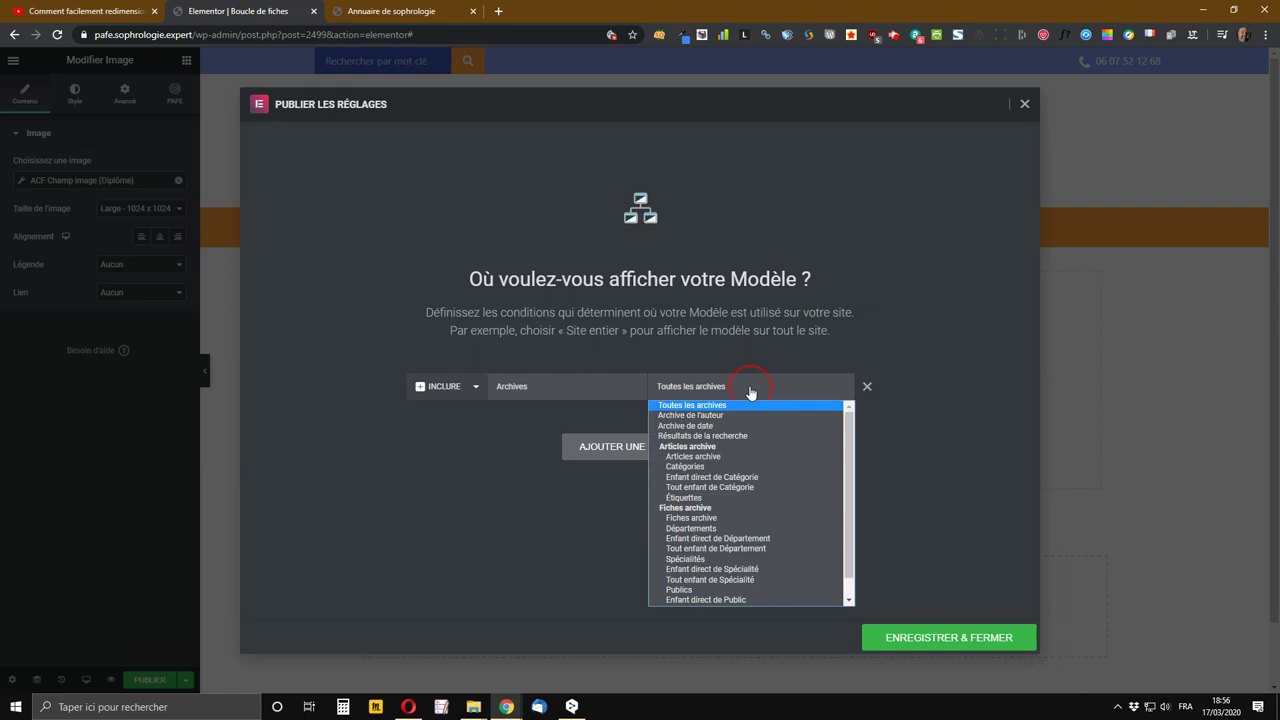
pyautogui.click(740, 519)
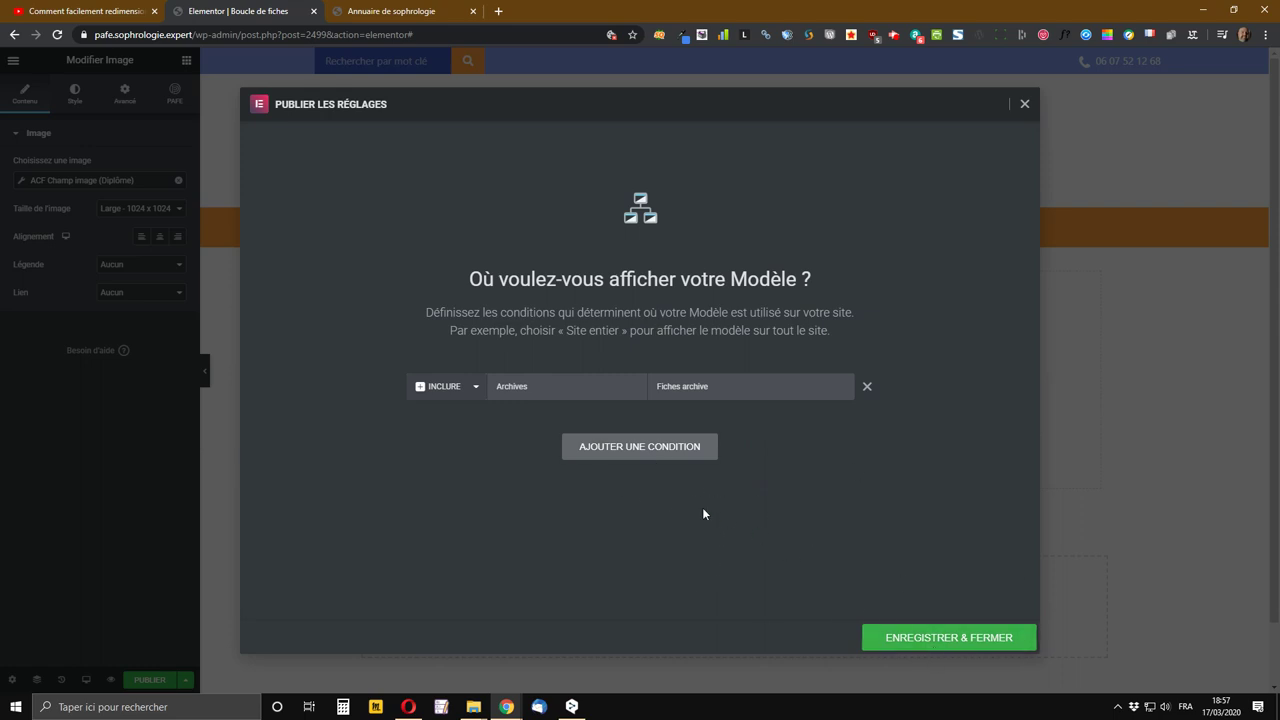
# - Try a second display condition including Archives, Spécialités, and remove it
pyautogui.click(680, 447)
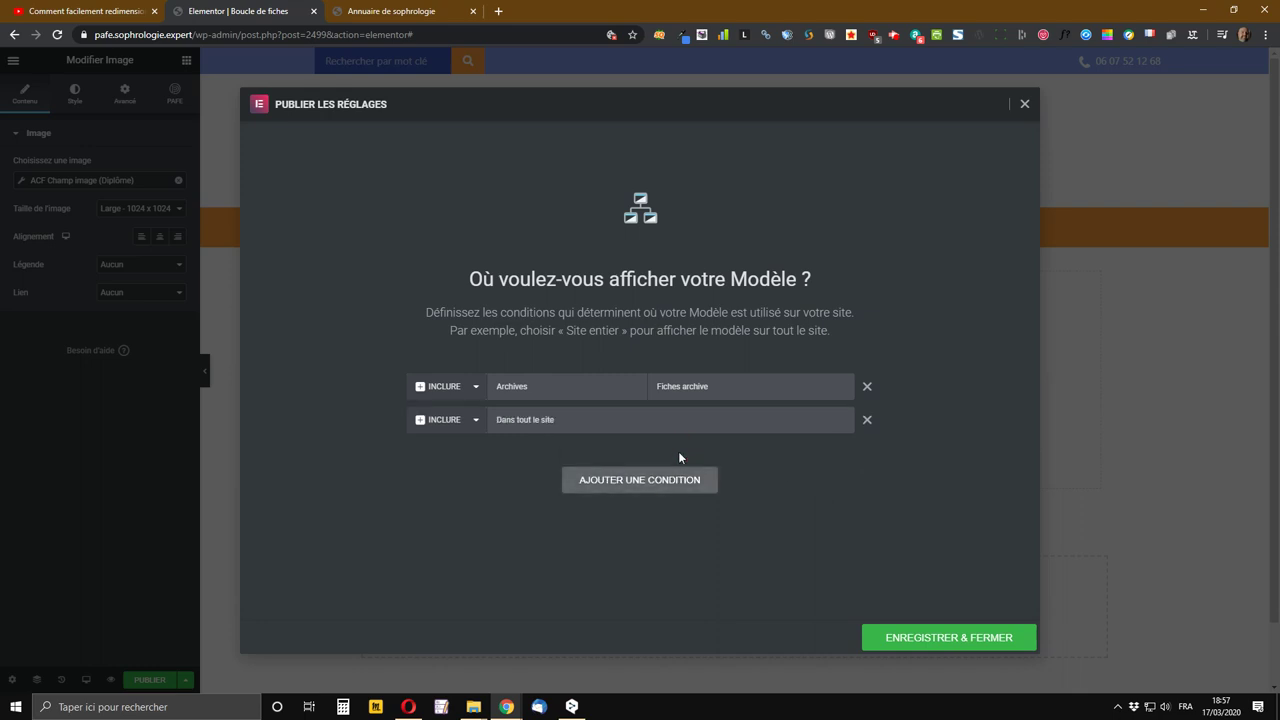
pyautogui.click(633, 428)
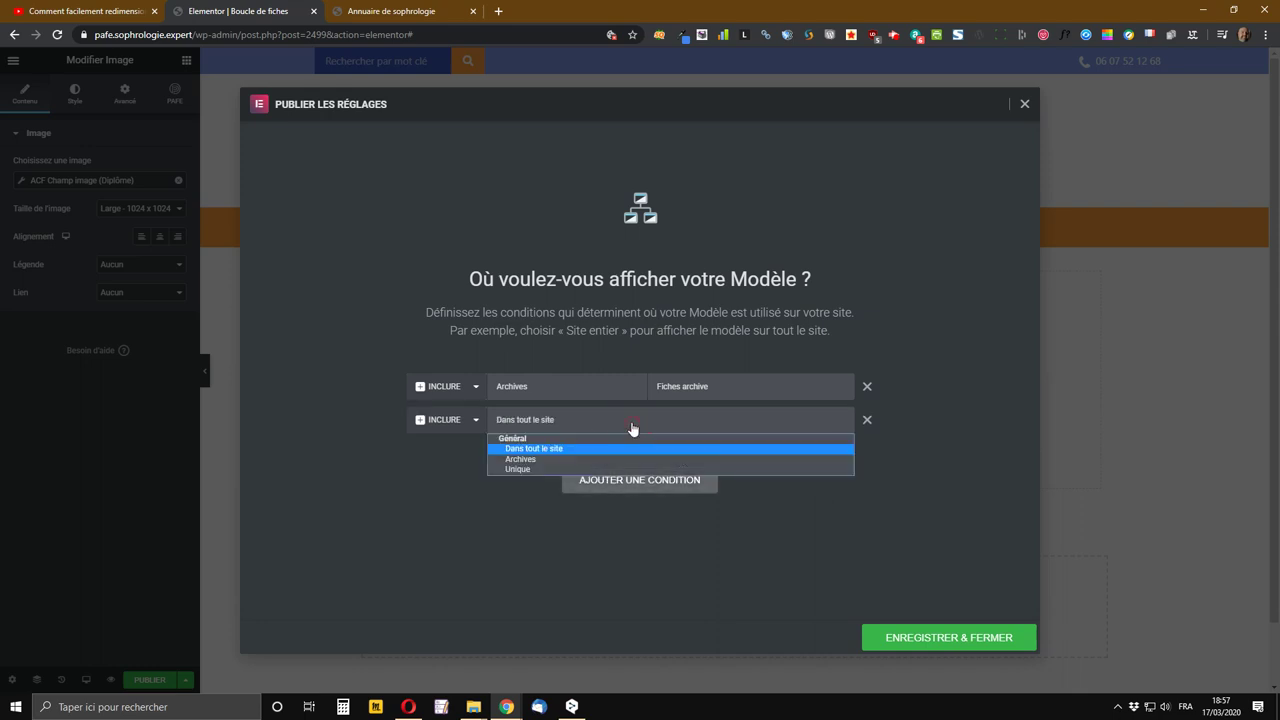
pyautogui.click(561, 460)
pyautogui.click(746, 426)
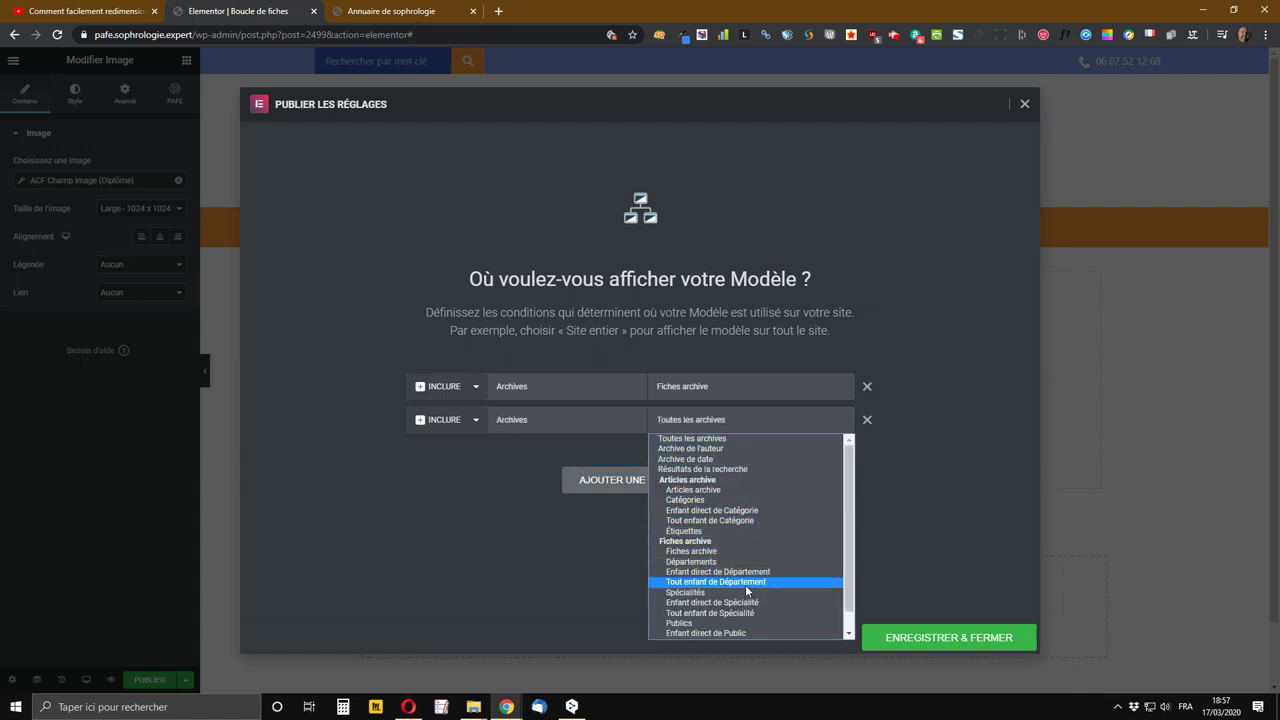
pyautogui.click(713, 593)
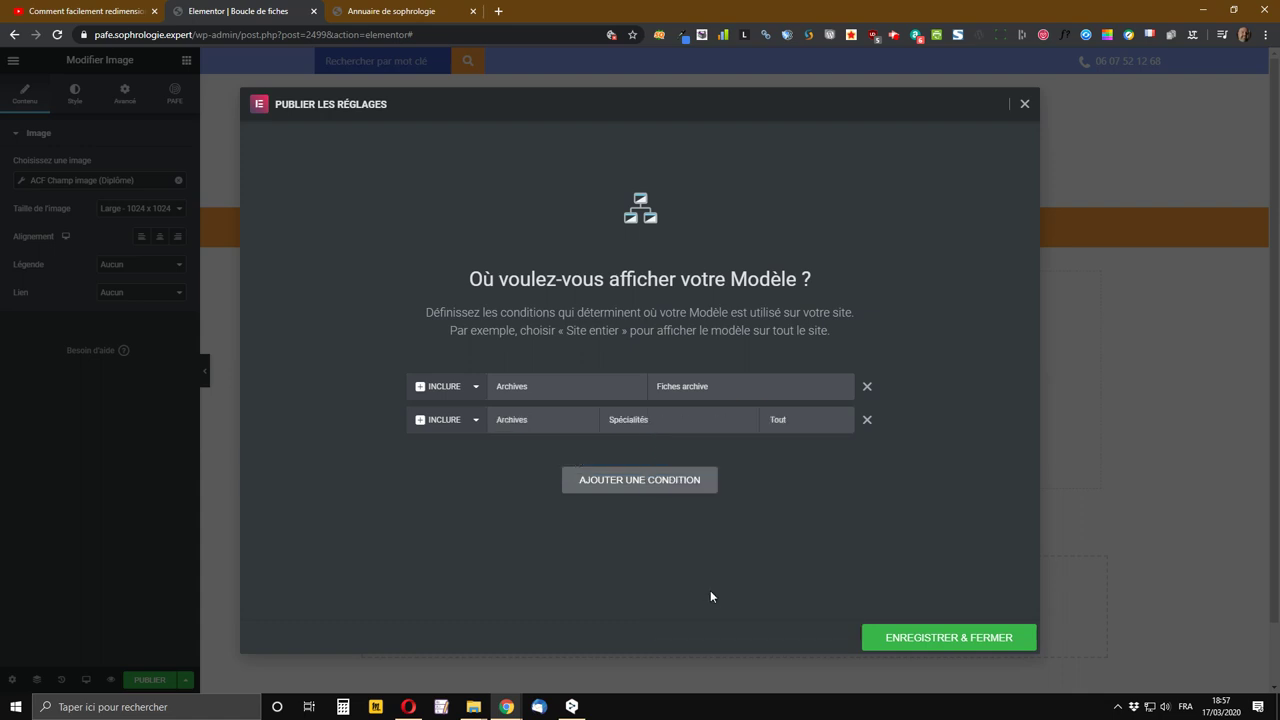
pyautogui.click(822, 424)
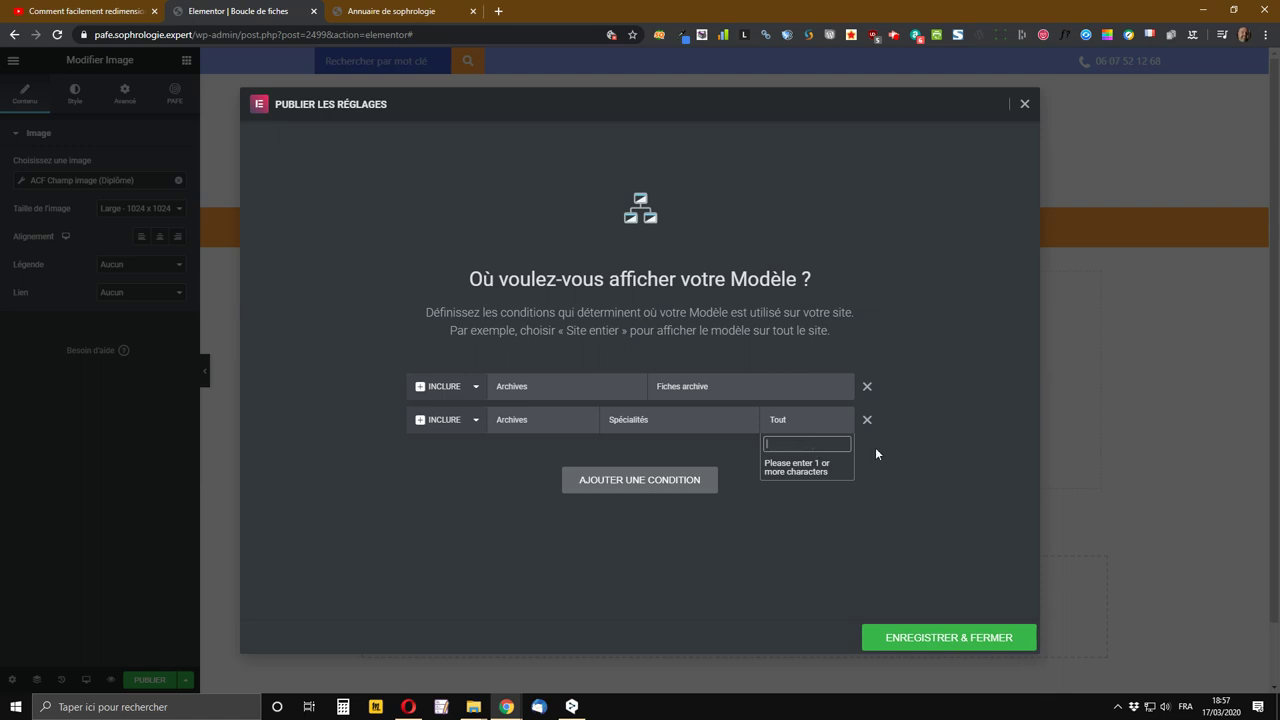
pyautogui.click(867, 421)
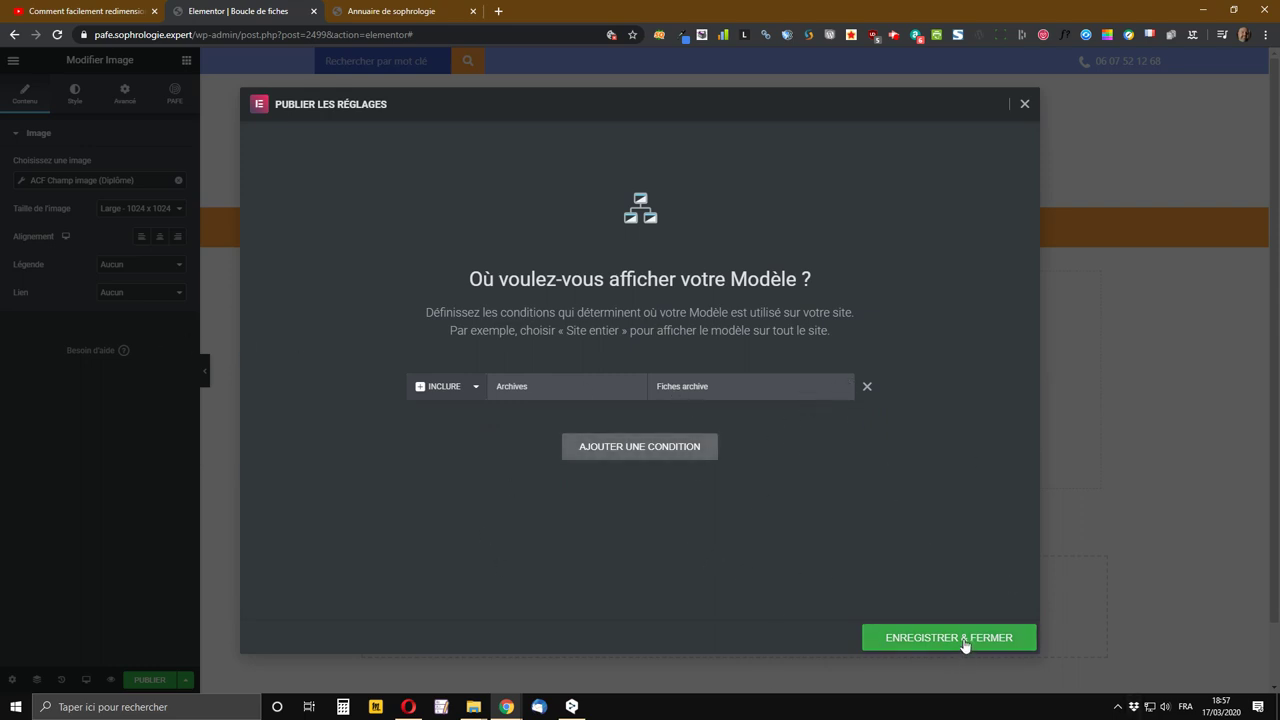
# - Save the display conditions and publish the Boucle de fiches template
pyautogui.moveTo(480, 642); pyautogui.dragTo(527, 551)
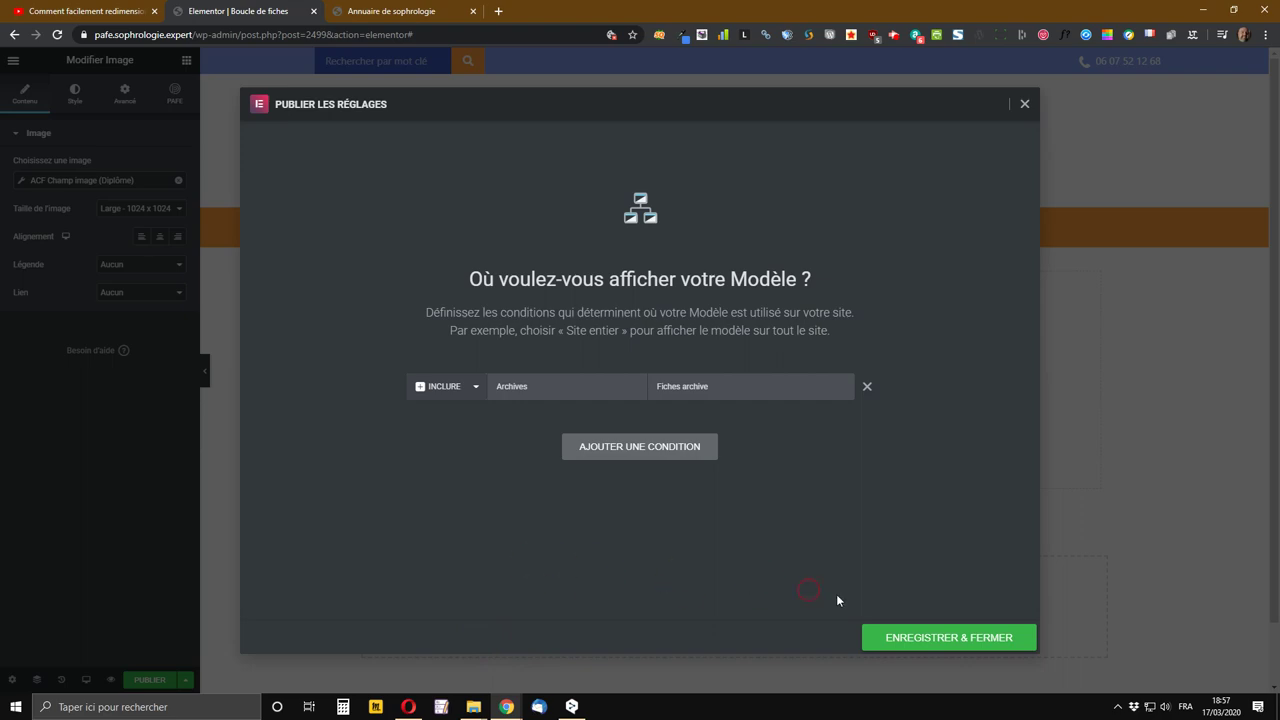
pyautogui.click(946, 640)
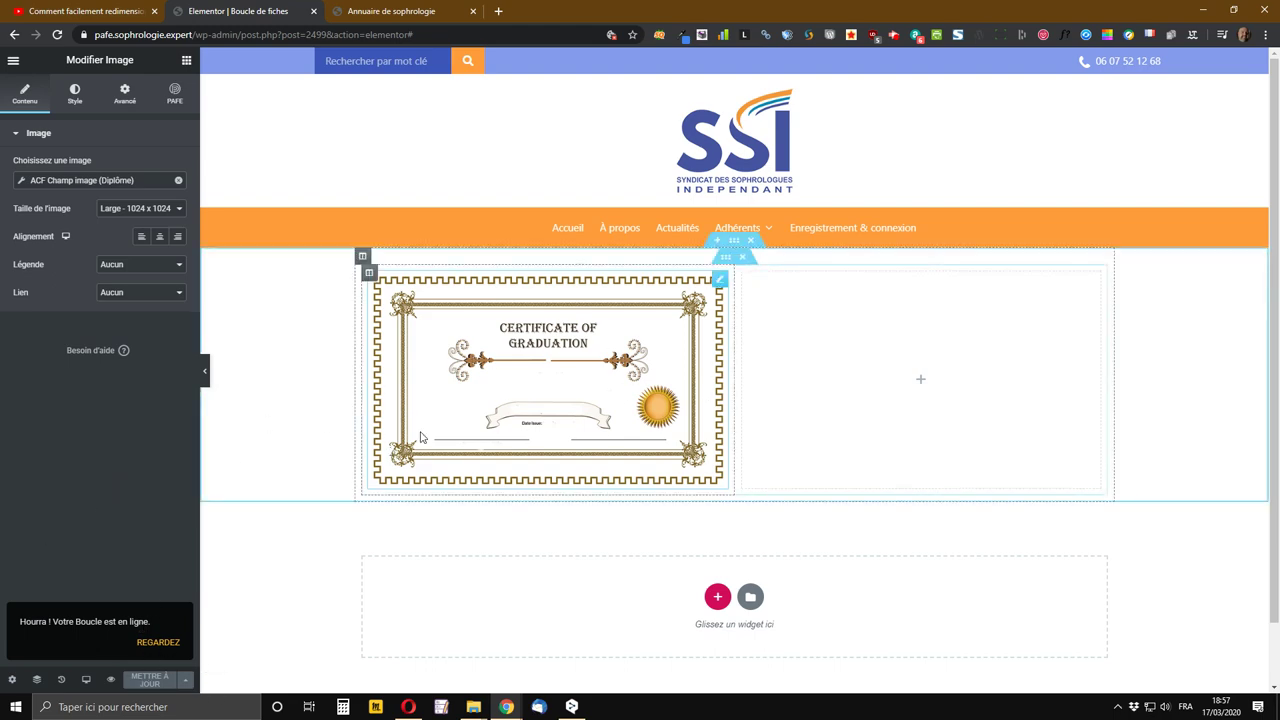
# - Check the practitioner cards on the homepage and add a Titre de la publication widget to the inner section's second column
pyautogui.click(400, 12)
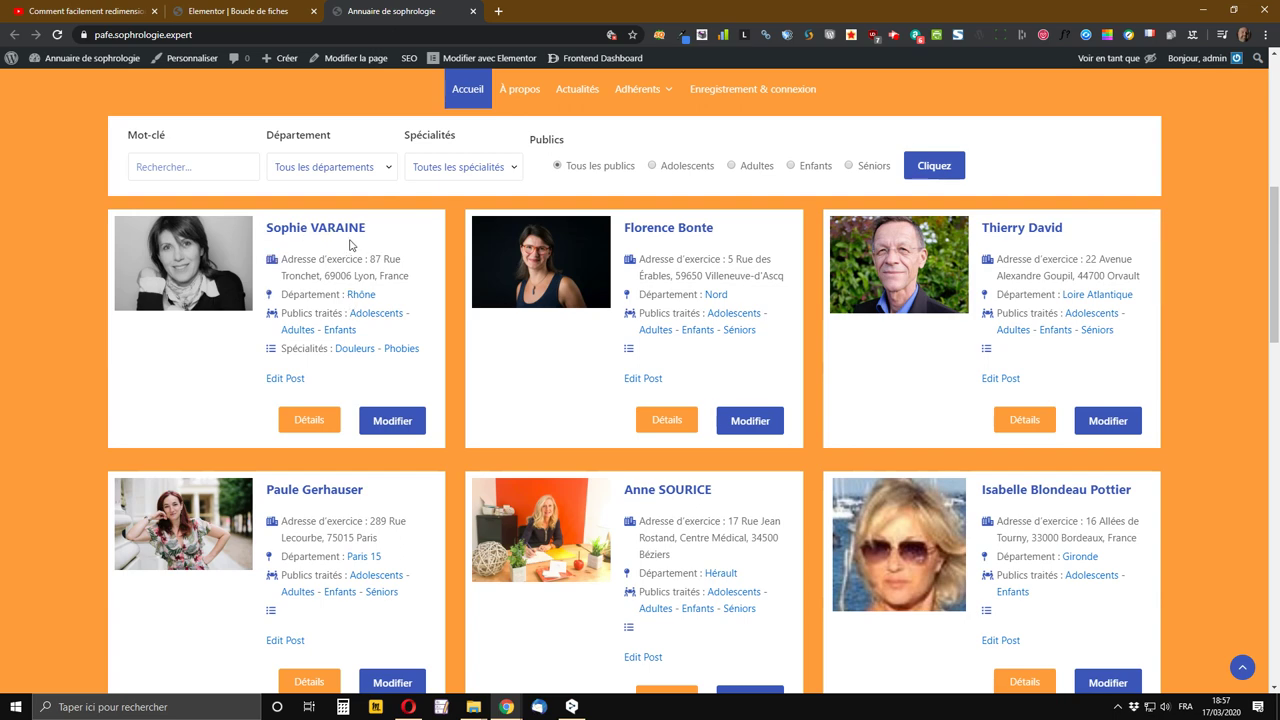
pyautogui.click(238, 14)
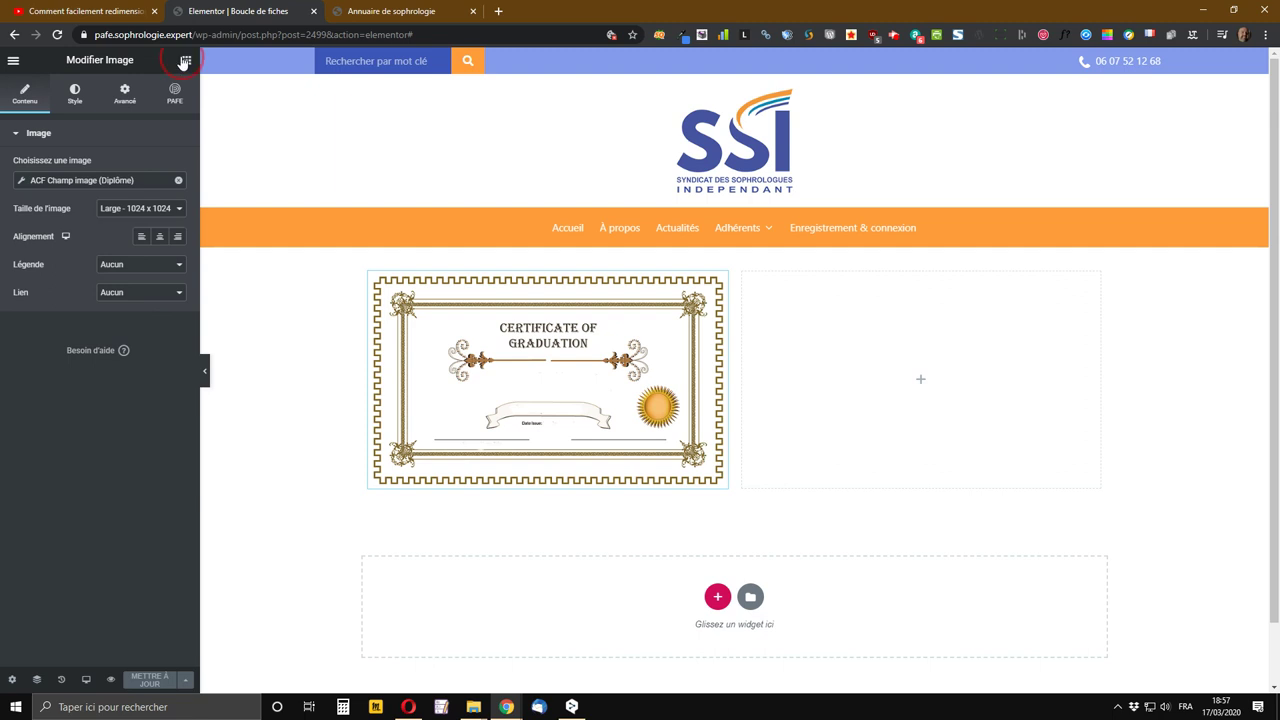
pyautogui.click(185, 60)
pyautogui.moveTo(51, 188); pyautogui.dragTo(942, 302)
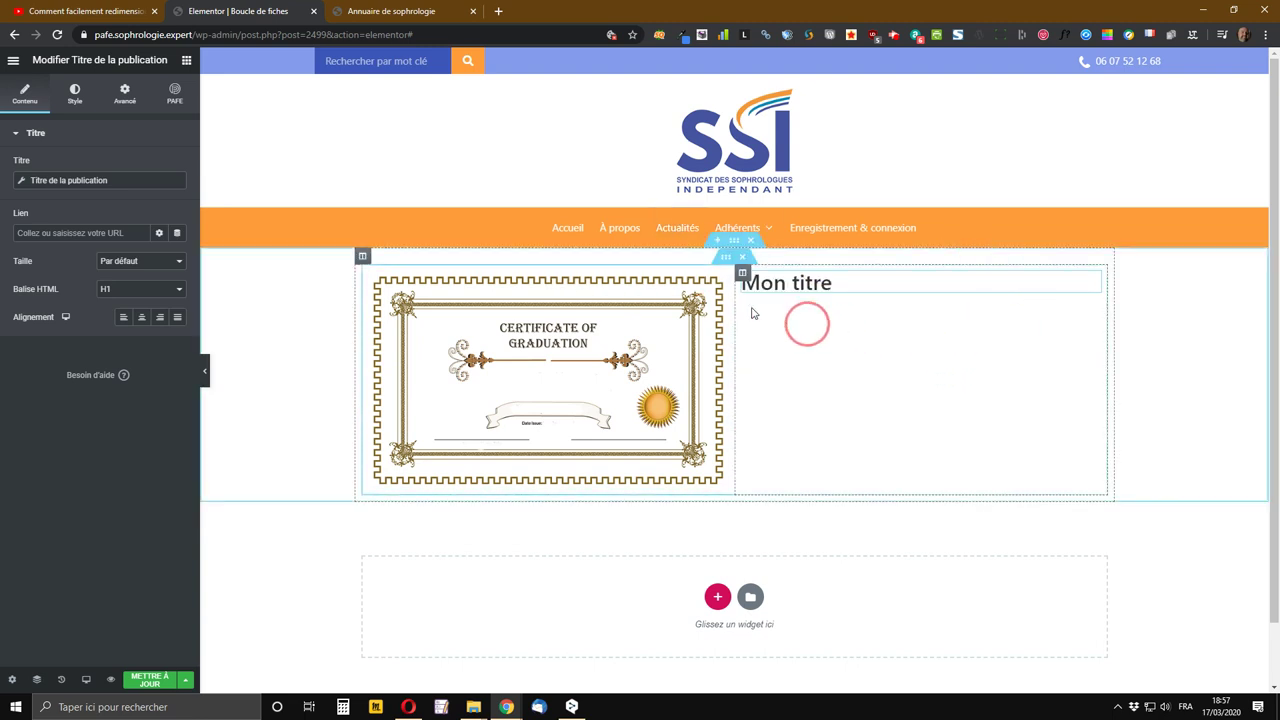
# - Link the Titre de la publication widget to the URL de publication dynamic tag
pyautogui.click(62, 106)
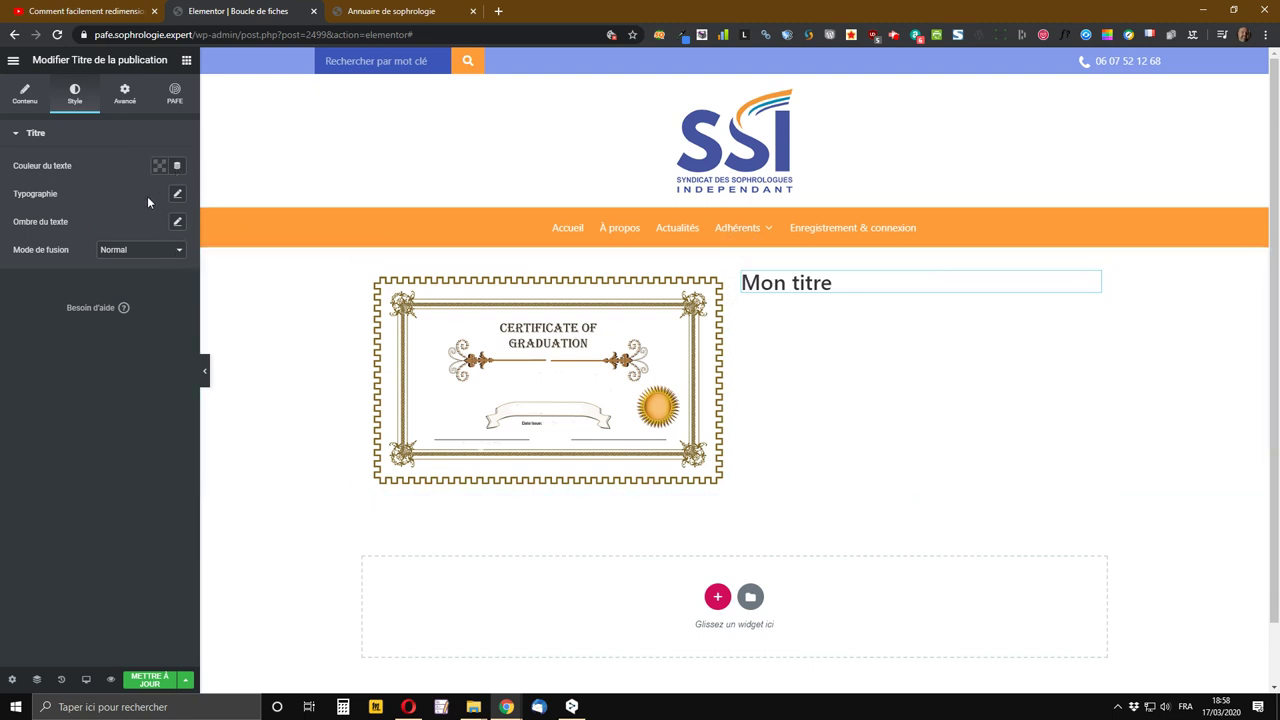
pyautogui.click(25, 95)
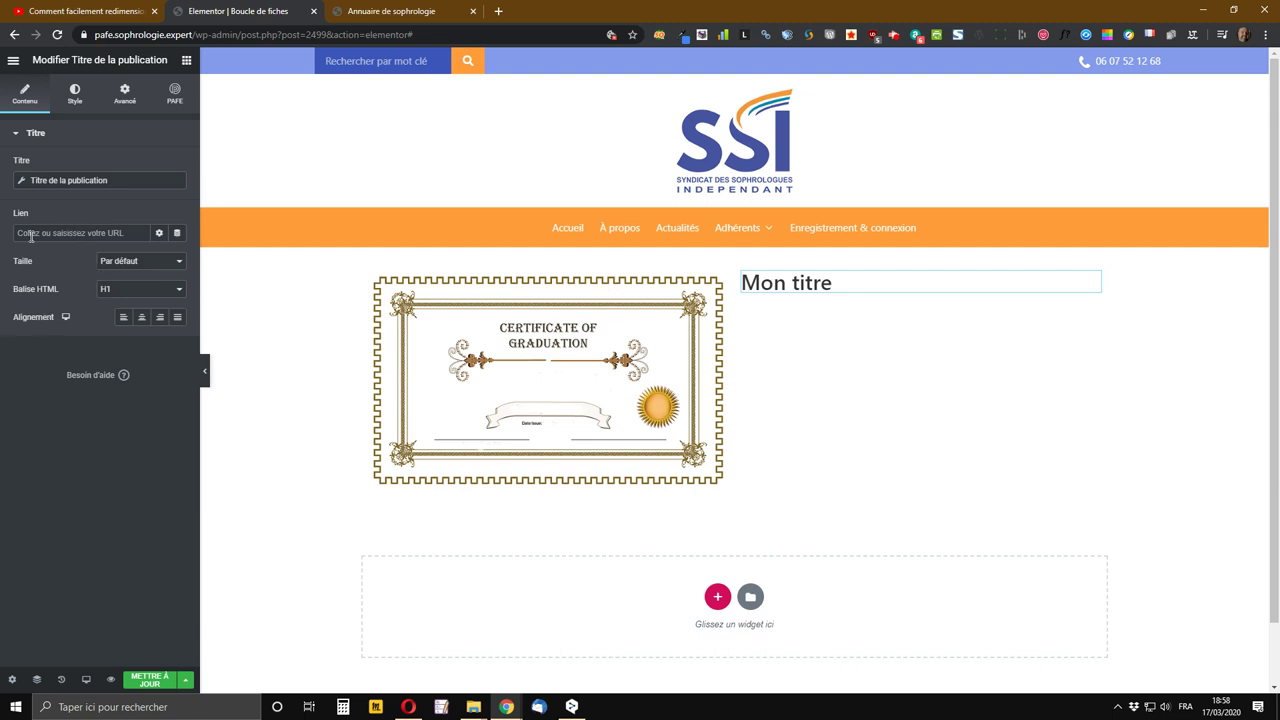
pyautogui.click(178, 234)
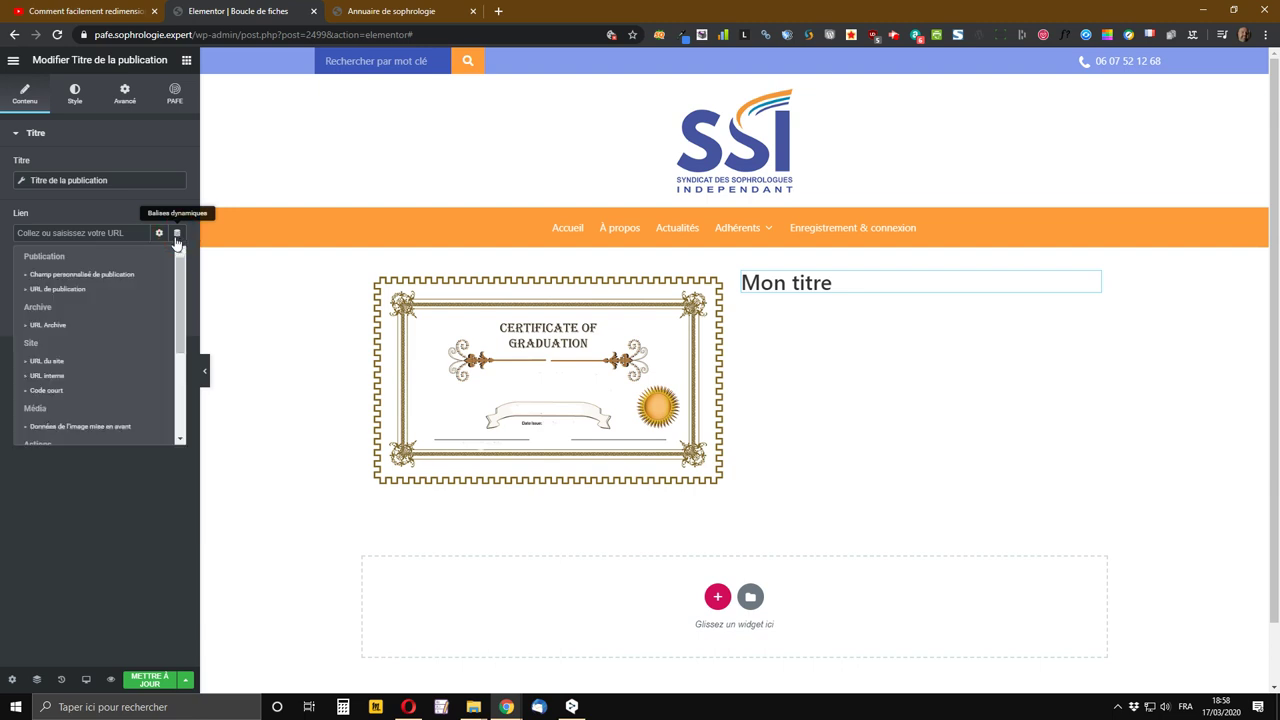
pyautogui.click(55, 289)
# - Compare the title widget's link settings with the titles and Détails links of the homepage's practitioner cards
pyautogui.click(380, 11)
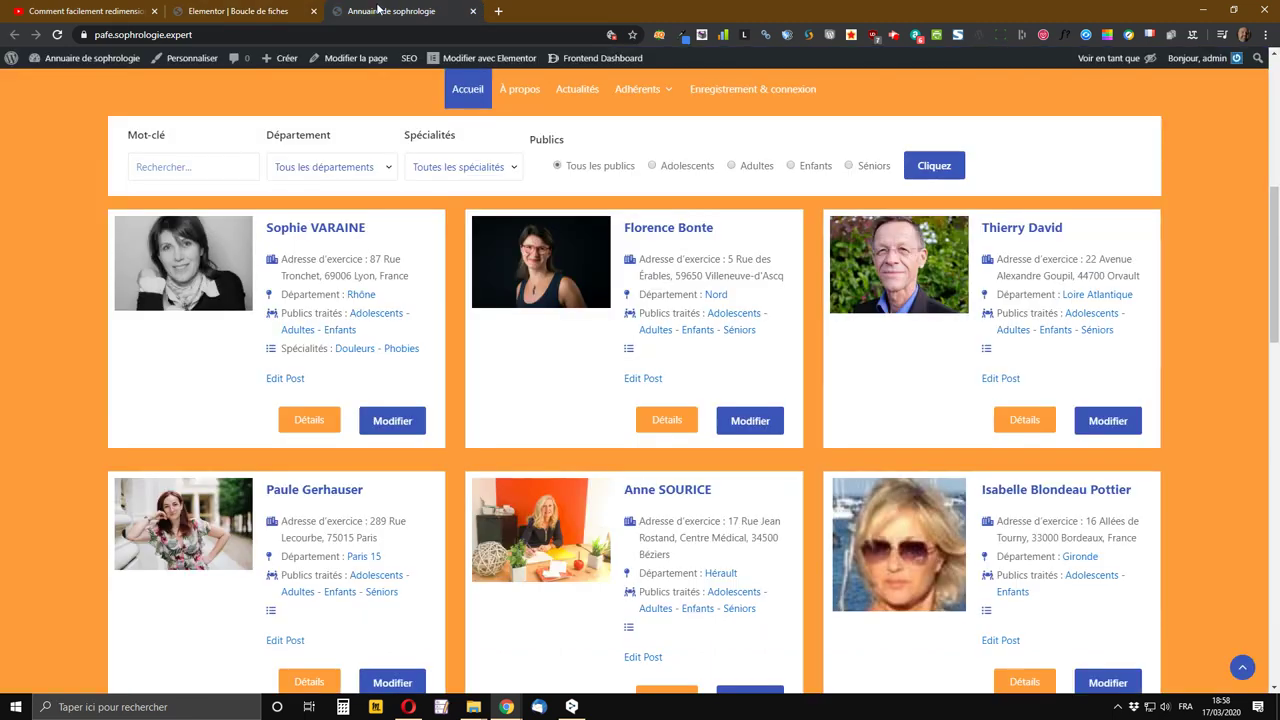
pyautogui.click(268, 12)
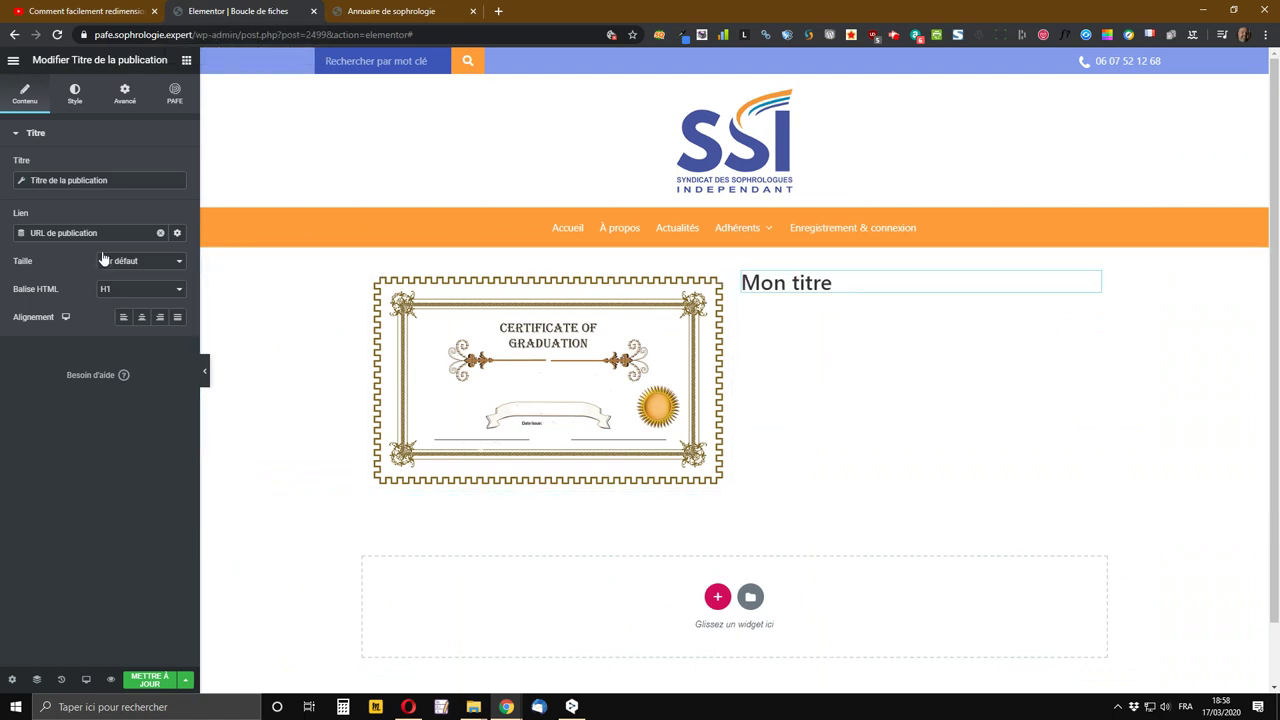
pyautogui.click(341, 8)
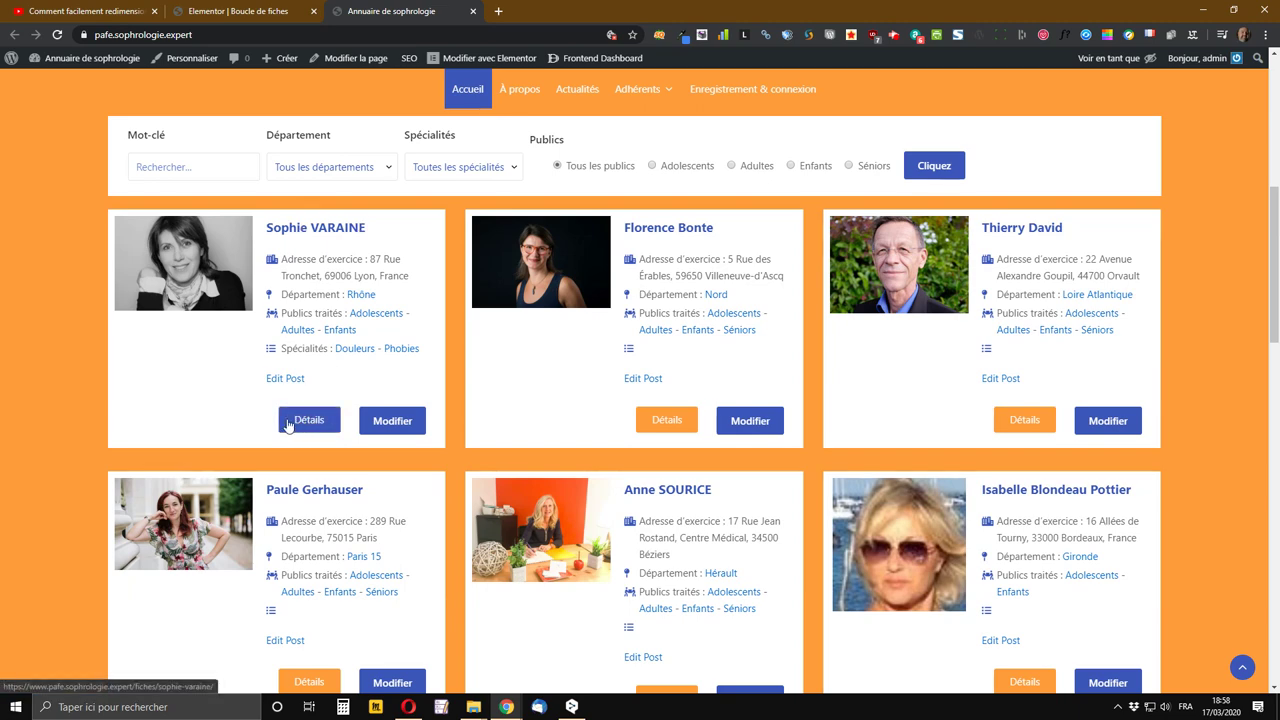
# - Set the Titre de la publication widget's HTML tag to div and its size to Grand
pyautogui.click(263, 12)
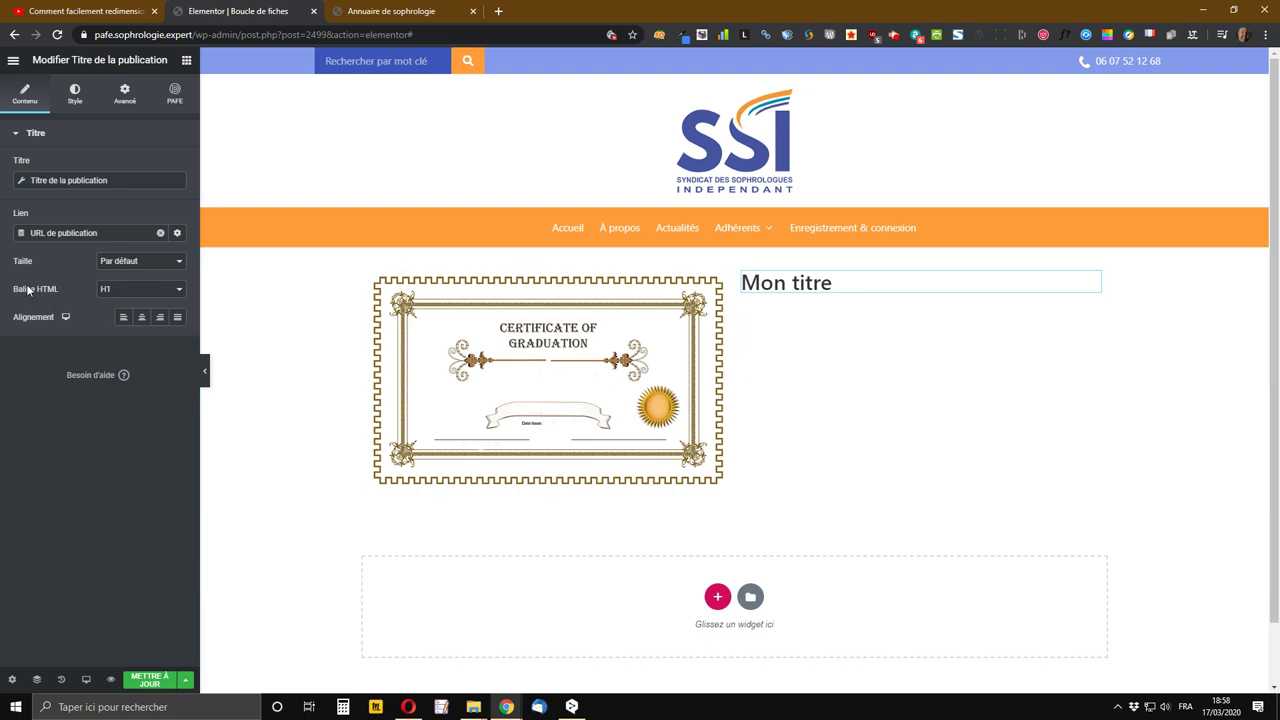
pyautogui.click(127, 290)
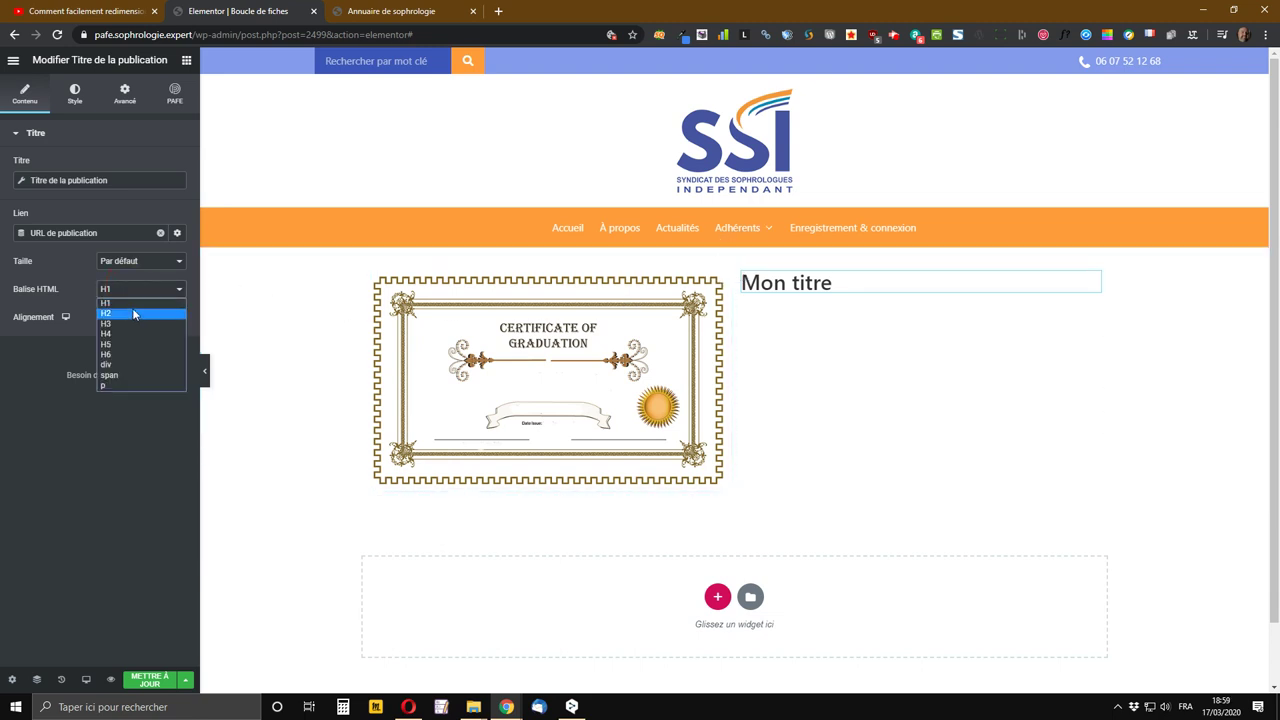
pyautogui.click(127, 366)
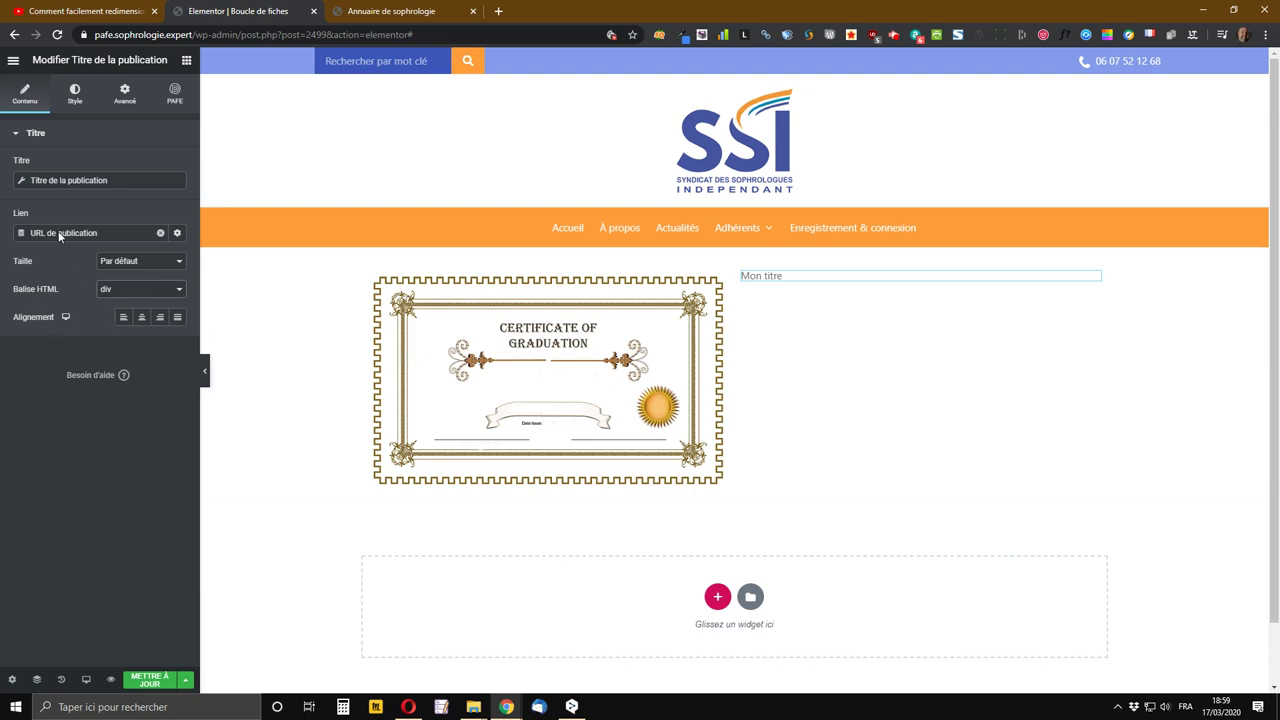
pyautogui.click(142, 263)
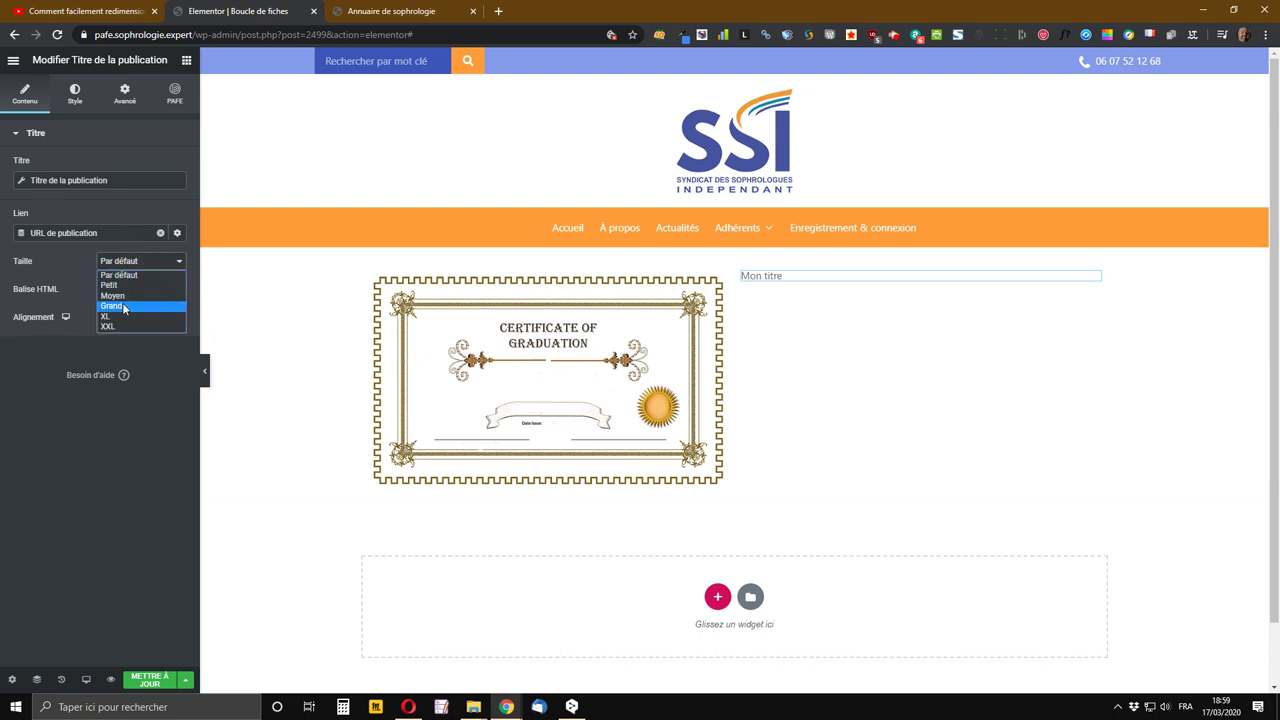
pyautogui.click(122, 307)
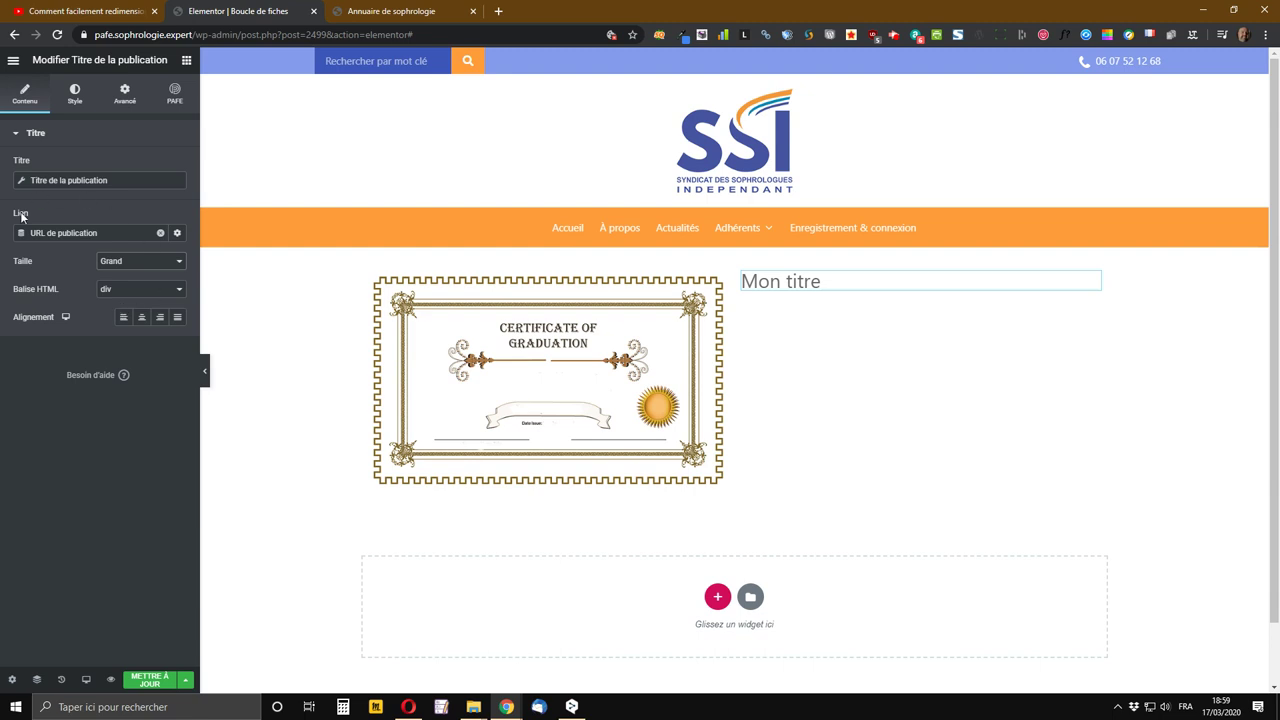
pyautogui.click(74, 135)
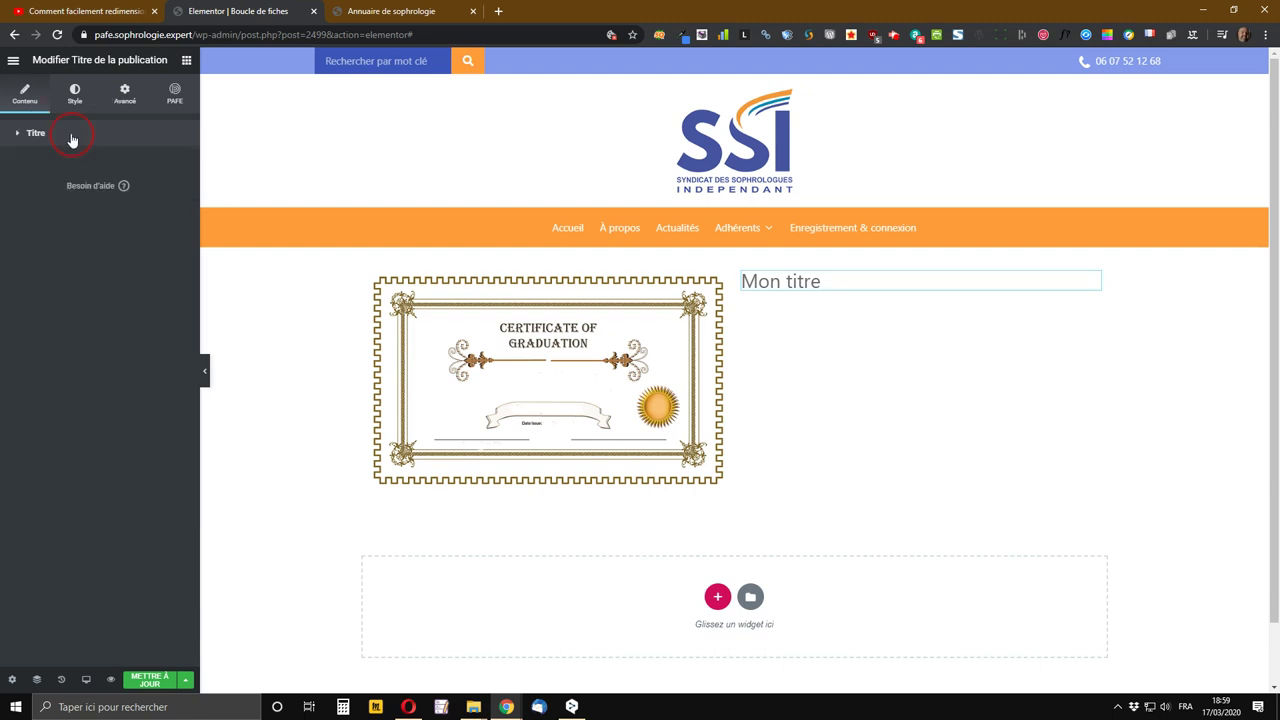
# - Check the homepage's practitioner cards and add a Liste d'icône widget below the title in the second column
pyautogui.click(437, 14)
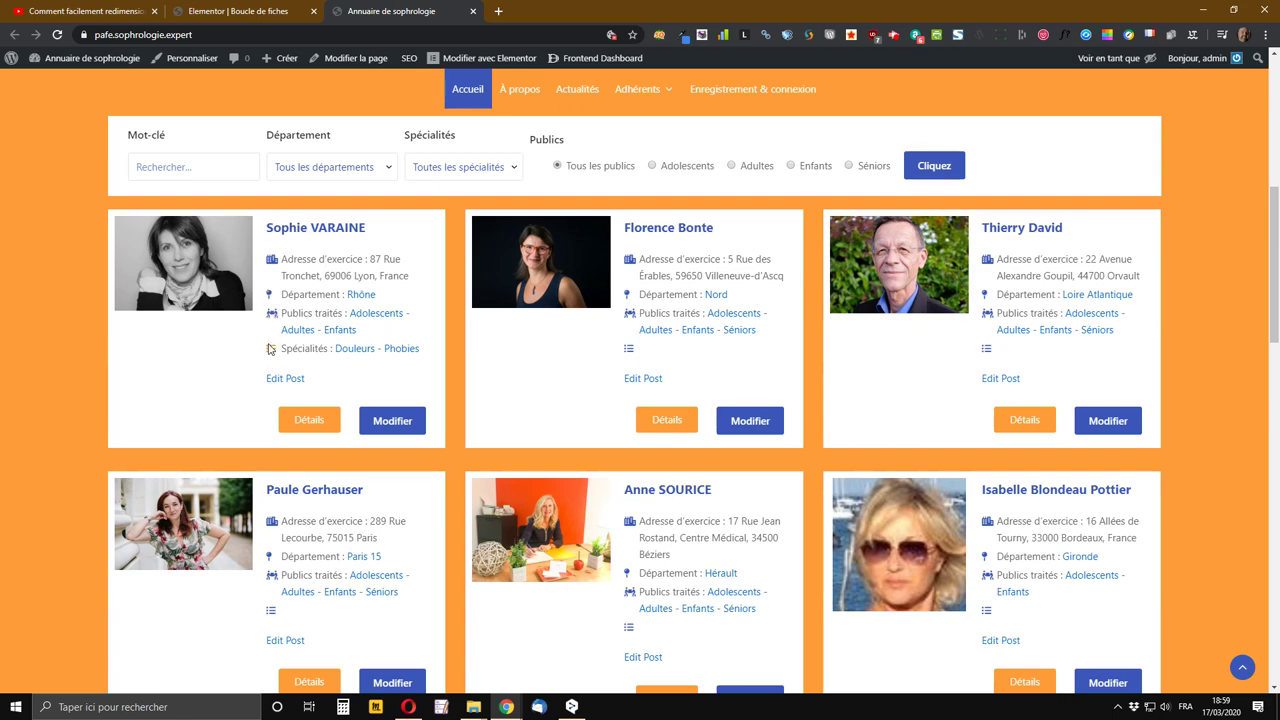
pyautogui.click(245, 11)
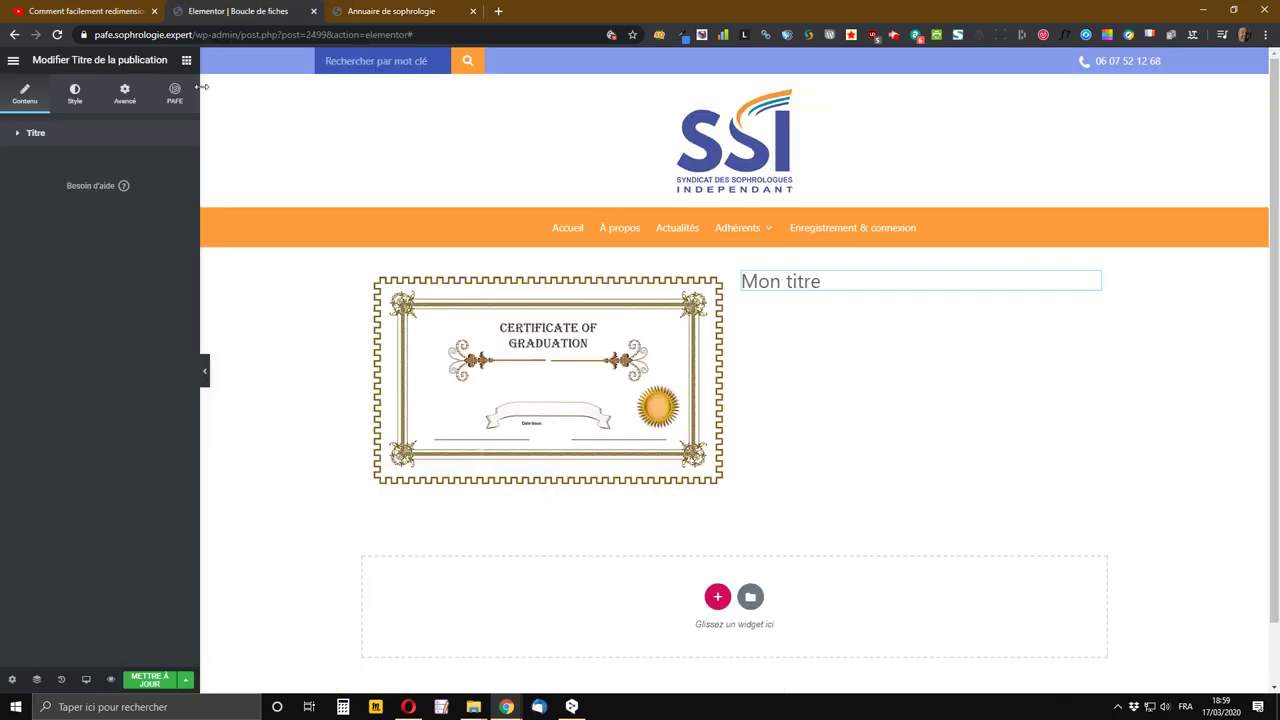
pyautogui.click(186, 60)
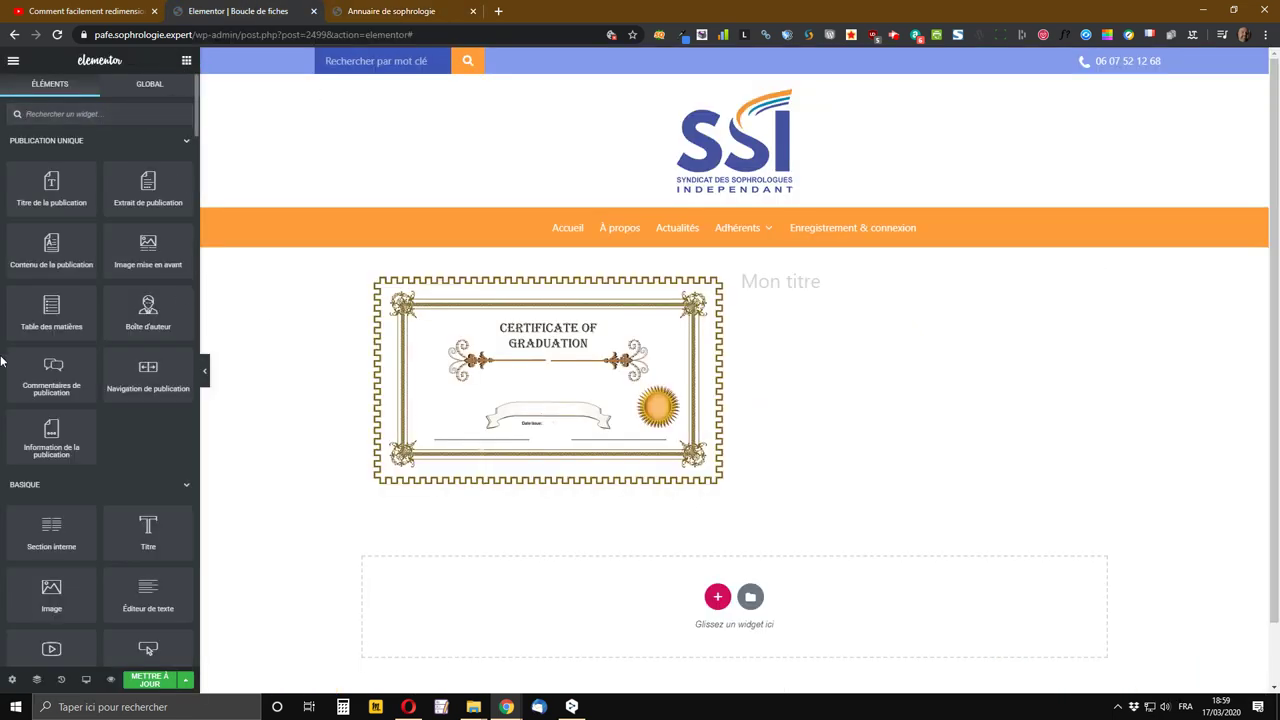
pyautogui.click(115, 119)
pyautogui.write('list')
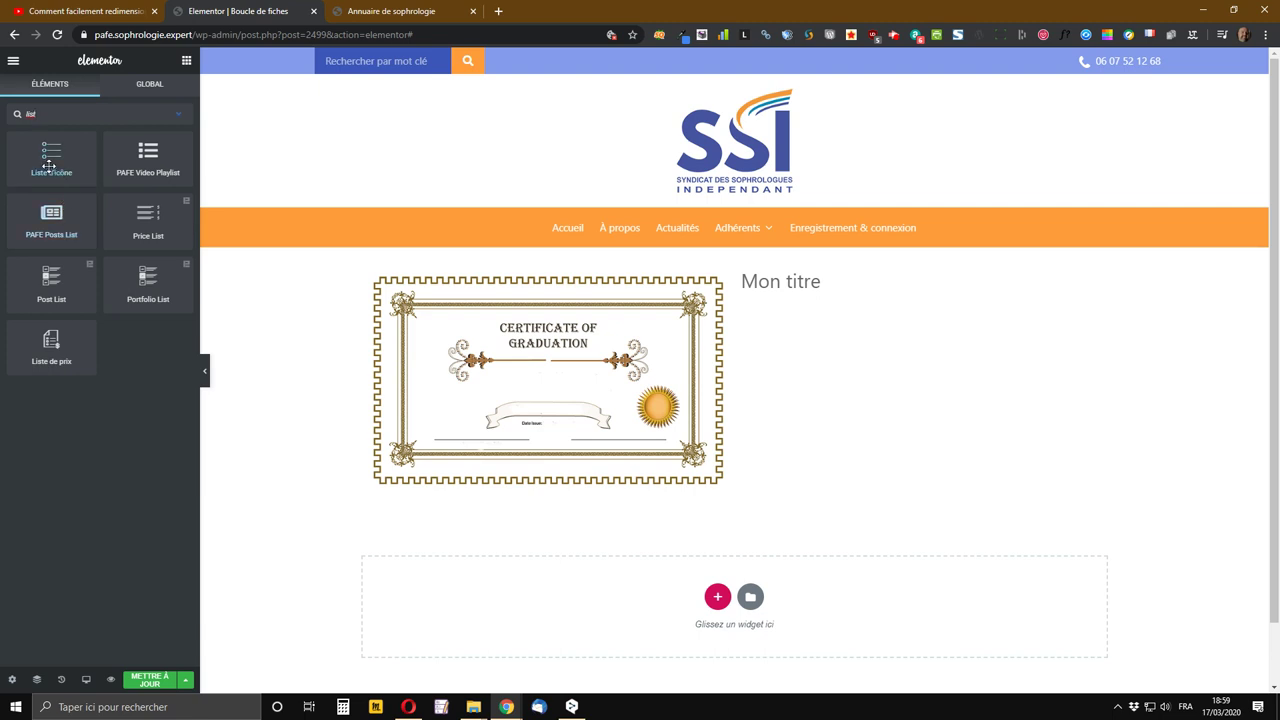
pyautogui.moveTo(52, 158); pyautogui.dragTo(810, 288)
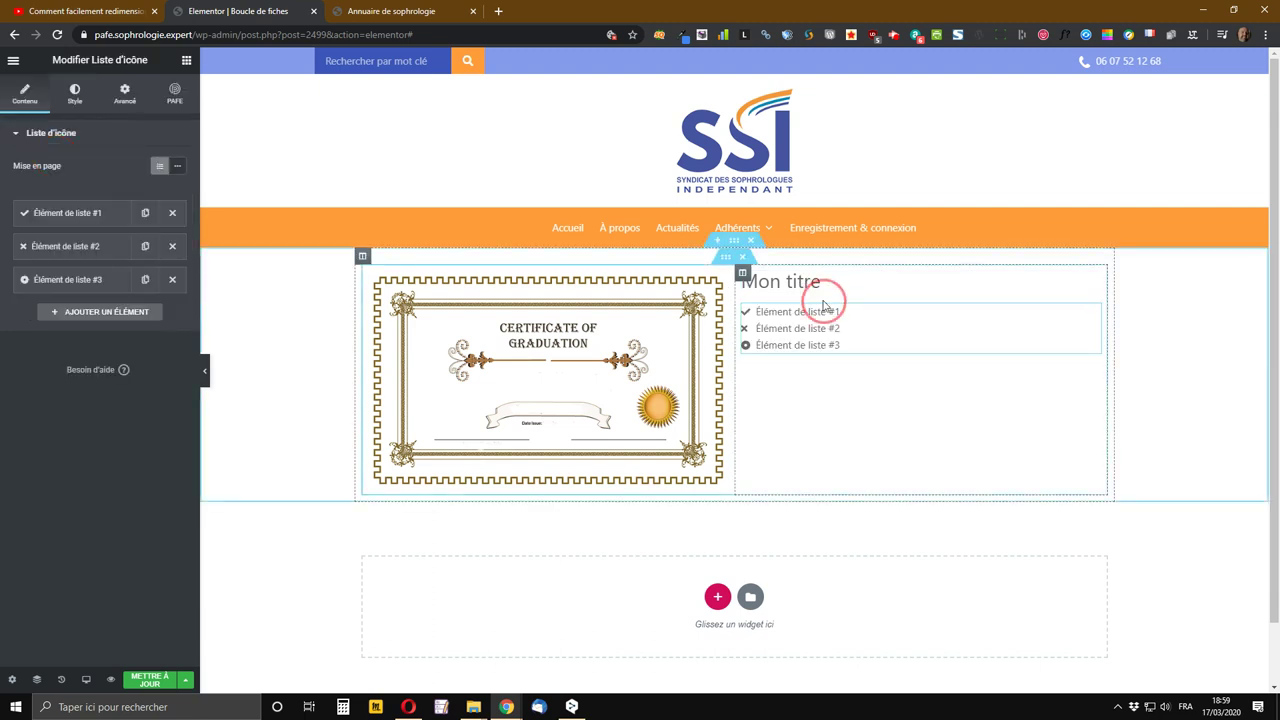
# - Replace the first list item's icon with the area chart icon from the icon library
pyautogui.click(53, 223)
pyautogui.moveTo(57, 325)
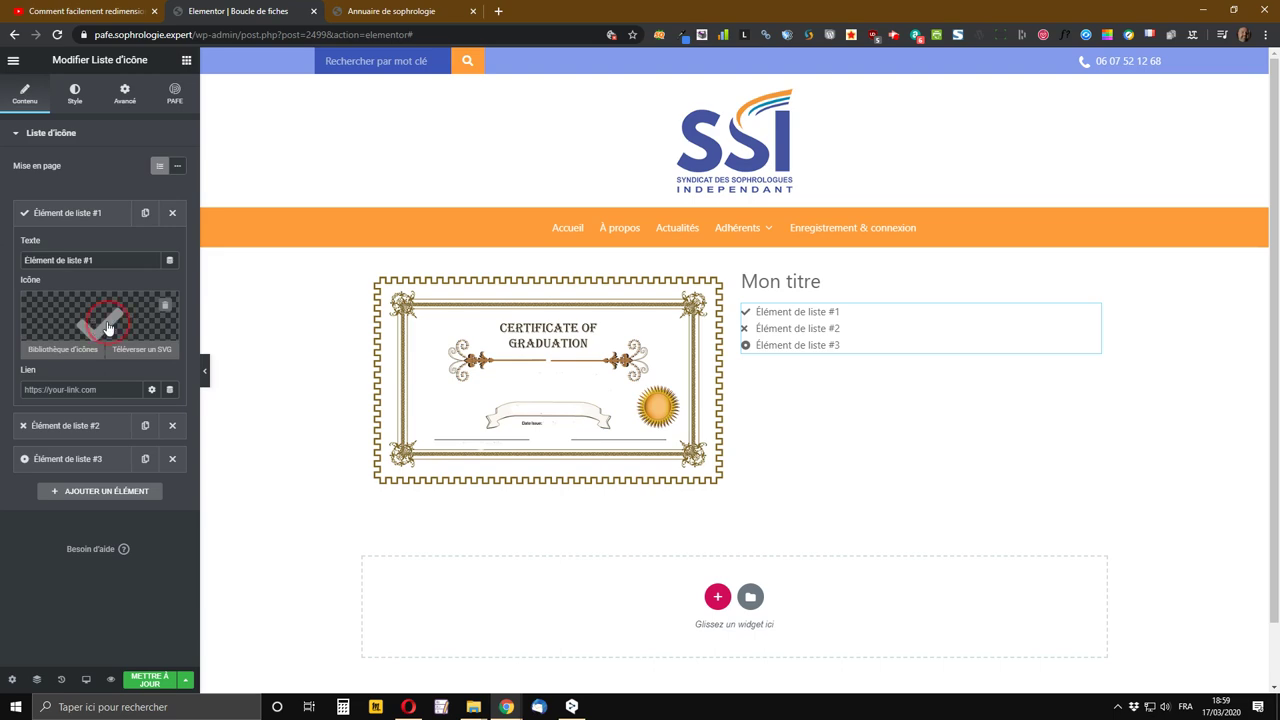
pyautogui.click(127, 338)
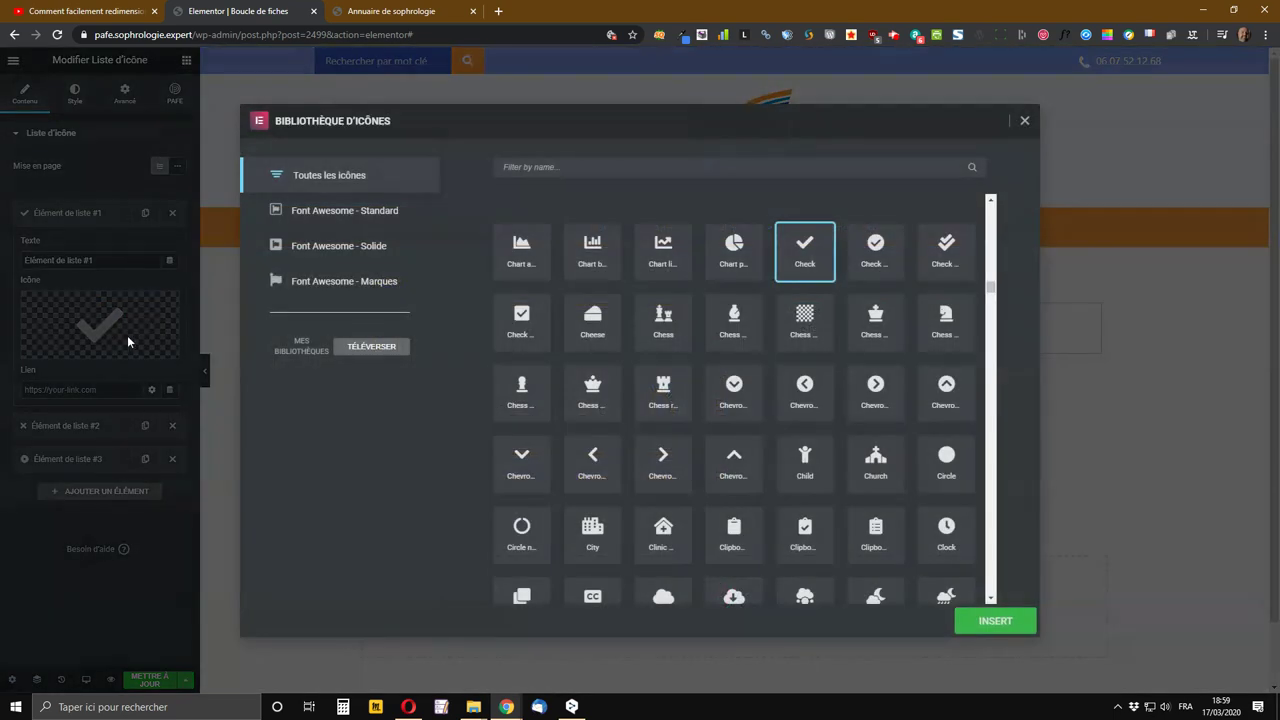
pyautogui.click(530, 252)
pyautogui.scroll(-5, 691, 434)
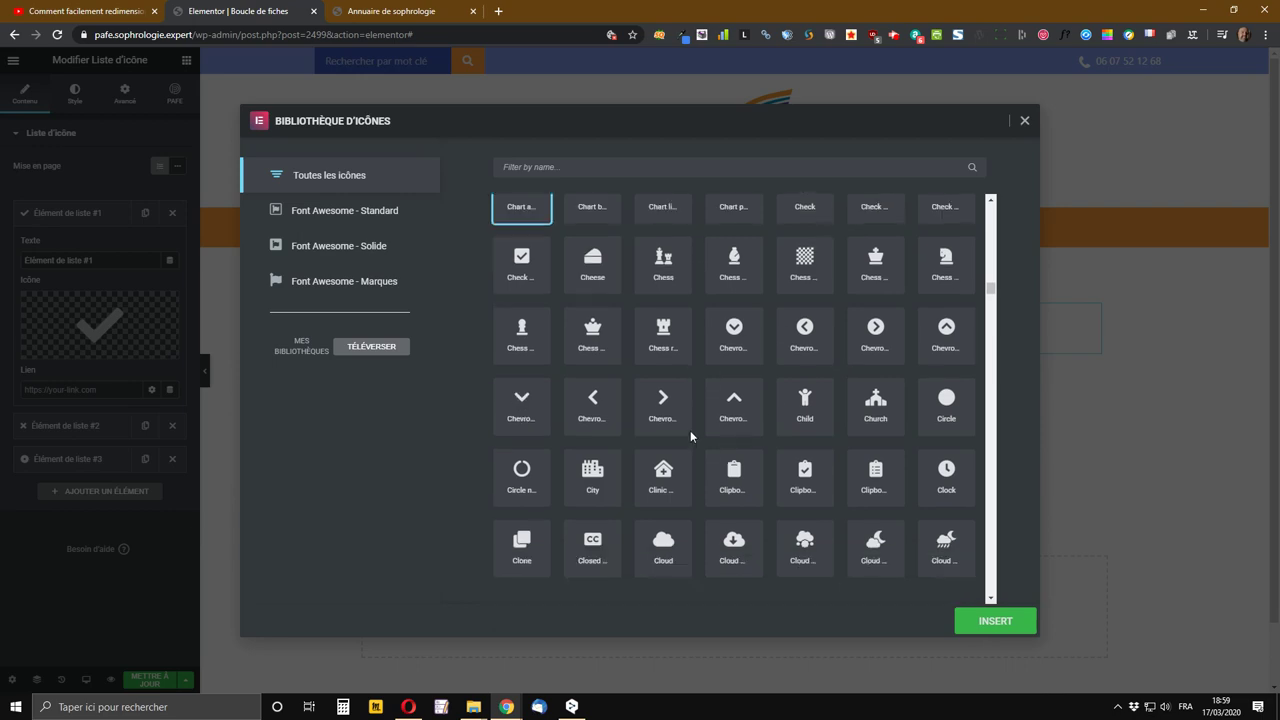
pyautogui.click(995, 621)
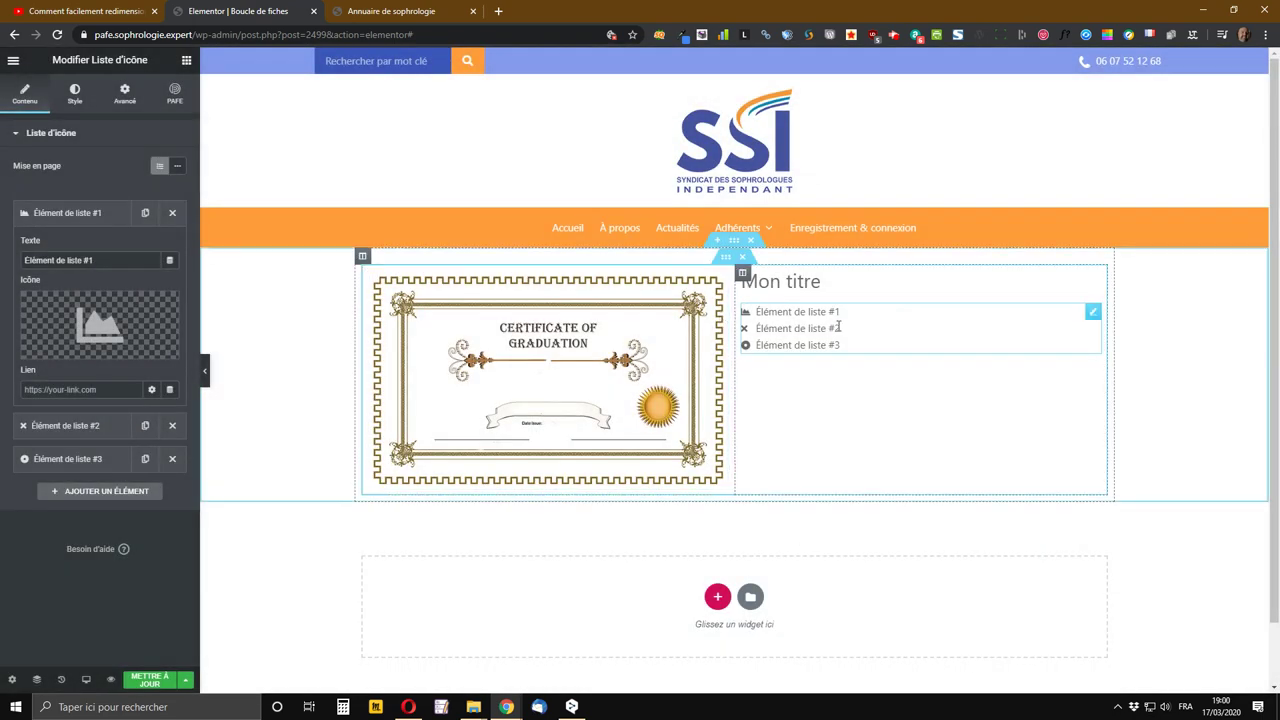
# - Set the first list item's text to the ACF Champ dynamic tag with Adresse as its key
pyautogui.click(170, 262)
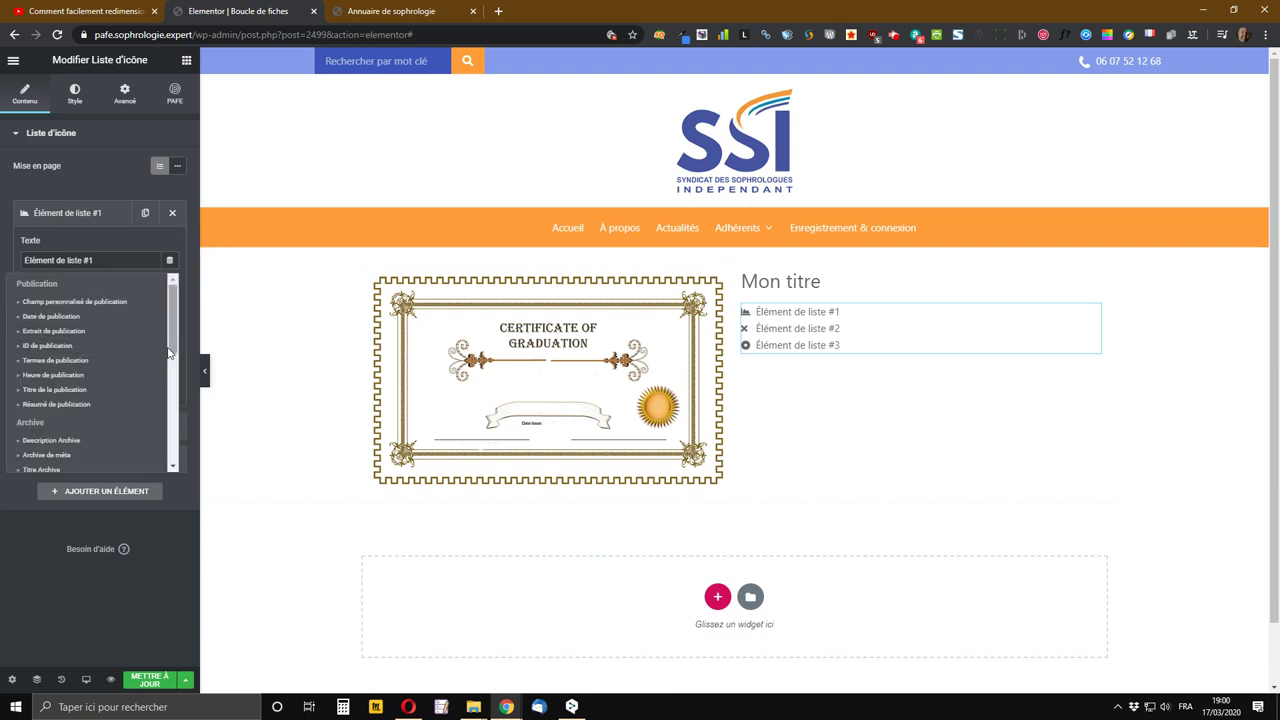
pyautogui.scroll(-5, 144, 359)
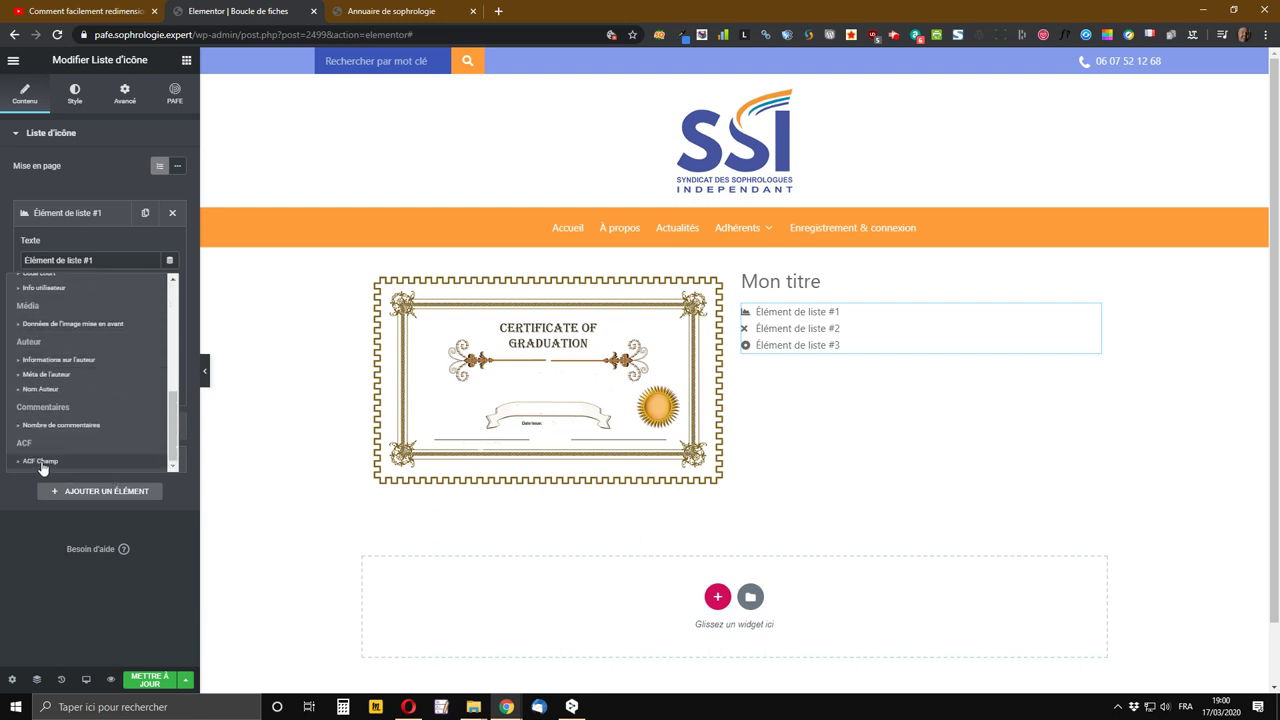
pyautogui.click(42, 462)
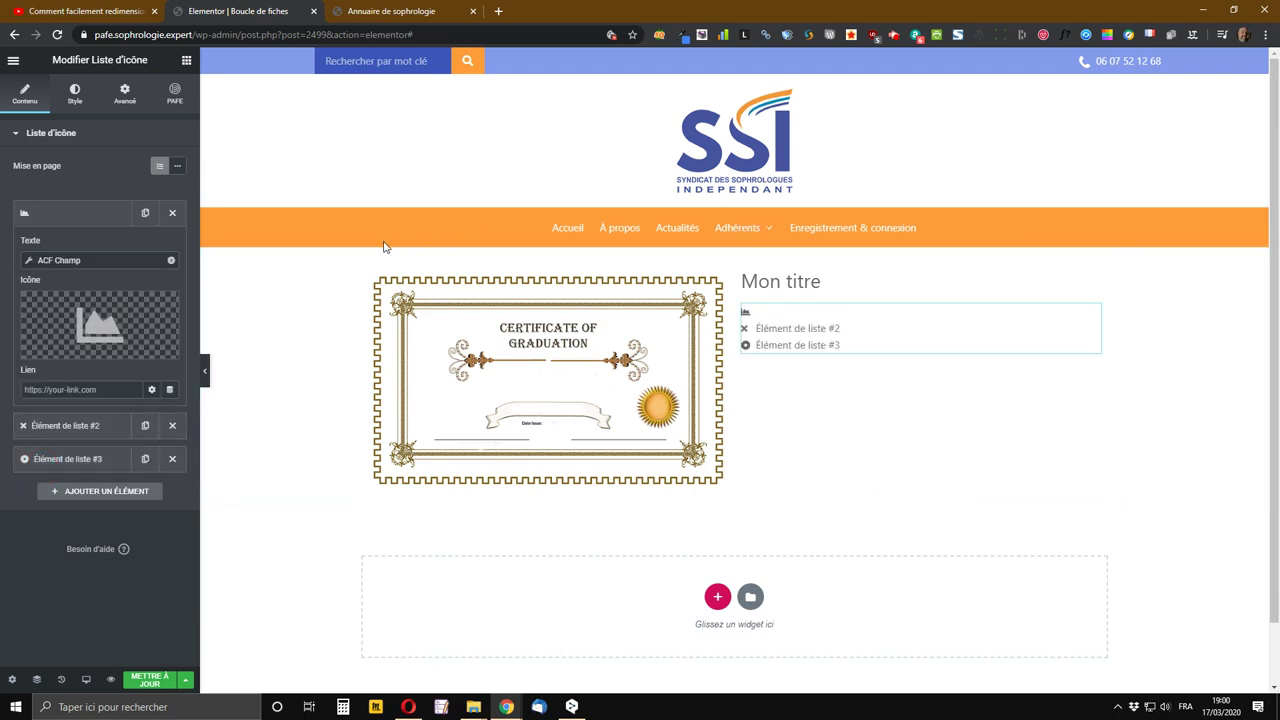
pyautogui.moveTo(90, 327)
pyautogui.click(27, 262)
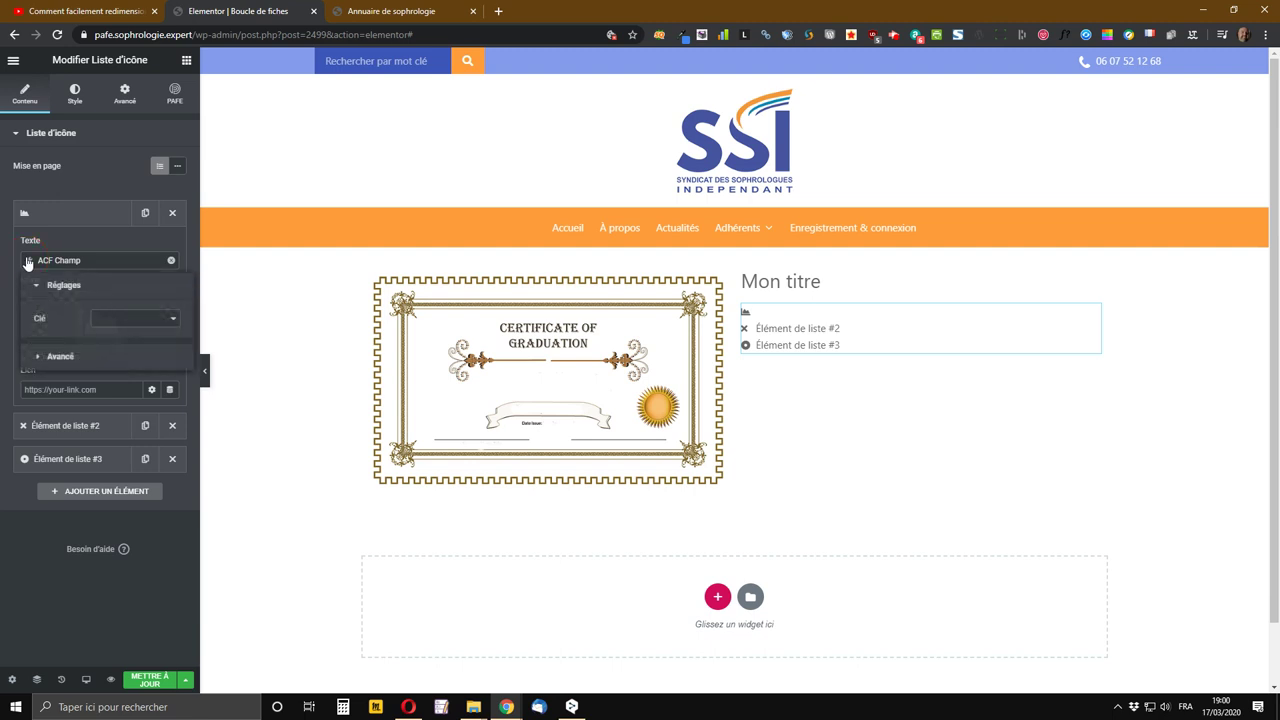
pyautogui.click(131, 320)
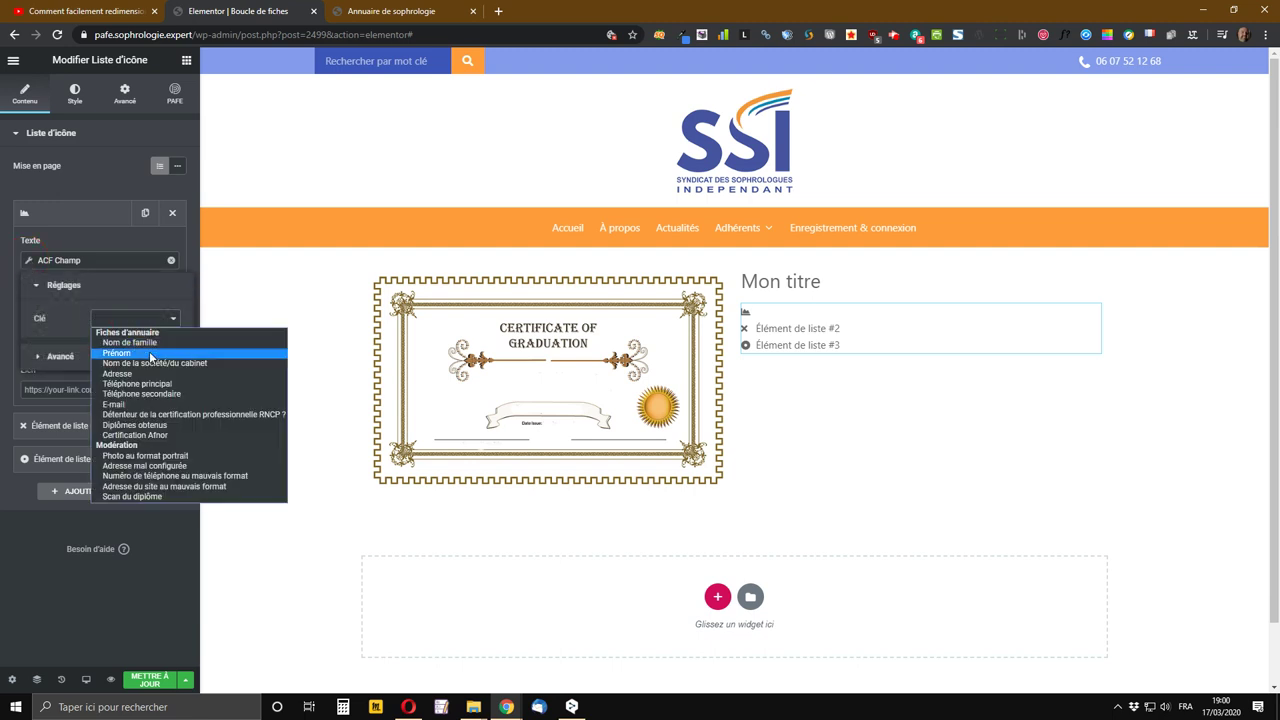
pyautogui.click(128, 374)
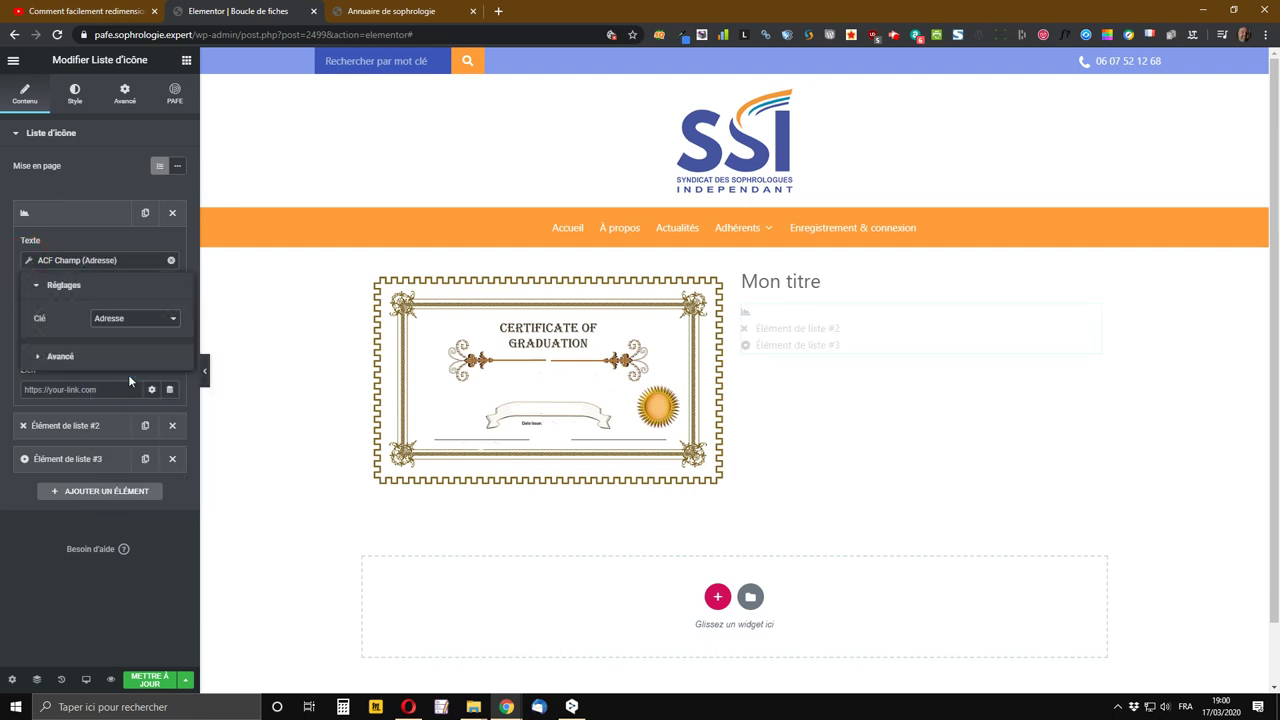
# - Add "Adresse :" as the text before the first list item's ACF field and update the template
pyautogui.click(58, 357)
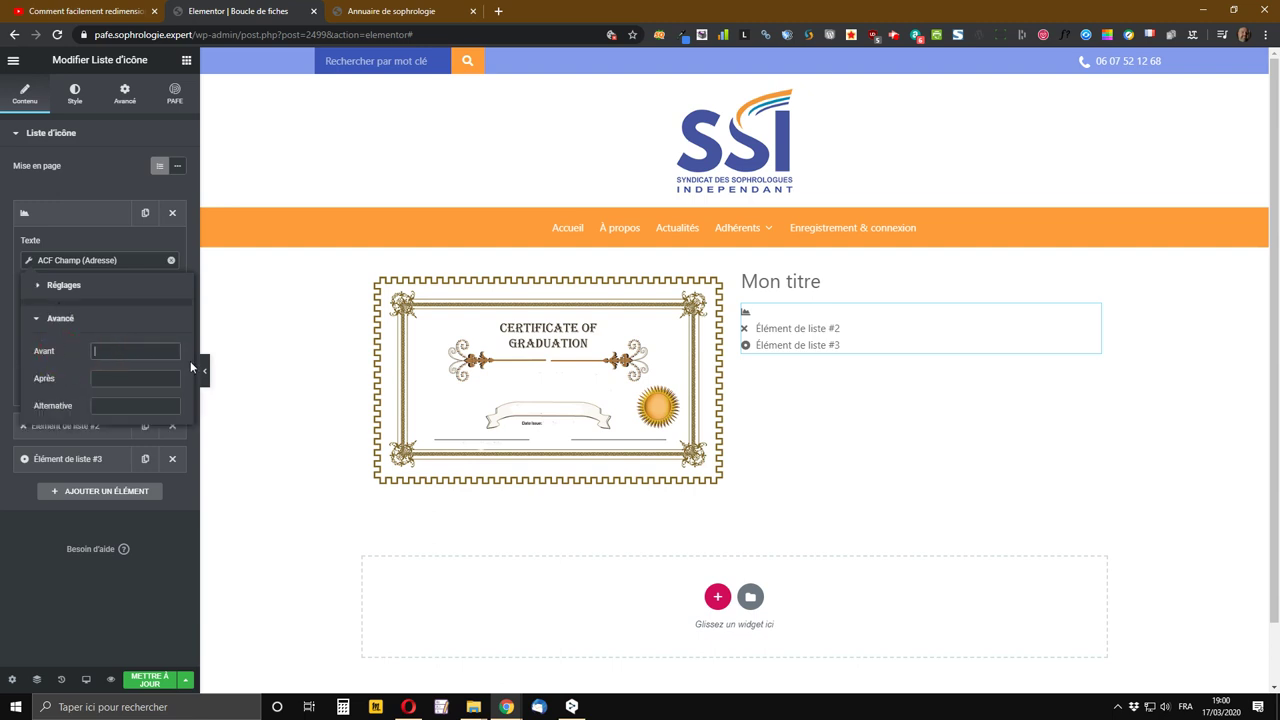
pyautogui.write('Adre')
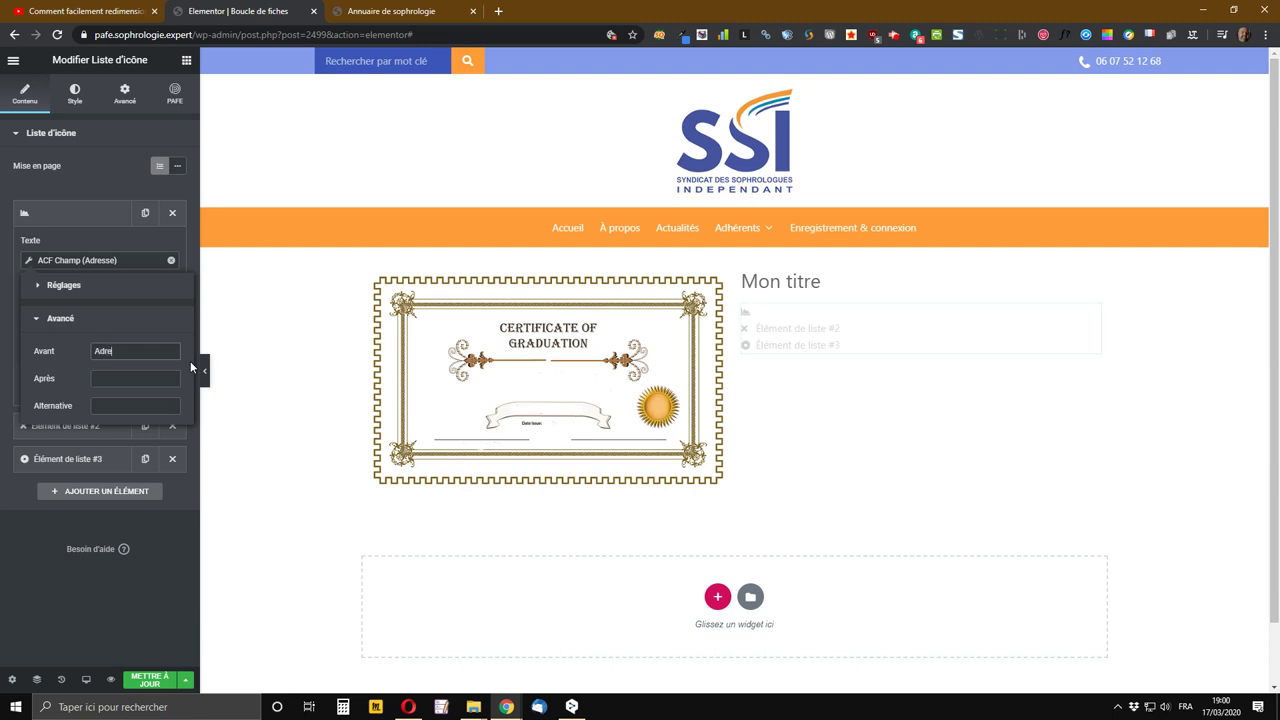
pyautogui.write('sse :')
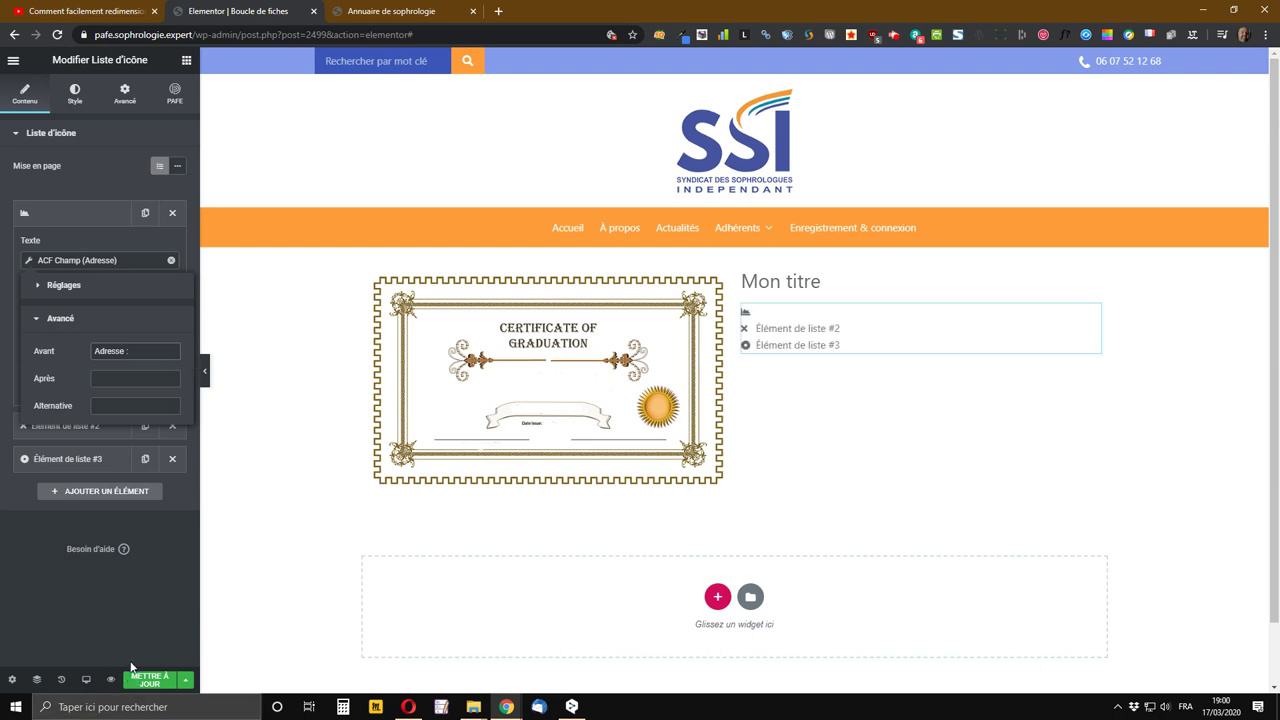
pyautogui.click(145, 680)
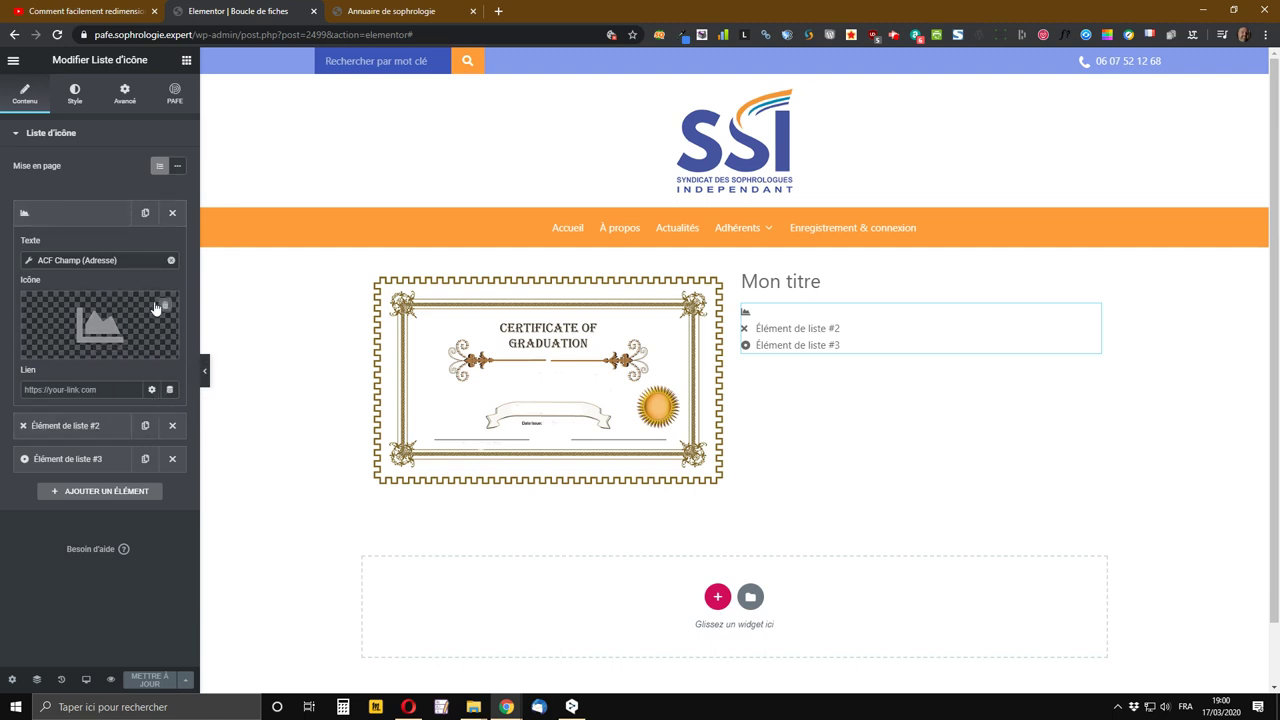
pyautogui.click(85, 220)
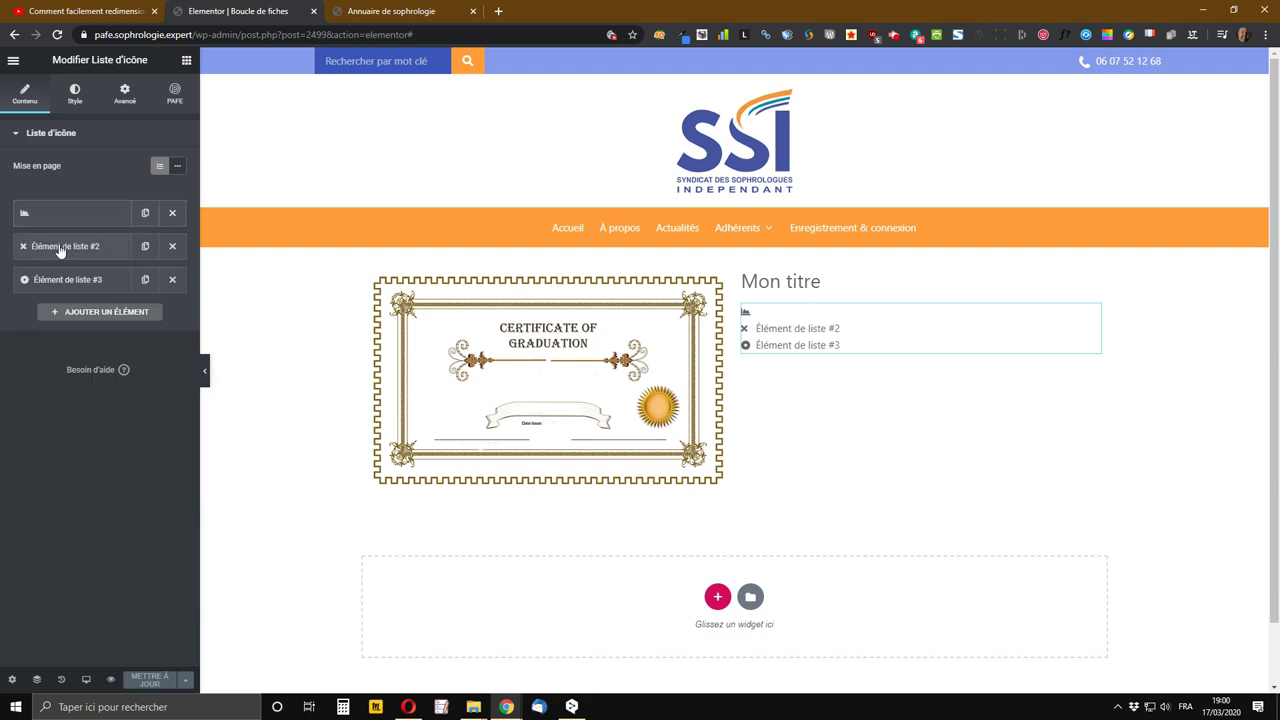
# - Replace the second list item's icon with a thermometer icon from the icon library
pyautogui.click(70, 252)
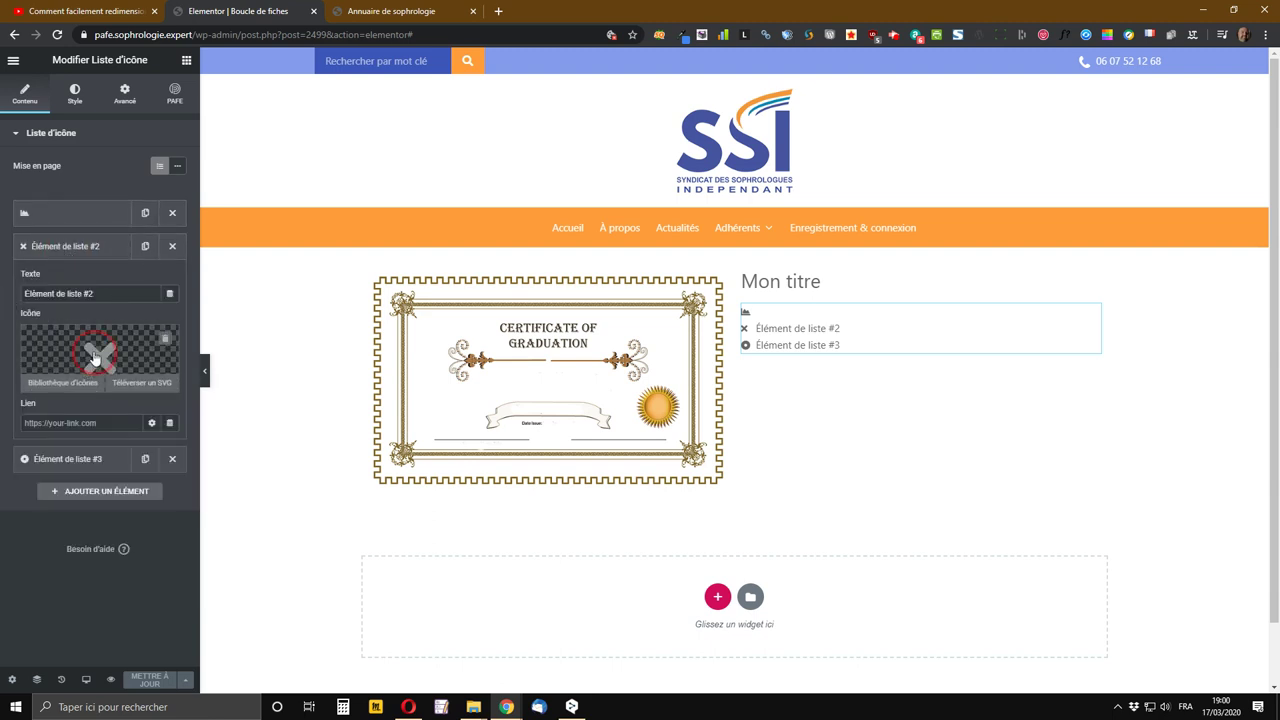
pyautogui.click(96, 360)
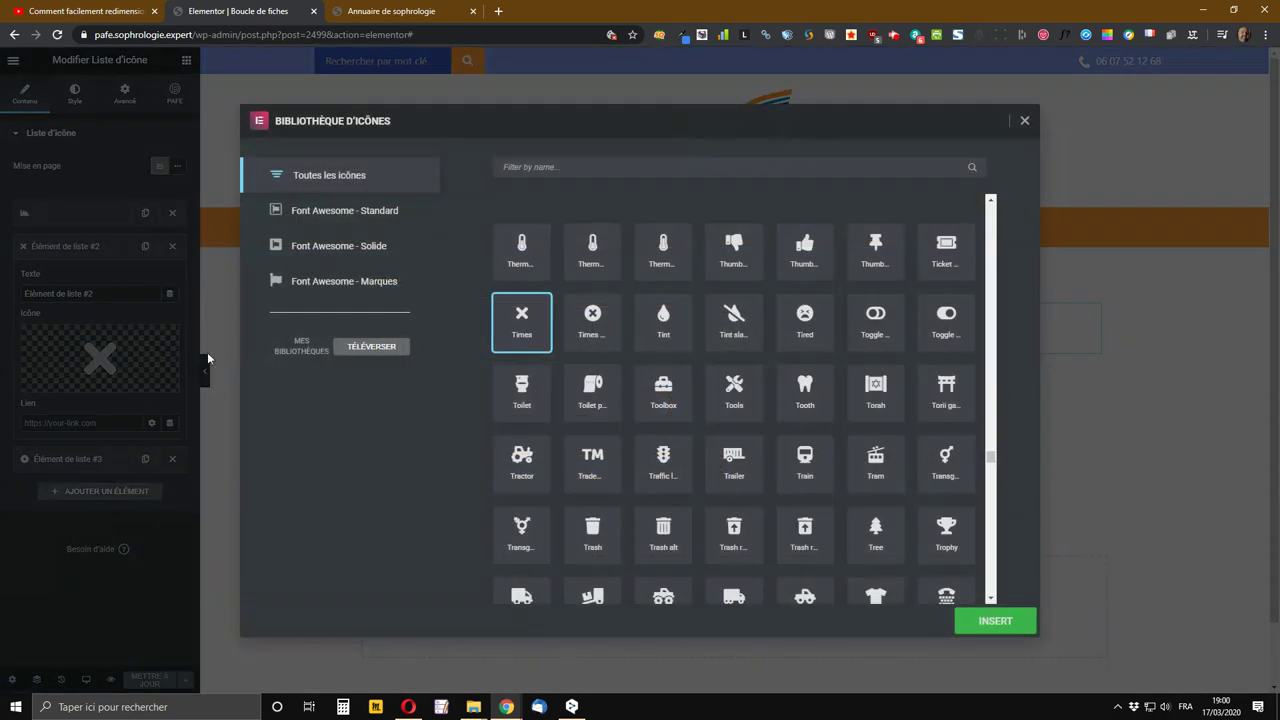
pyautogui.click(535, 258)
pyautogui.click(998, 624)
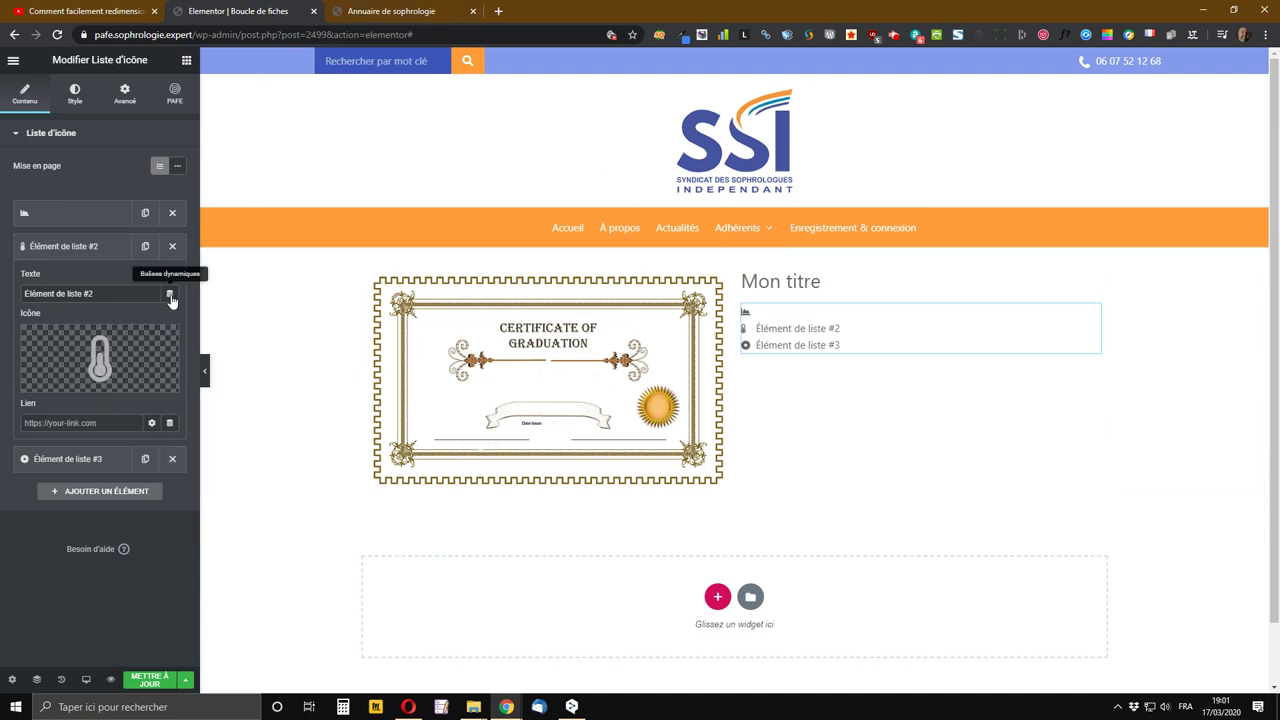
# - Set the second list item's text to the Termes de publication tag with the Départements taxonomy, and check the homepage cards' department links
pyautogui.click(170, 297)
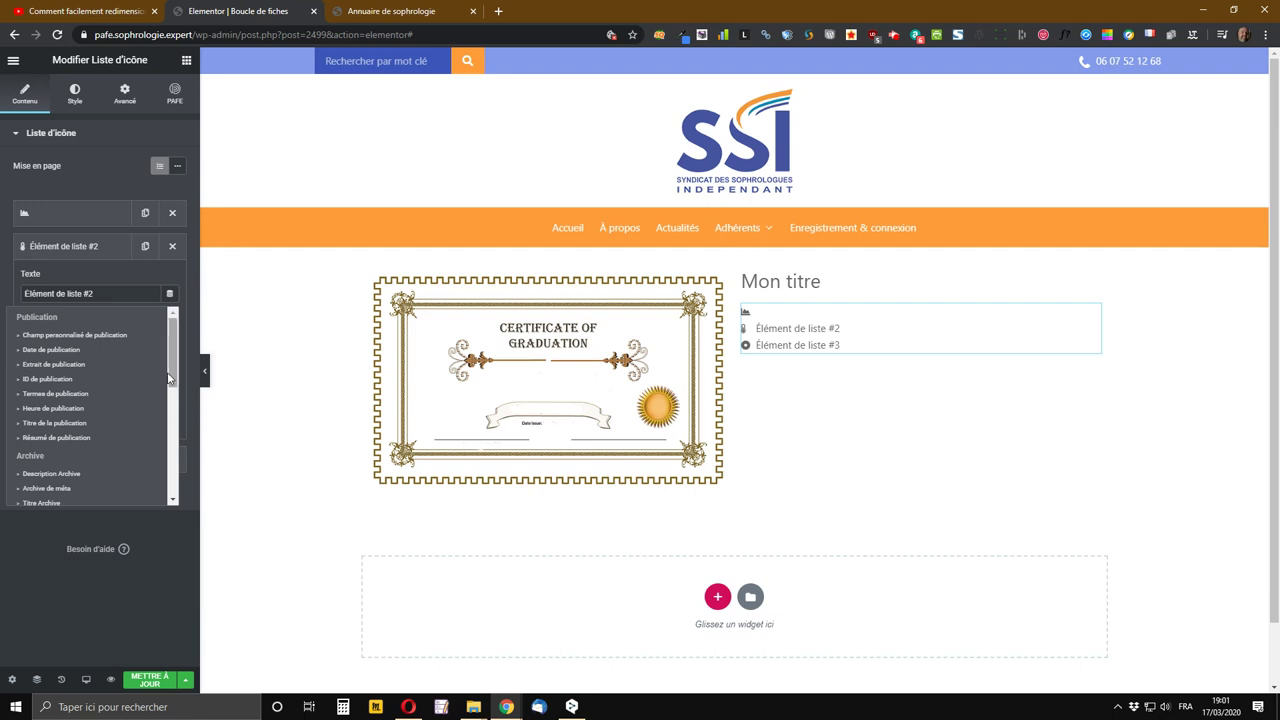
pyautogui.click(112, 394)
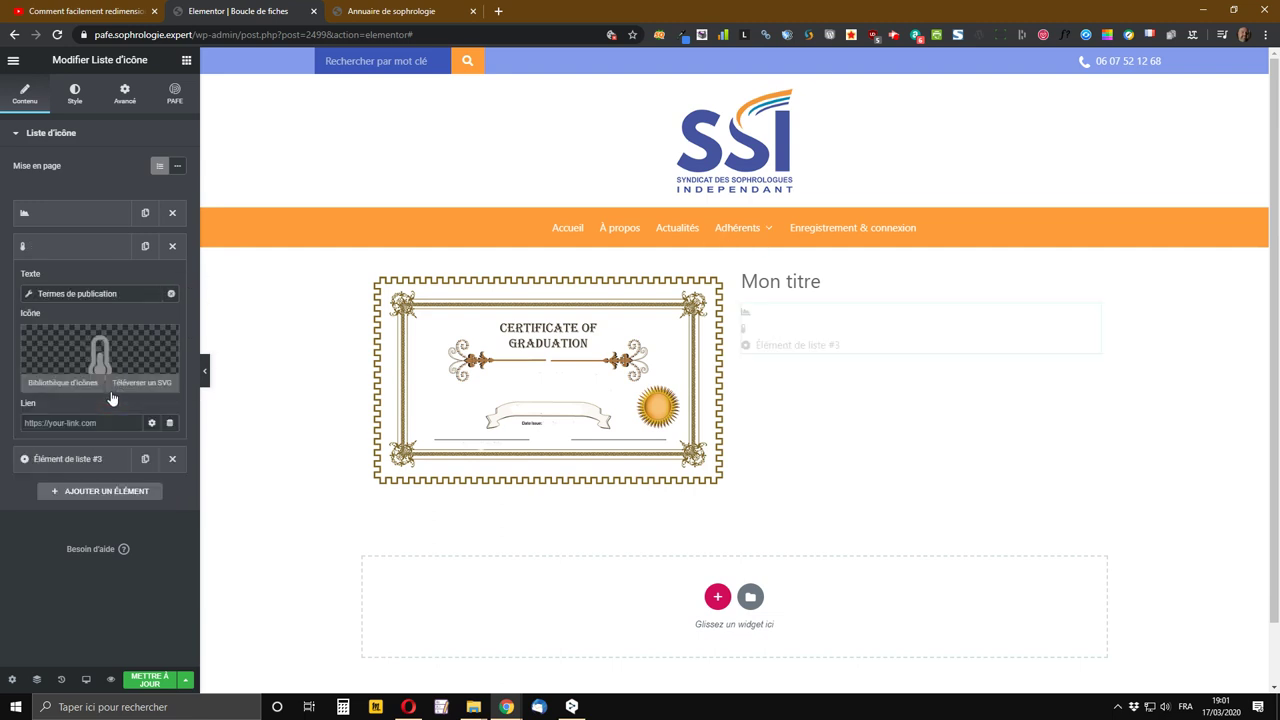
pyautogui.click(29, 294)
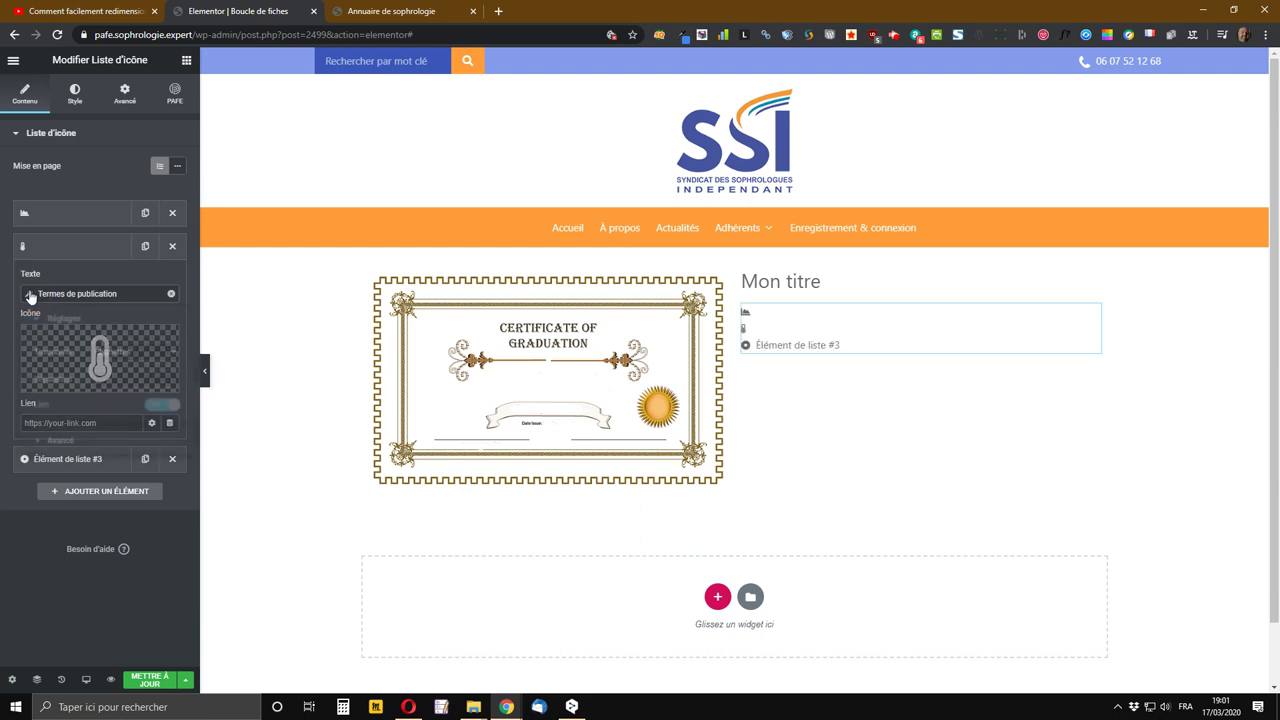
pyautogui.click(138, 351)
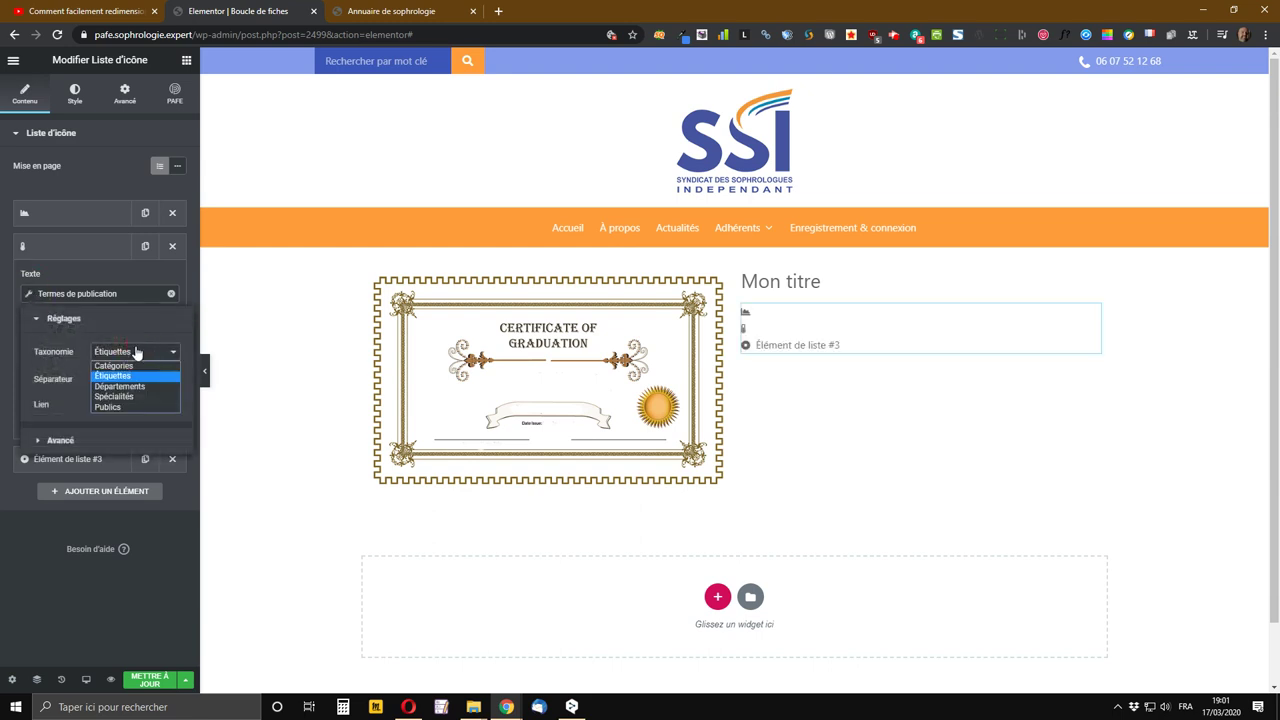
pyautogui.click(118, 387)
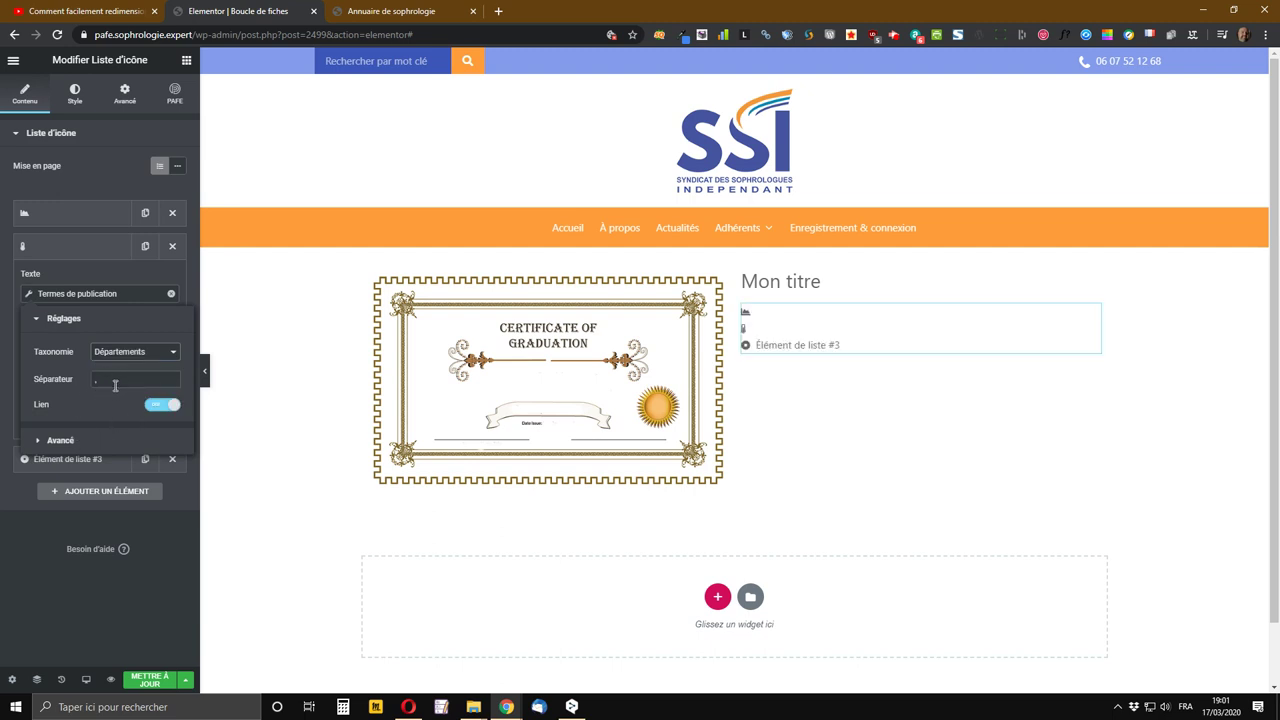
pyautogui.click(165, 410)
pyautogui.click(401, 9)
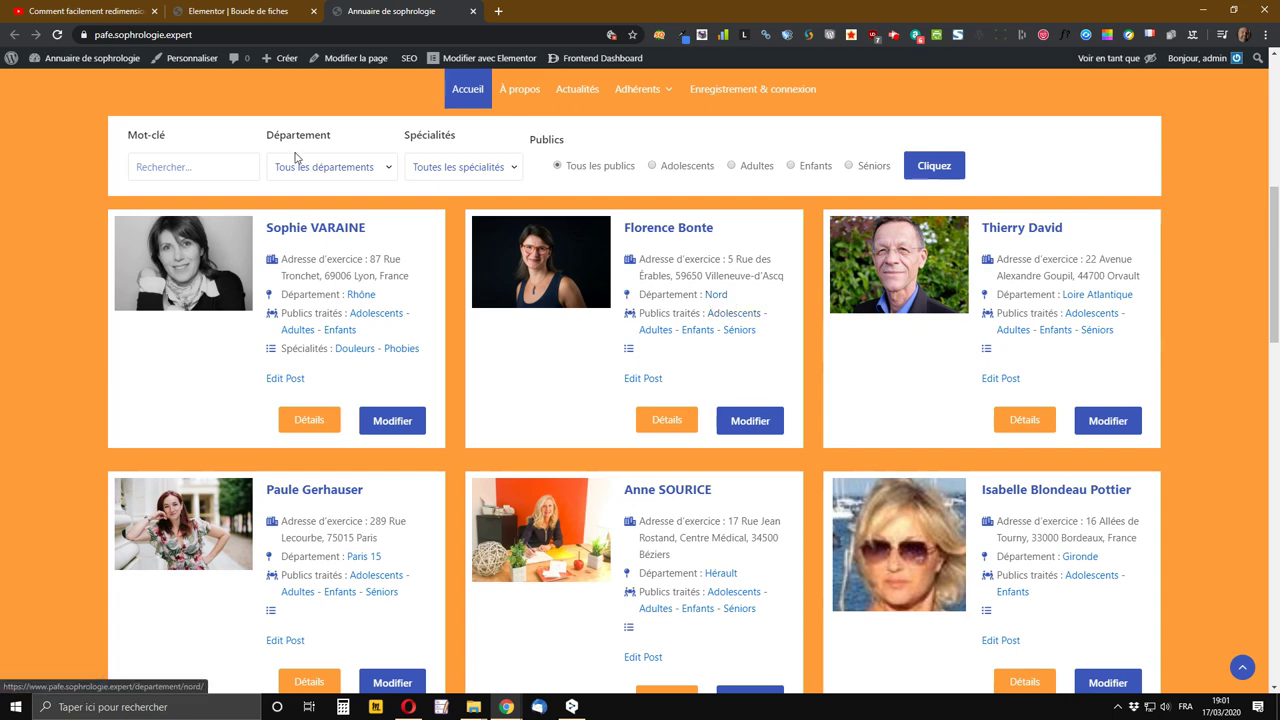
# - Enable the link on the second list item's Départements terms and add "Département :" as the text before them
pyautogui.click(290, 12)
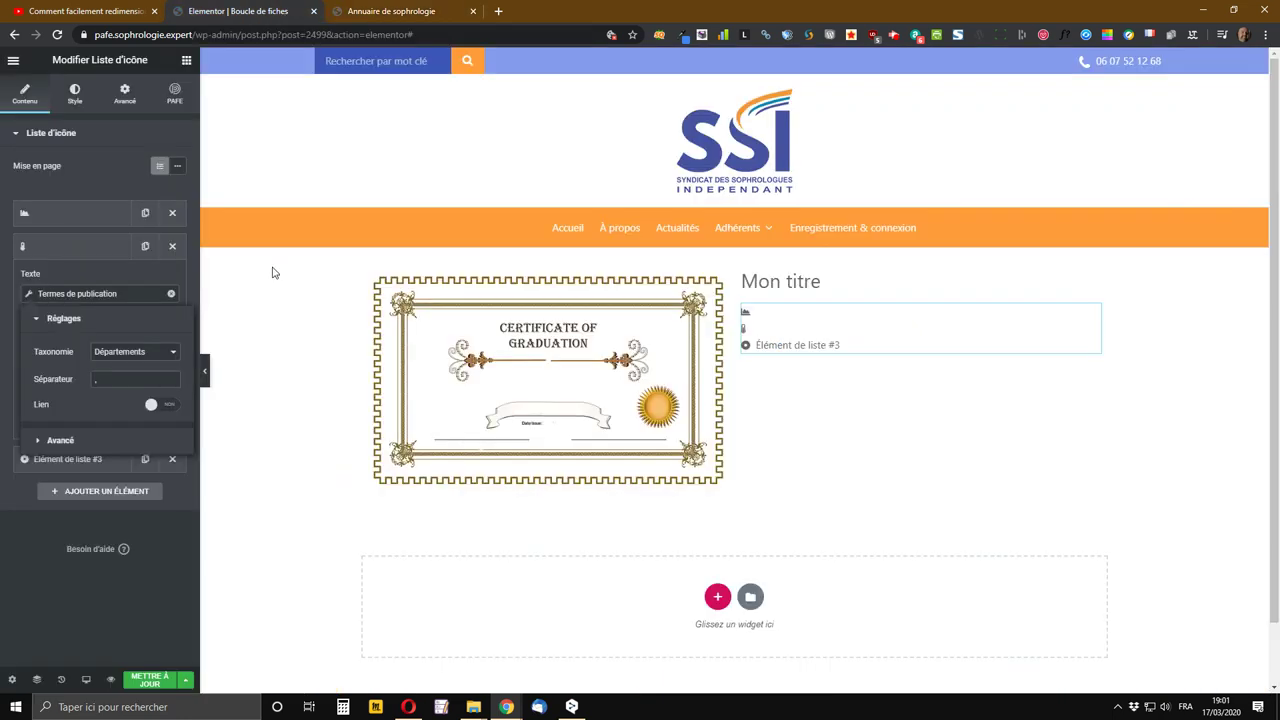
pyautogui.click(168, 407)
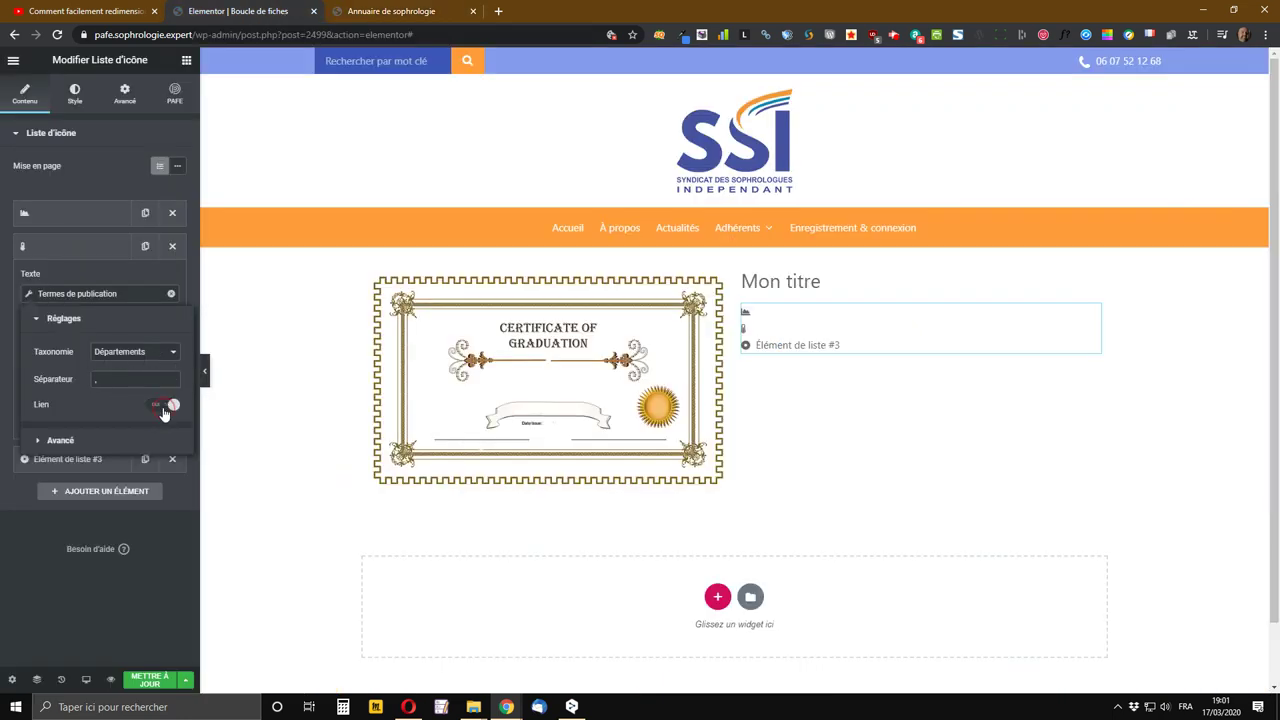
pyautogui.click(59, 441)
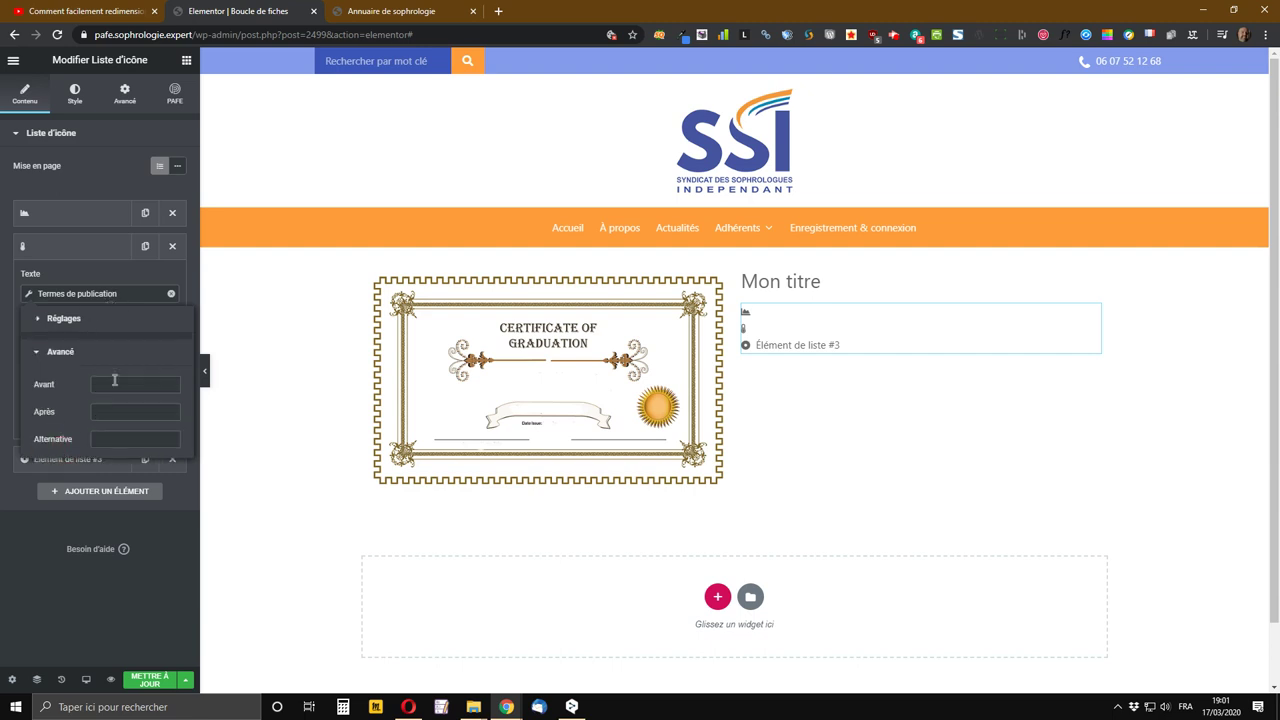
pyautogui.write('Département :')
pyautogui.click(92, 258)
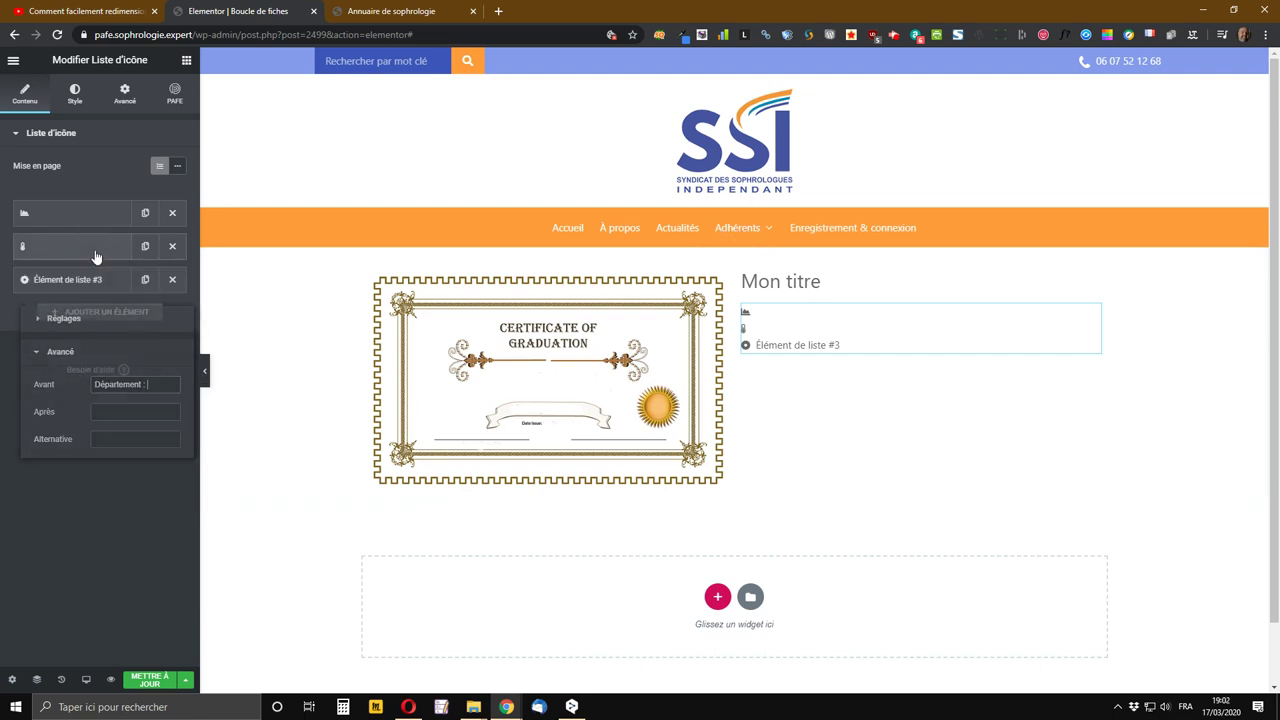
# - Set the third list item's text to the Termes de publication tag with the Publics taxonomy, after checking the homepage cards' details
pyautogui.click(381, 20)
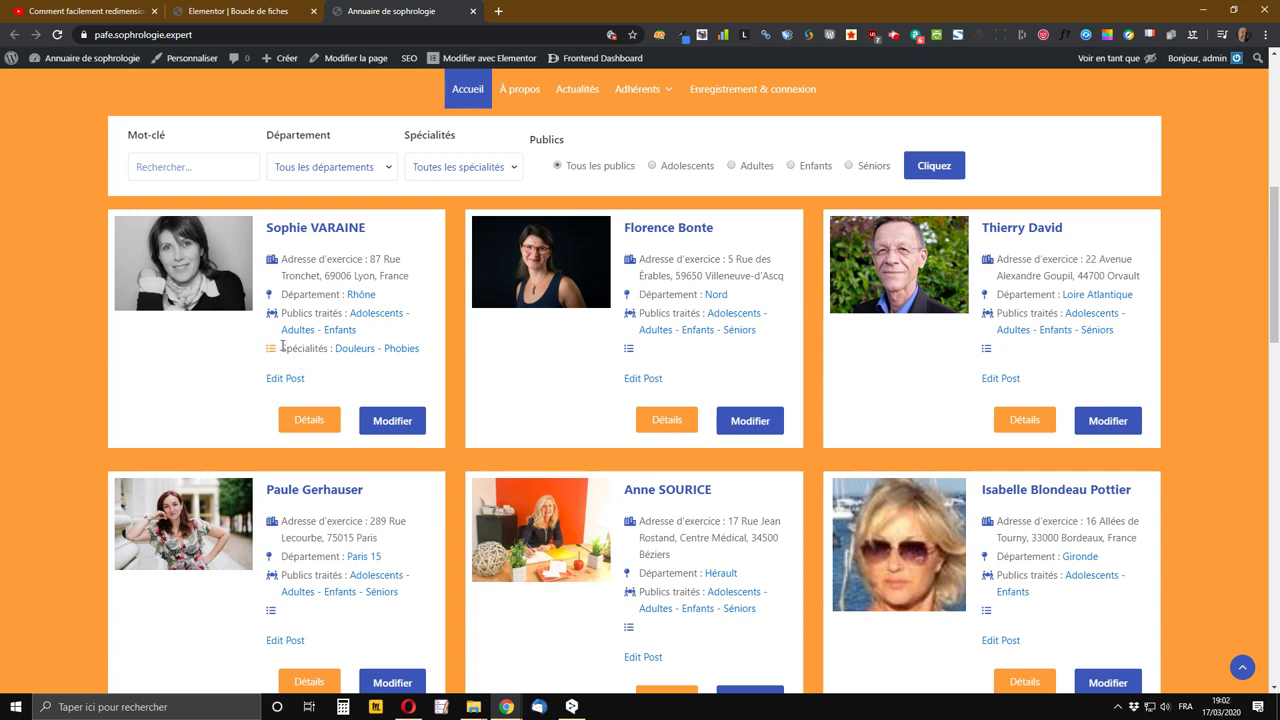
pyautogui.click(250, 13)
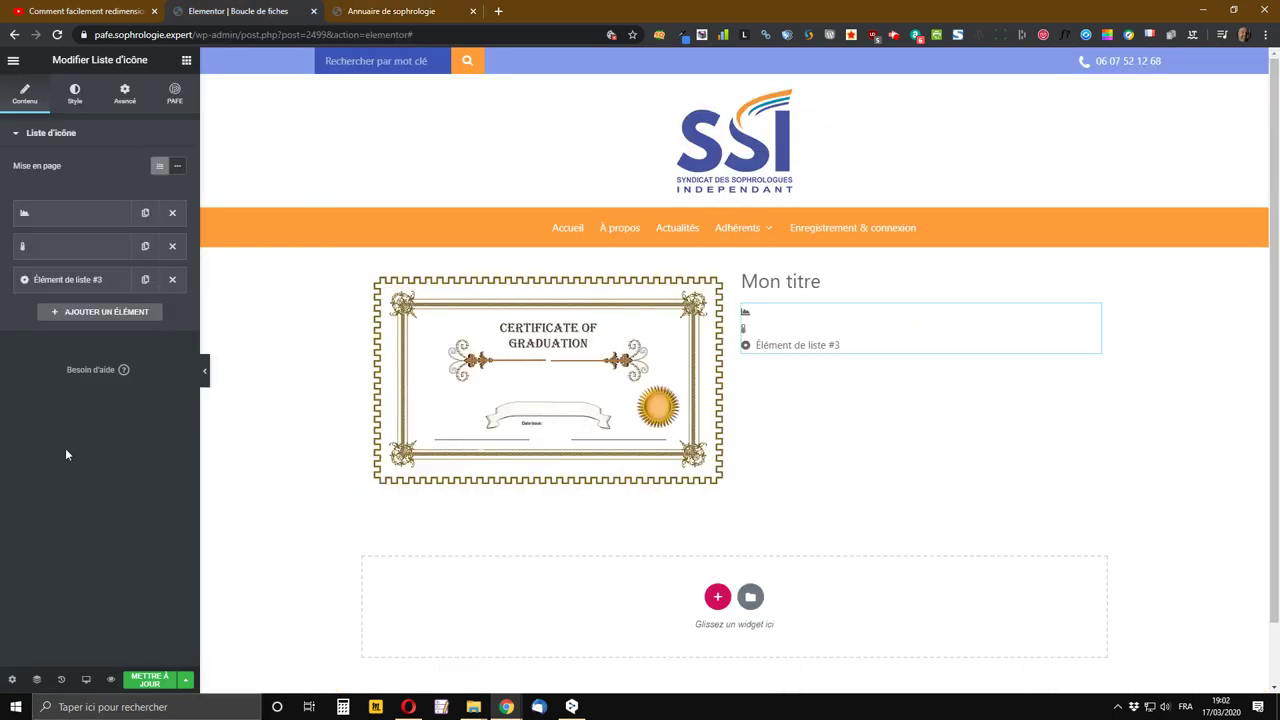
pyautogui.click(72, 282)
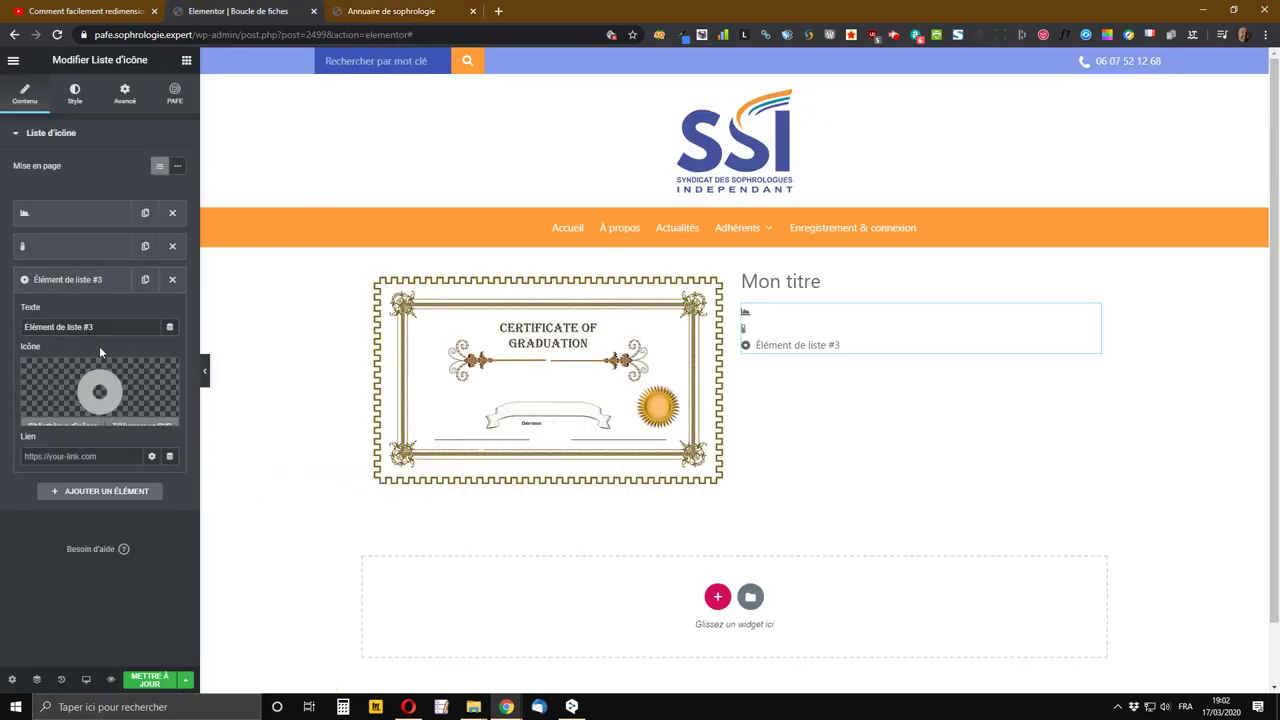
pyautogui.click(170, 330)
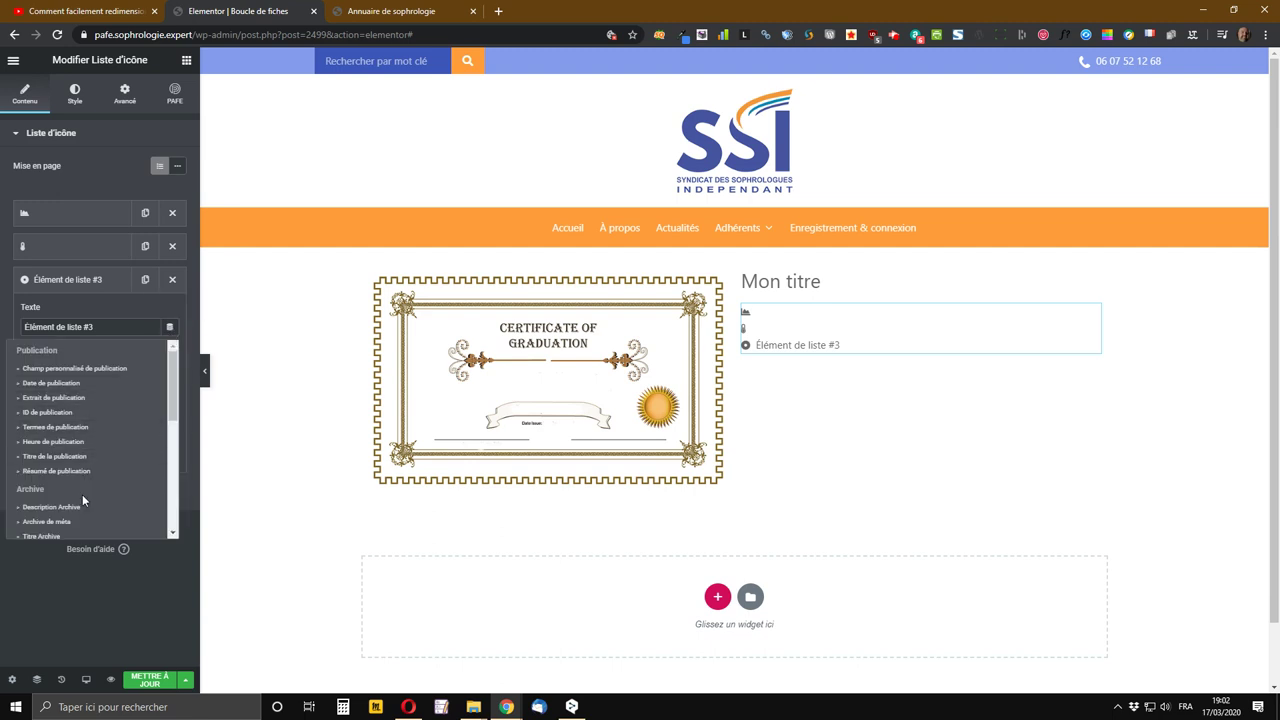
pyautogui.click(66, 427)
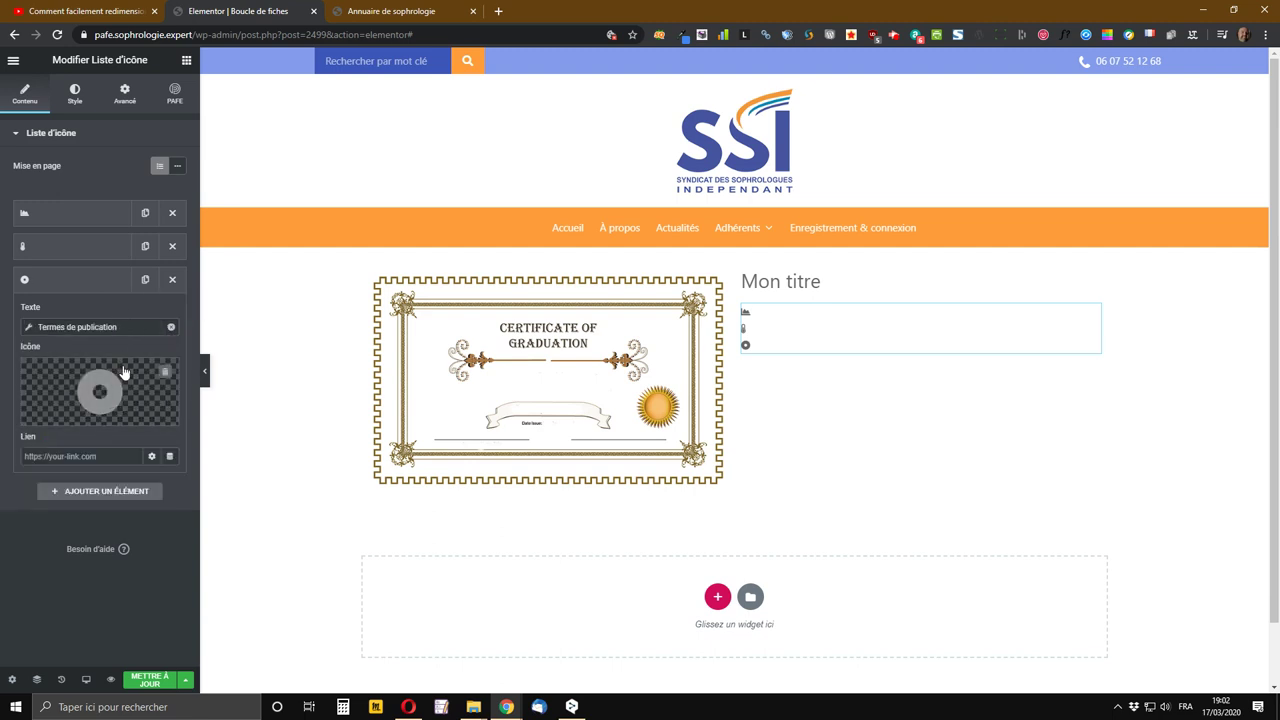
pyautogui.click(26, 327)
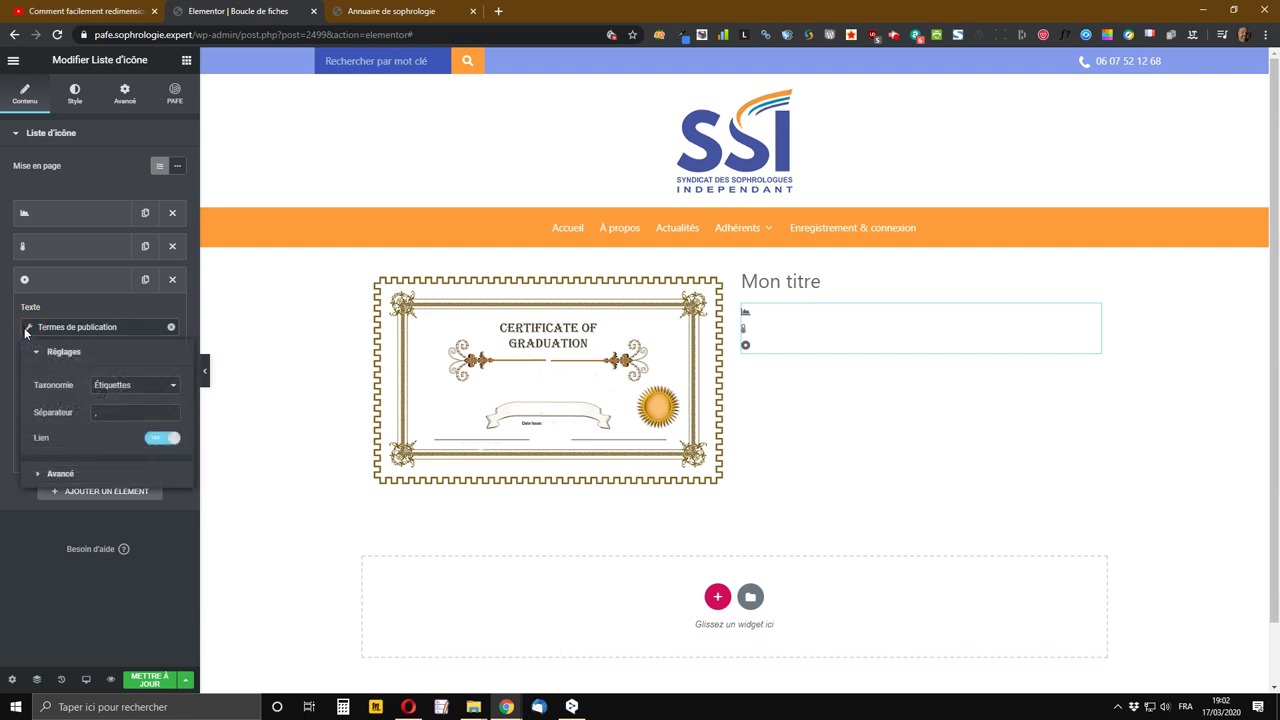
pyautogui.click(133, 391)
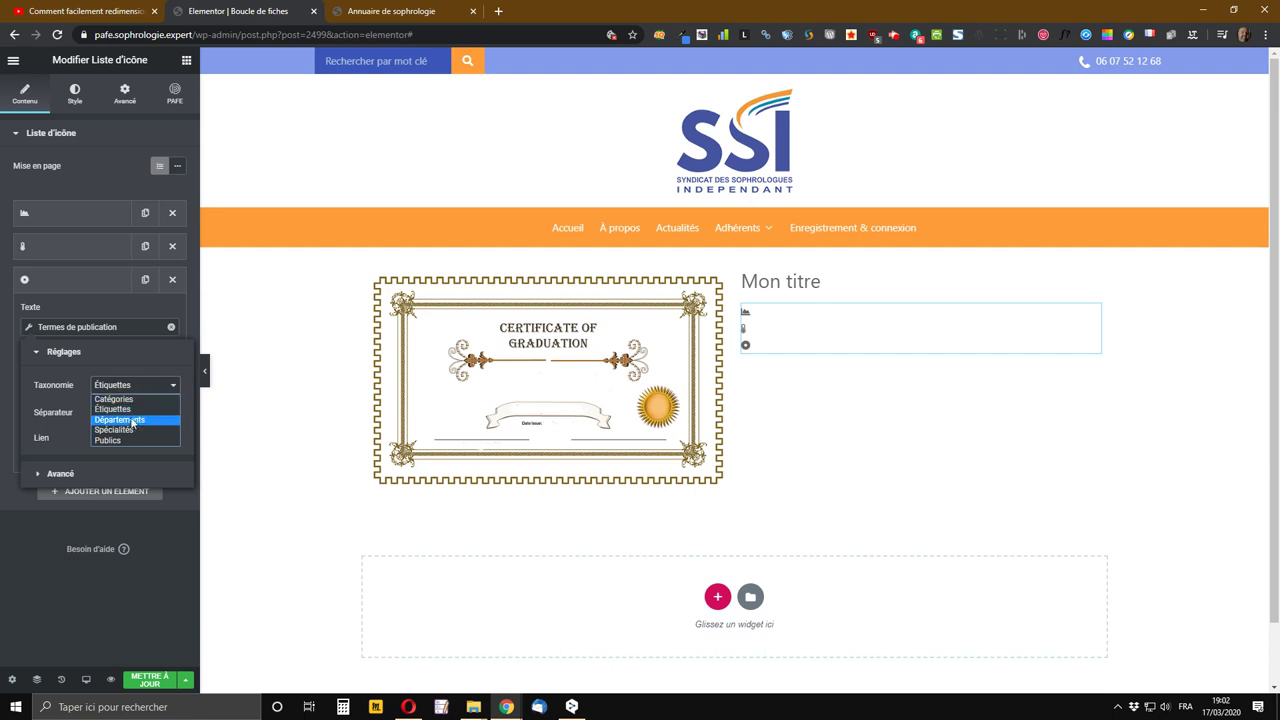
pyautogui.click(110, 440)
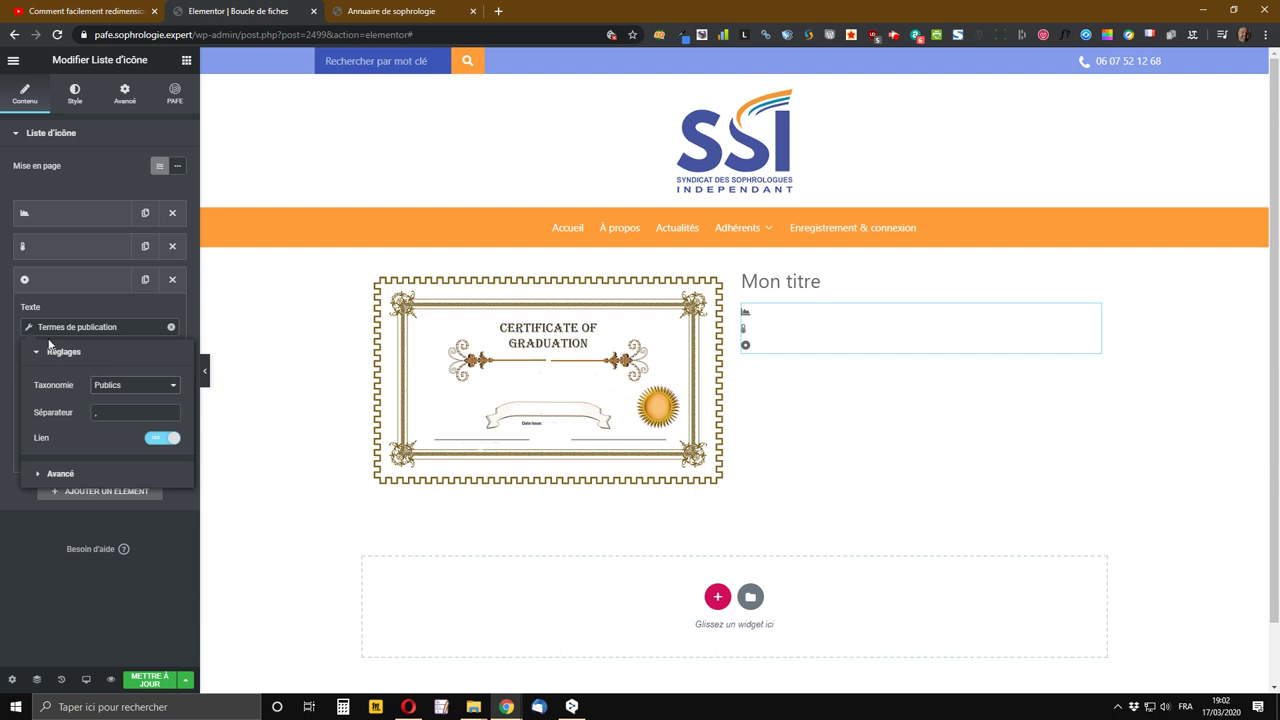
# - Add "Publics reçus :" as the text before the third list item's terms and update the template
pyautogui.click(64, 474)
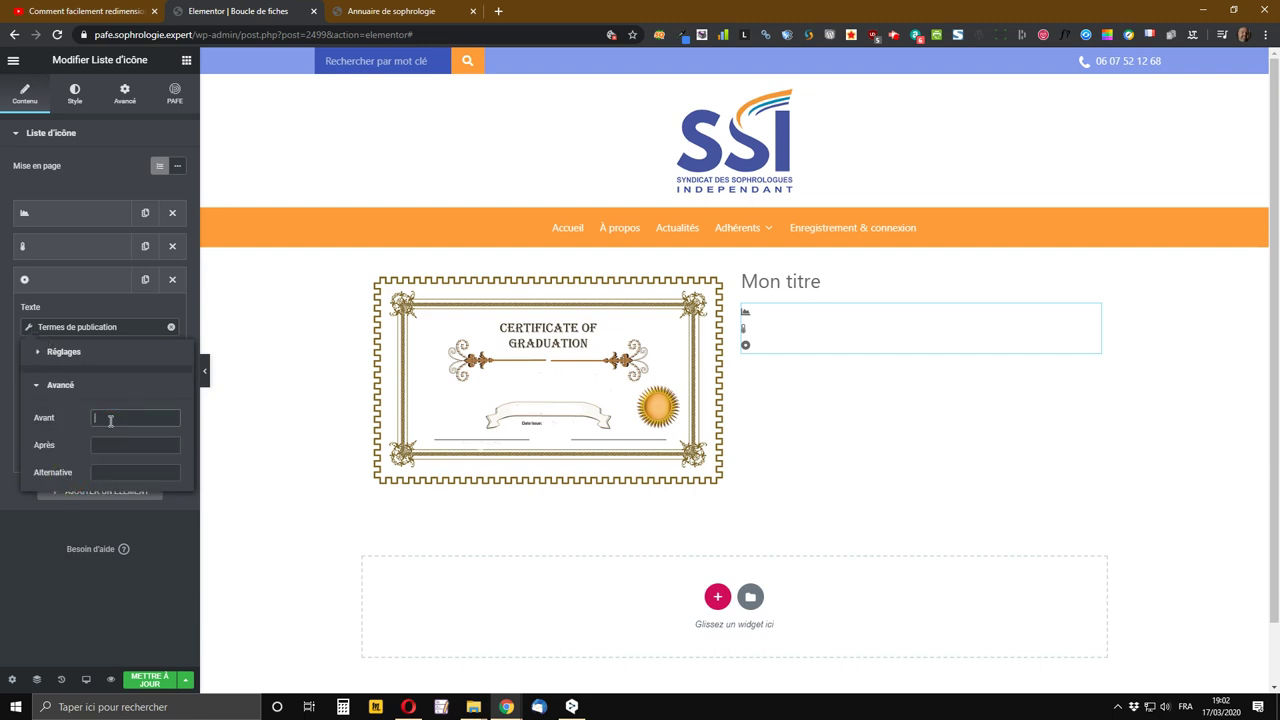
pyautogui.write('P')
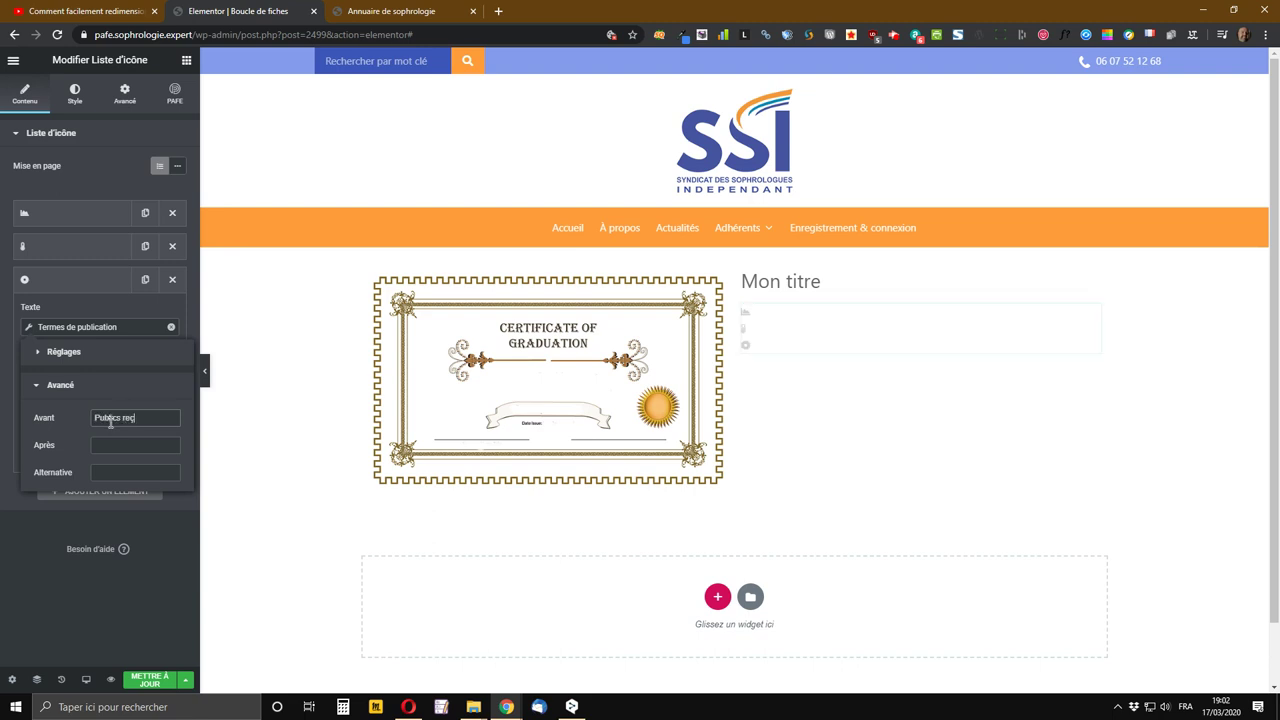
pyautogui.write('ublics reçus :')
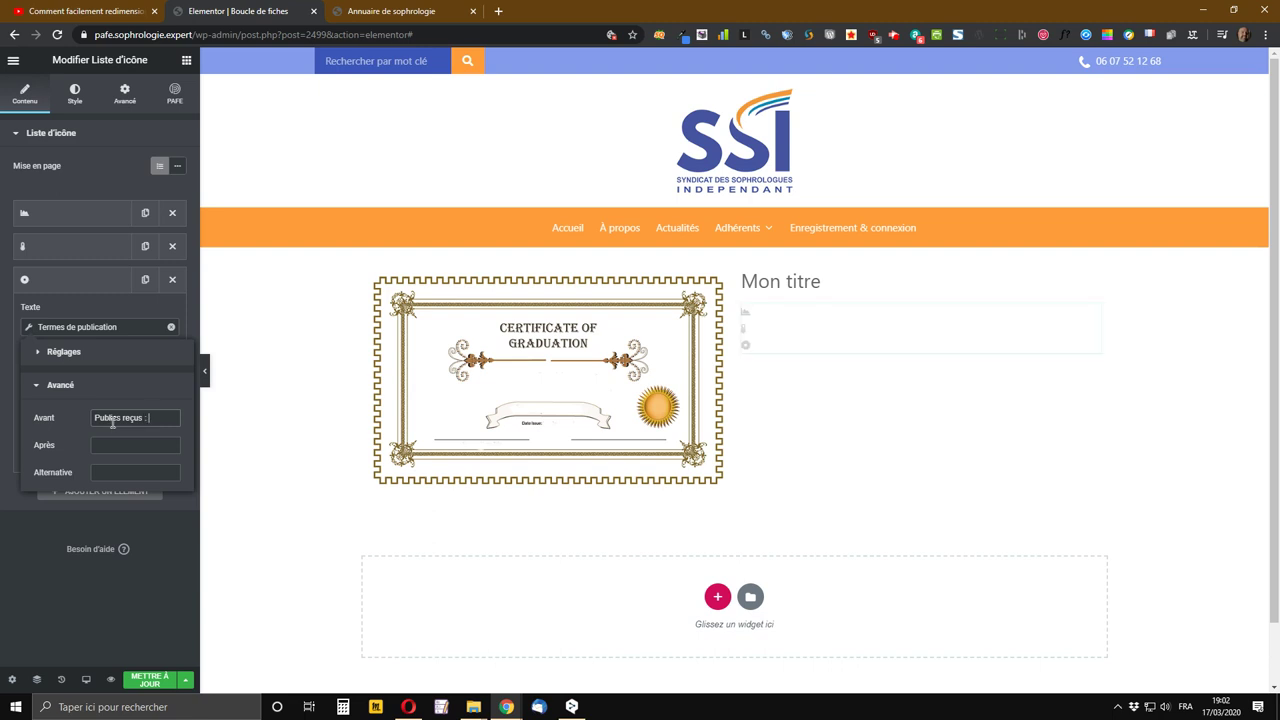
pyautogui.click(152, 680)
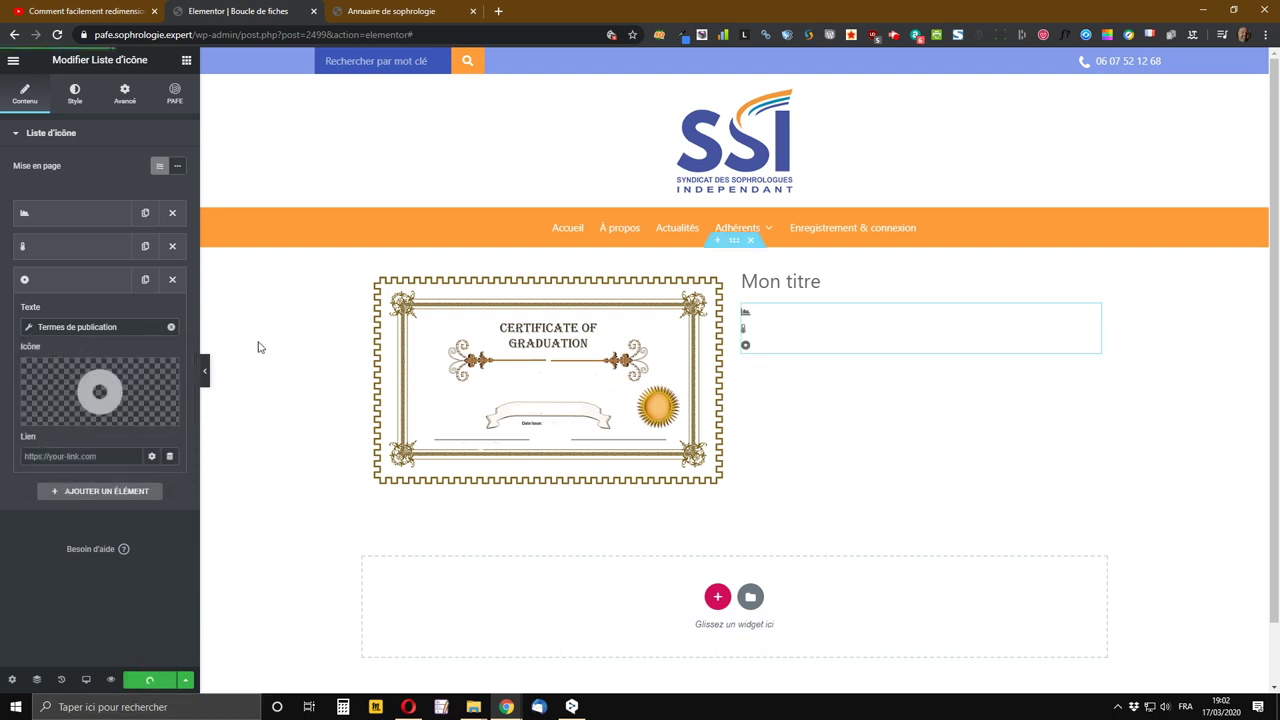
# - Review the homepage cards and add a Bouton widget below the icon list in the template
pyautogui.click(390, 11)
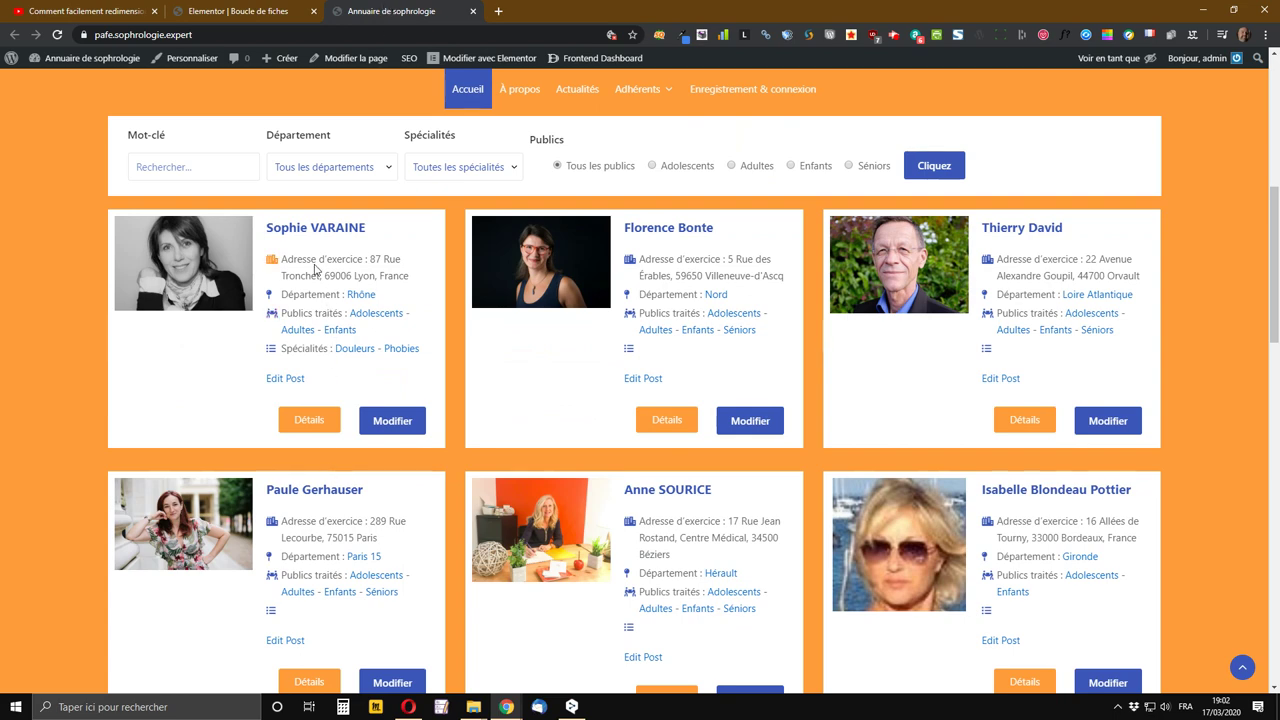
pyautogui.click(245, 11)
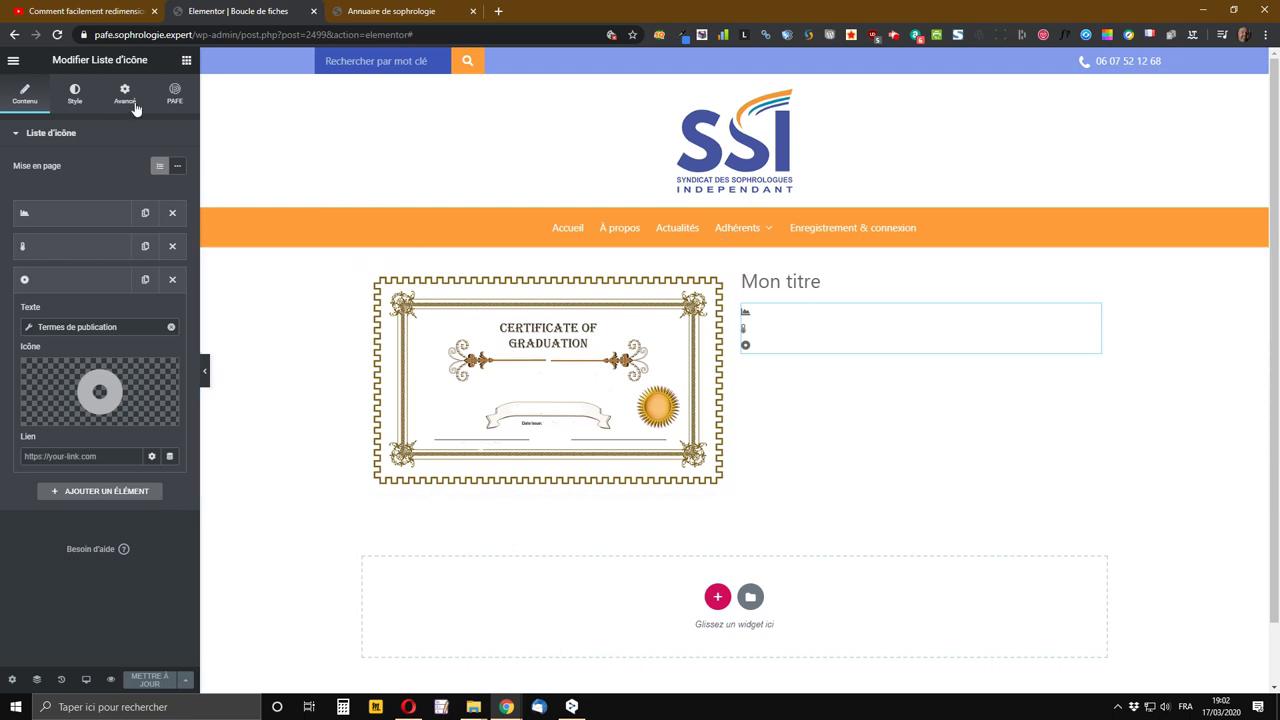
pyautogui.click(186, 61)
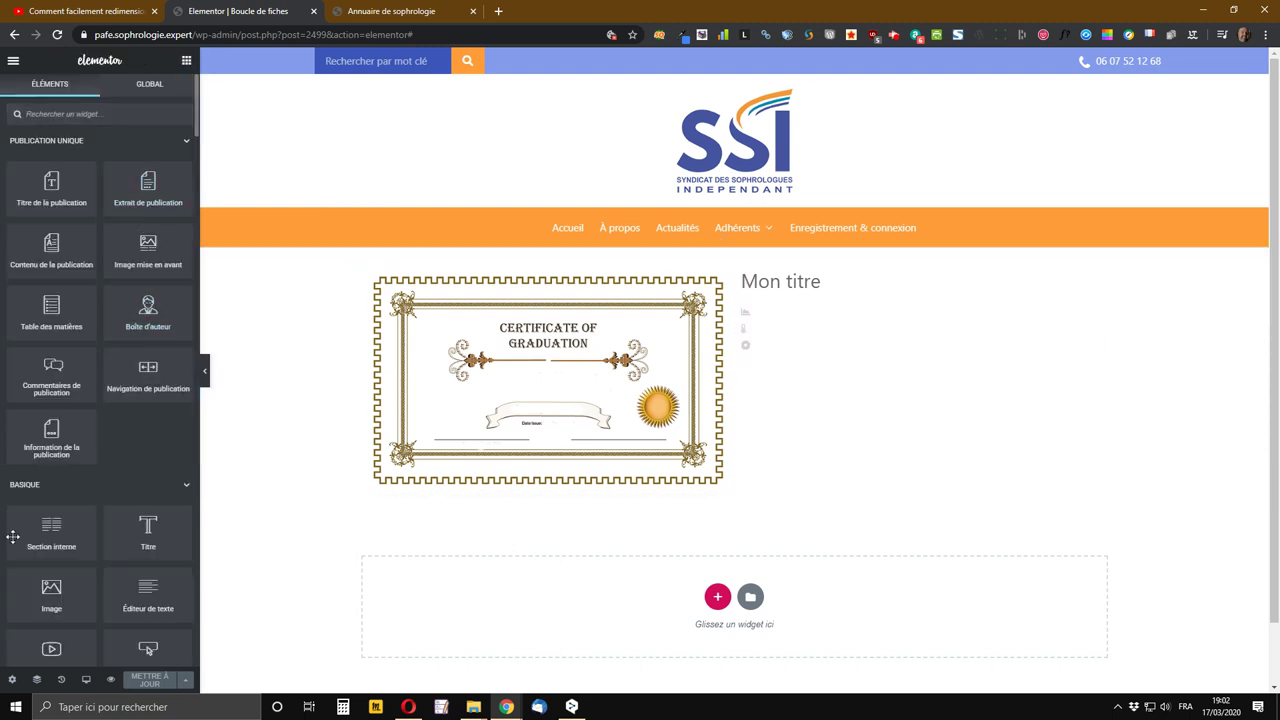
pyautogui.scroll(-2, 145, 630)
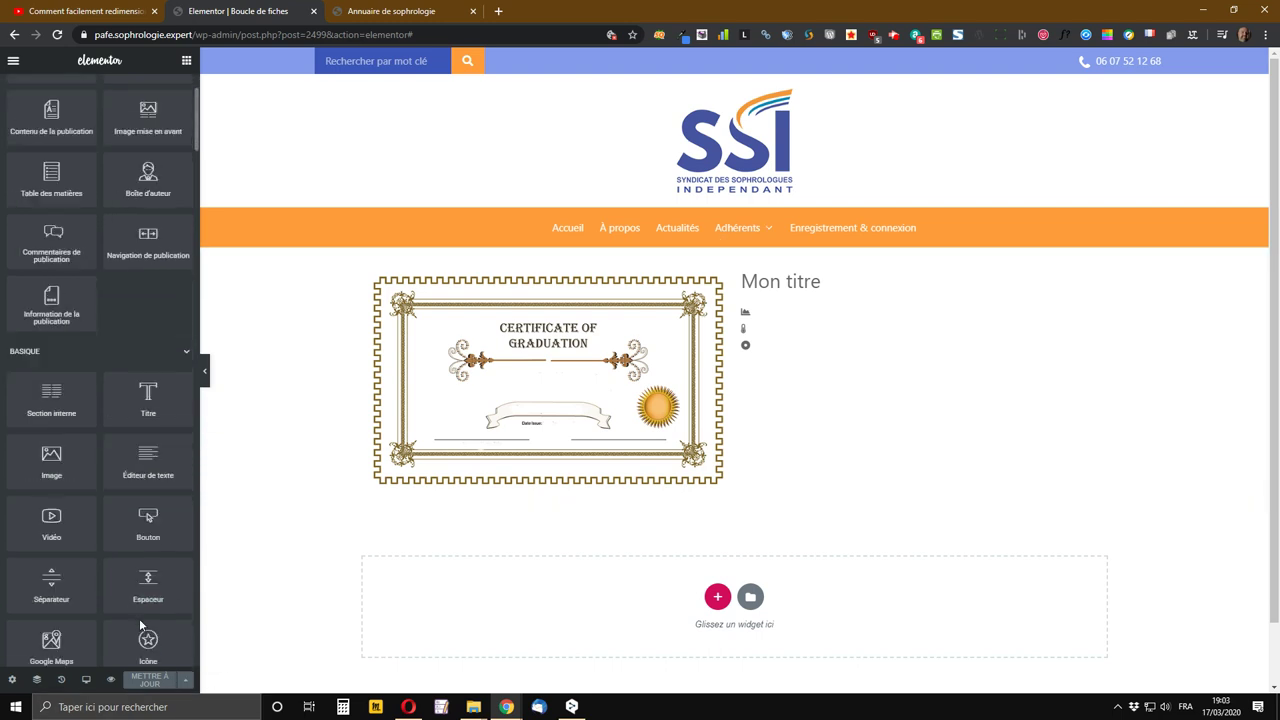
pyautogui.moveTo(148, 522); pyautogui.dragTo(803, 355)
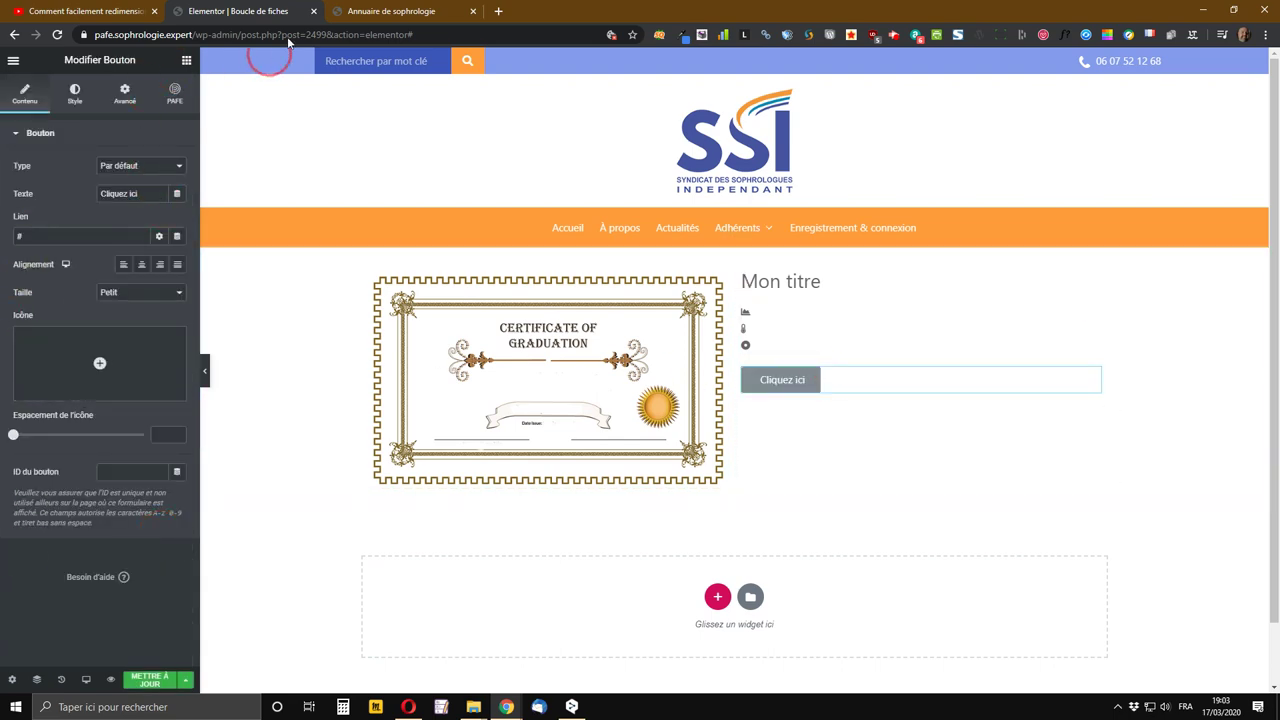
# - Check the homepage cards' buttons and set the new button's text to "Détails"
pyautogui.click(366, 12)
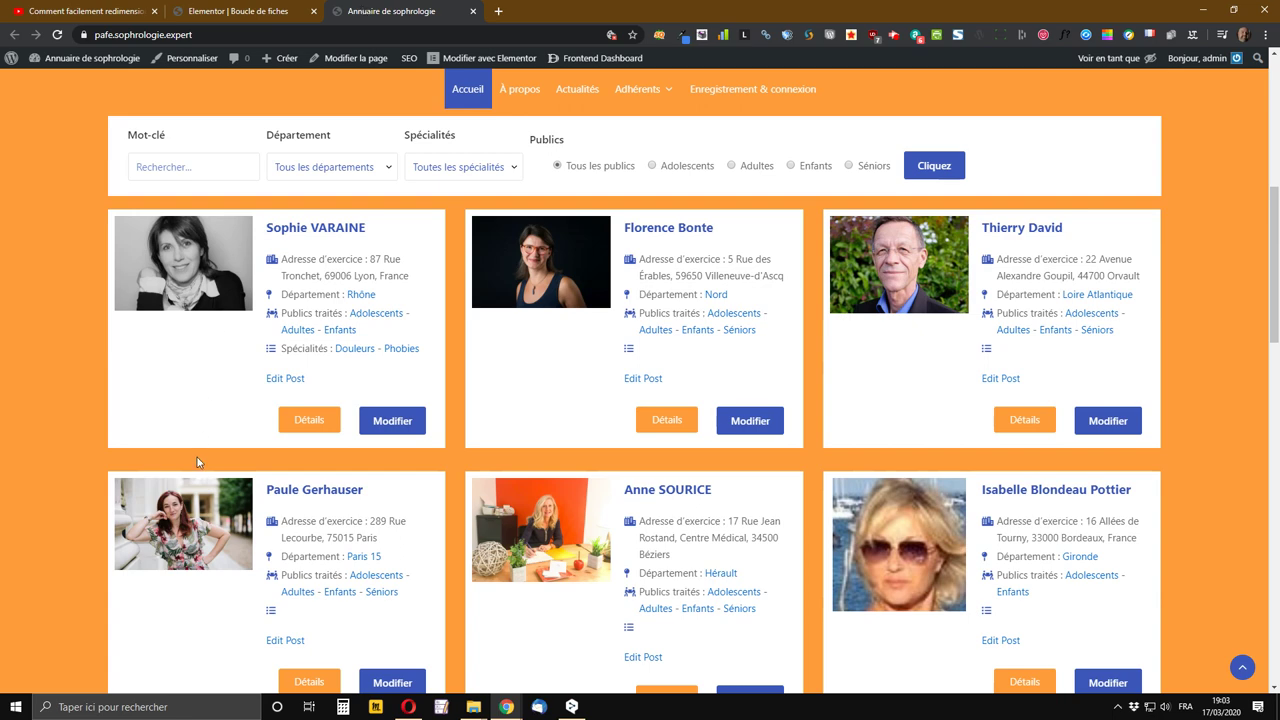
pyautogui.click(238, 11)
pyautogui.click(129, 358)
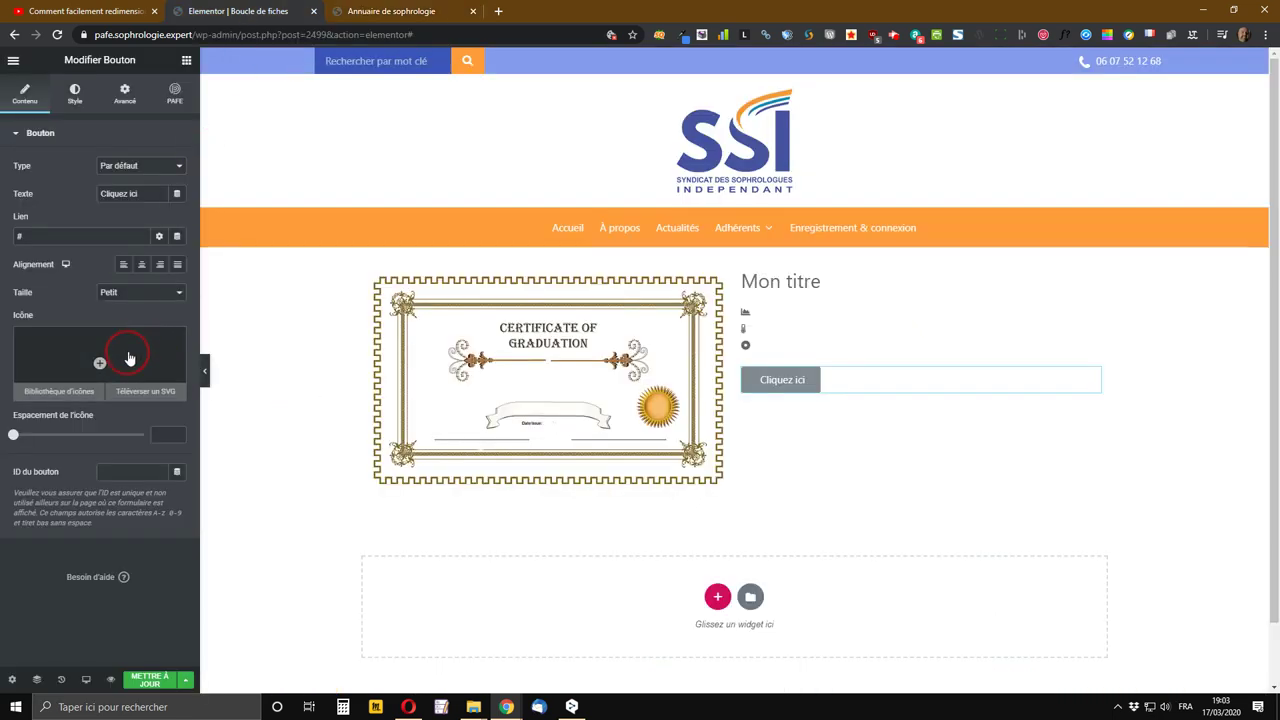
pyautogui.click(120, 198)
pyautogui.click(122, 193)
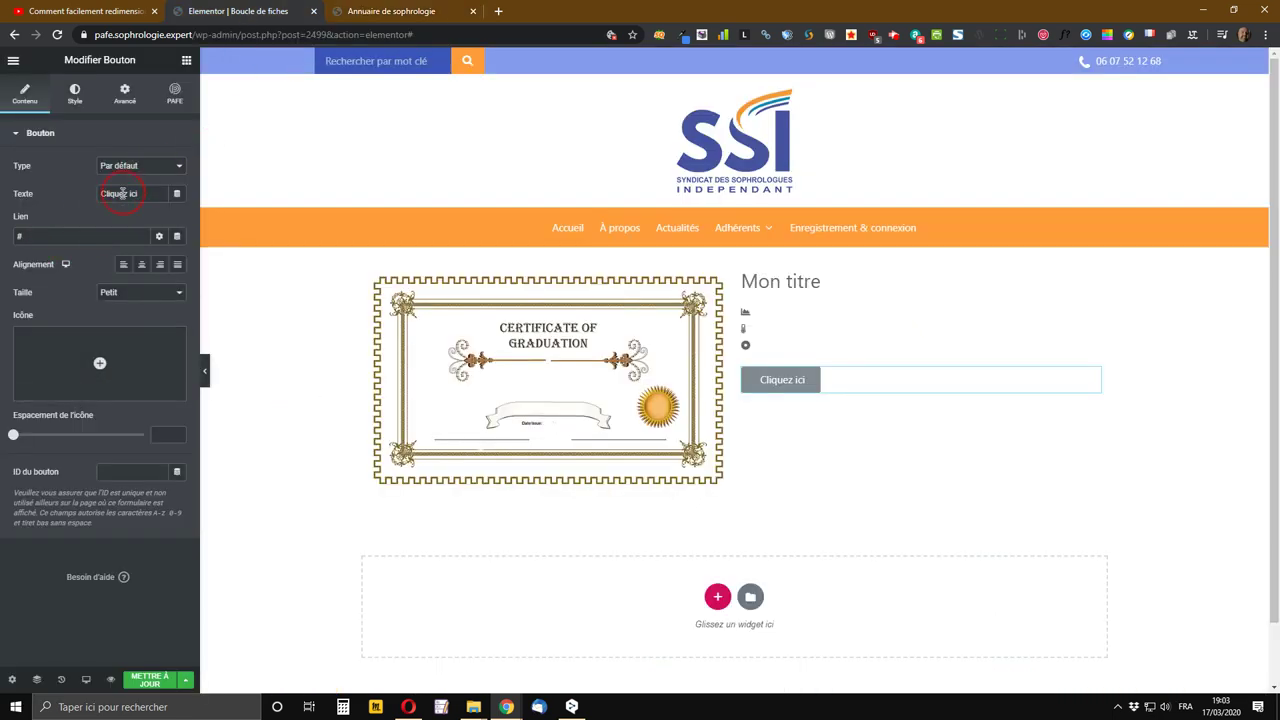
pyautogui.moveTo(140, 195); pyautogui.dragTo(72, 200)
pyautogui.write('Détails')
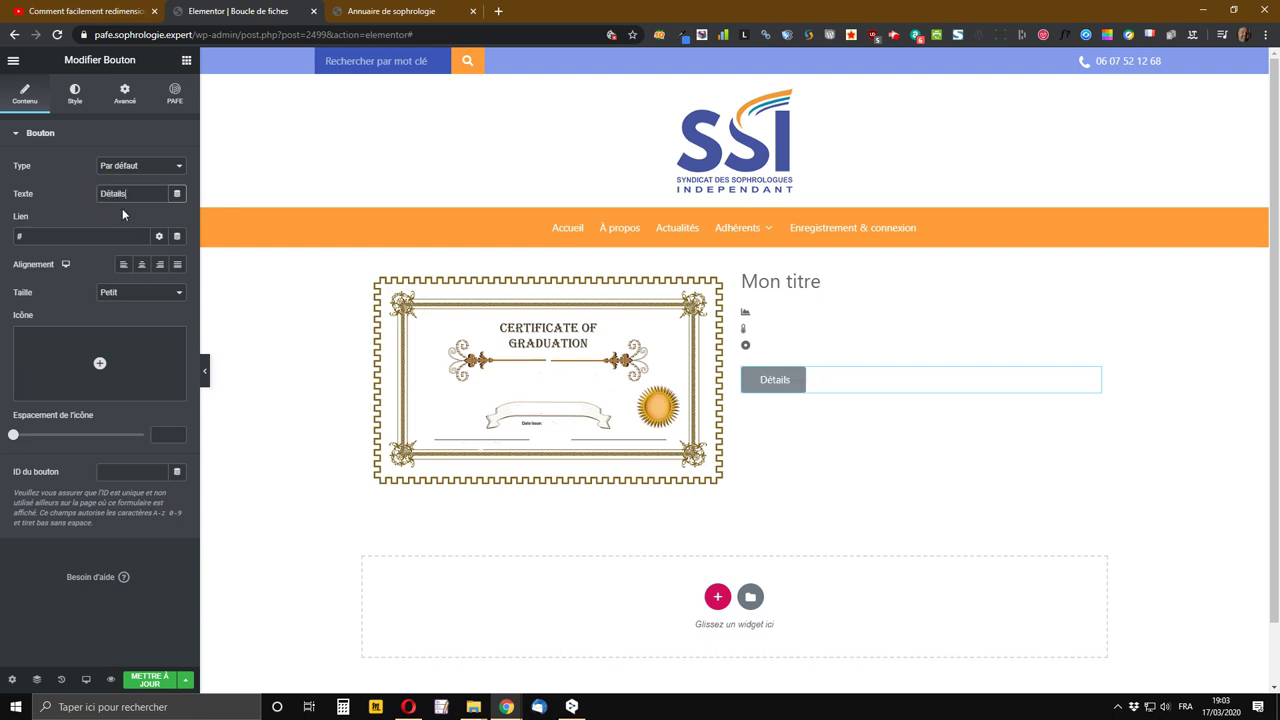
# - Try the Info, Succès, Avertissement and Danger types on the Détails button, and set it back to Par défaut
pyautogui.click(174, 168)
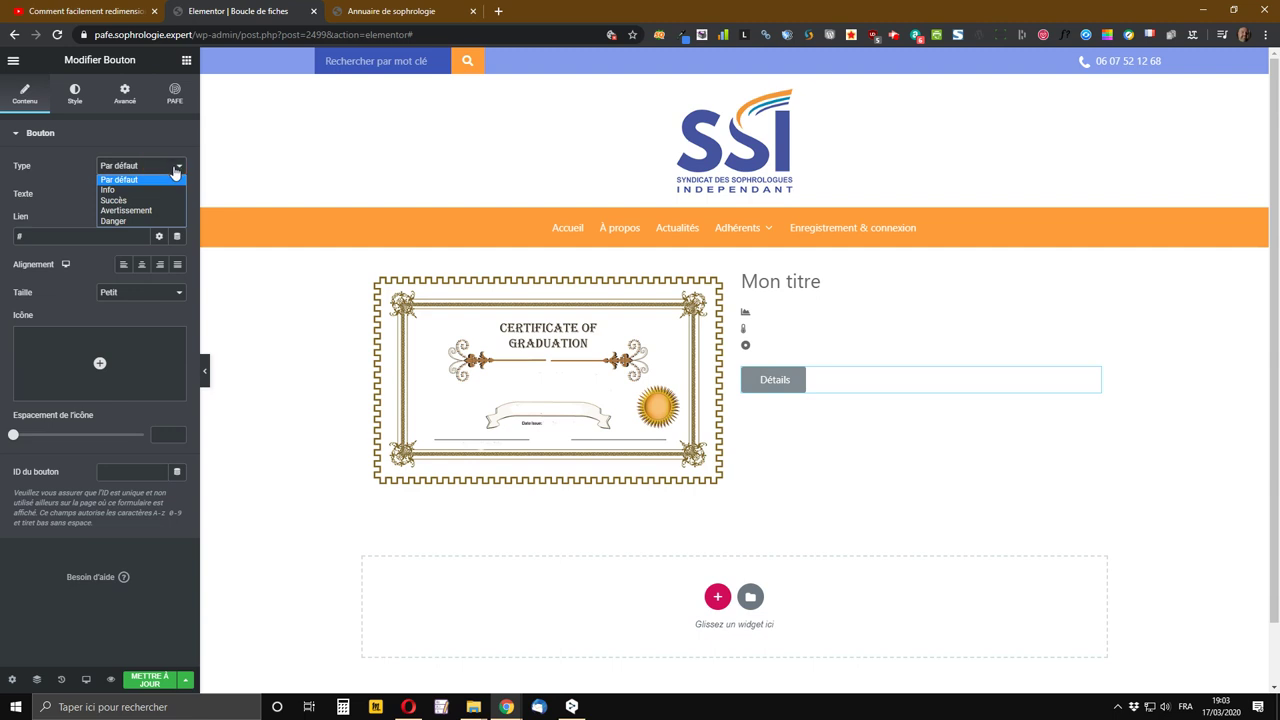
pyautogui.click(124, 190)
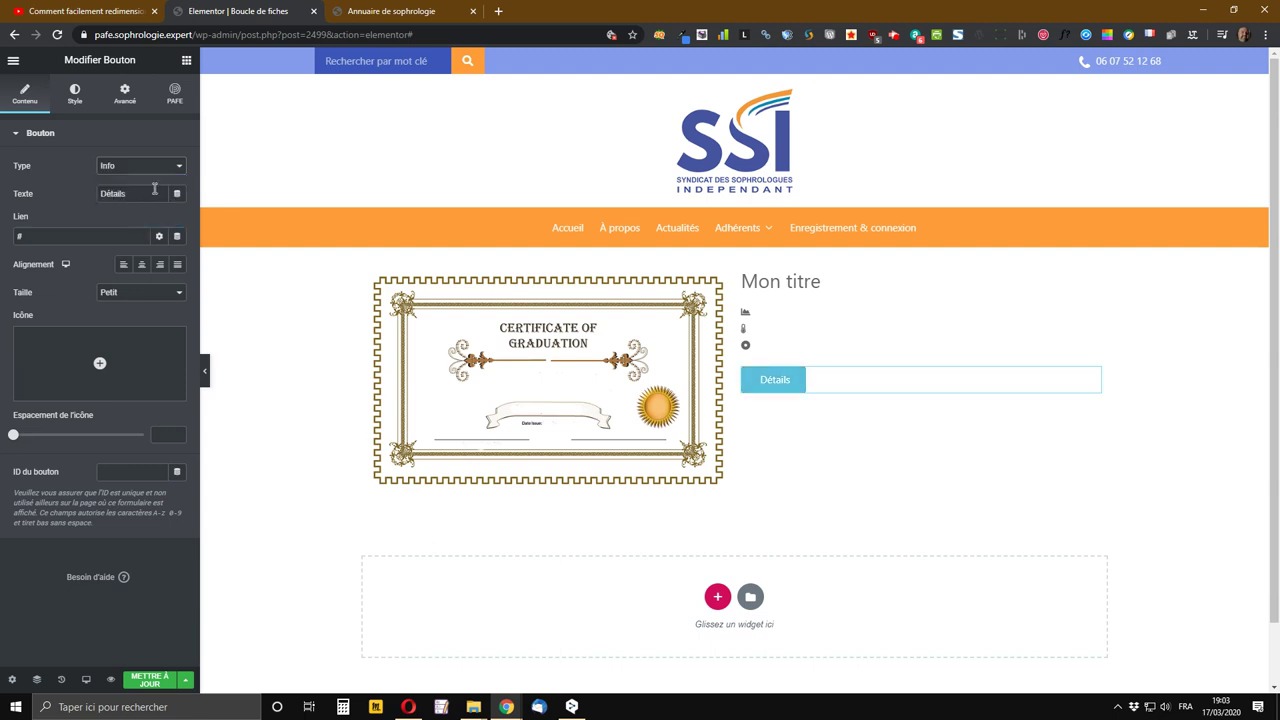
pyautogui.click(136, 166)
pyautogui.click(128, 198)
pyautogui.click(152, 166)
pyautogui.click(134, 214)
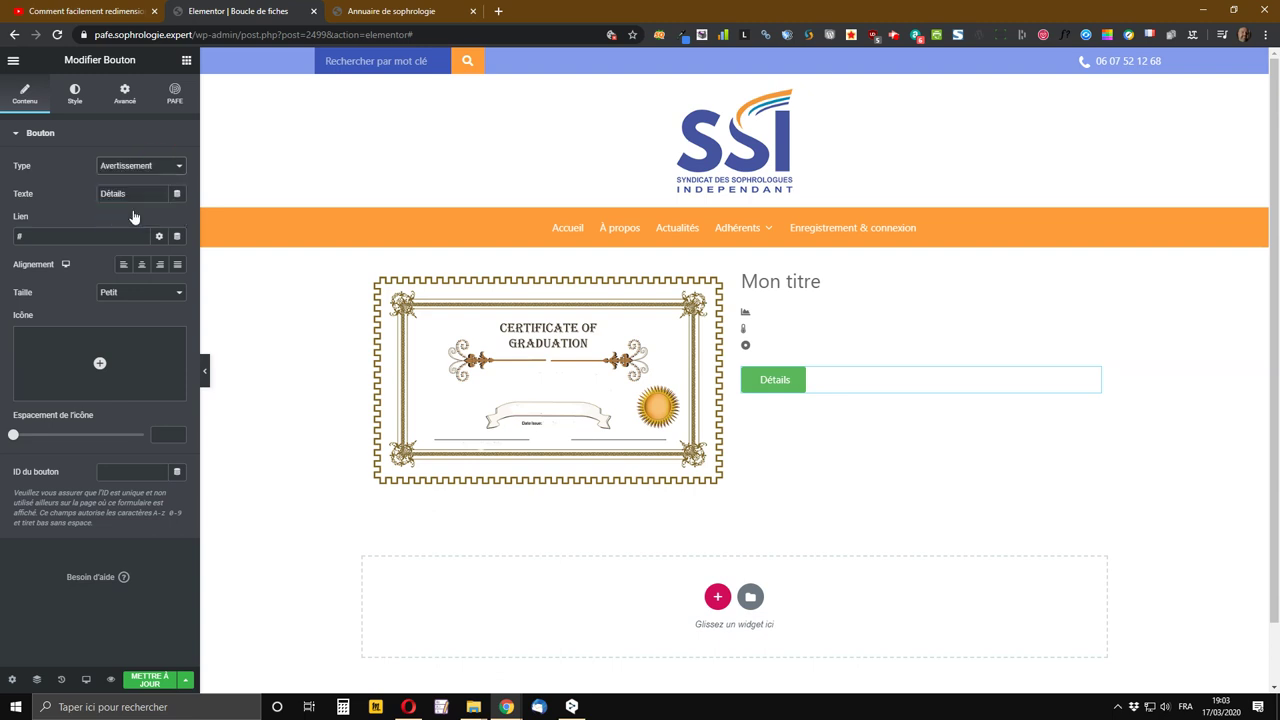
pyautogui.click(135, 167)
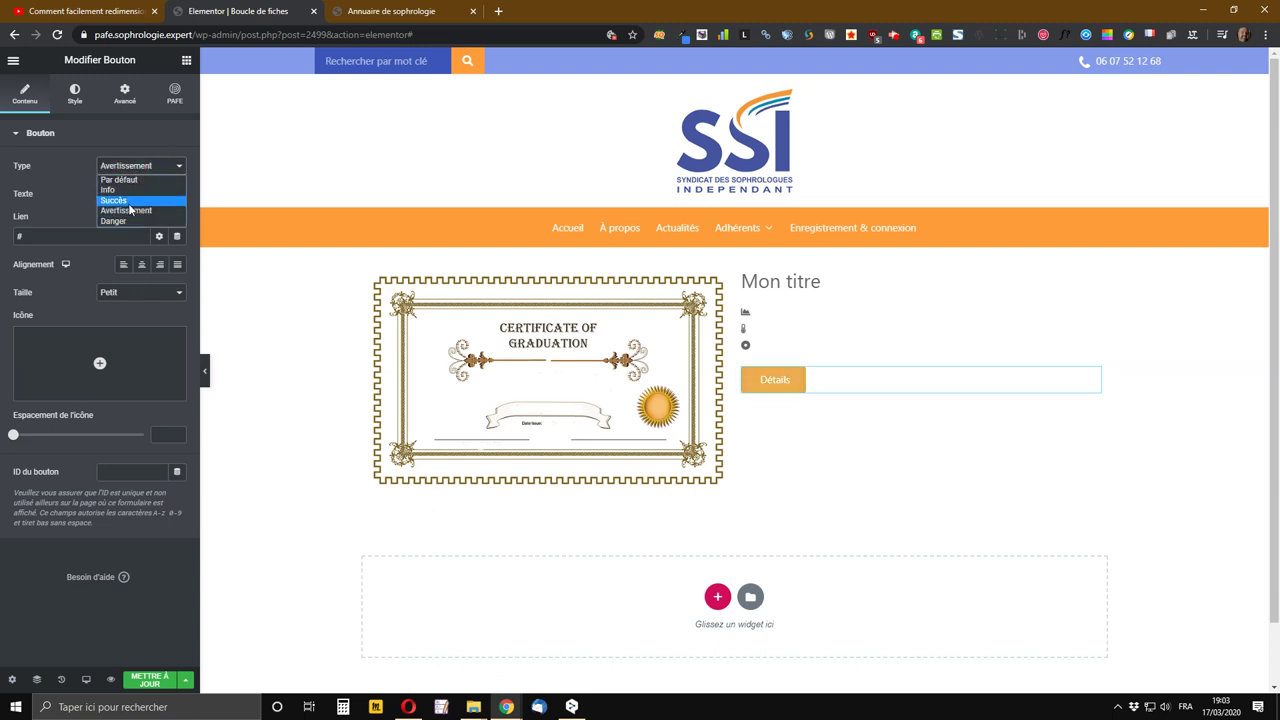
pyautogui.click(114, 223)
pyautogui.click(148, 167)
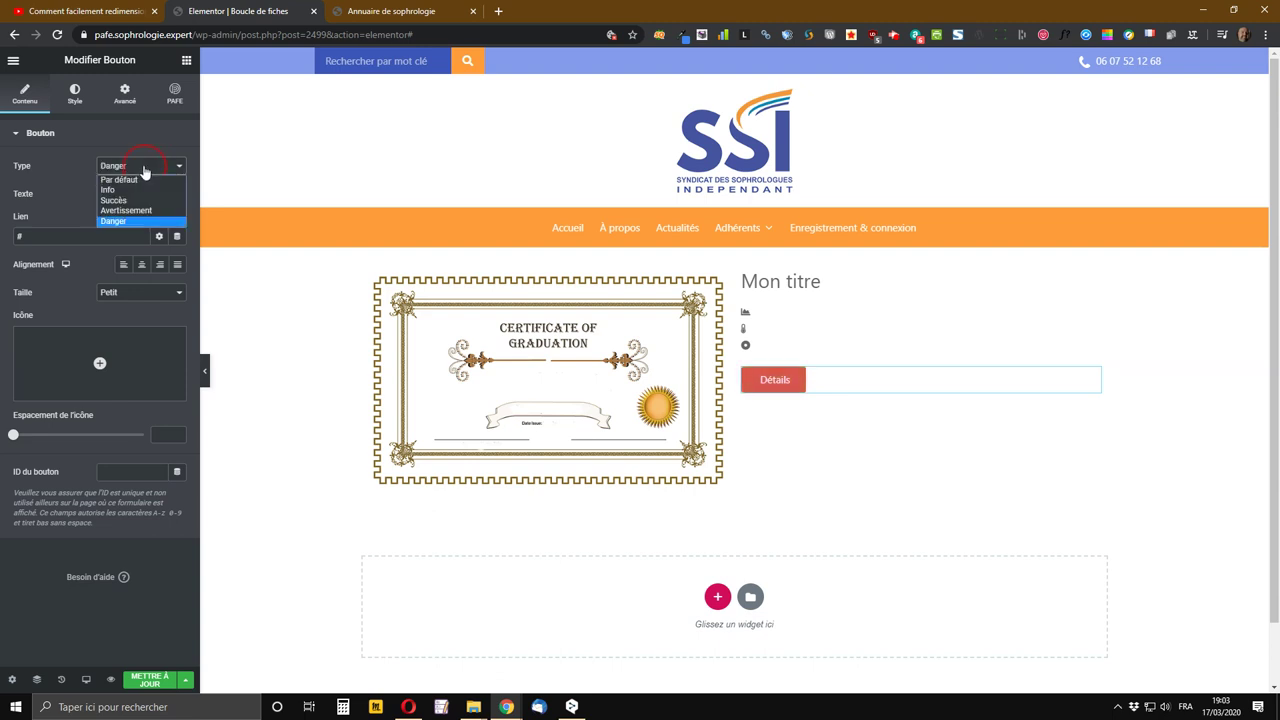
pyautogui.click(135, 181)
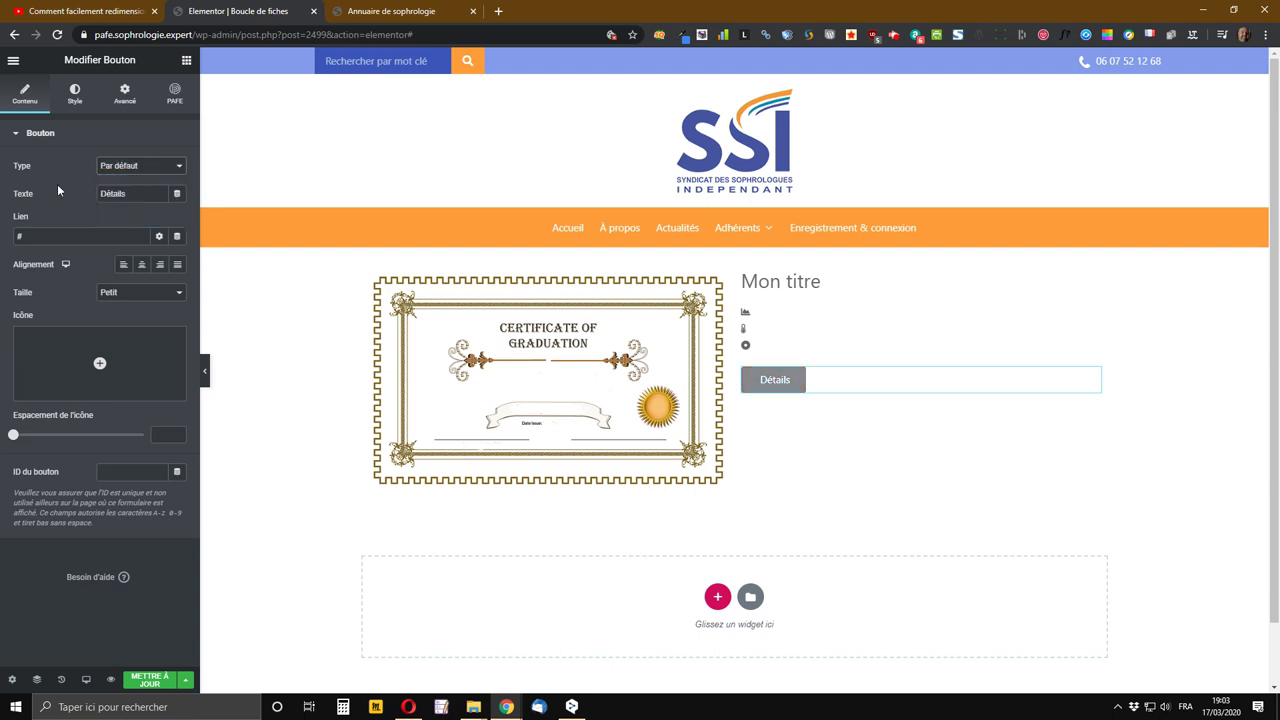
# - Link the Détails button to the dynamic URL de publication and set its size to Grand
pyautogui.click(176, 240)
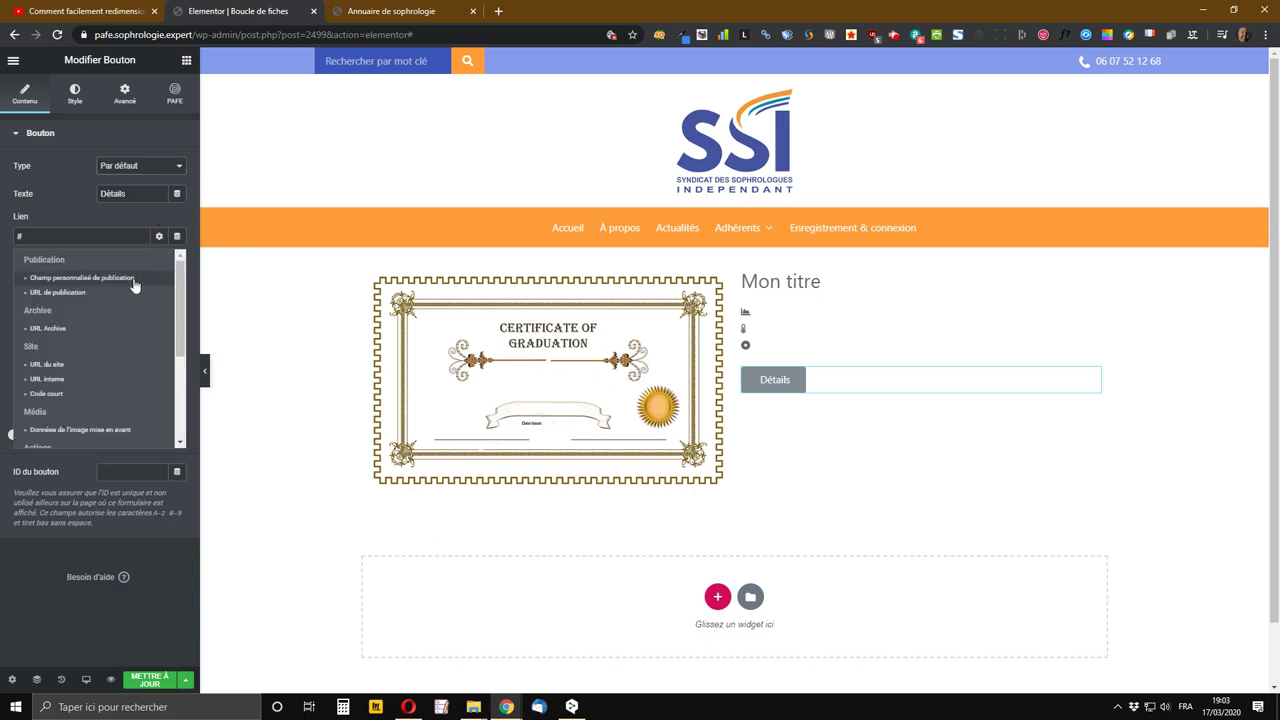
pyautogui.click(80, 292)
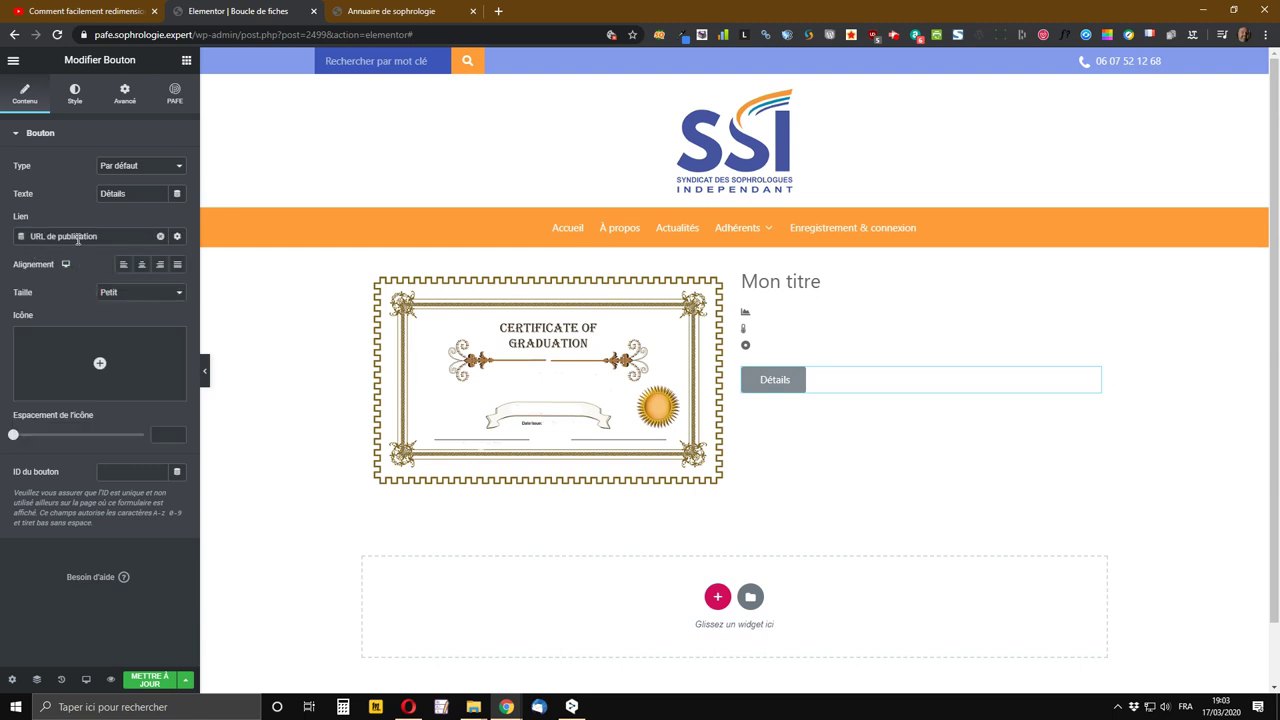
pyautogui.click(135, 296)
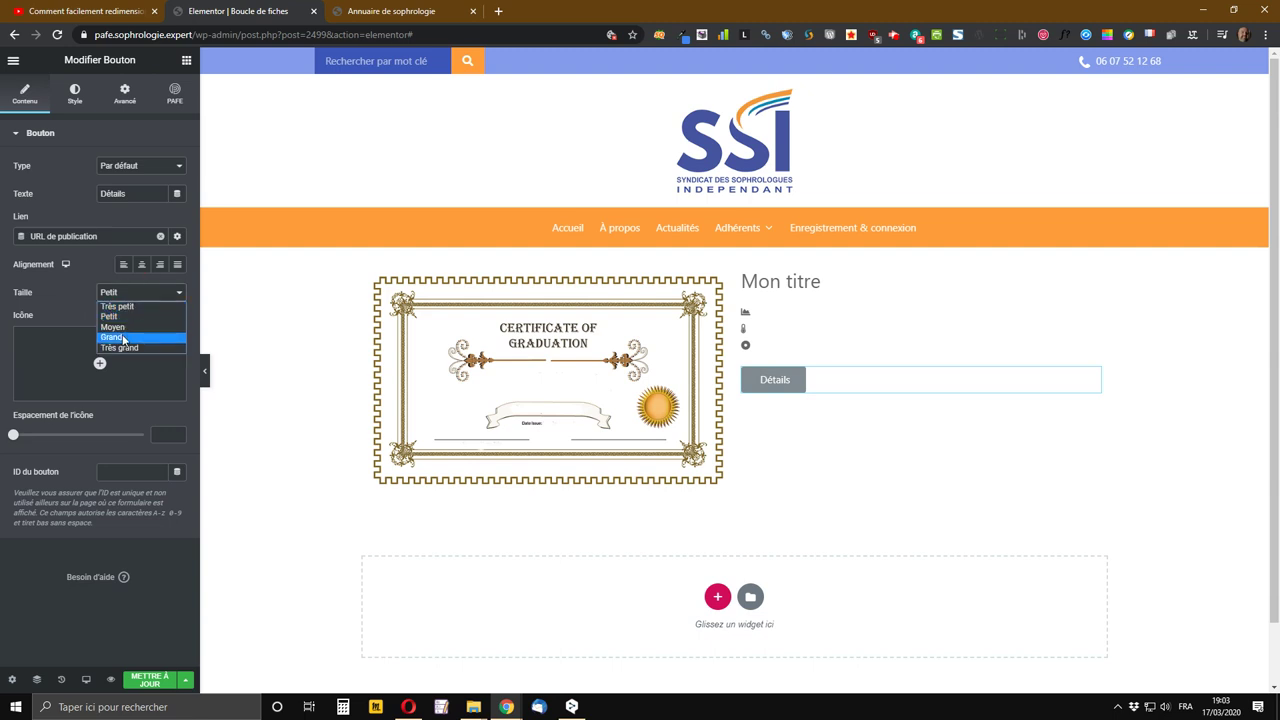
pyautogui.click(118, 337)
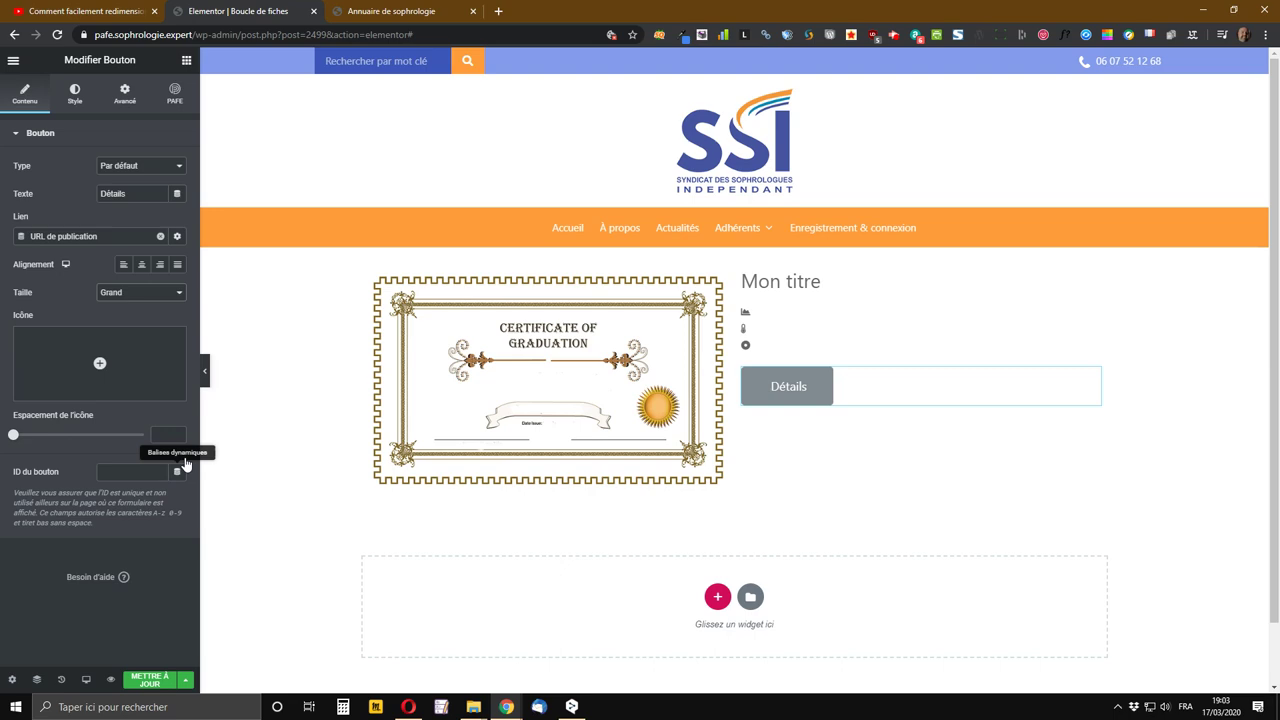
# - Add the Bell icon before the Détails button's text with an icon spacing of 5, and update the template
pyautogui.click(99, 364)
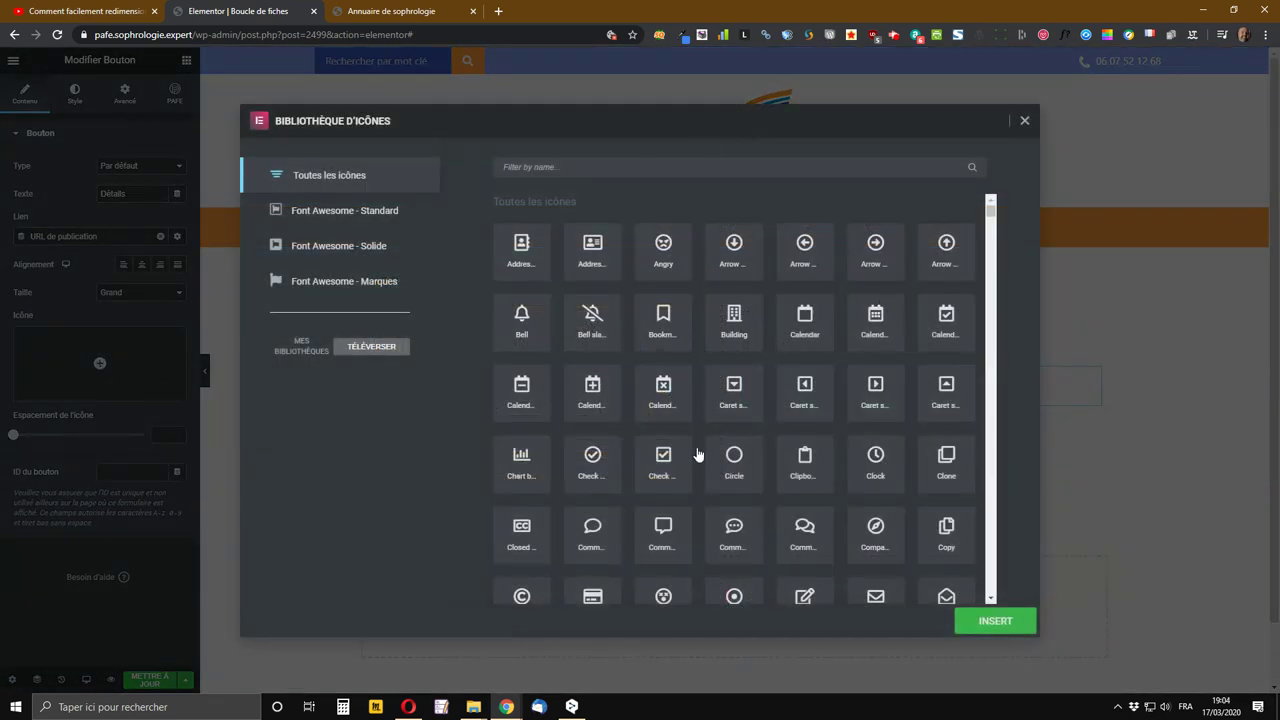
pyautogui.click(519, 321)
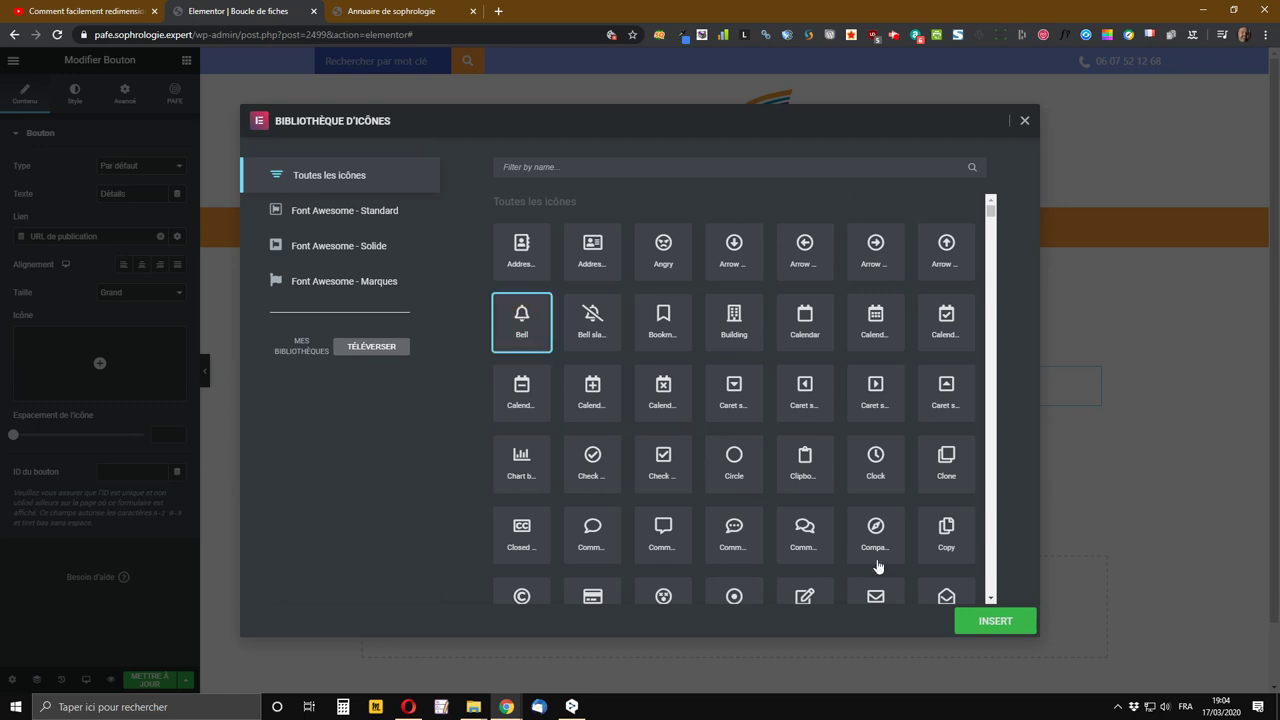
pyautogui.click(986, 626)
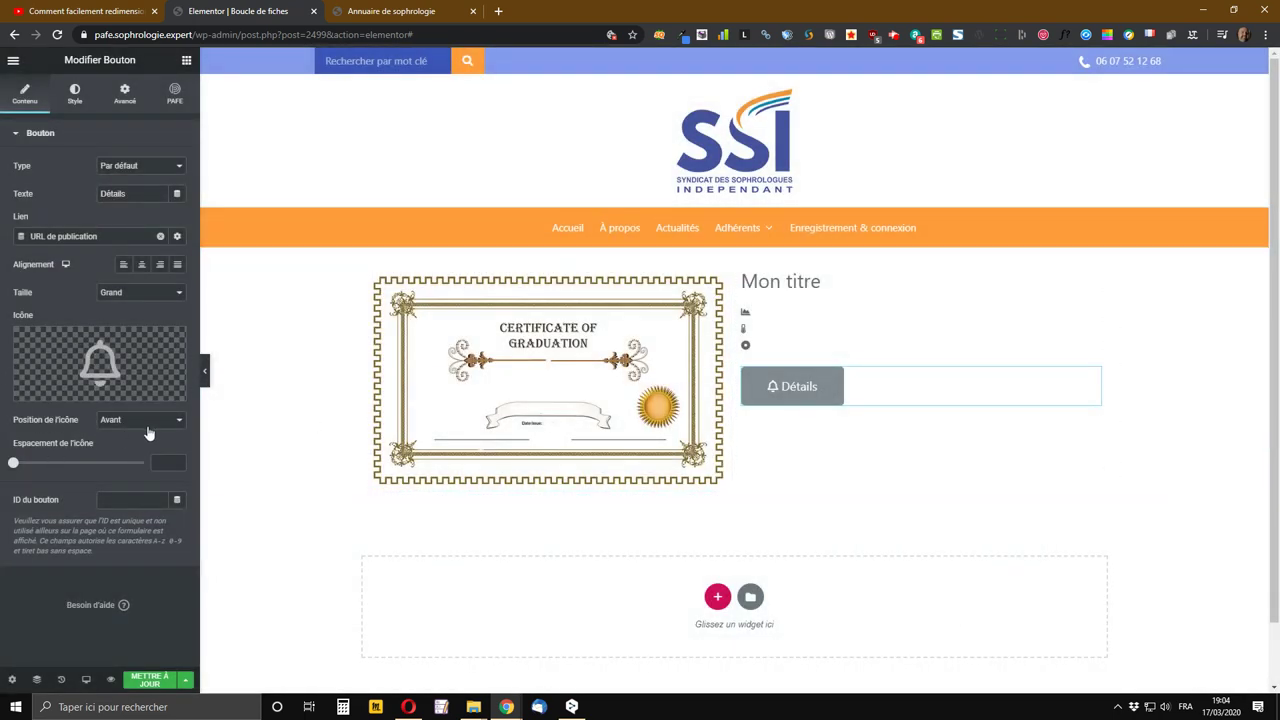
pyautogui.click(150, 420)
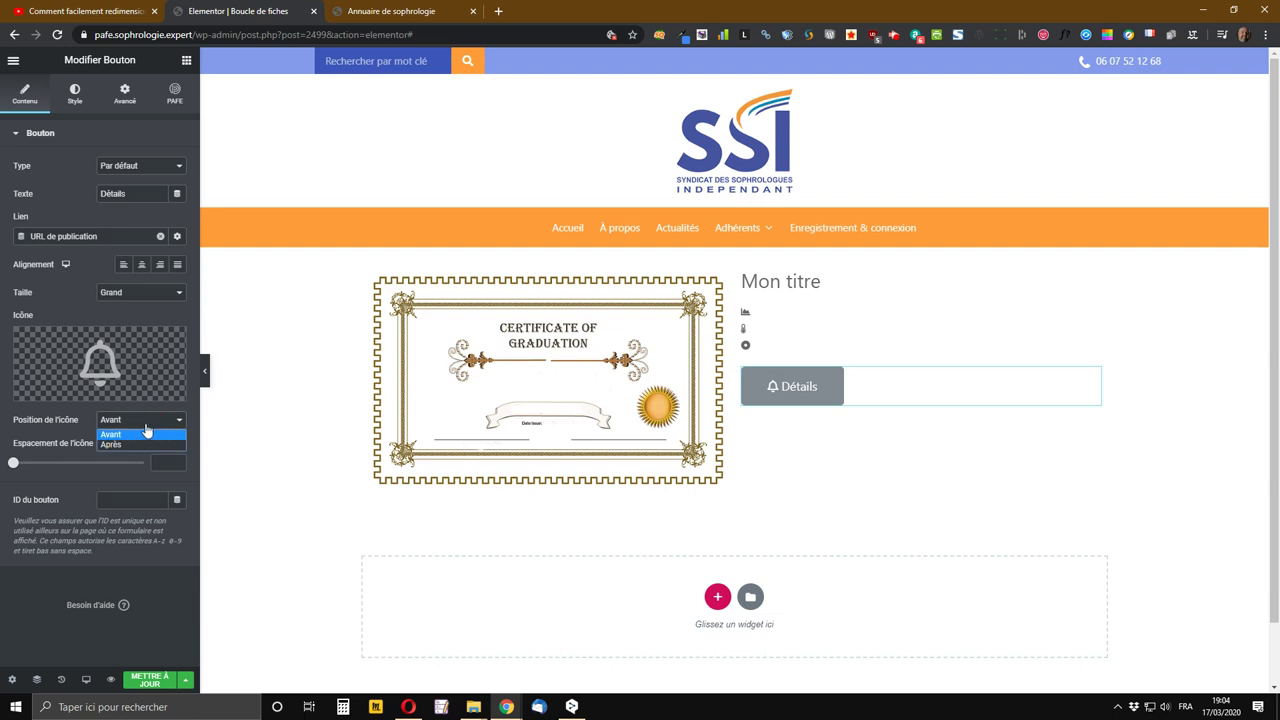
pyautogui.click(125, 433)
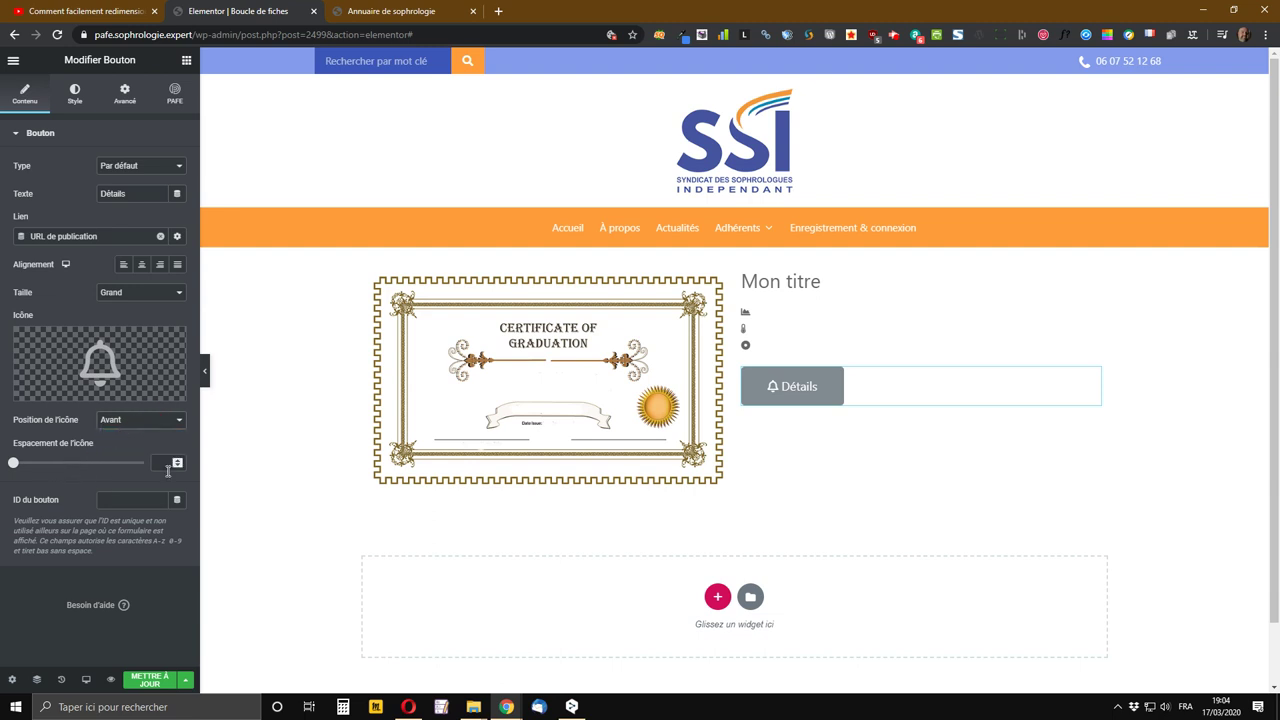
pyautogui.write('5')
pyautogui.click(151, 682)
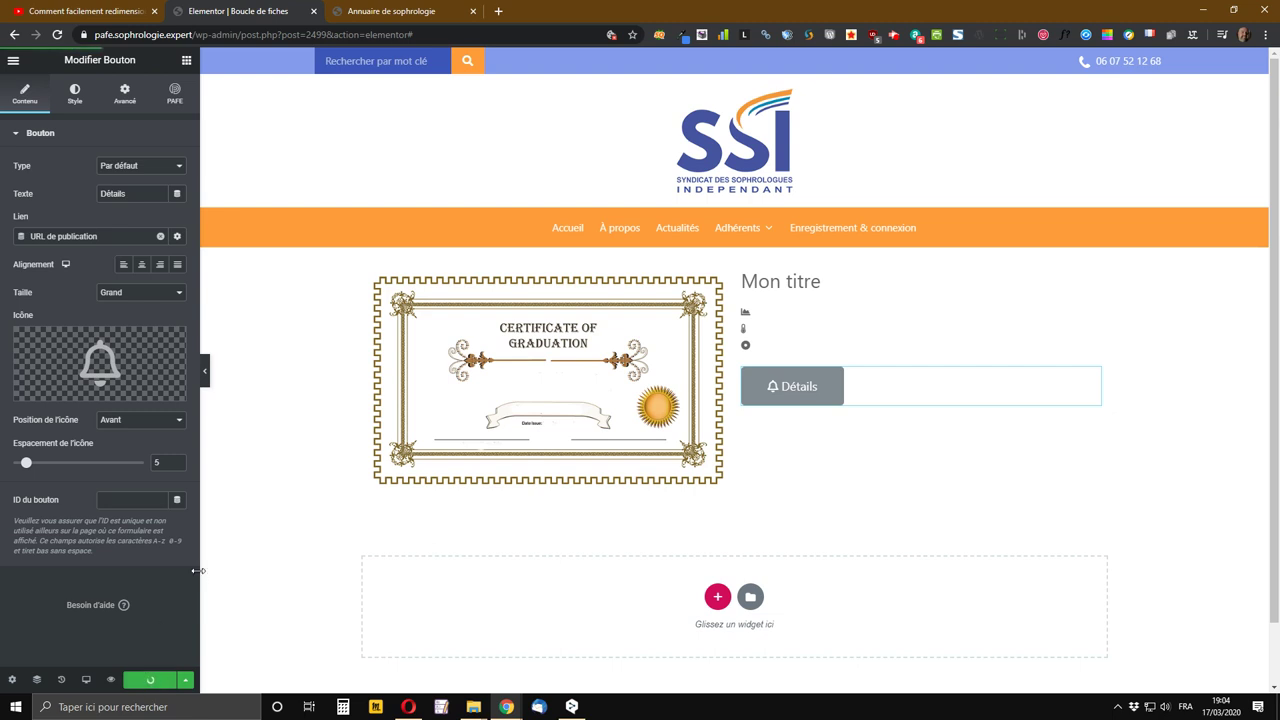
# - Preview the loop template in a separate tab and return to the editor
pyautogui.moveTo(55, 383)
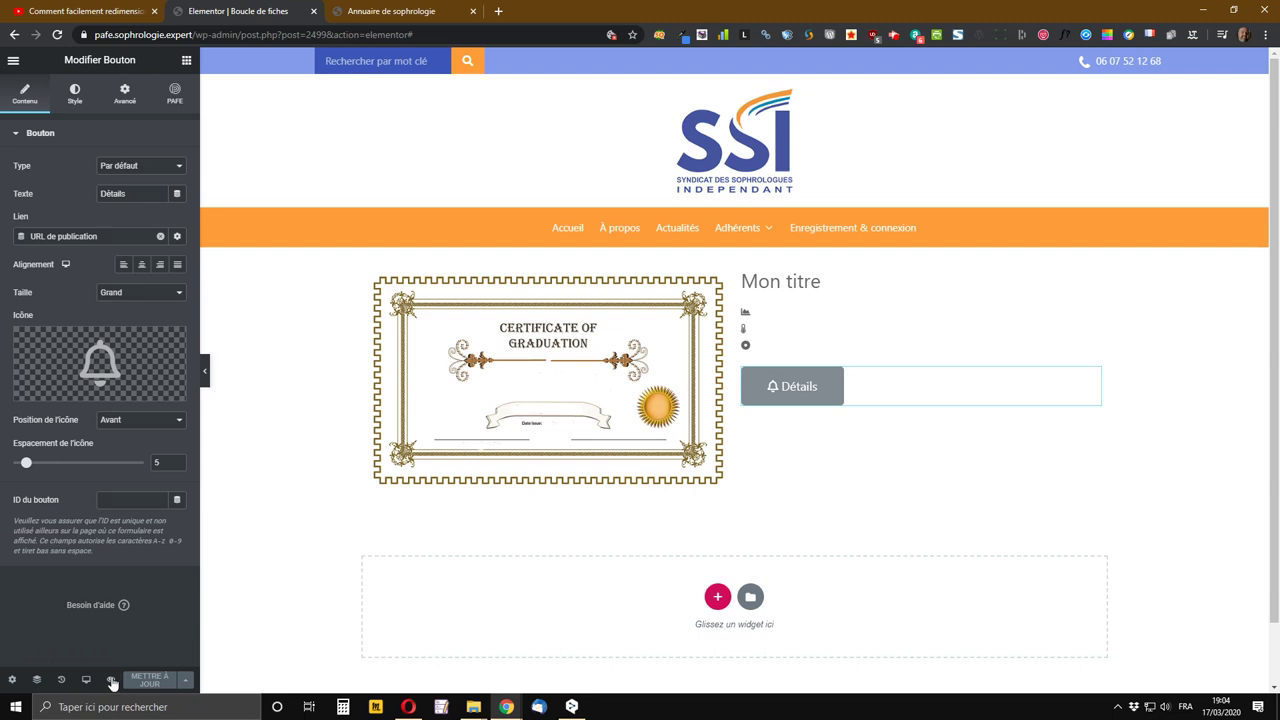
pyautogui.moveTo(111, 683)
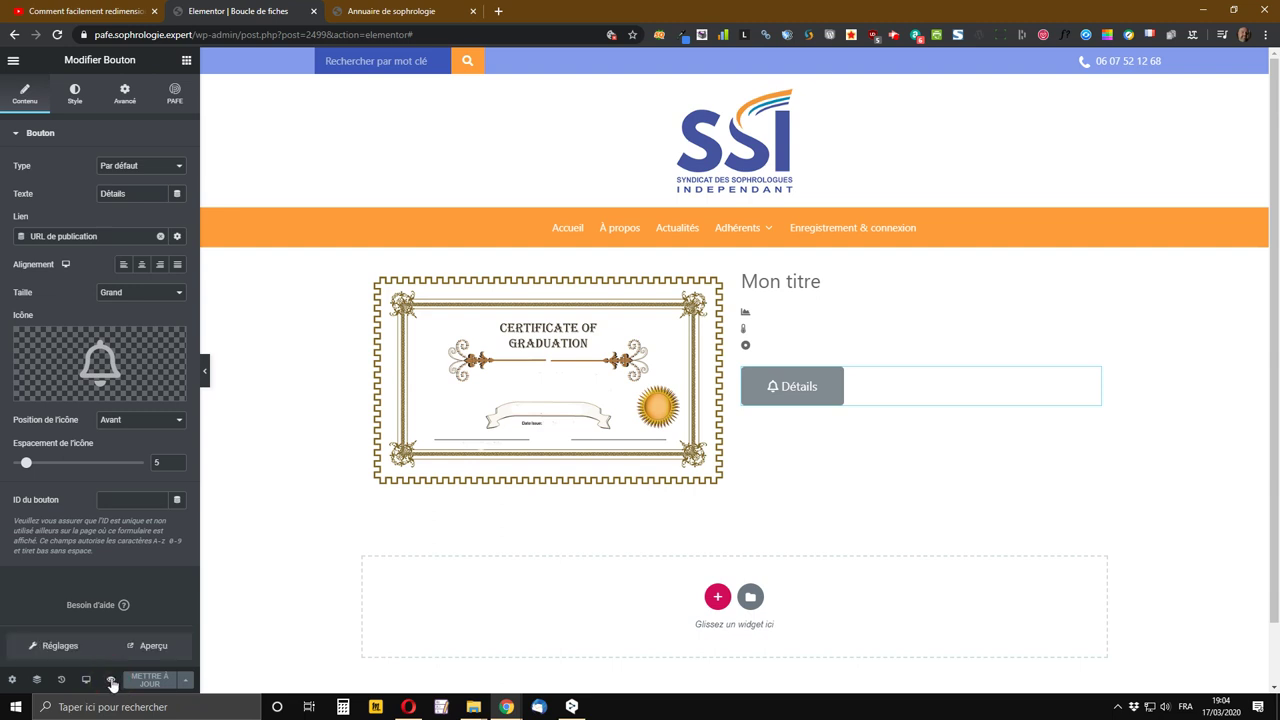
pyautogui.click(143, 647)
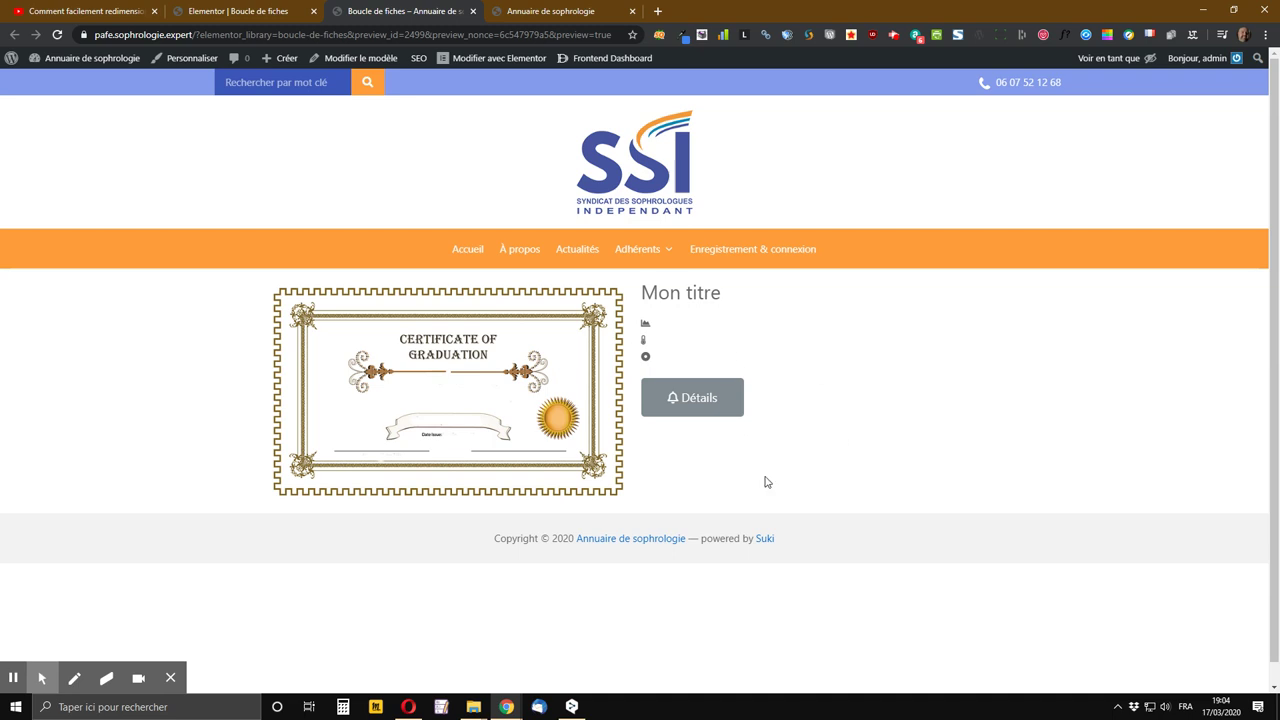
pyautogui.click(326, 16)
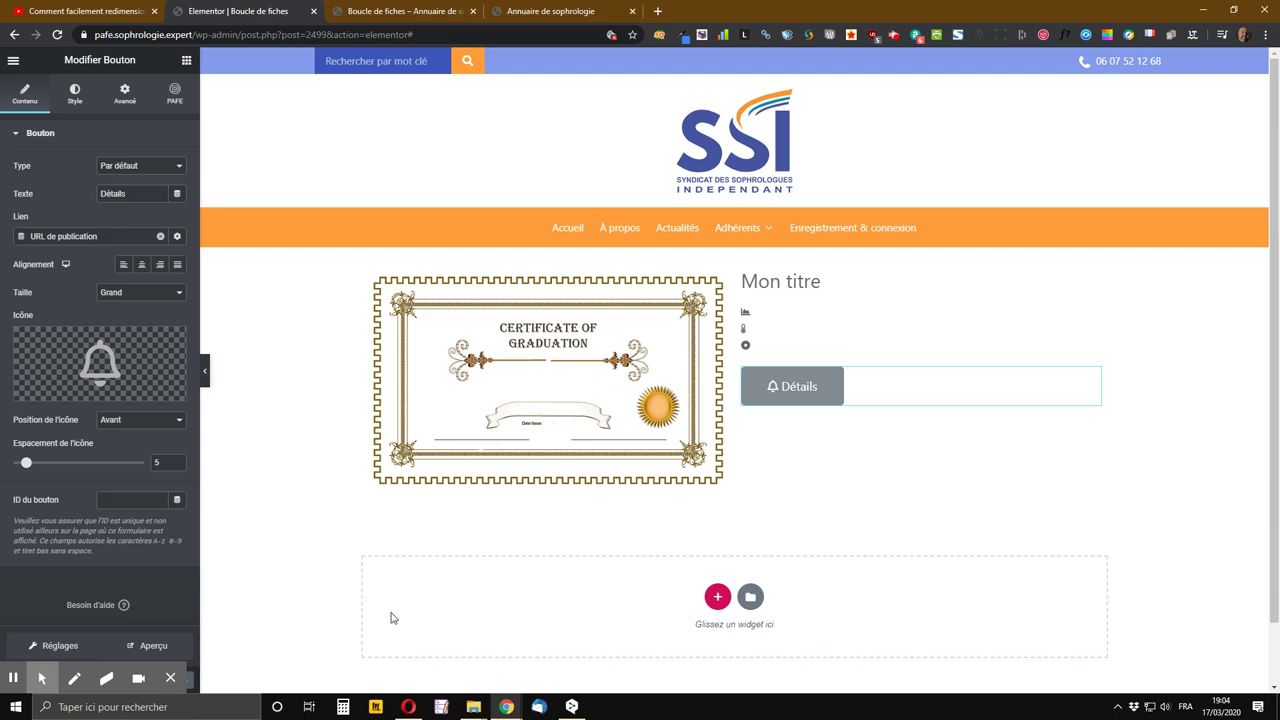
# - Set the loop template's preview content to Fiche and update the template
pyautogui.click(55, 647)
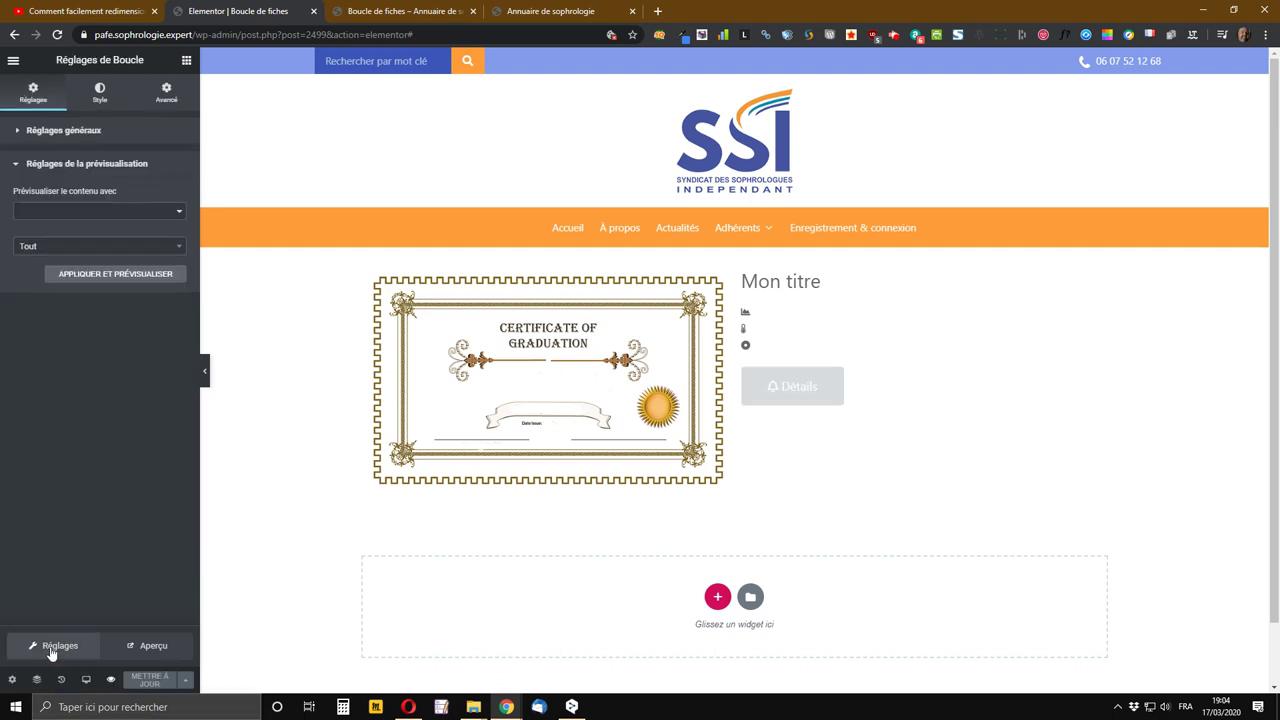
pyautogui.click(100, 211)
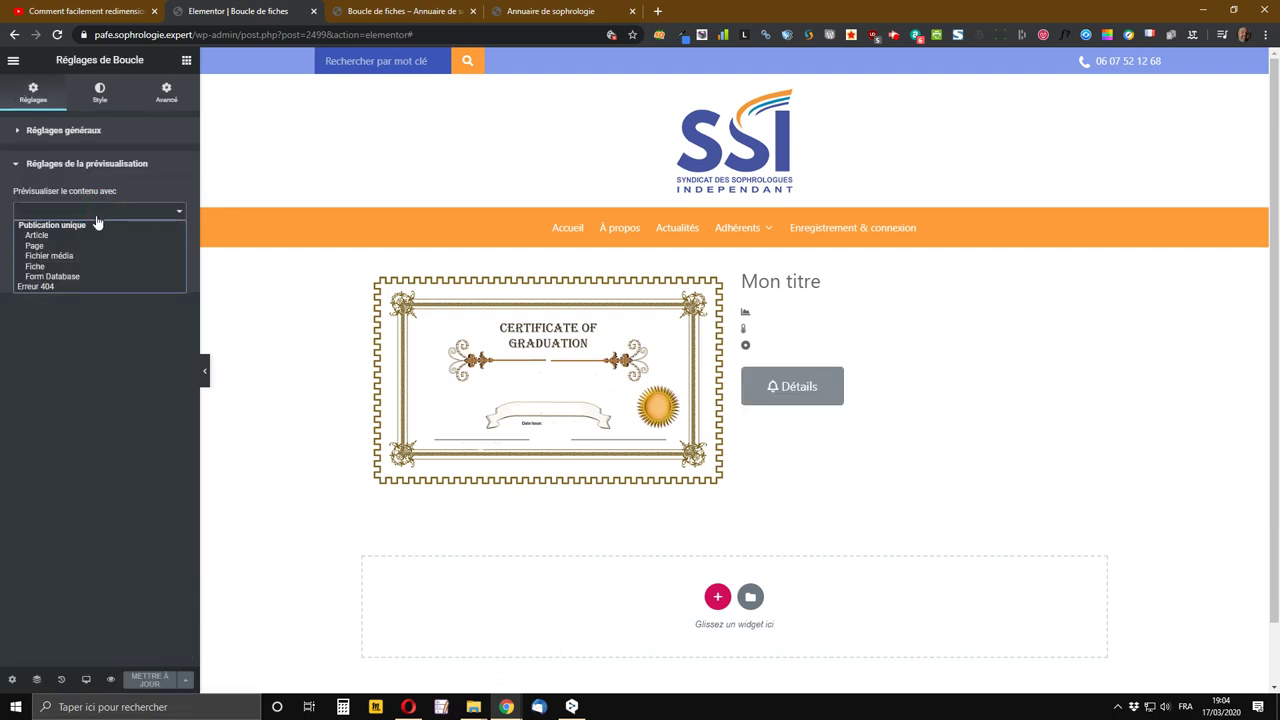
pyautogui.click(52, 267)
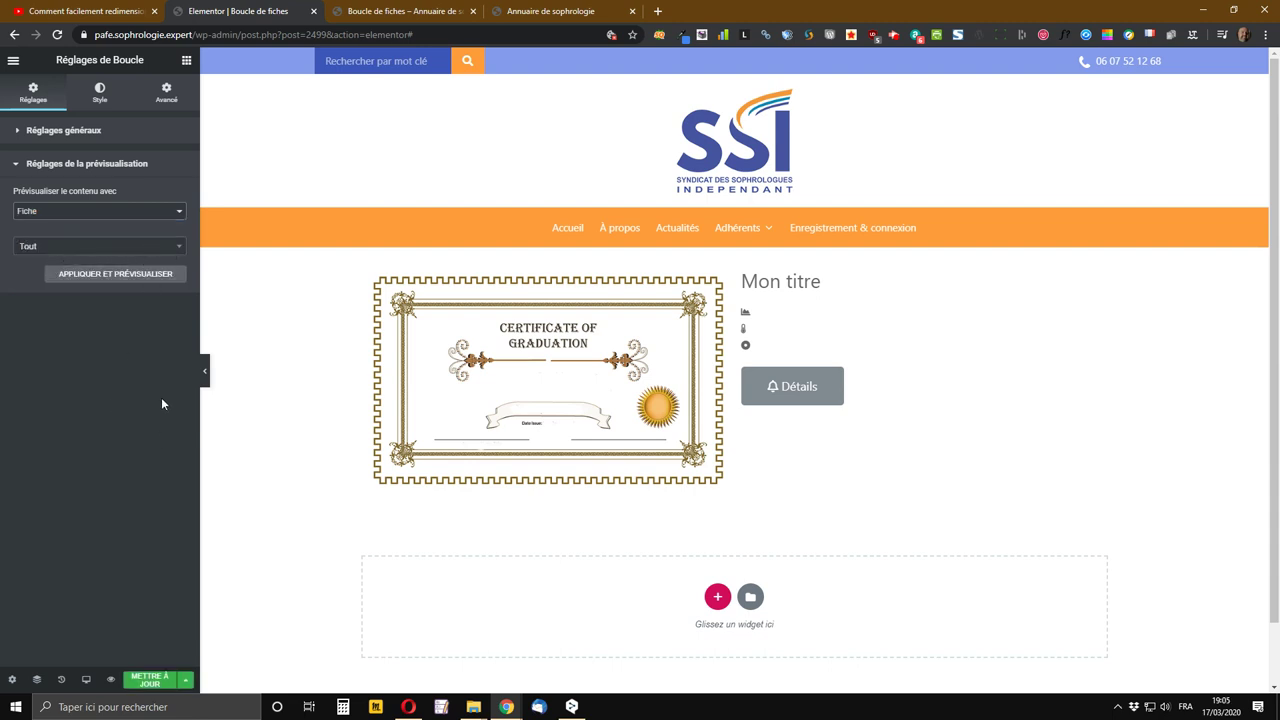
pyautogui.click(57, 135)
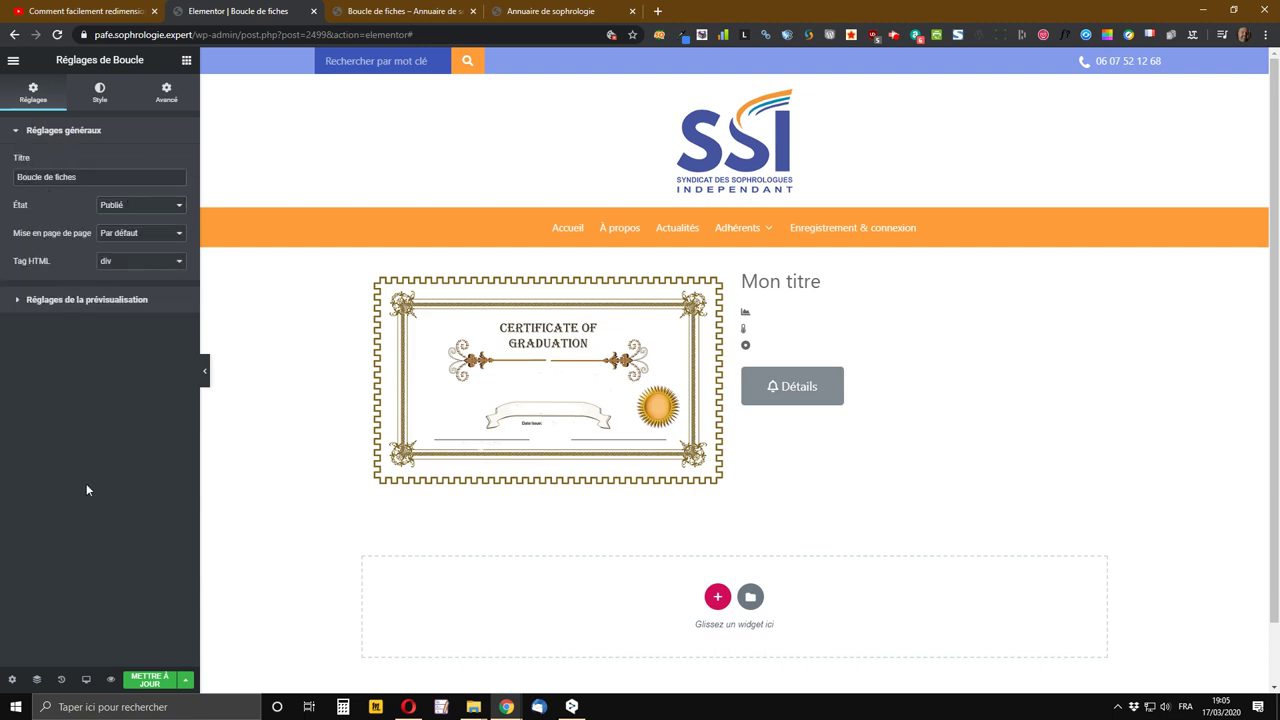
pyautogui.click(150, 679)
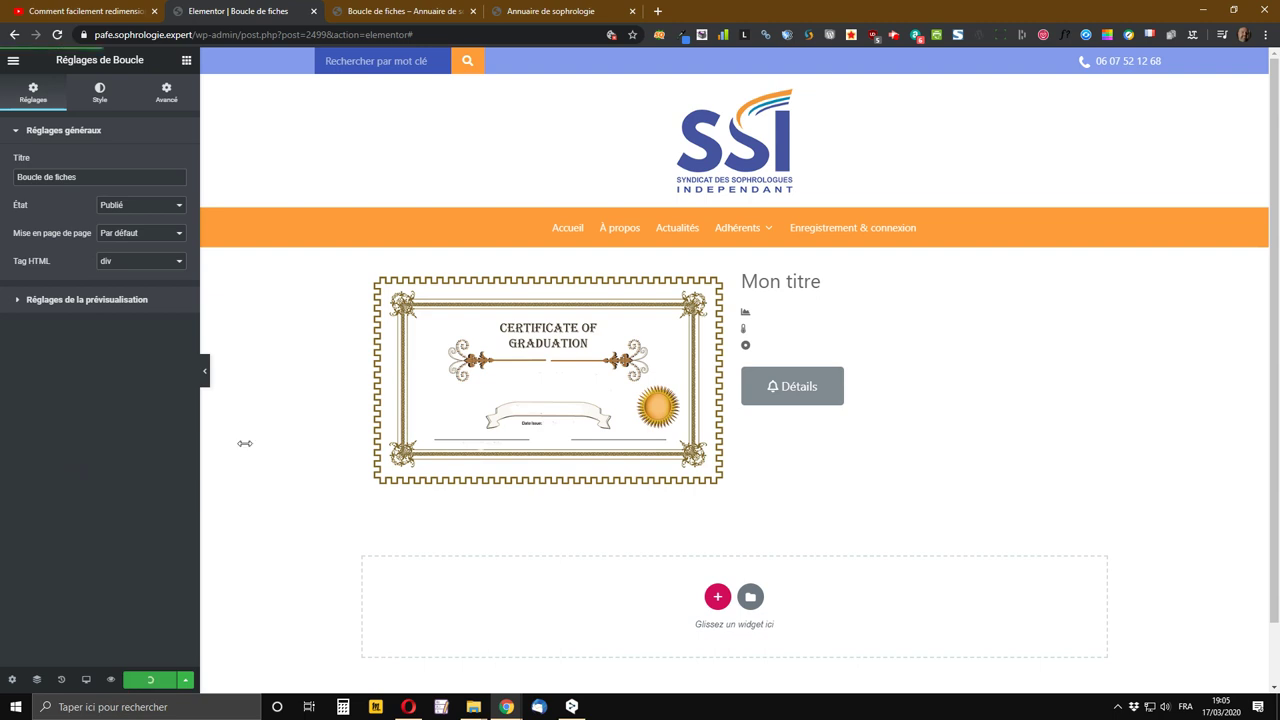
# - Check the title, icon list and Détails button in the updated template preview
pyautogui.click(376, 10)
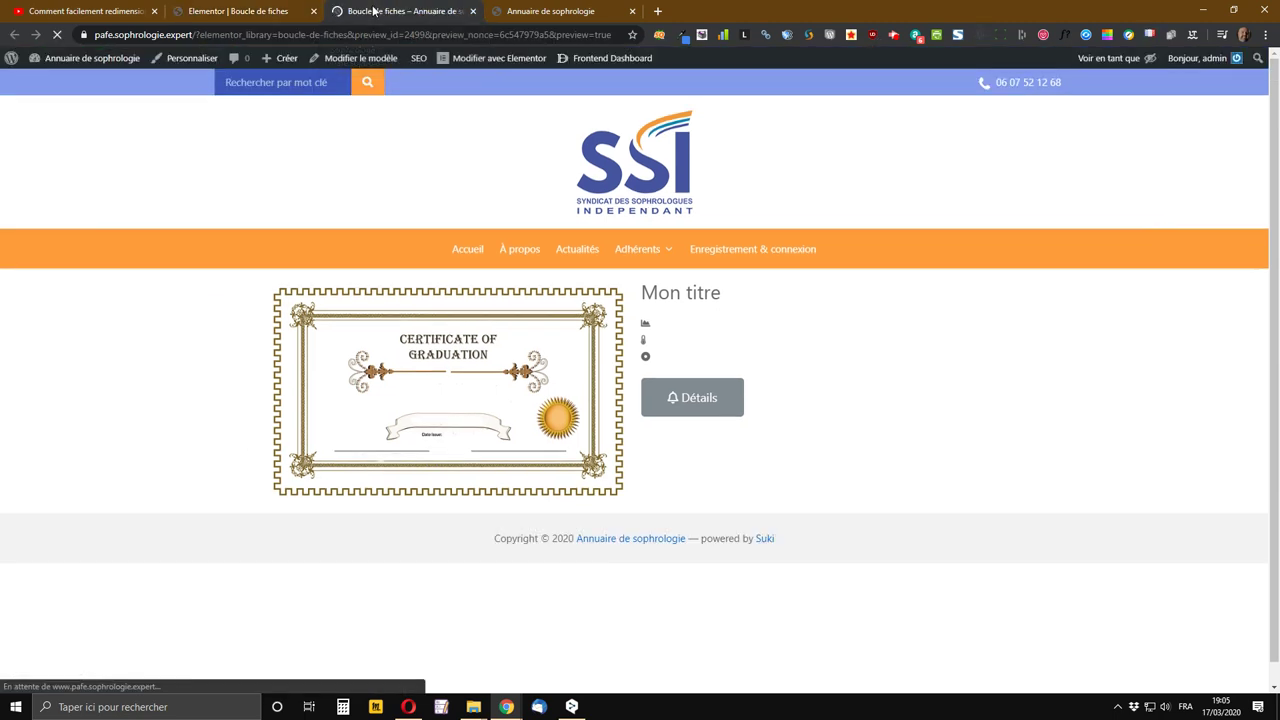
pyautogui.scroll(-1, 748, 368)
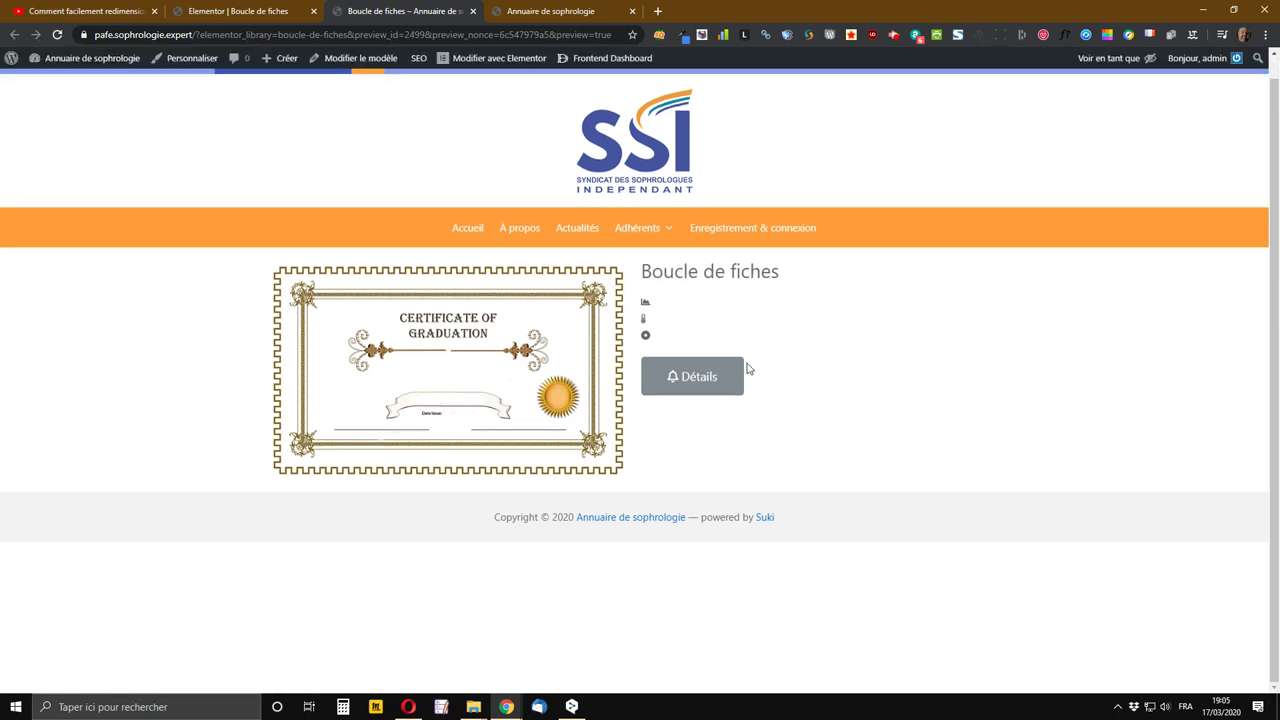
pyautogui.scroll(1, 750, 380)
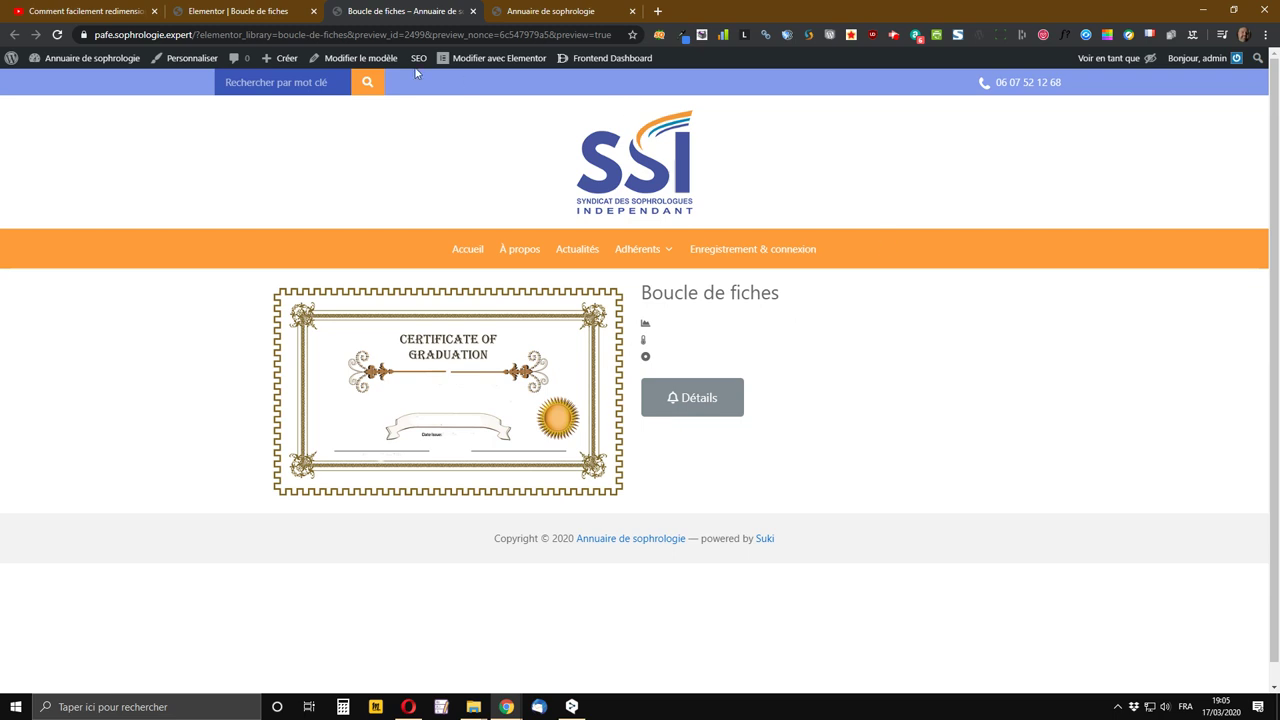
pyautogui.click(260, 8)
pyautogui.click(425, 8)
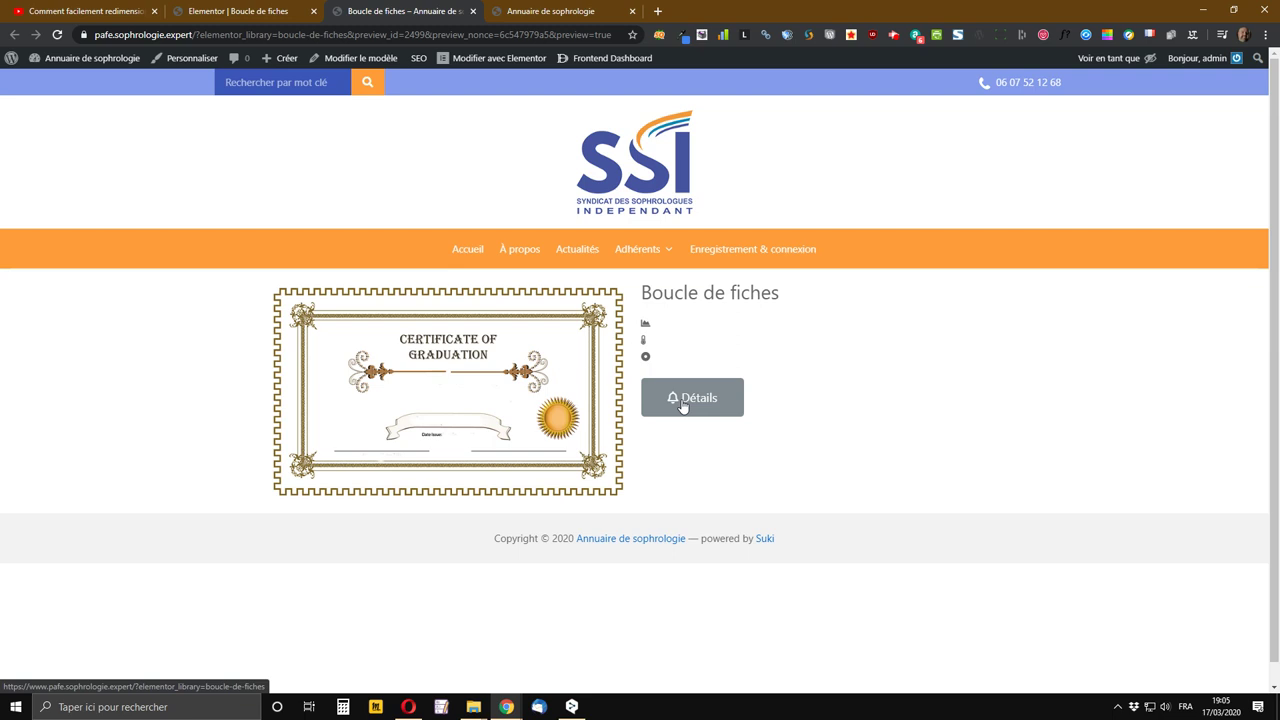
# - Give the Détails button white text (#FFFFFF) and the saved medium-blue background colour, and update the template
pyautogui.click(242, 10)
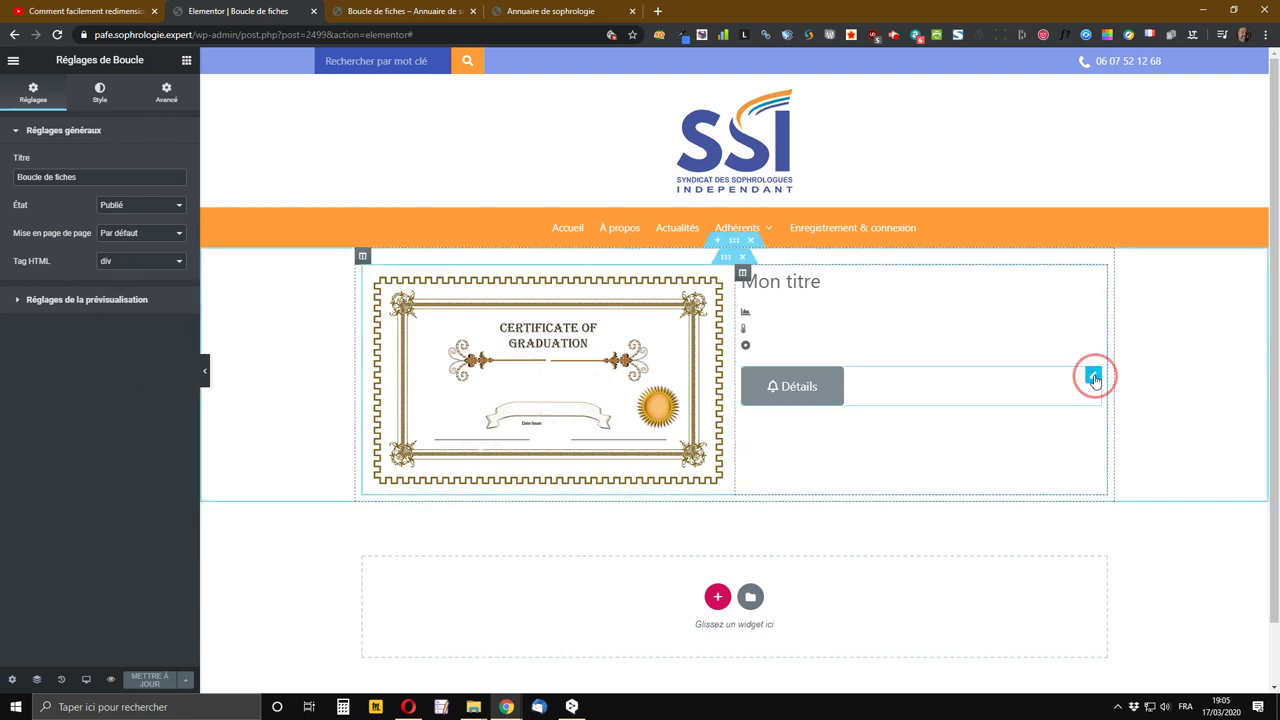
pyautogui.click(1093, 375)
pyautogui.click(75, 93)
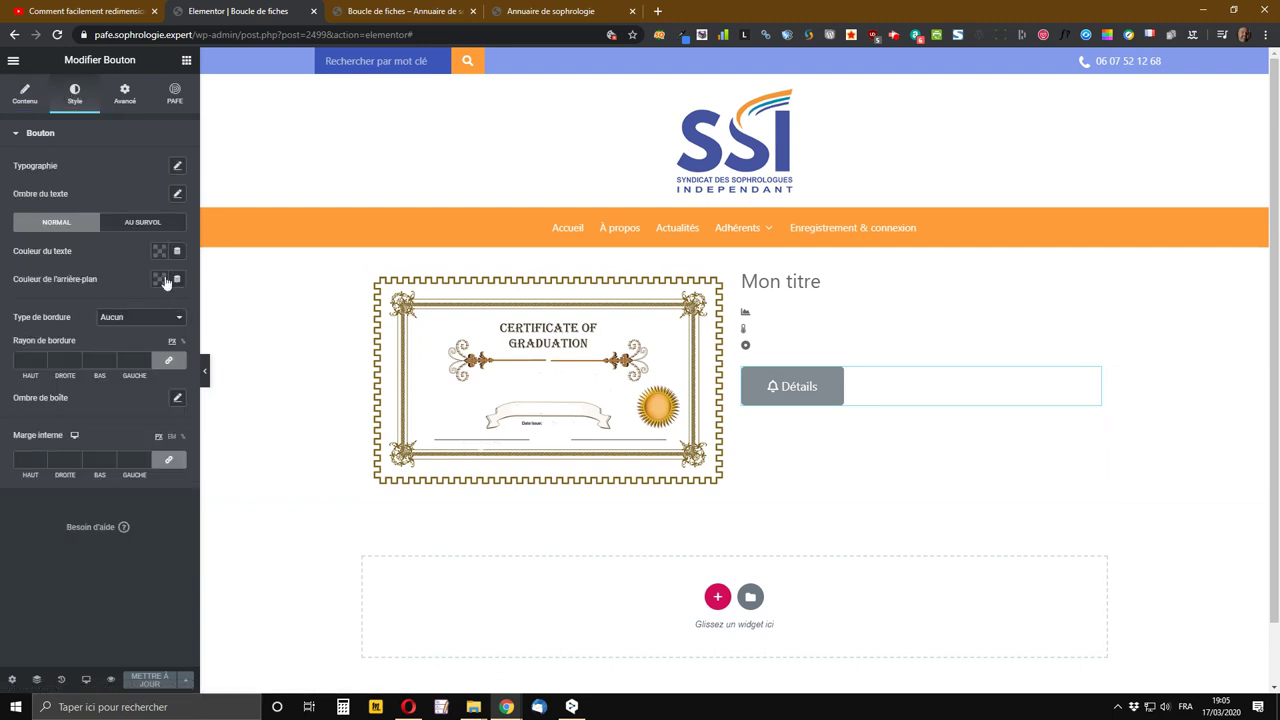
pyautogui.click(159, 255)
pyautogui.click(165, 282)
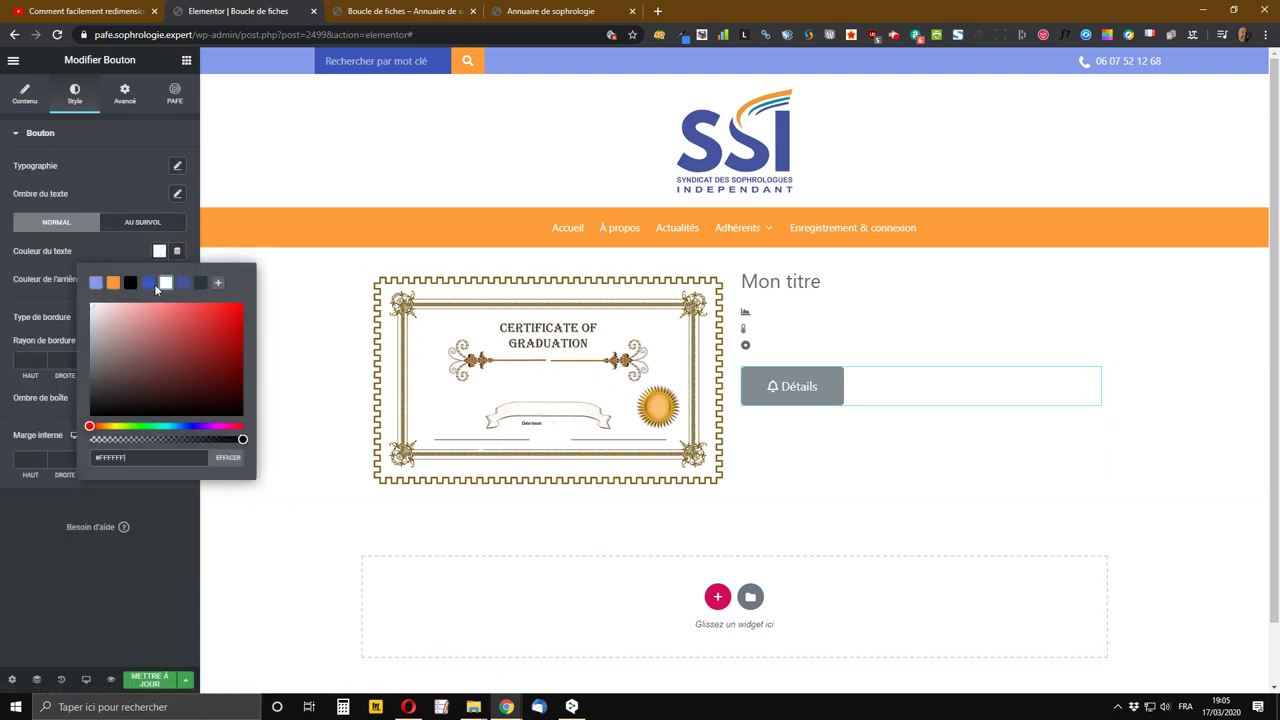
pyautogui.click(86, 249)
pyautogui.click(160, 280)
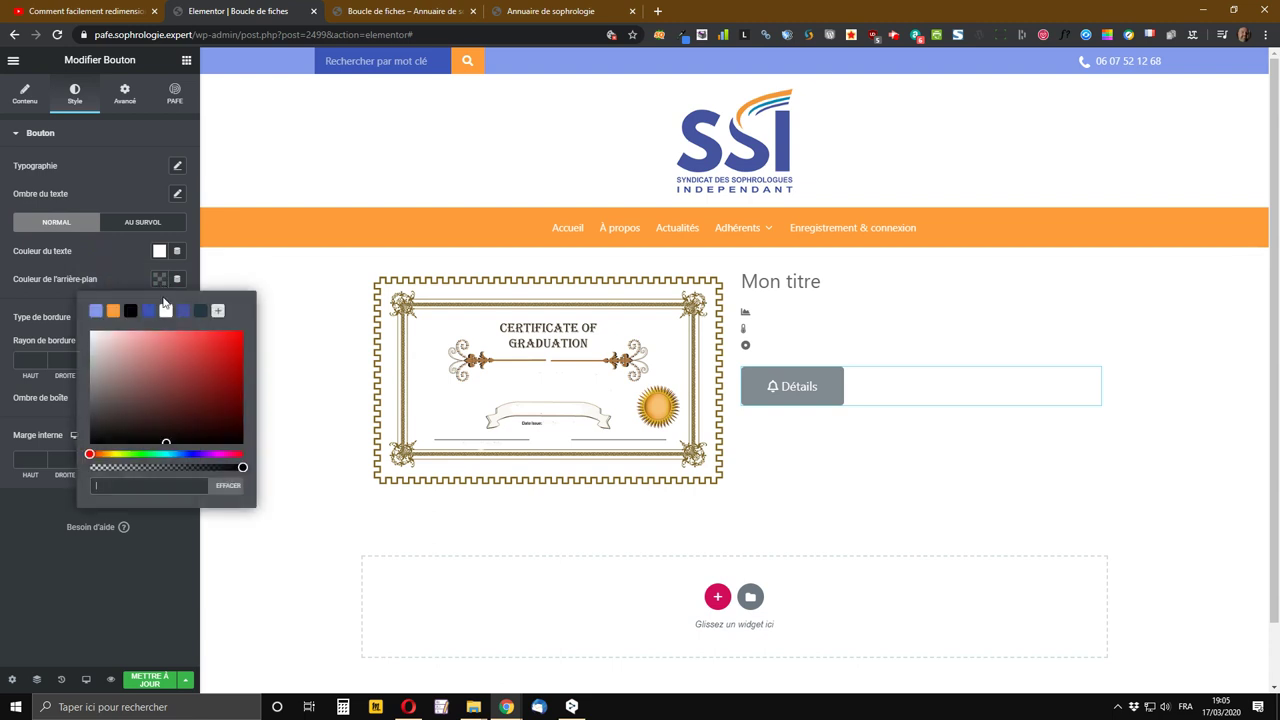
pyautogui.click(148, 311)
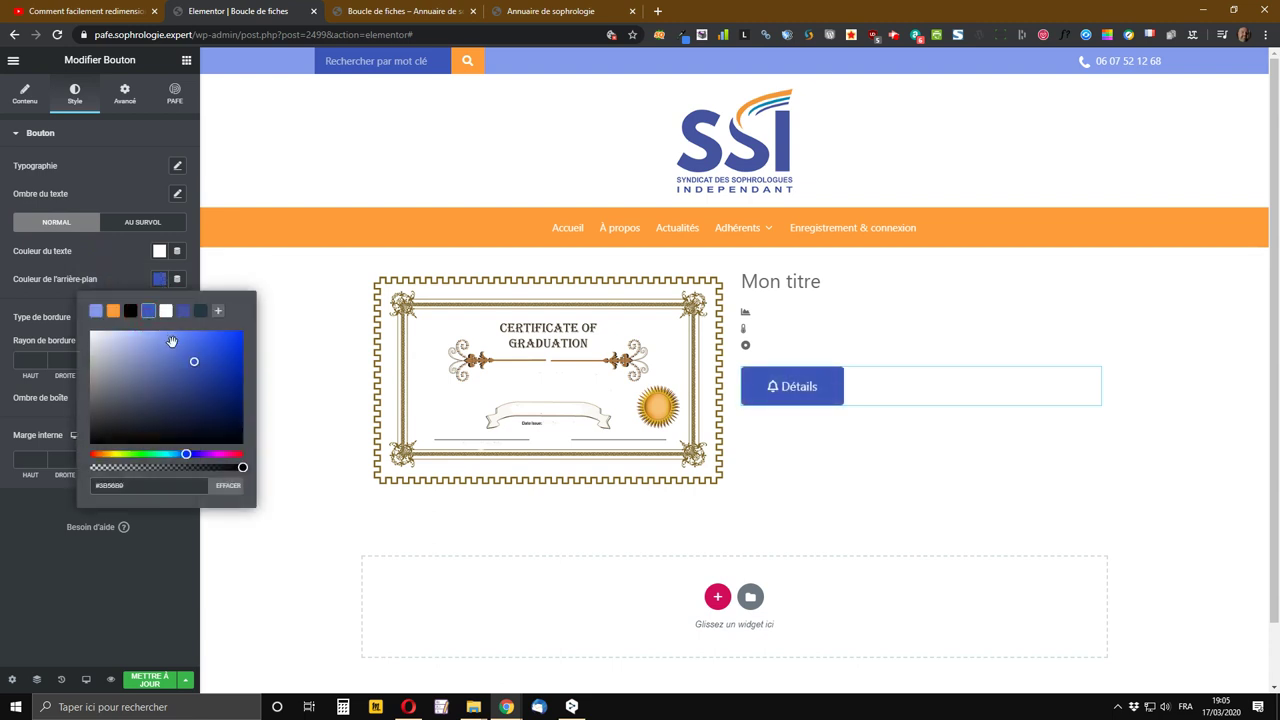
pyautogui.click(143, 686)
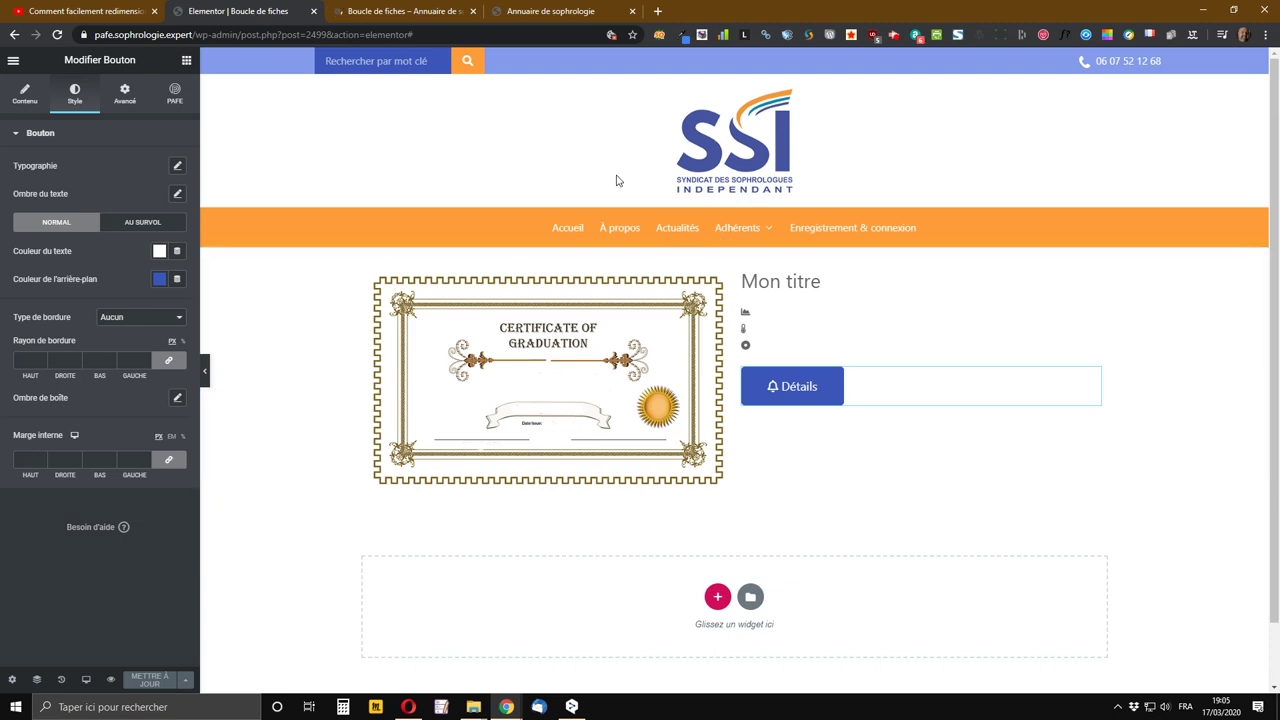
# - Compare the restyled button in the template preview with the buttons on the homepage cards
pyautogui.click(372, 11)
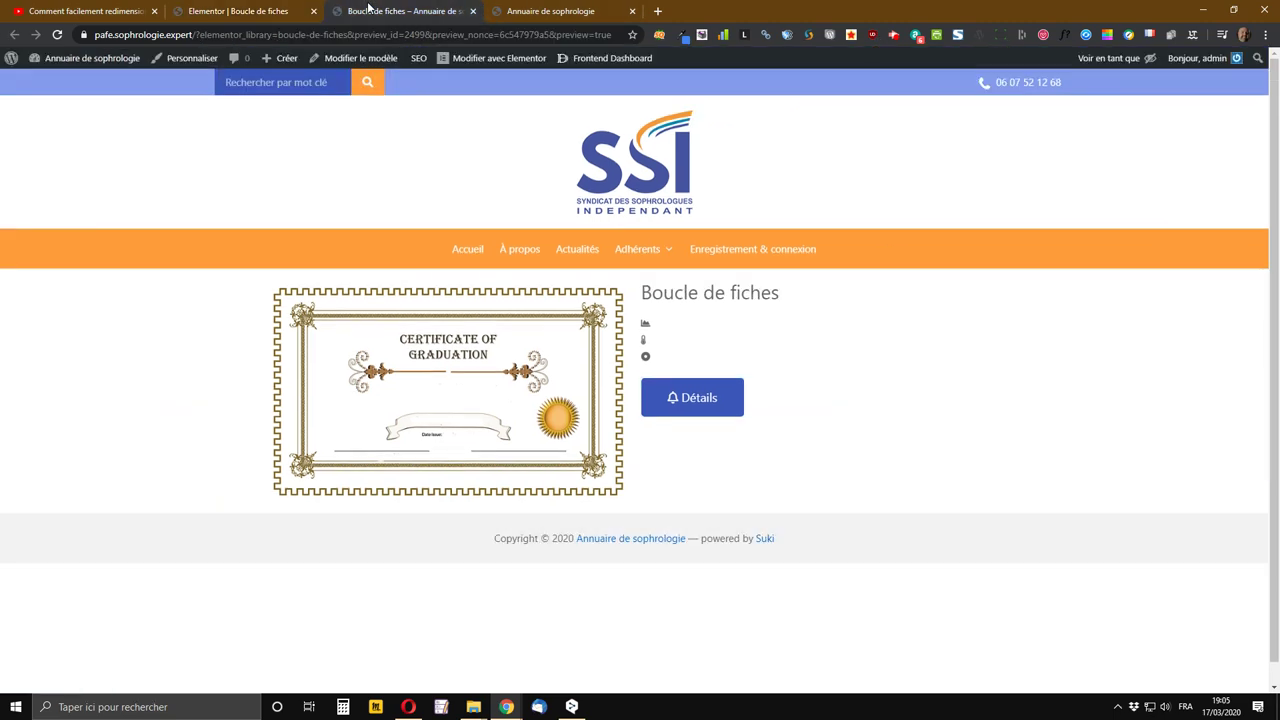
pyautogui.click(550, 10)
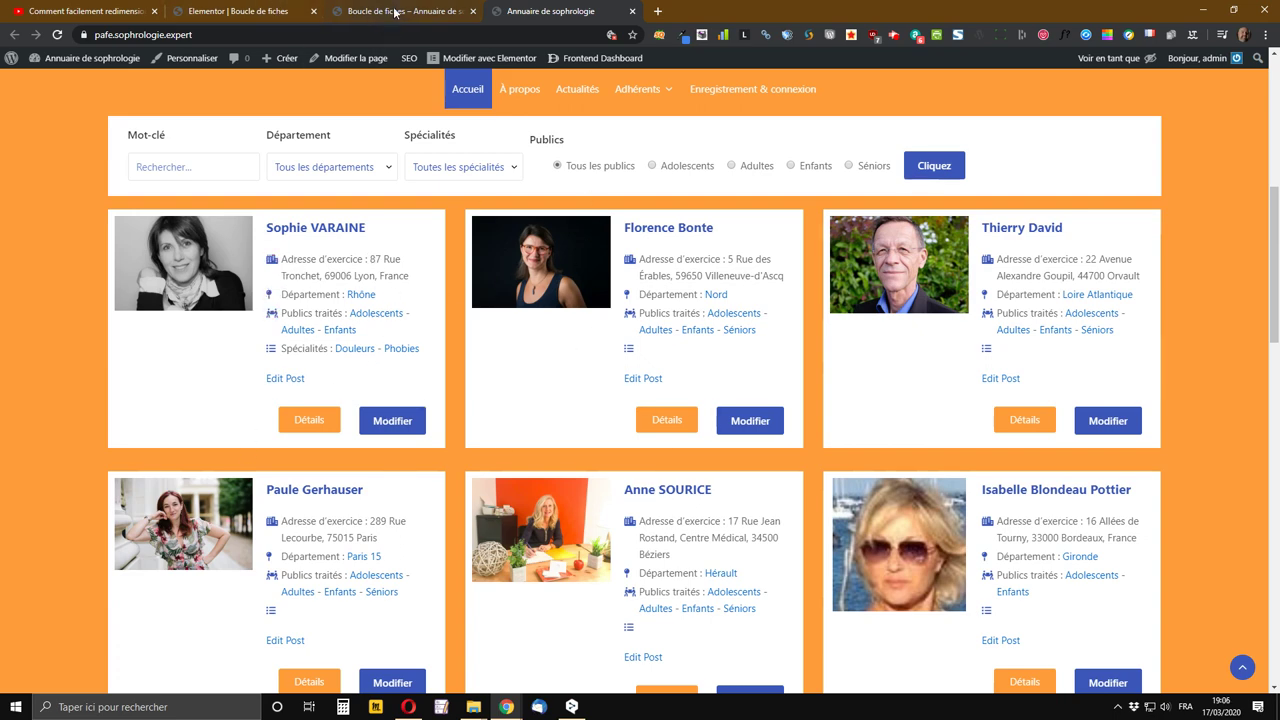
pyautogui.click(240, 10)
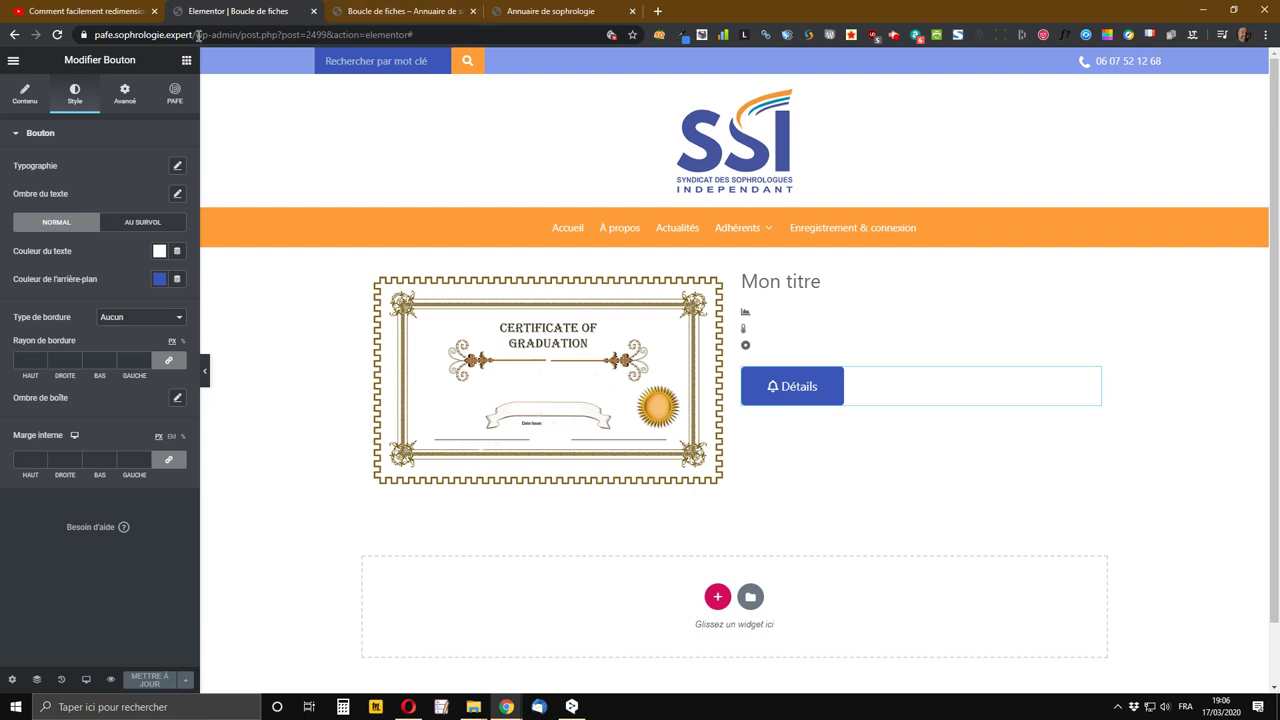
# - Create a new WordPress page titled "Test d'archives de fiches"
pyautogui.click(372, 11)
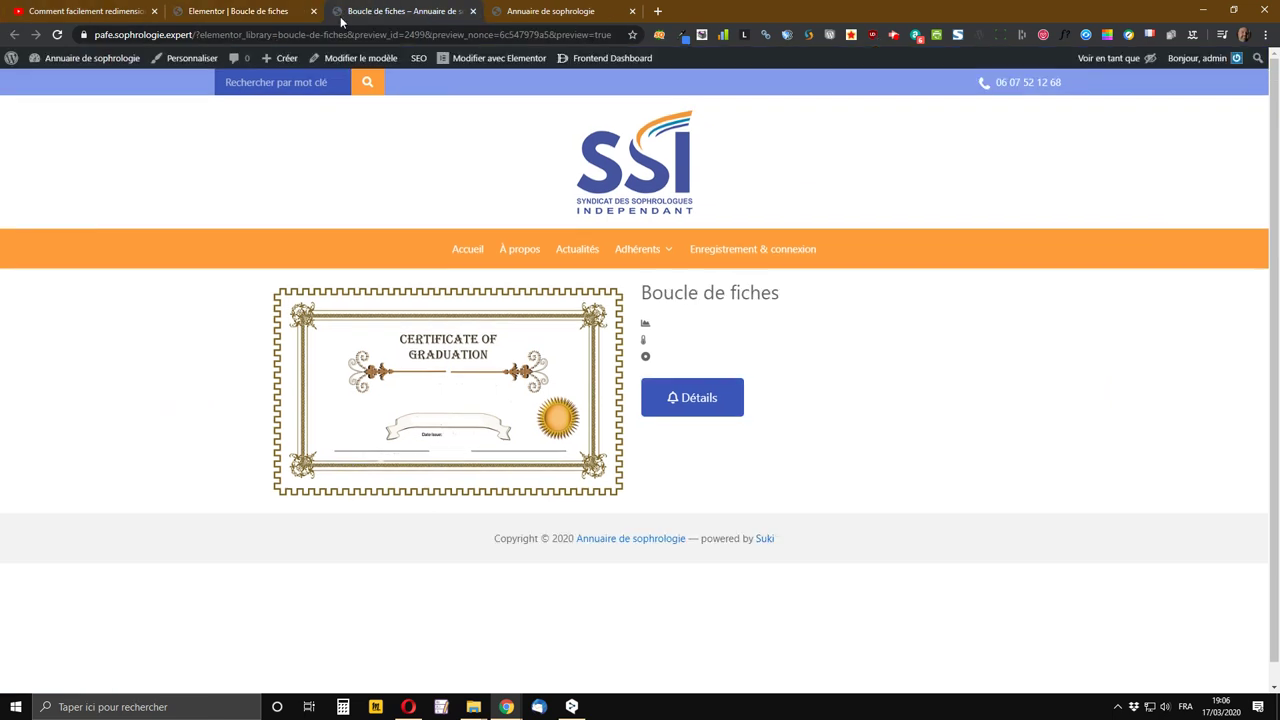
pyautogui.moveTo(90, 68)
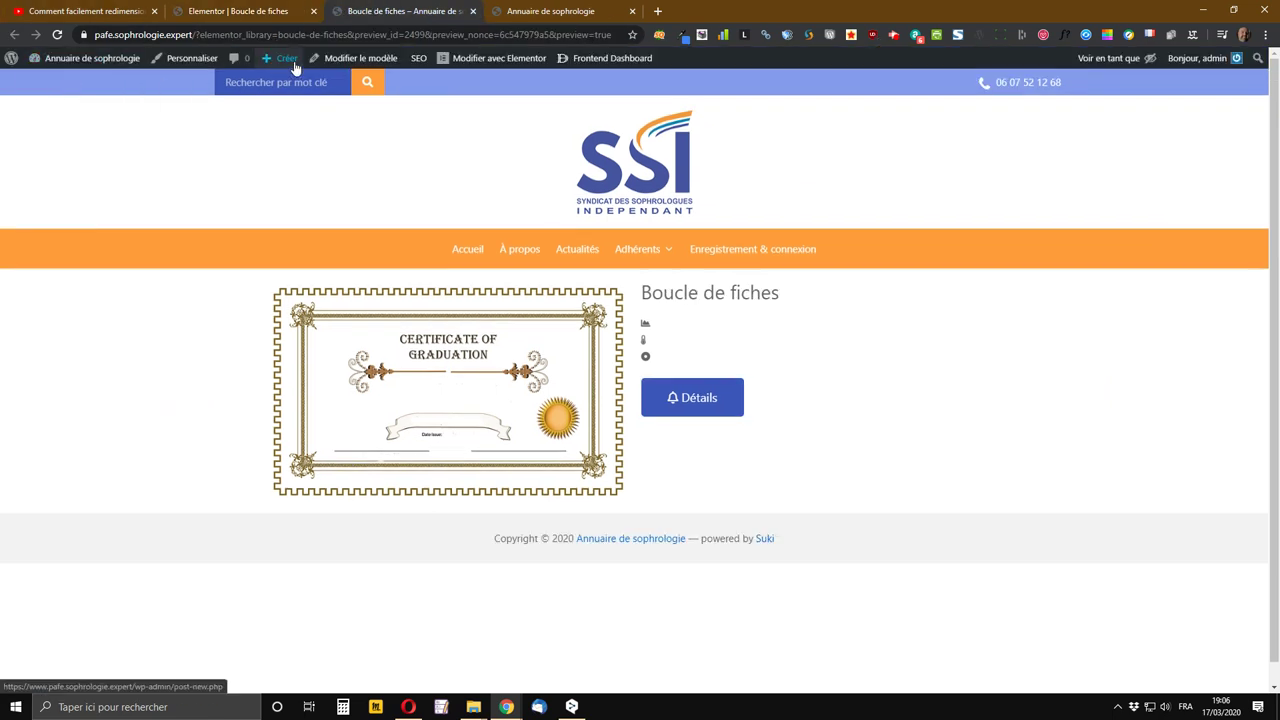
pyautogui.moveTo(285, 60)
pyautogui.middleClick(276, 120)
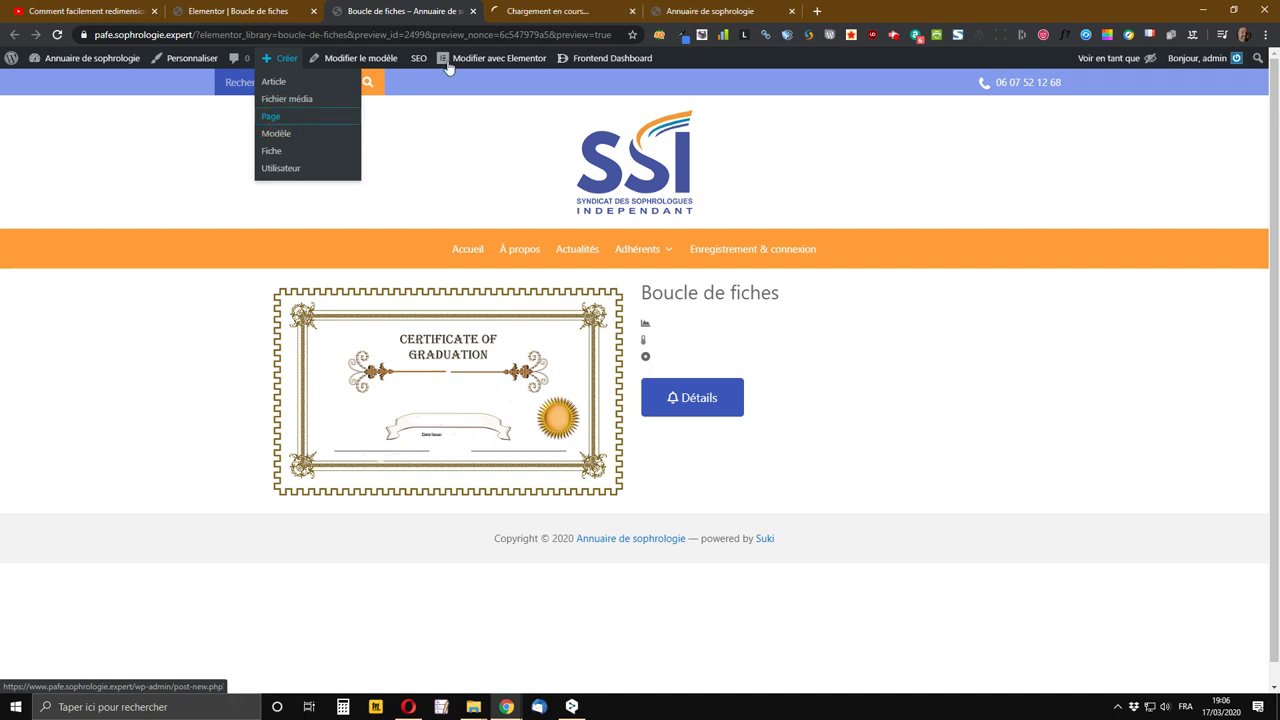
pyautogui.click(522, 11)
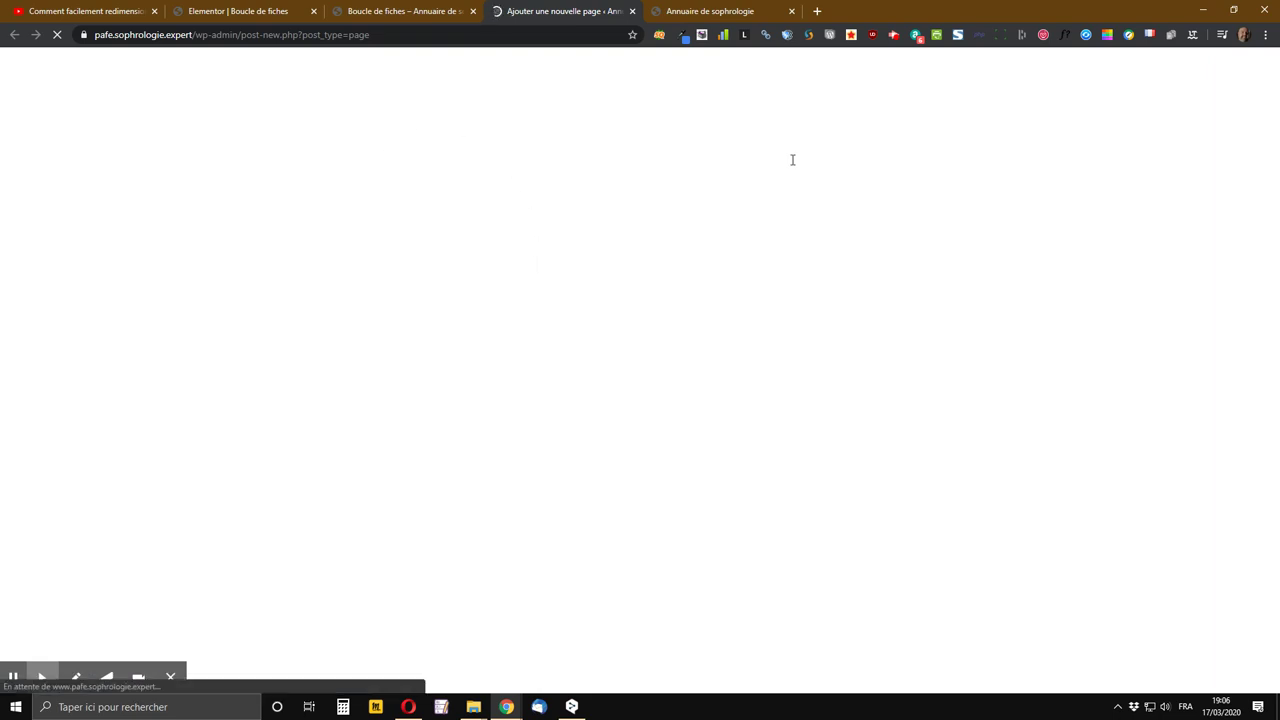
pyautogui.click(531, 172)
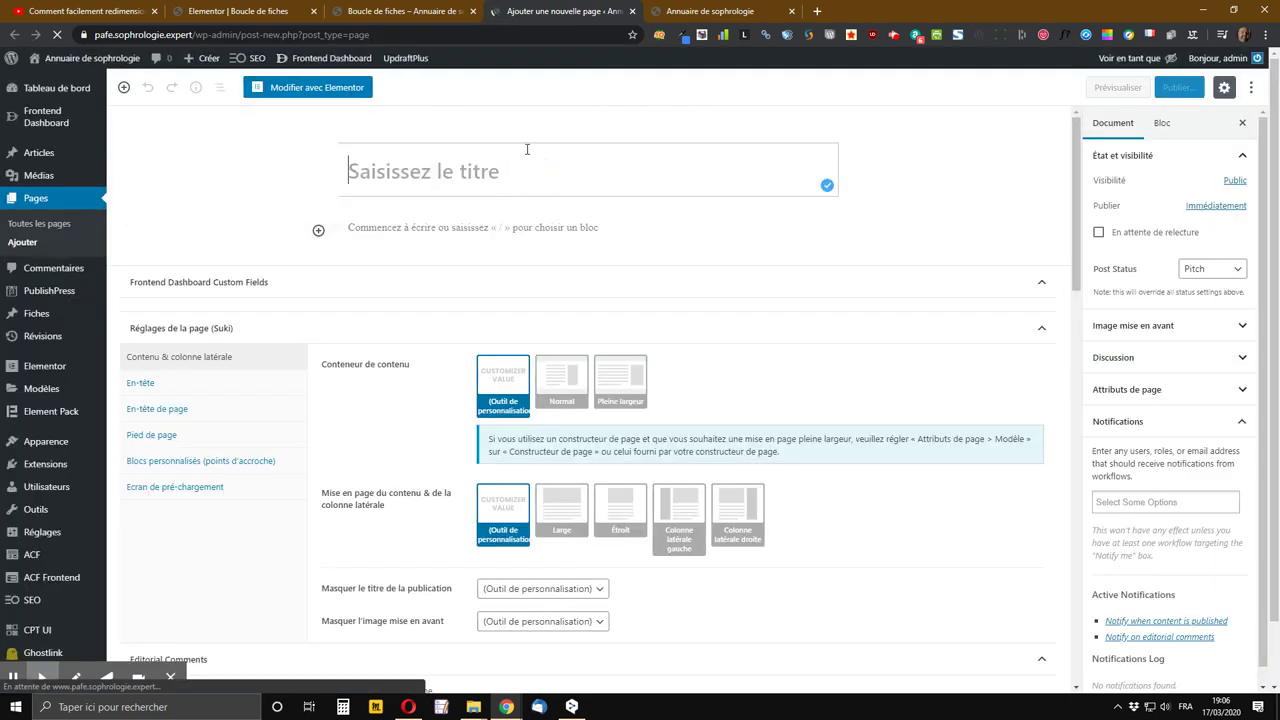
pyautogui.write("Test d'arc")
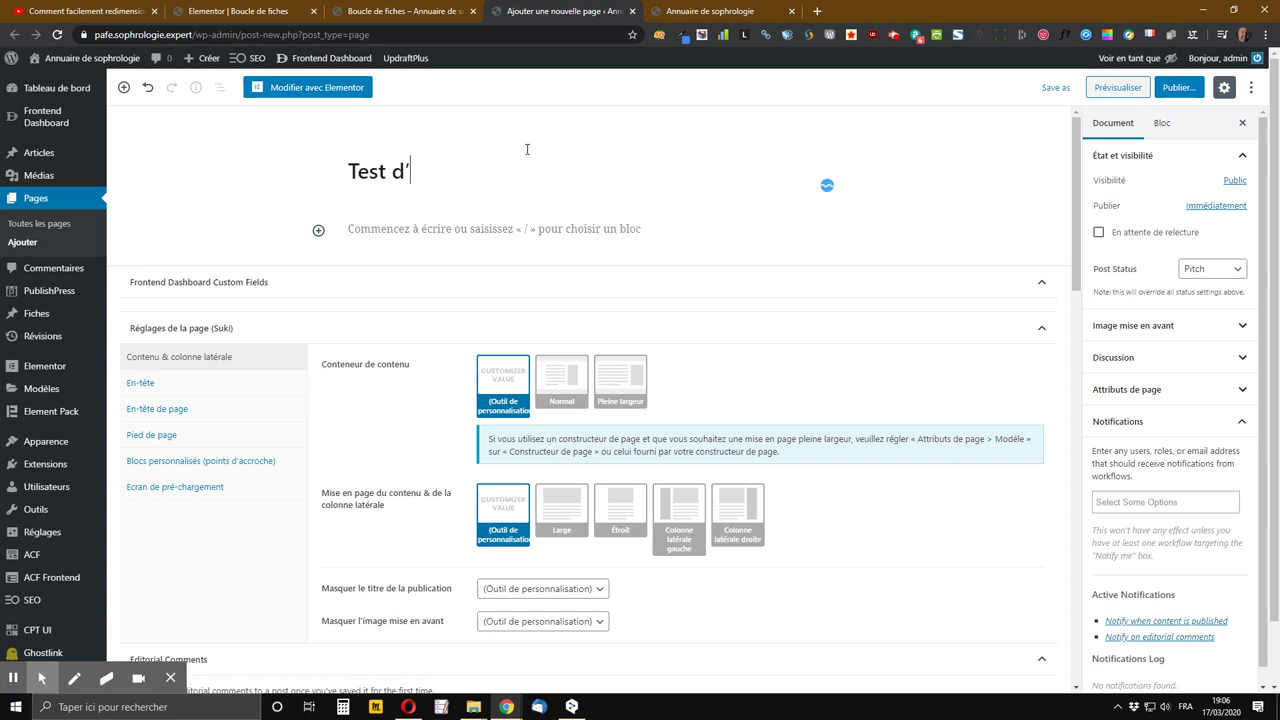
pyautogui.write('hi')
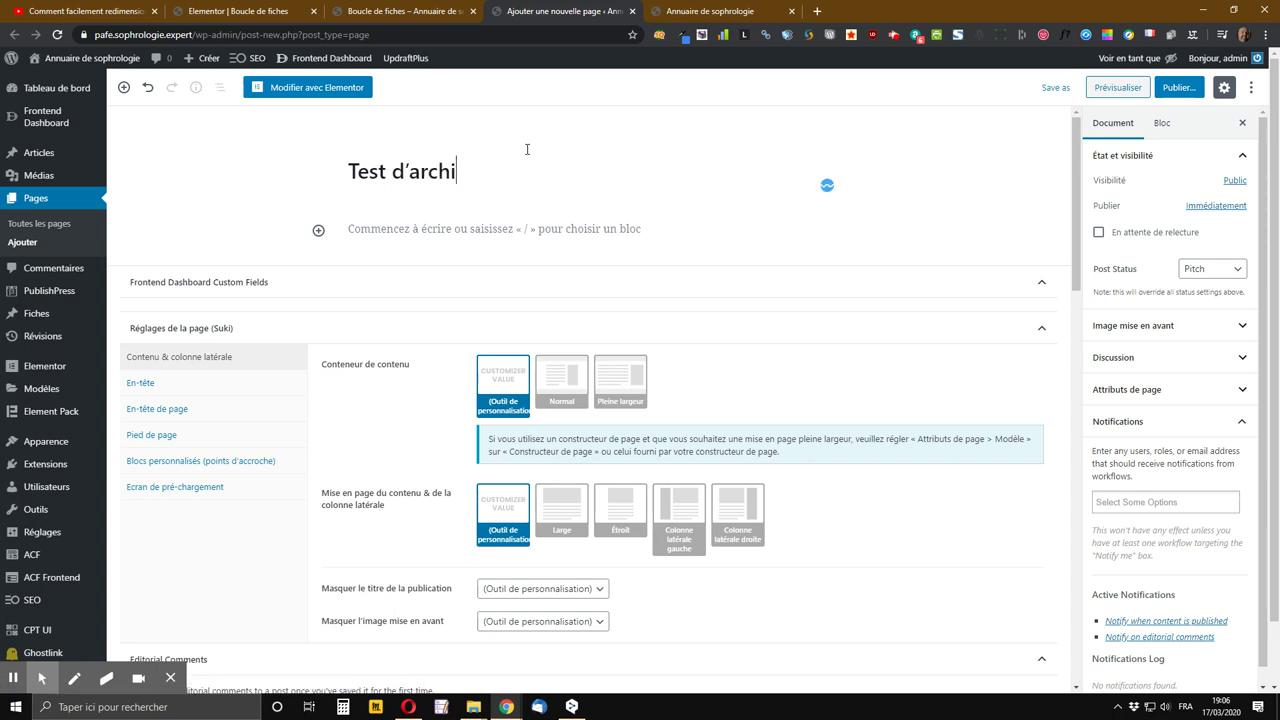
pyautogui.write('ves de fiches')
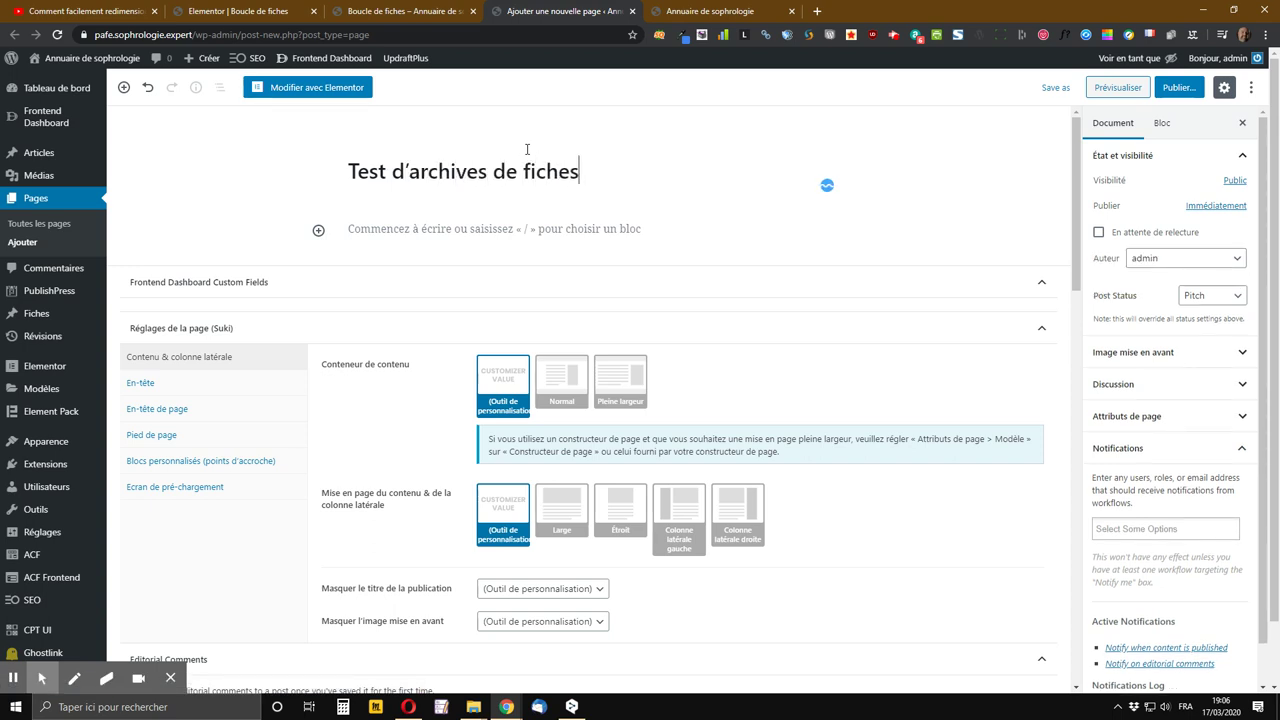
# - Set the page's template to Elementor pleine largeur, save the page as a draft and open it in the Elementor editor
pyautogui.click(1143, 418)
pyautogui.click(1197, 462)
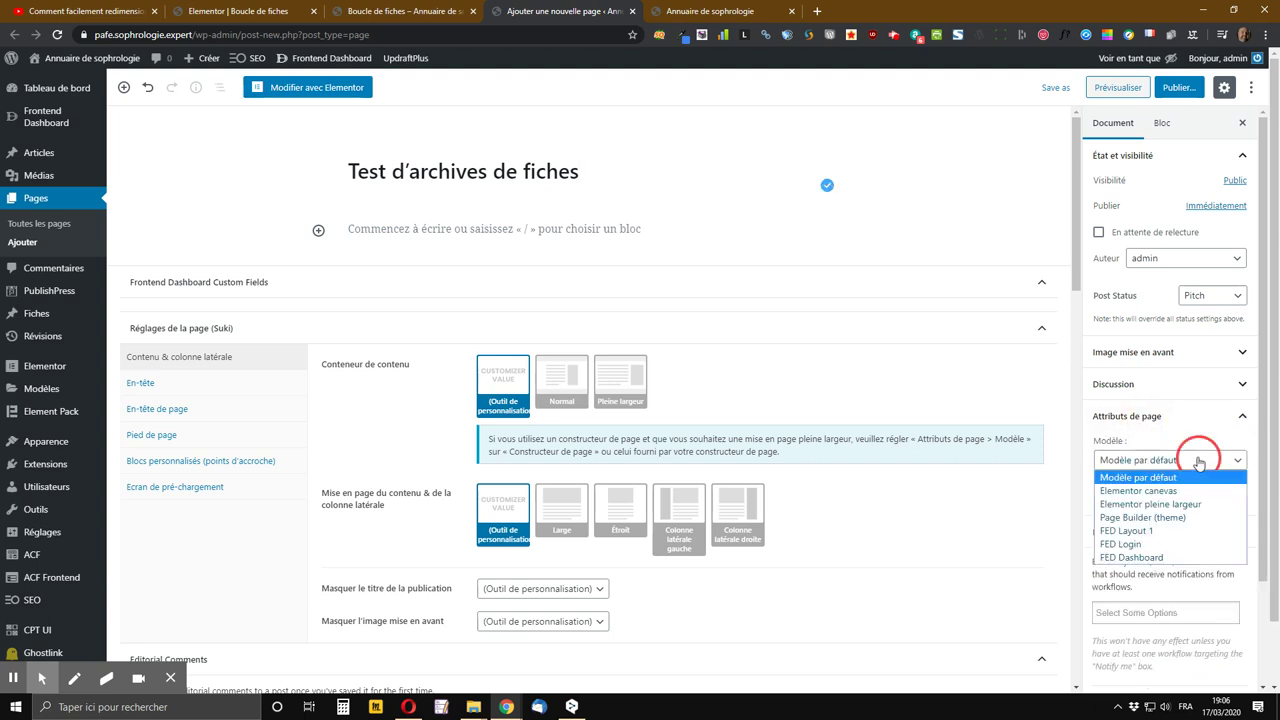
pyautogui.click(1162, 510)
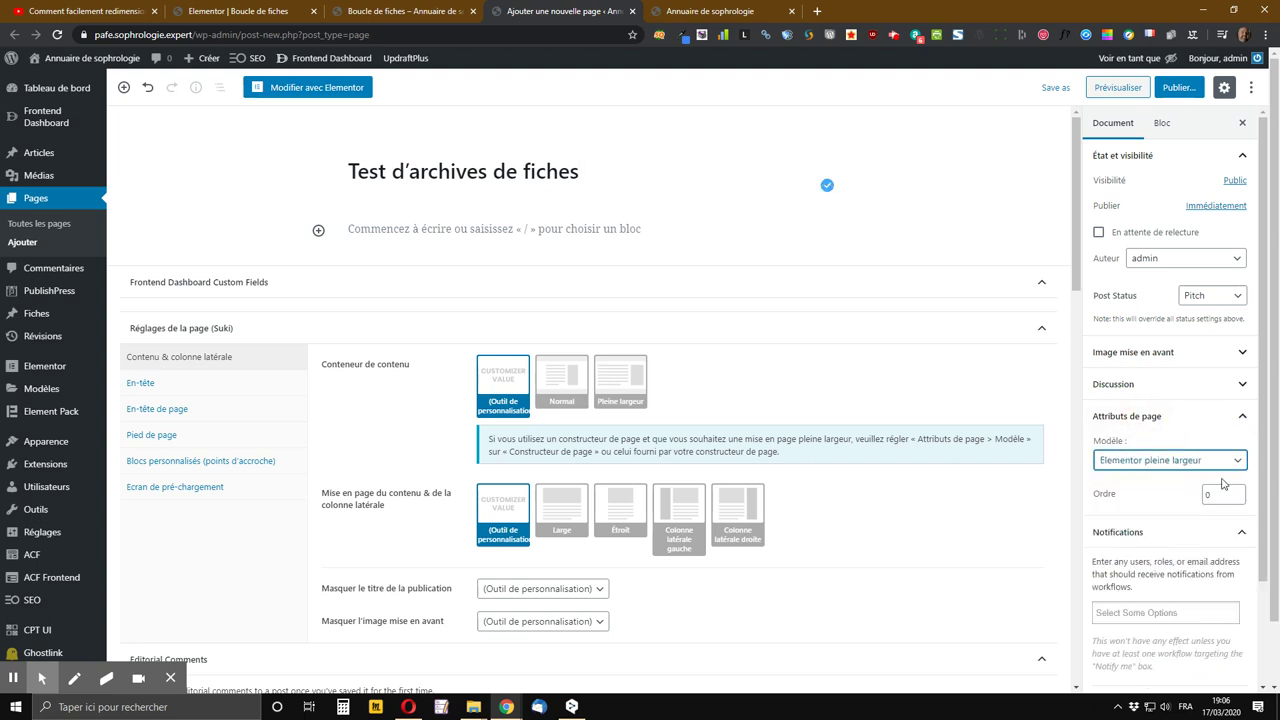
pyautogui.click(1055, 87)
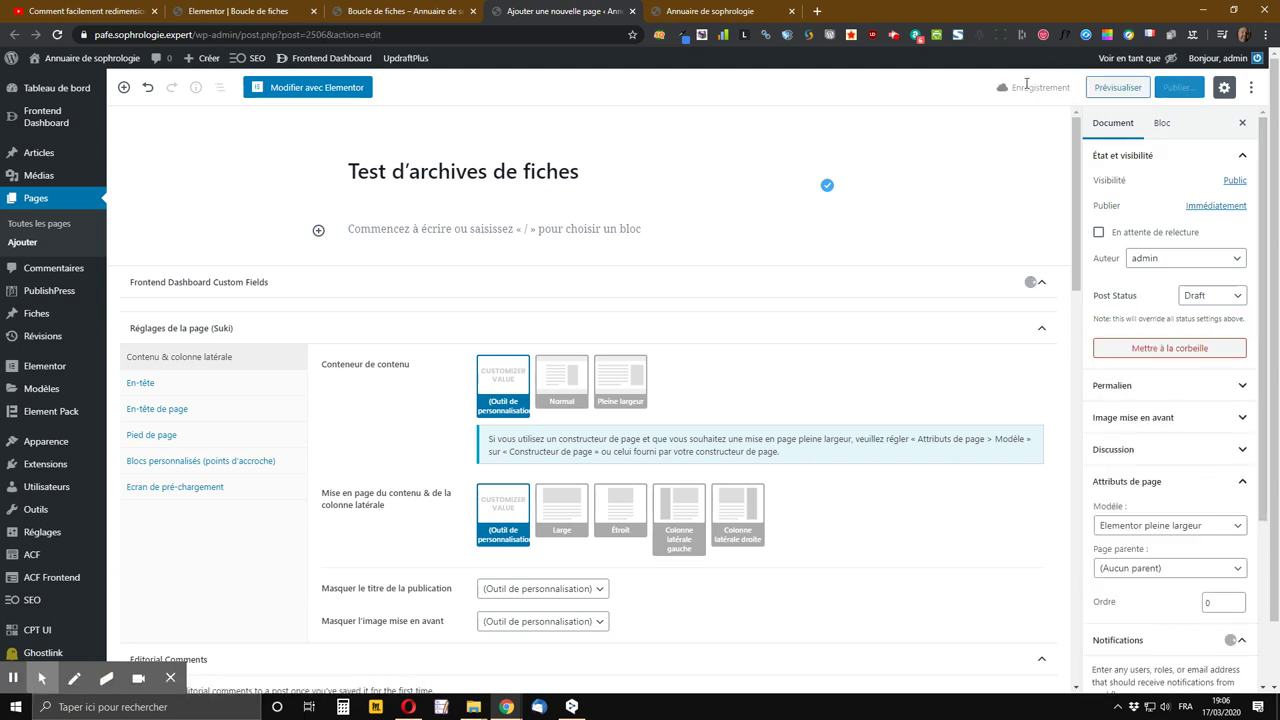
pyautogui.click(293, 89)
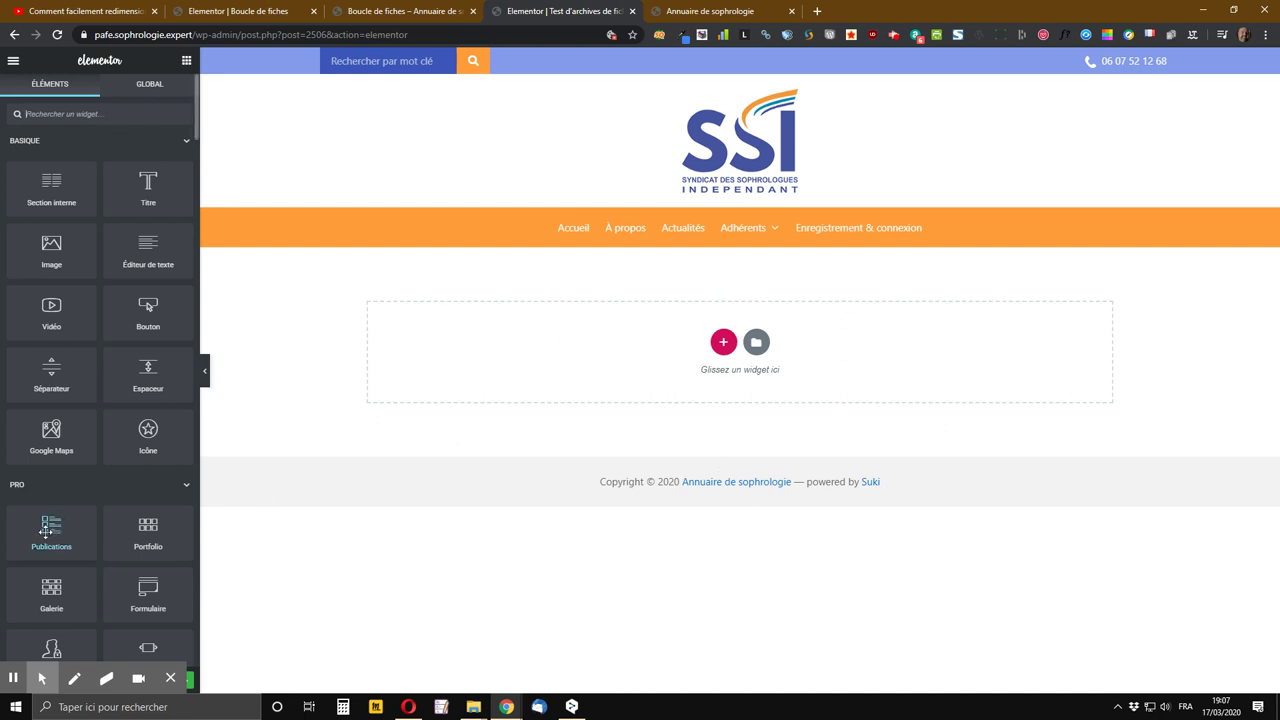
# - Add a Publications widget to the empty page and set its query source to Fiches
pyautogui.moveTo(45, 531); pyautogui.dragTo(727, 346)
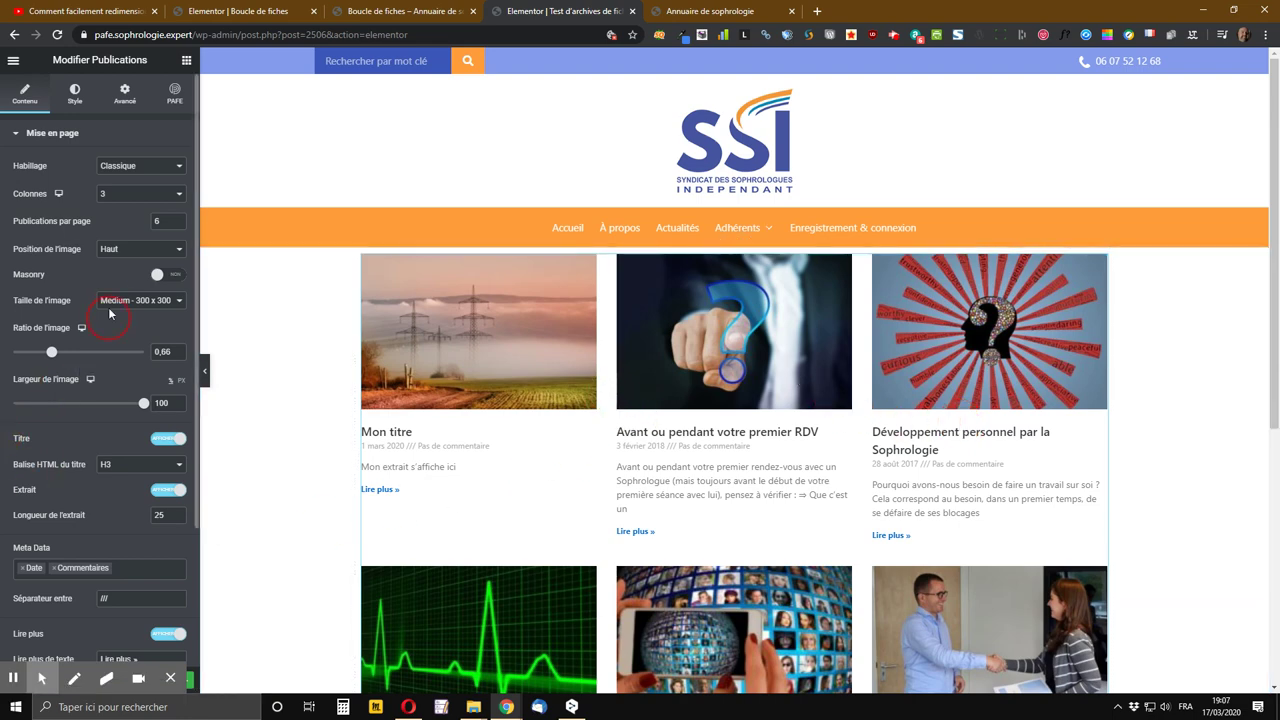
pyautogui.scroll(-2, 73, 336)
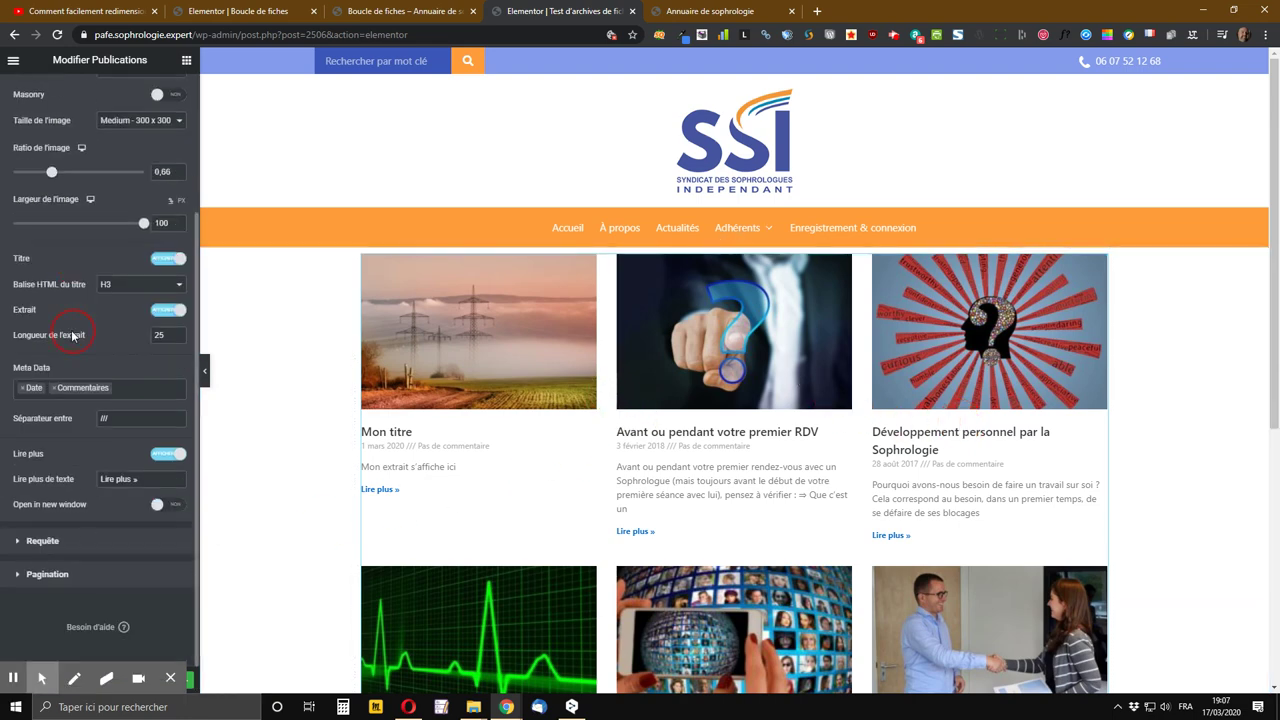
pyautogui.click(41, 548)
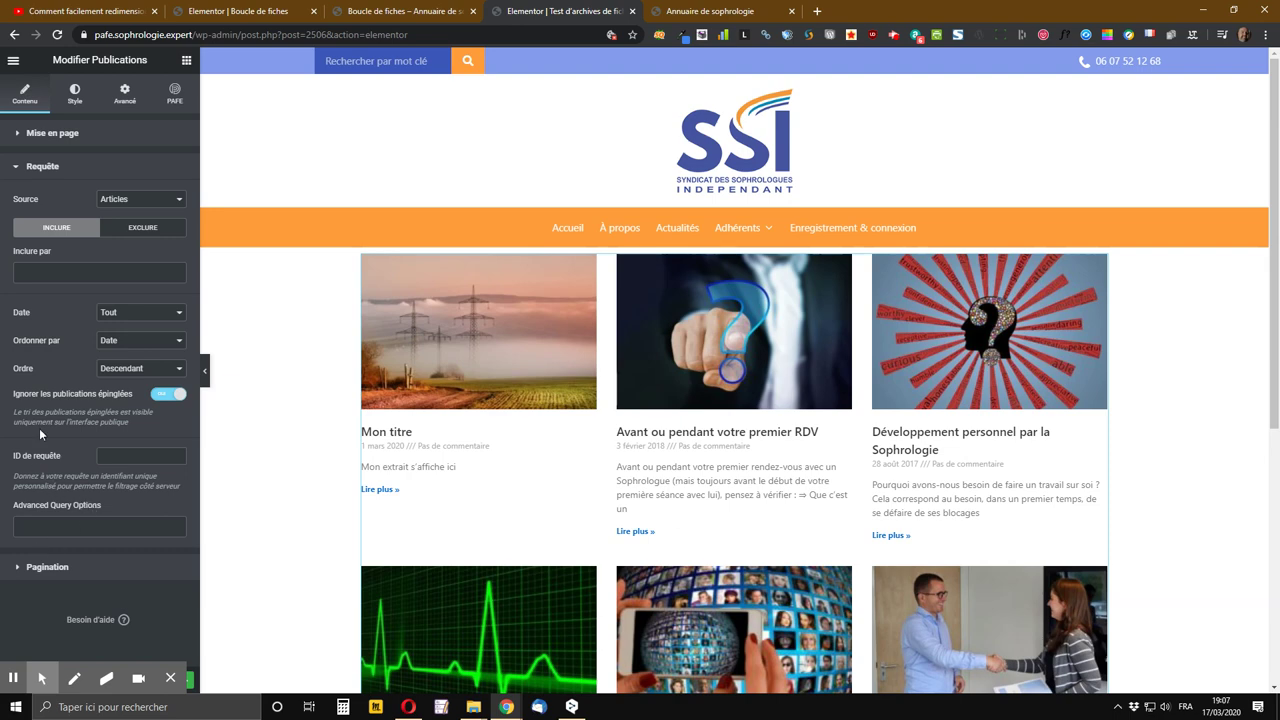
pyautogui.click(157, 203)
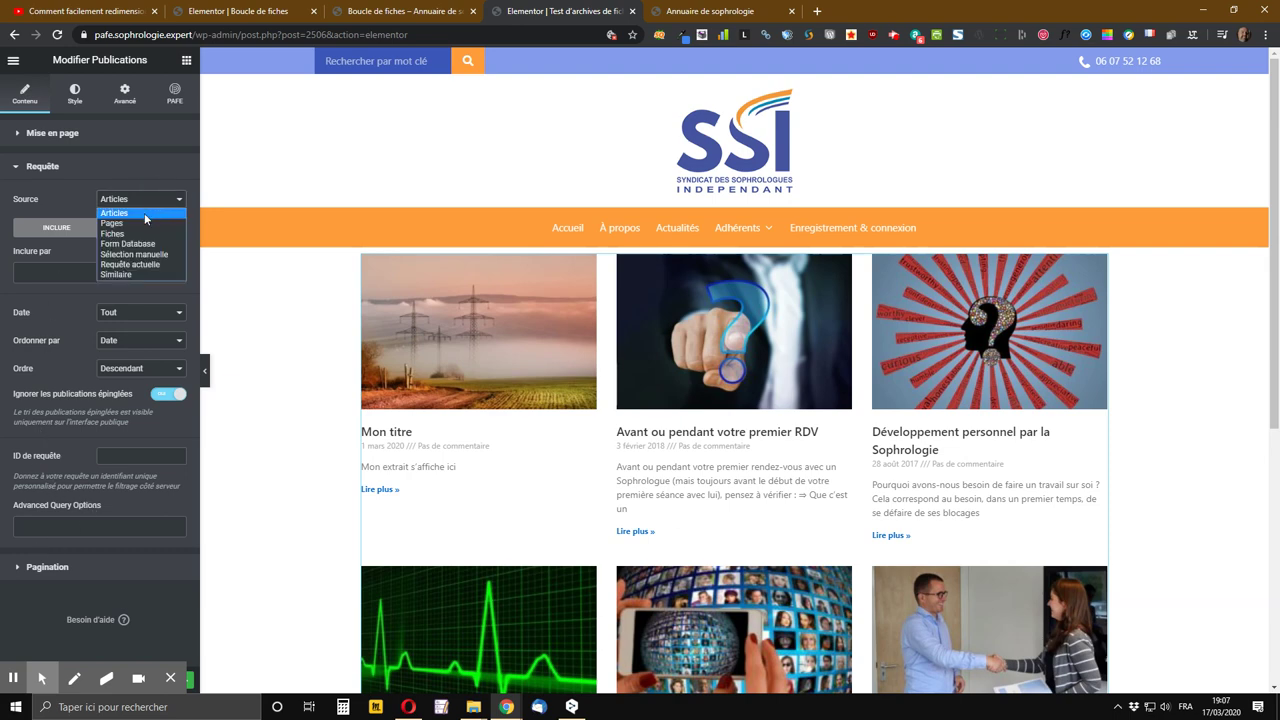
pyautogui.click(113, 234)
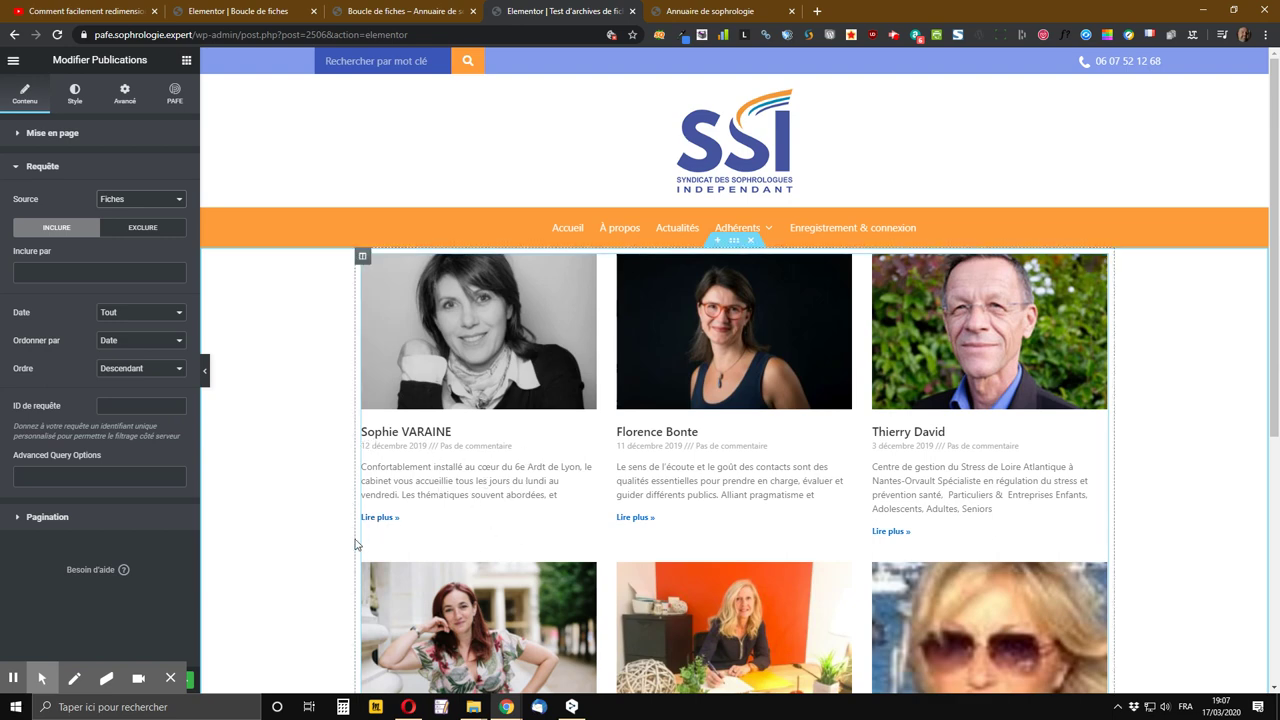
# - Set the Publications widget's skin to Personnalisé with Boucle de fiches as the default template
pyautogui.click(27, 142)
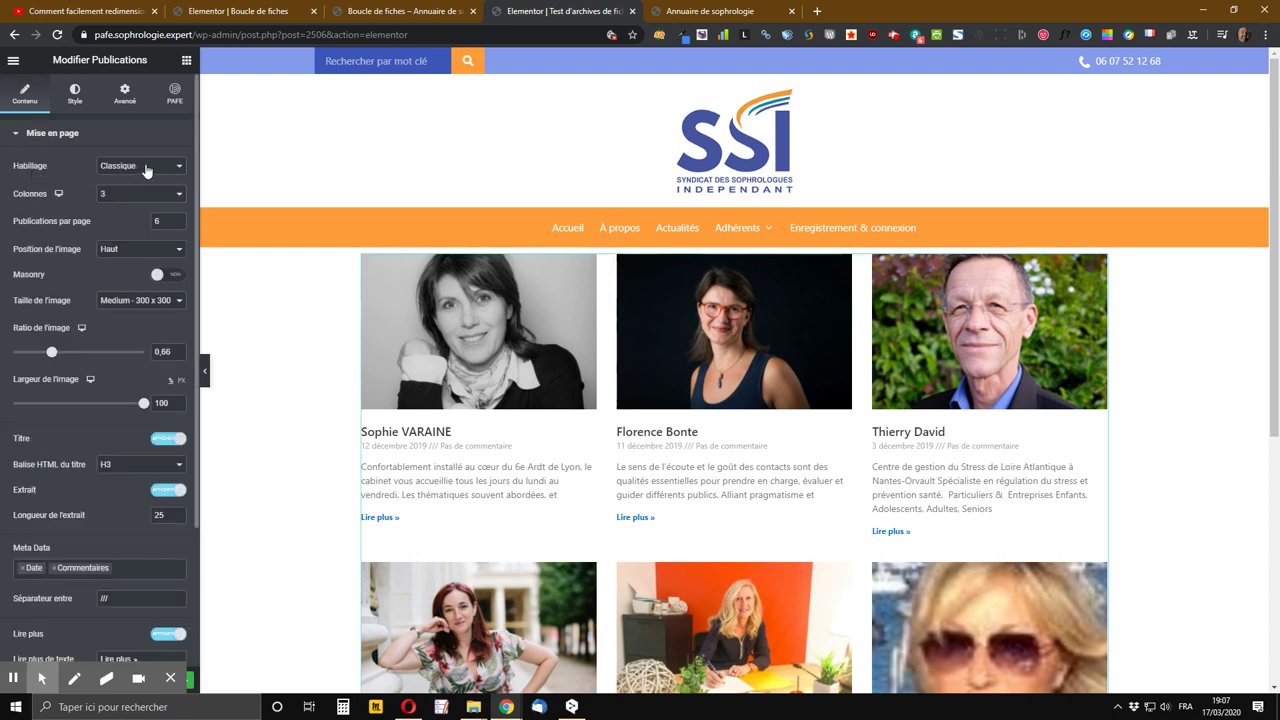
pyautogui.click(147, 171)
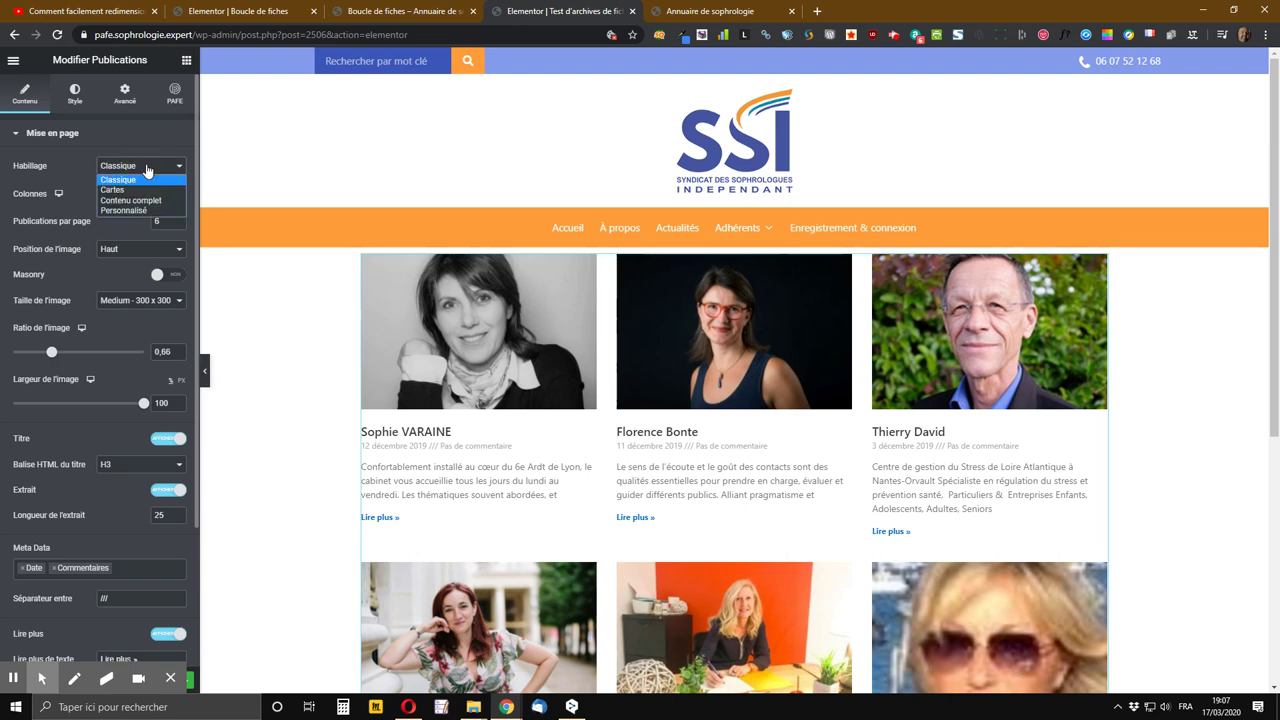
pyautogui.click(114, 211)
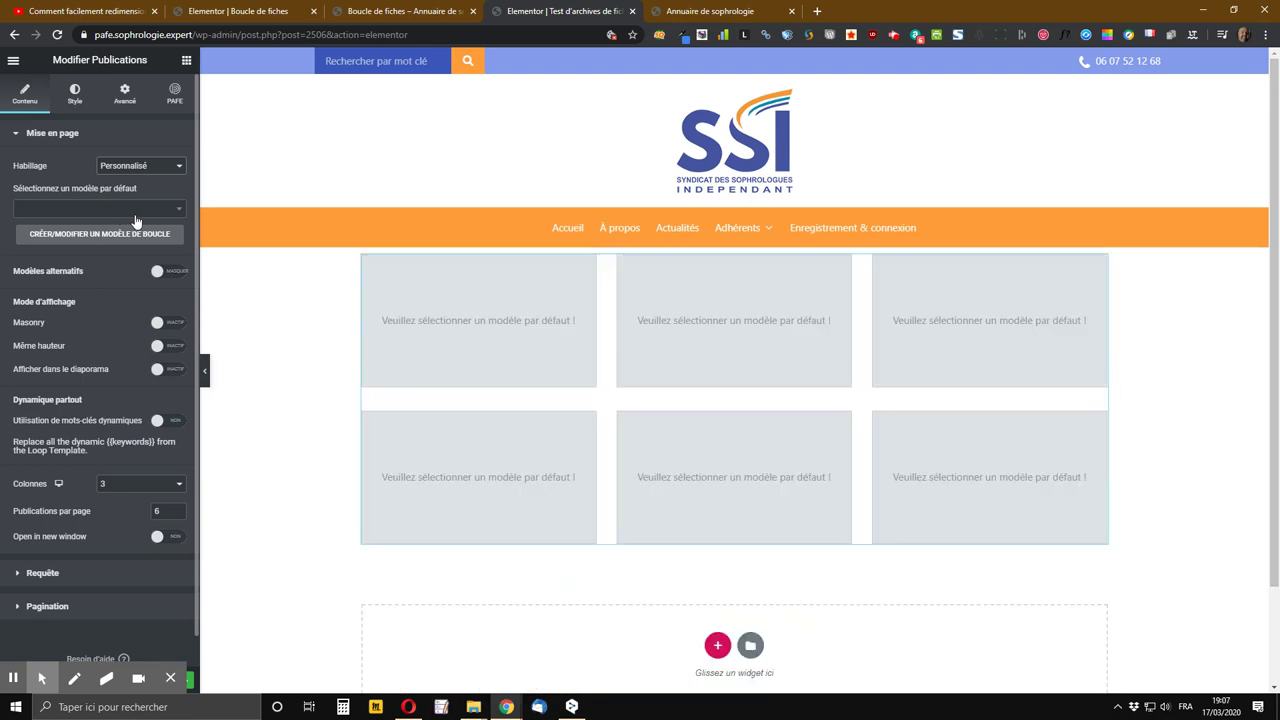
pyautogui.click(157, 214)
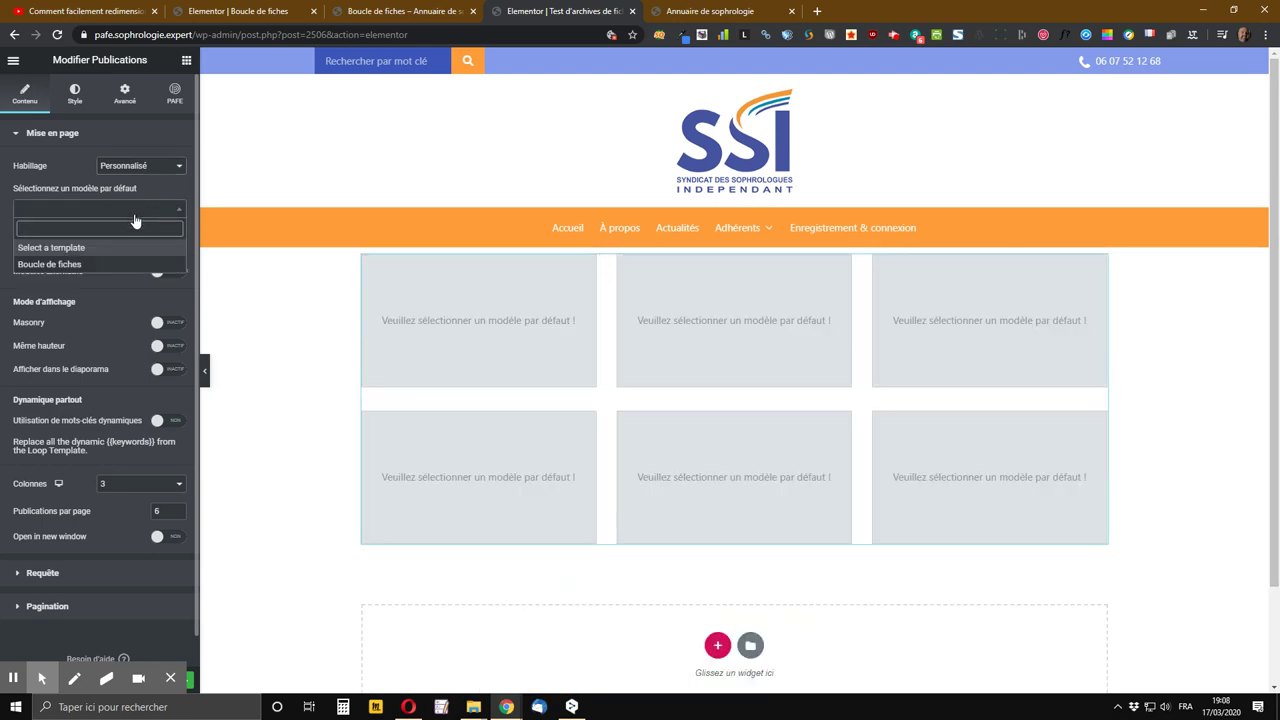
pyautogui.click(36, 266)
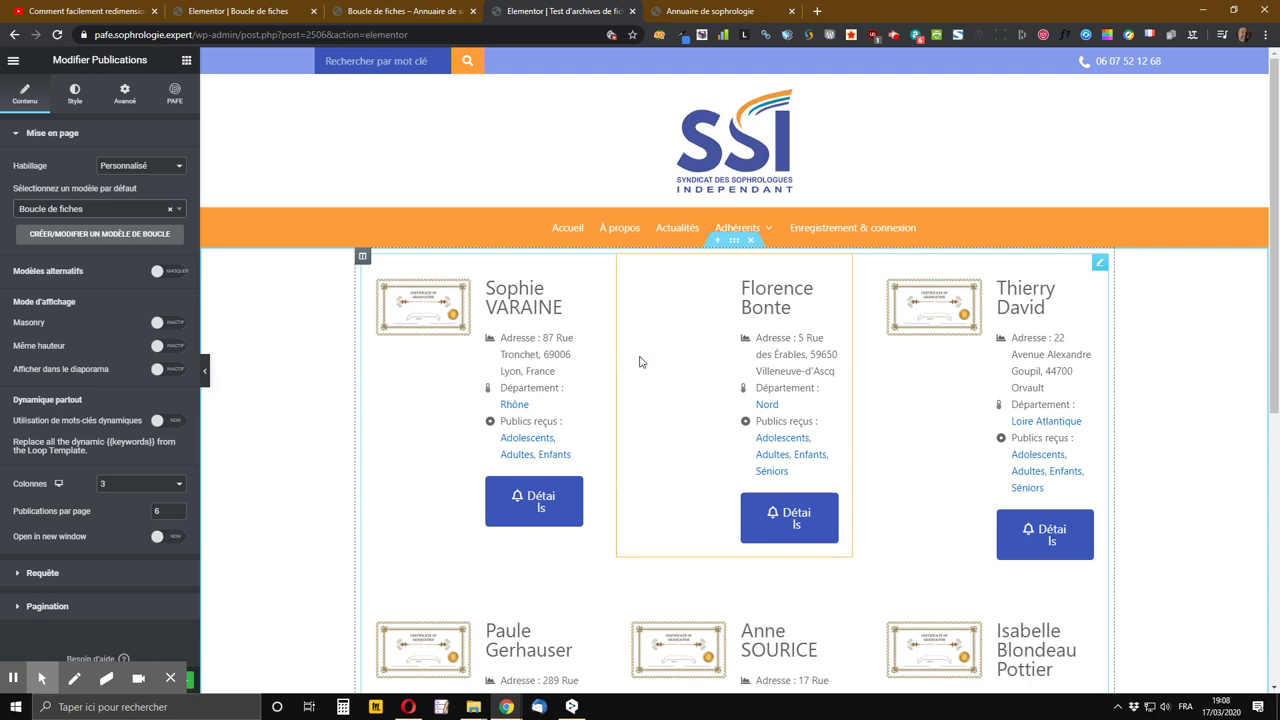
pyautogui.scroll(-2, 660, 360)
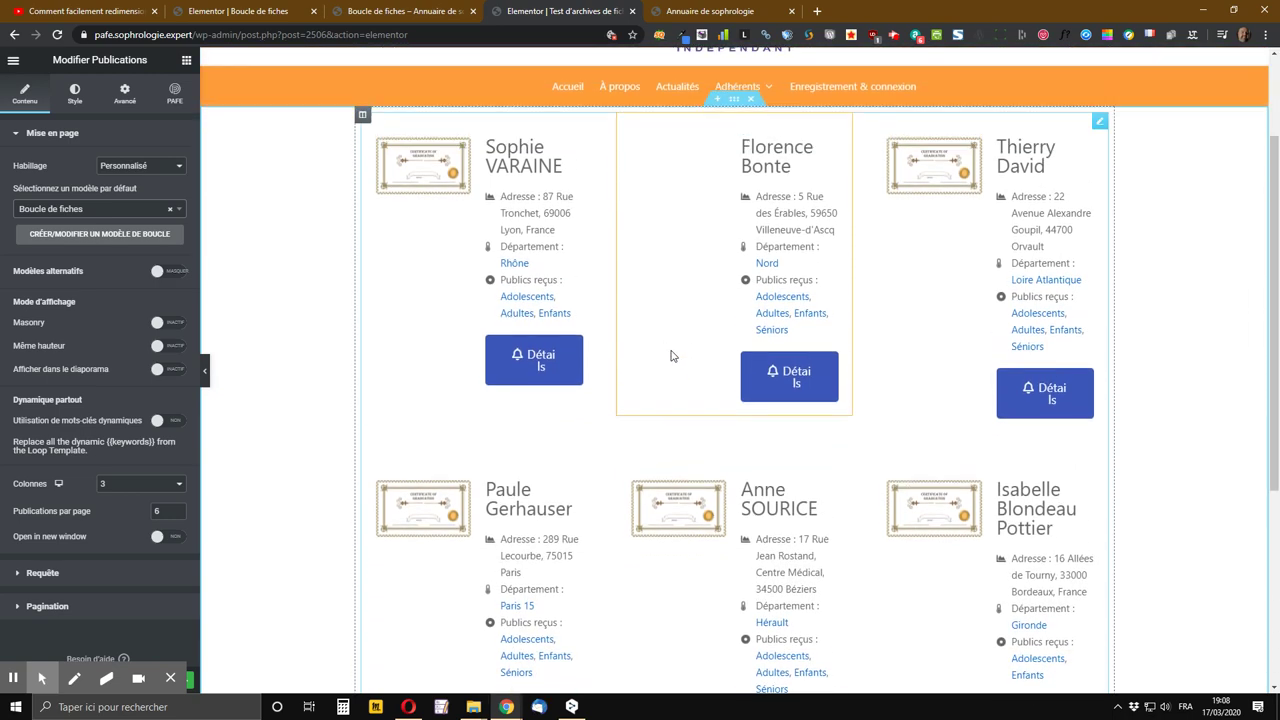
pyautogui.scroll(2, 660, 350)
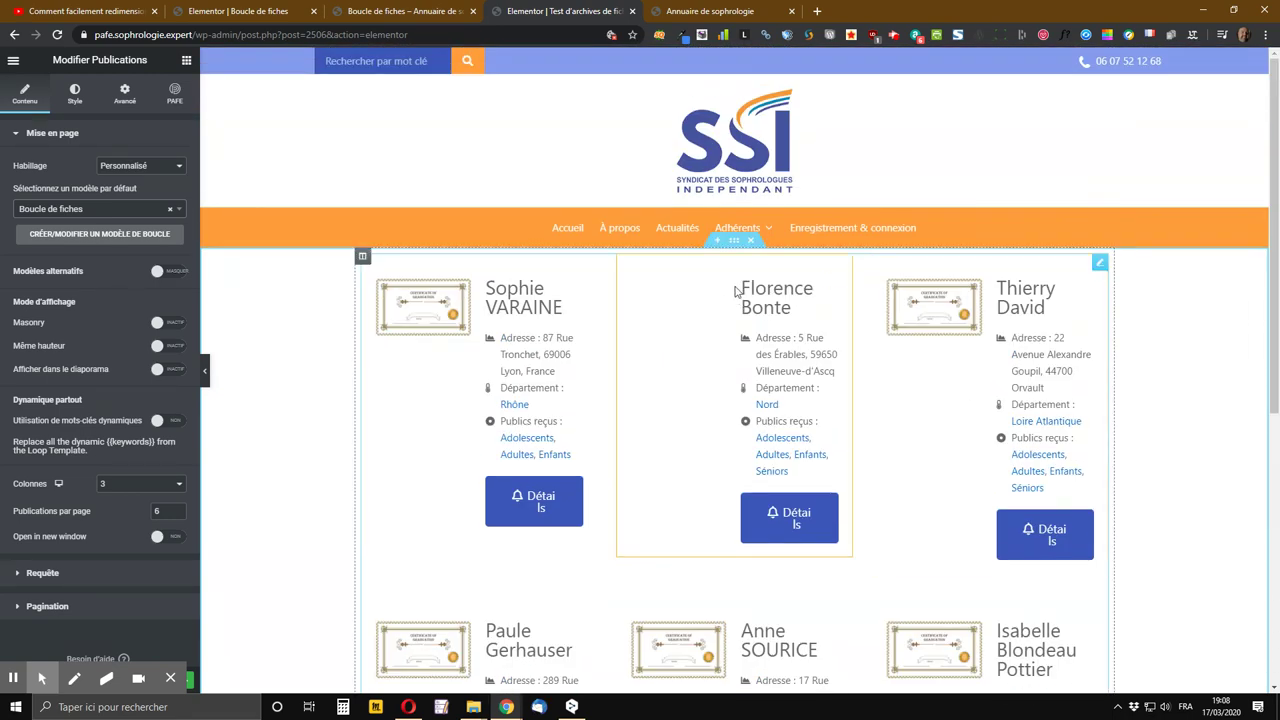
# - Stretch the section holding the Publications widget, set its boxed content width to 1600, and publish the page
pyautogui.click(745, 11)
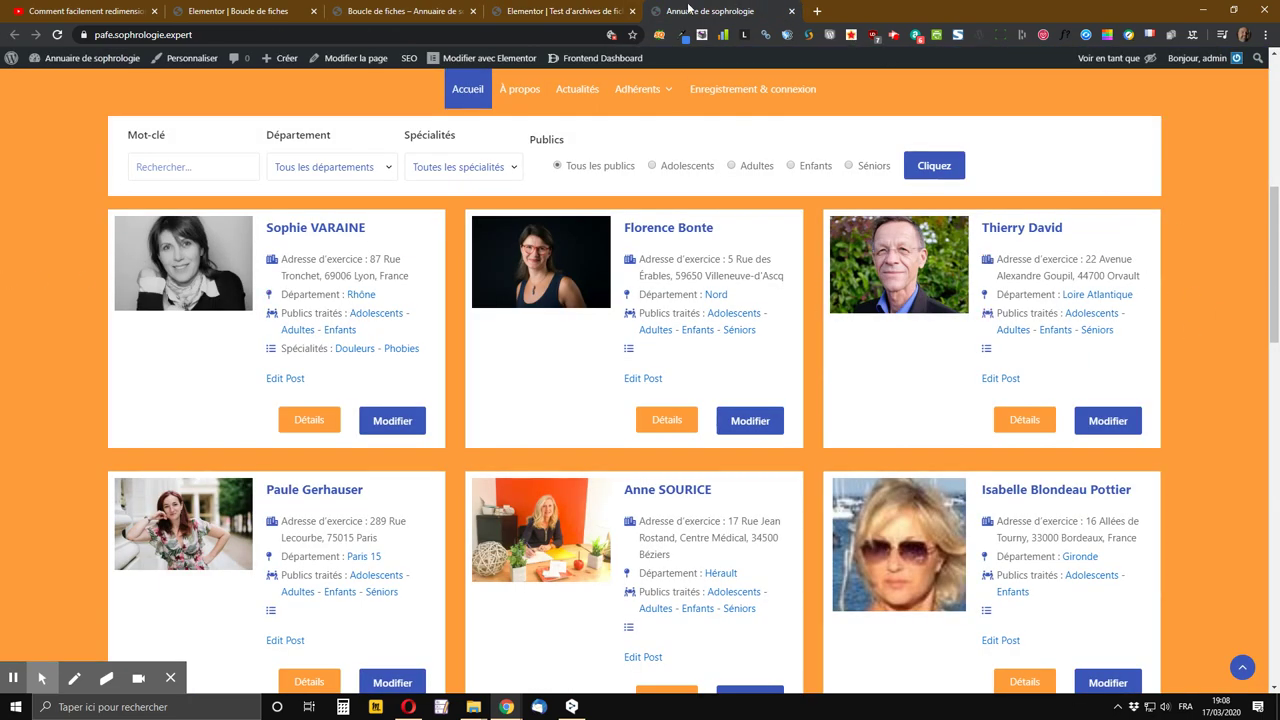
pyautogui.click(585, 10)
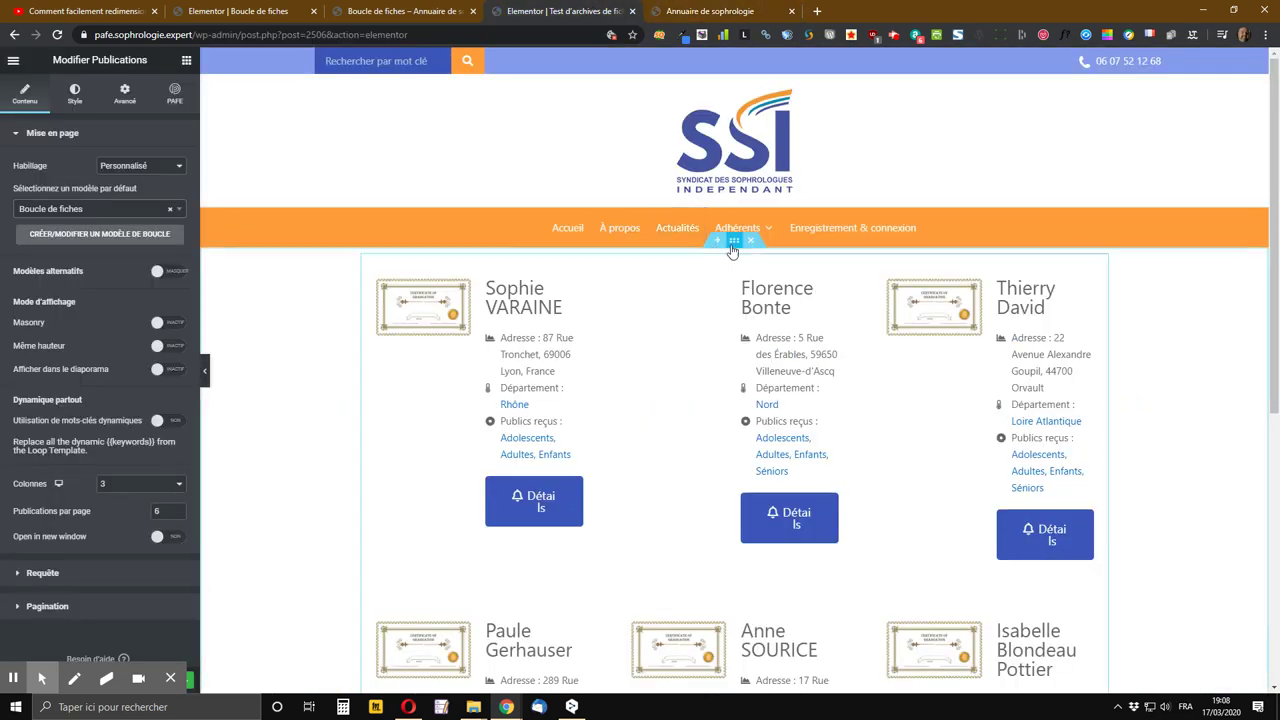
pyautogui.click(733, 241)
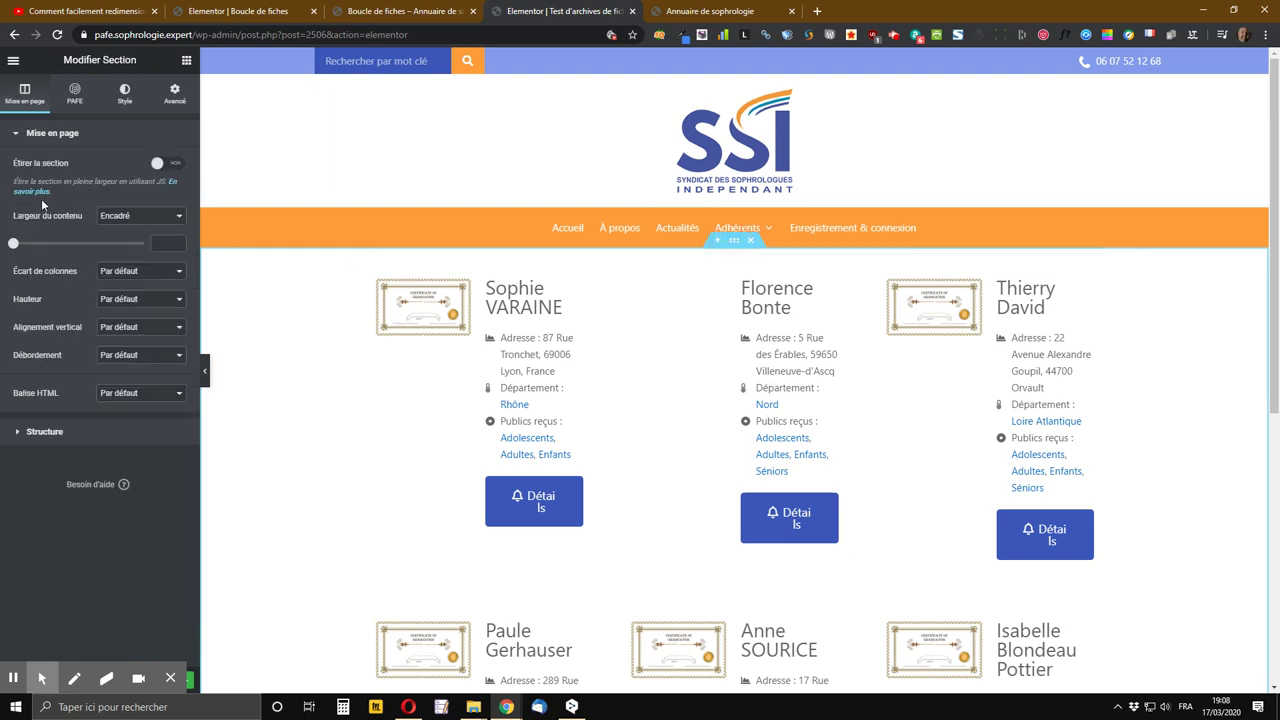
pyautogui.click(160, 164)
pyautogui.moveTo(20, 250); pyautogui.dragTo(147, 246)
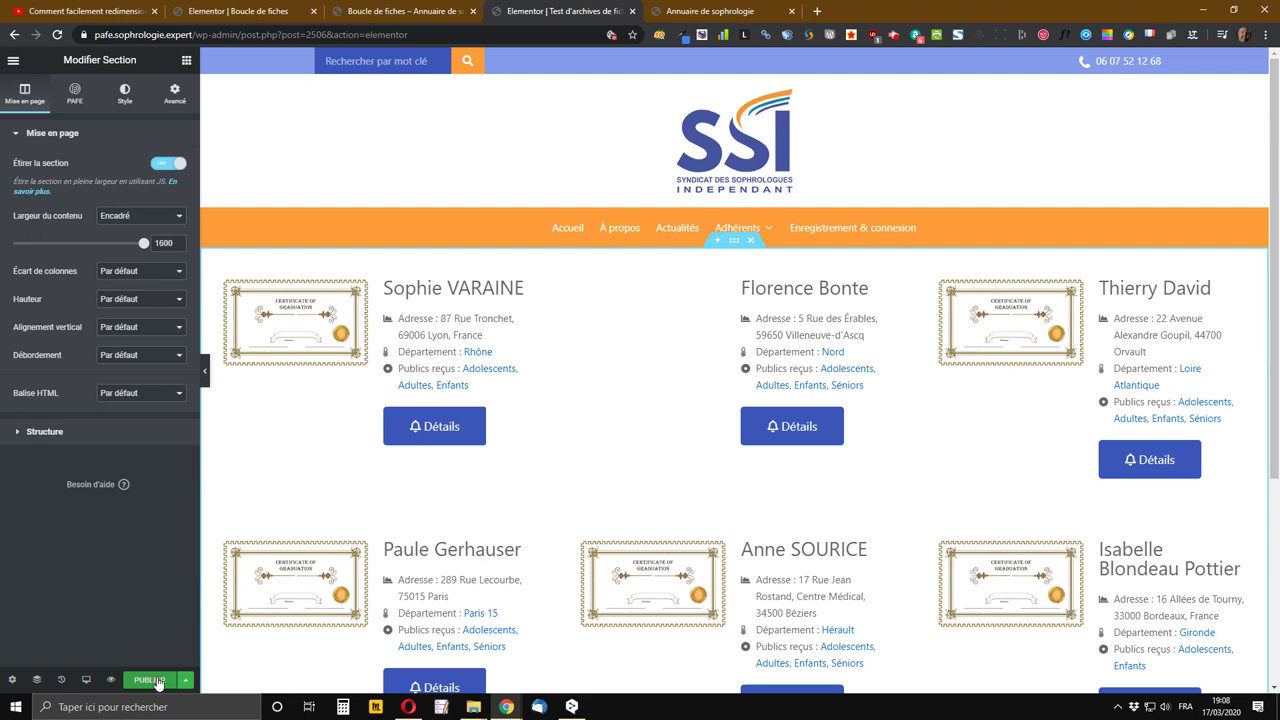
pyautogui.click(157, 681)
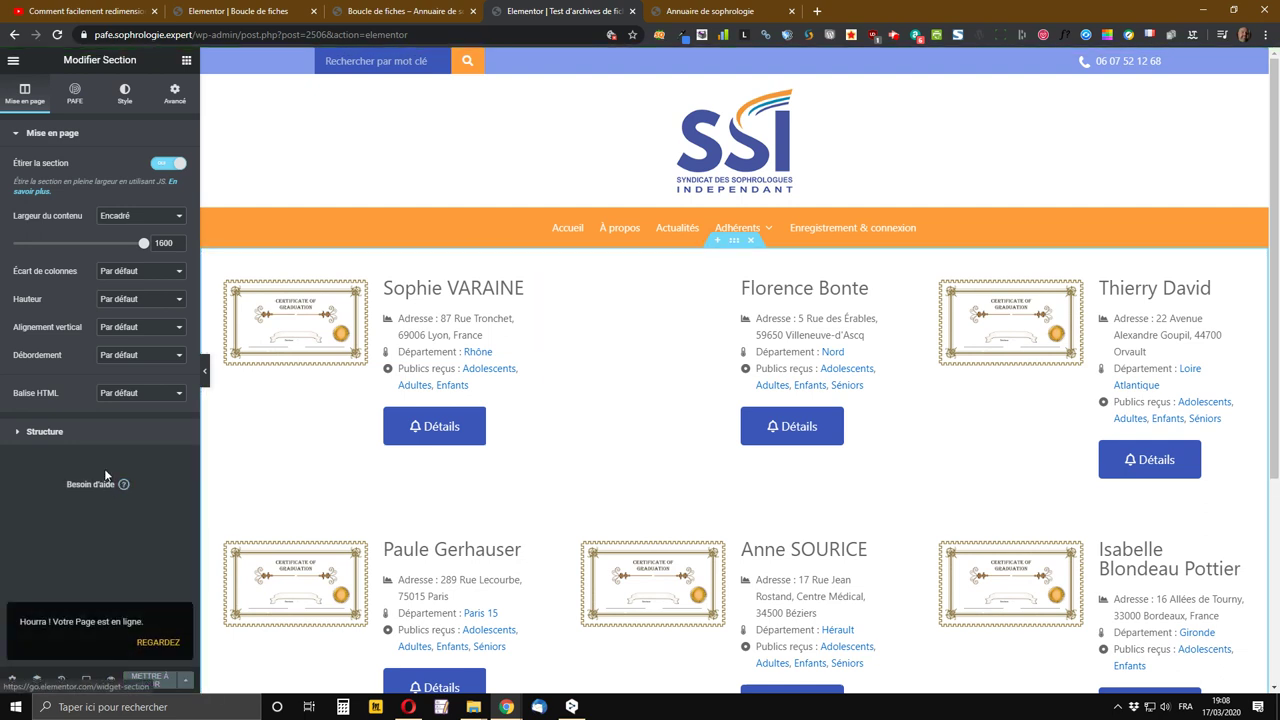
# - View the published page's practitioner cards and follow the second card's Détails button to check the linked fiche
pyautogui.click(163, 642)
pyautogui.click(729, 8)
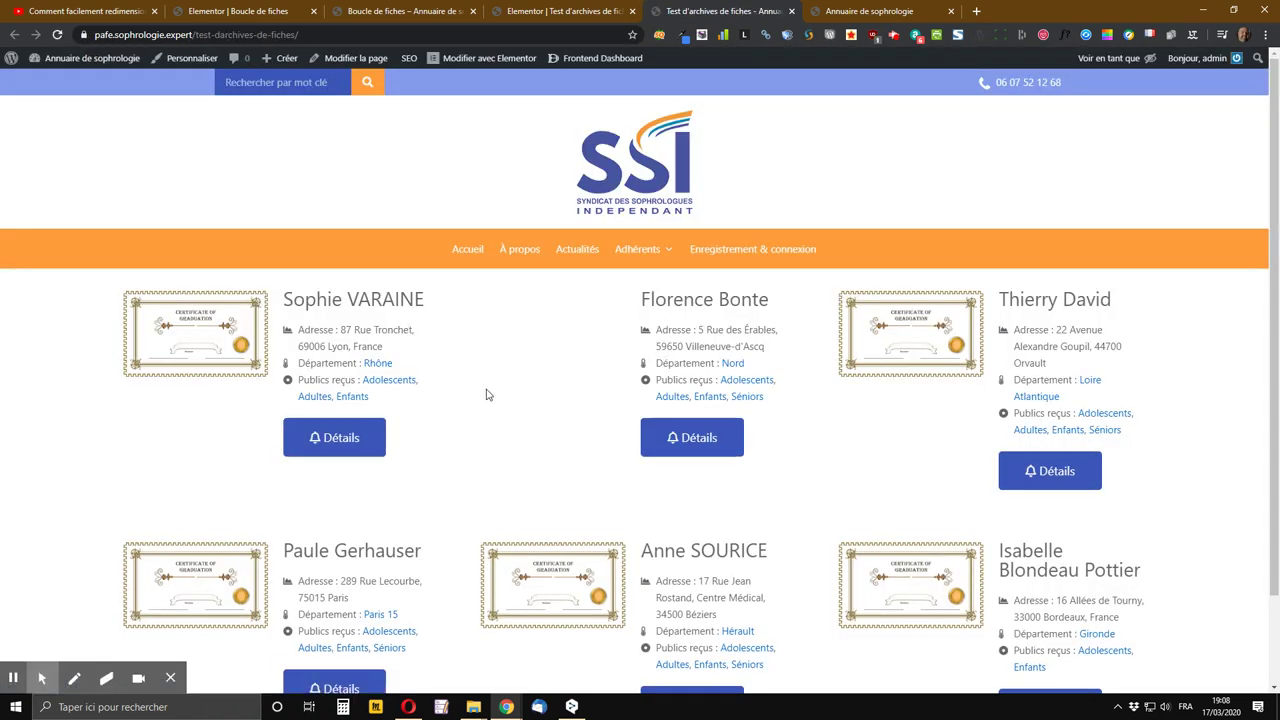
pyautogui.scroll(-2, 786, 378)
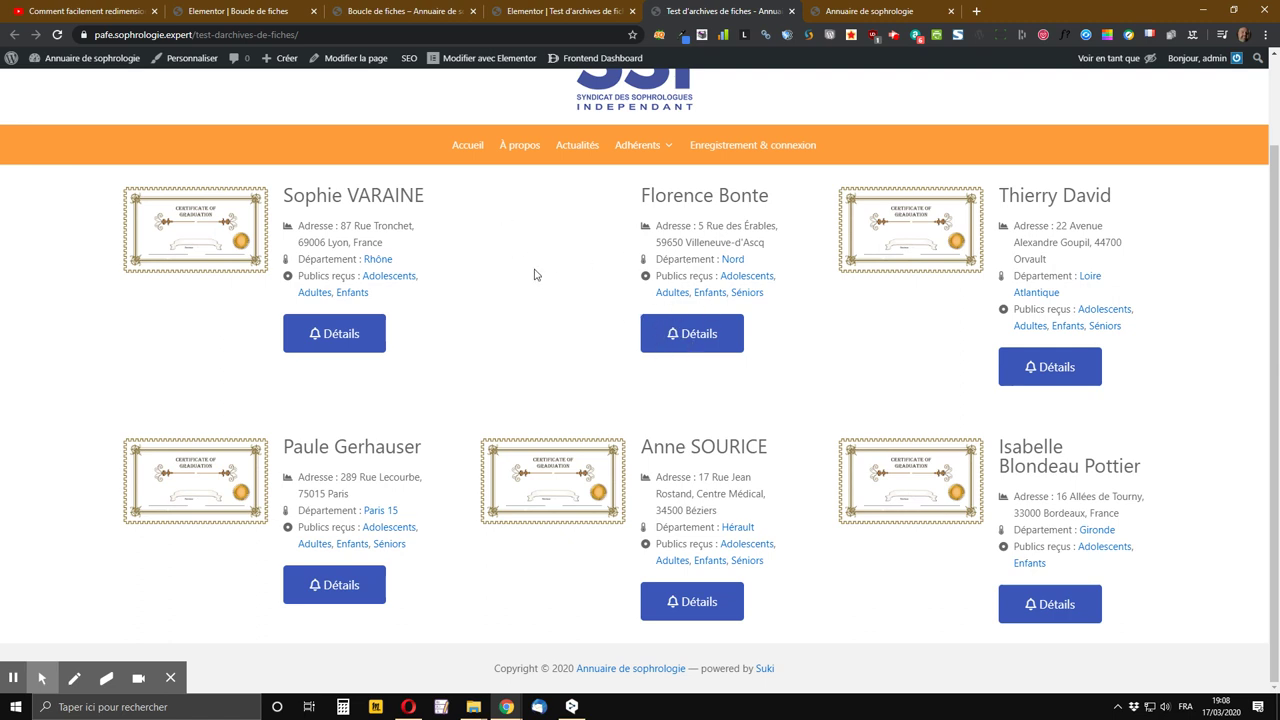
pyautogui.scroll(1, 480, 360)
pyautogui.click(697, 407)
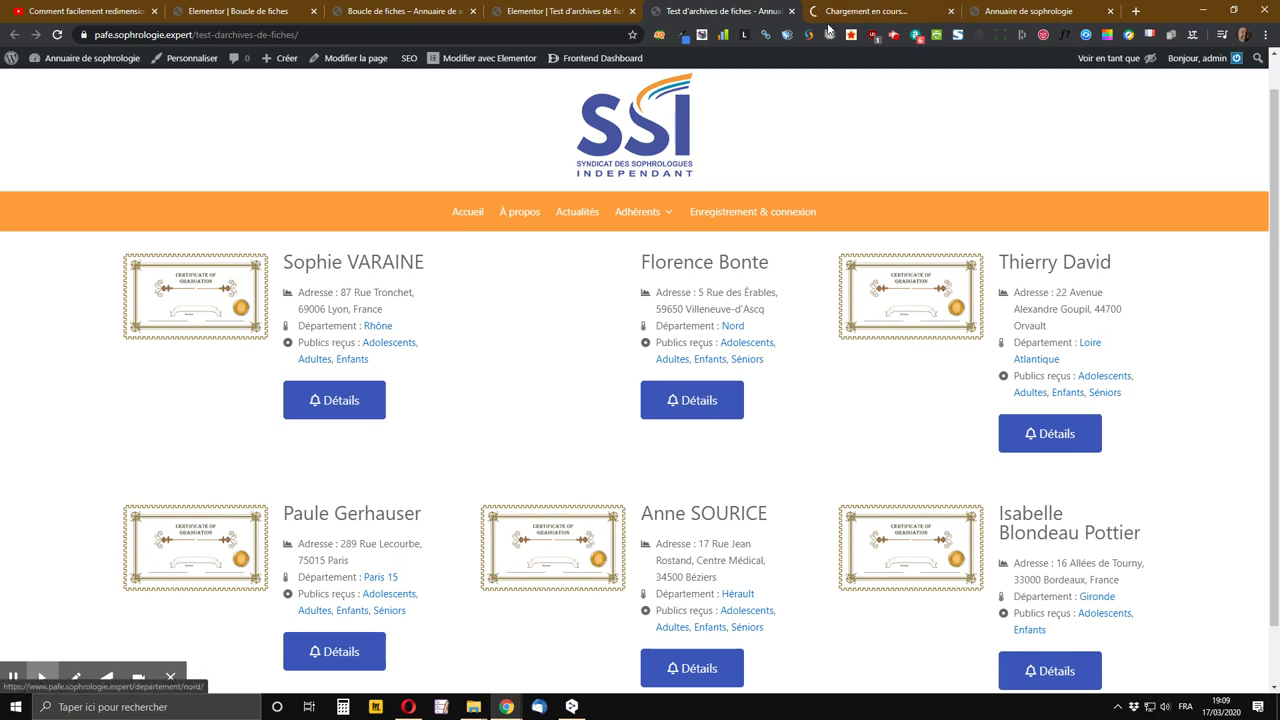
pyautogui.click(856, 10)
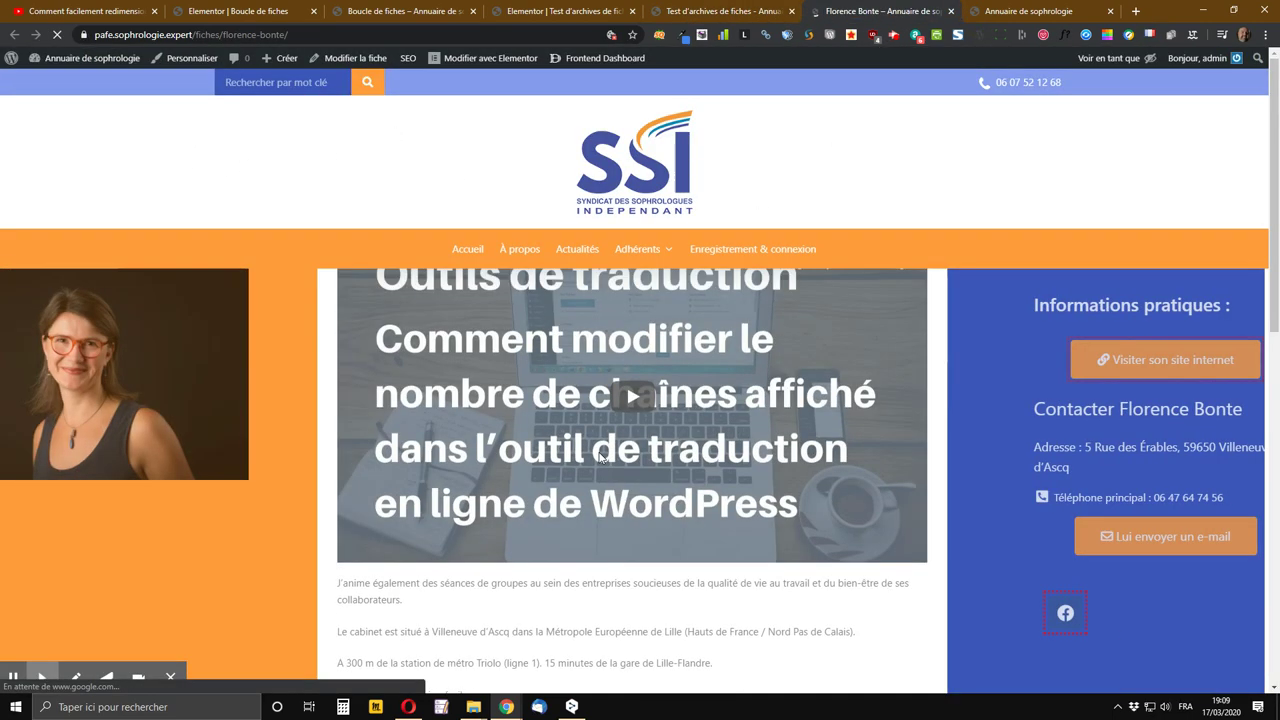
pyautogui.scroll(-3, 602, 460)
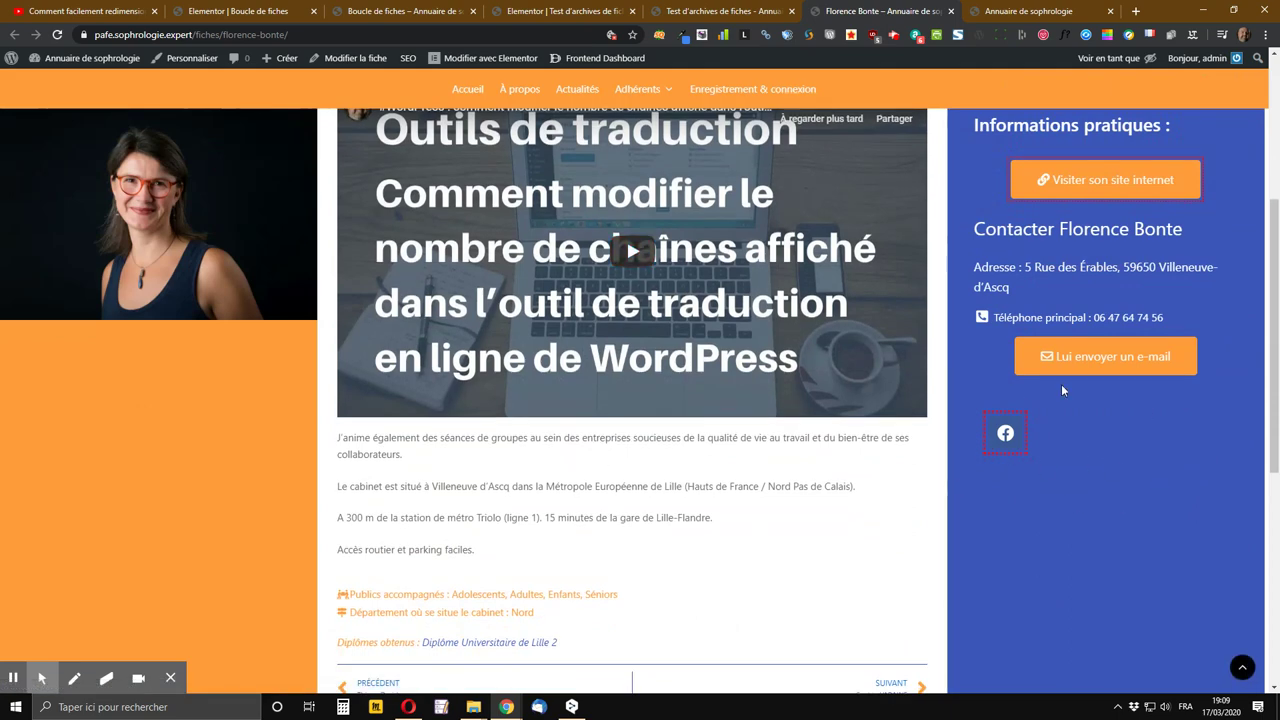
pyautogui.scroll(2, 900, 530)
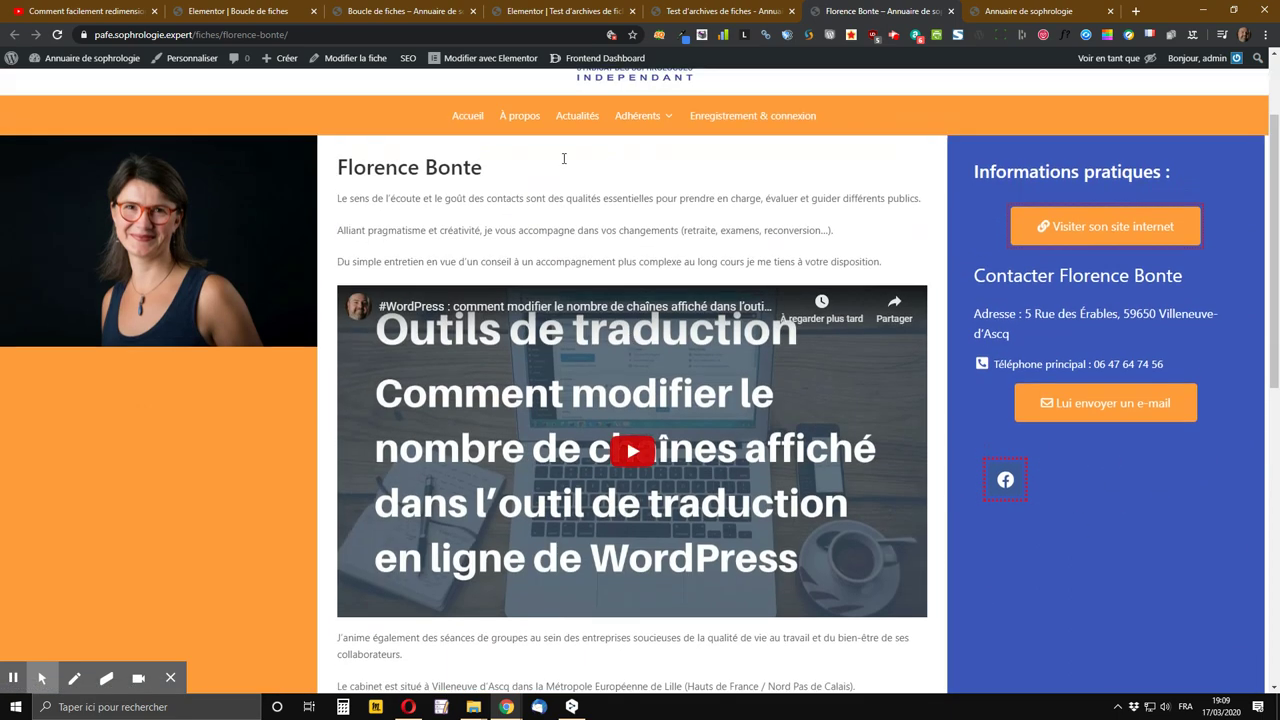
# - Open the practitioner's fiche in the WordPress editor, check its contact, Diplômes obtenus and Diplôme fields, and return to the public fiche without saving
pyautogui.click(344, 64)
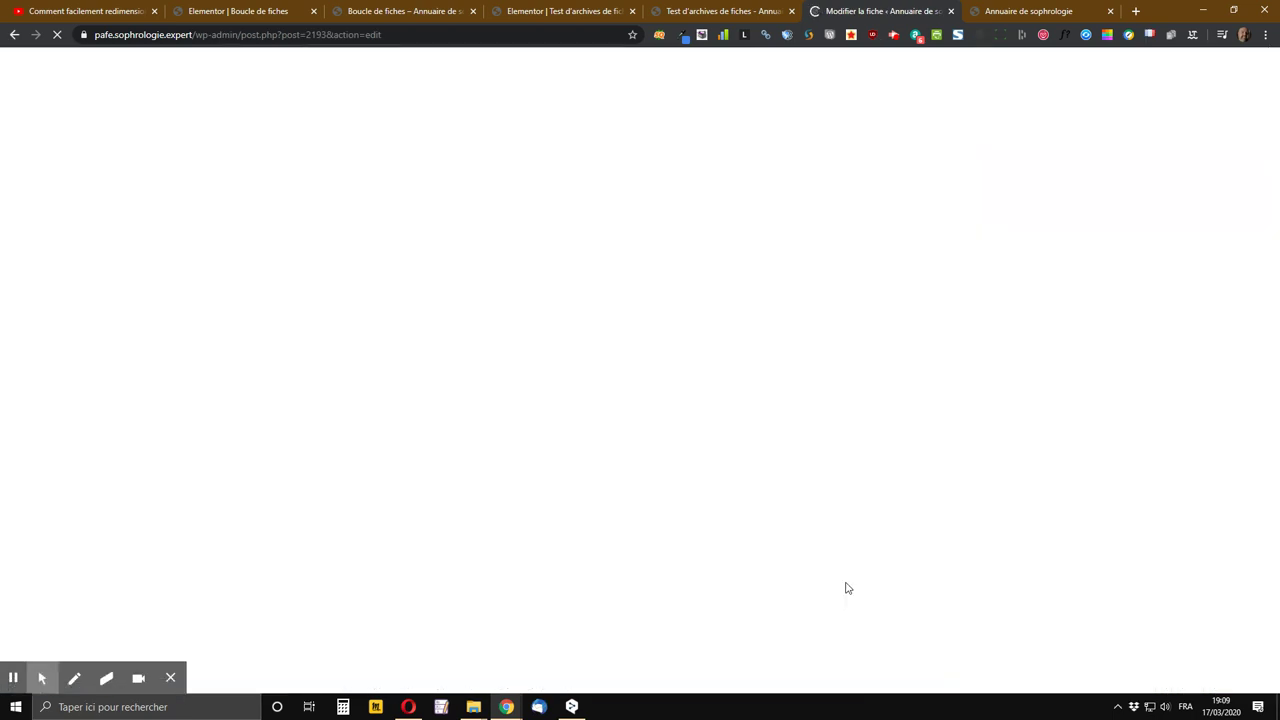
pyautogui.scroll(-3, 480, 265)
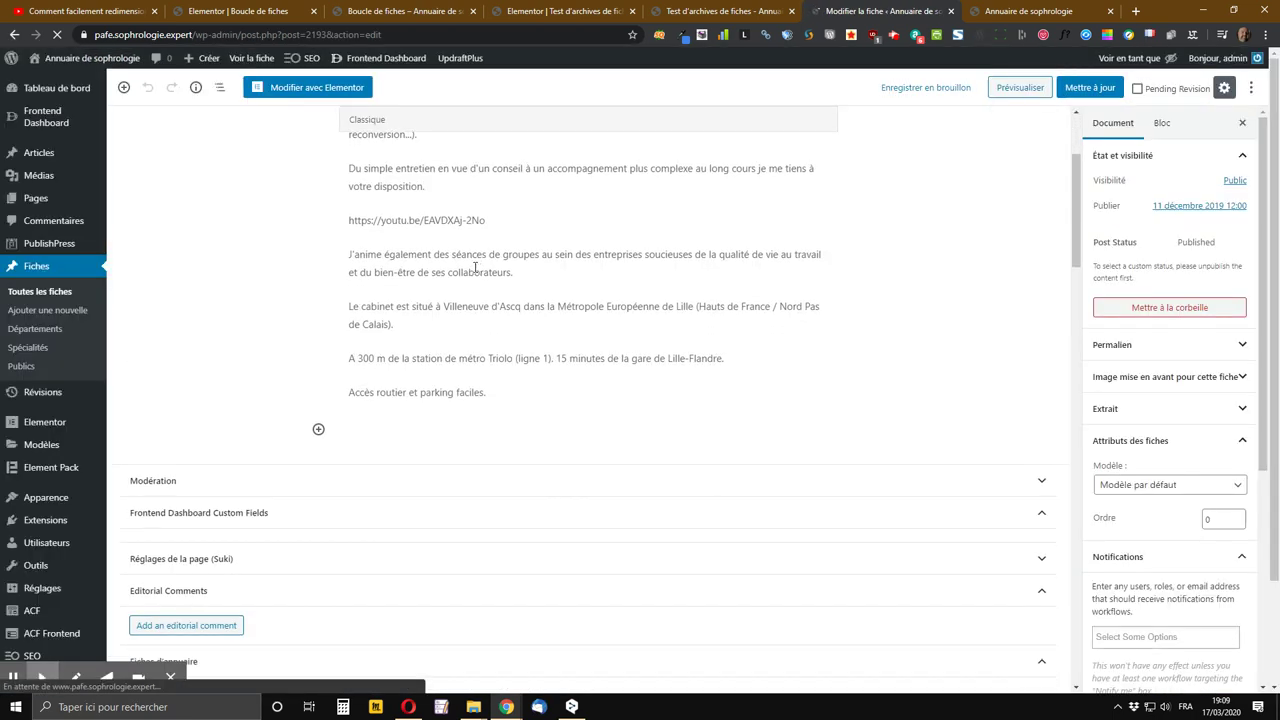
pyautogui.click(475, 266)
pyautogui.scroll(-10, 380, 285)
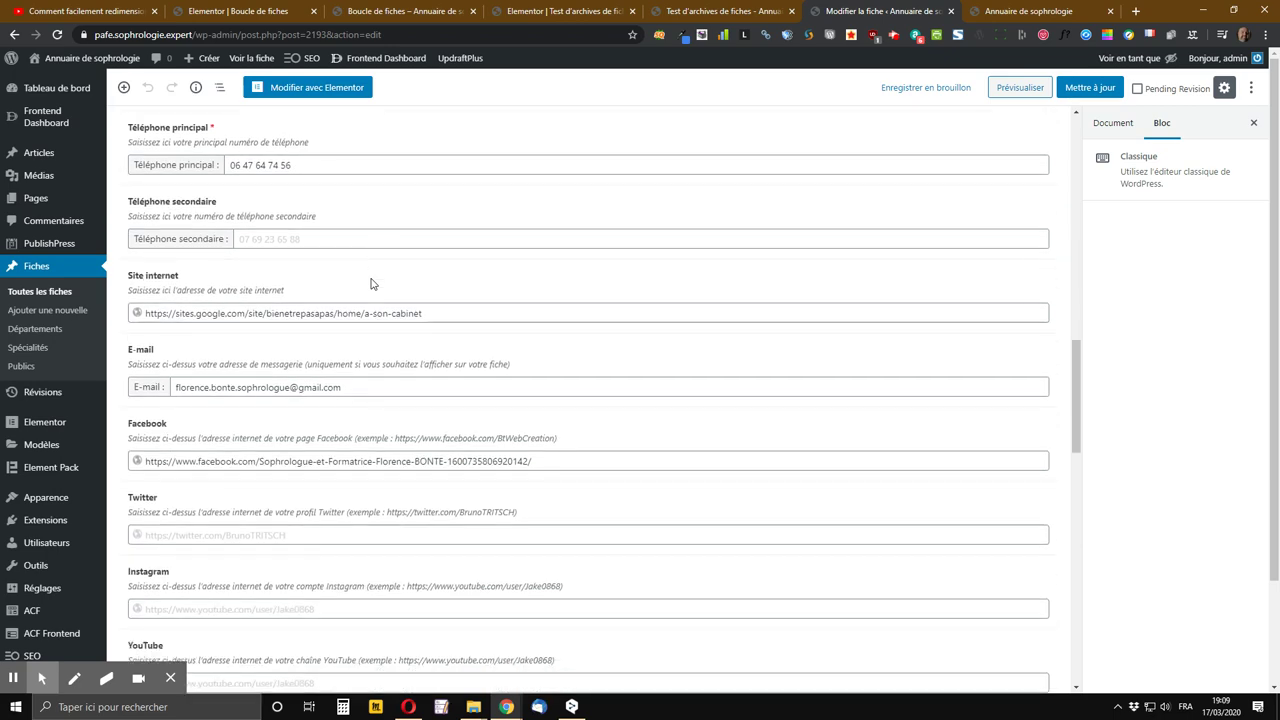
pyautogui.scroll(-10, 370, 284)
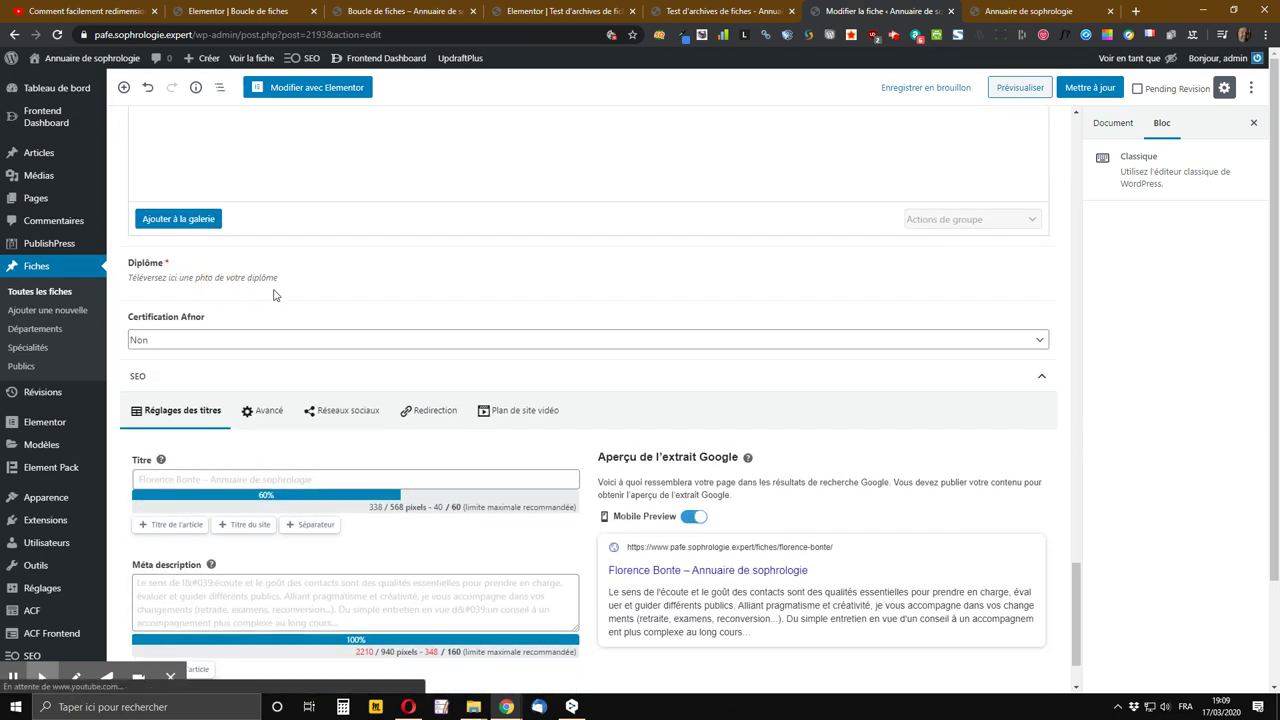
pyautogui.click(218, 281)
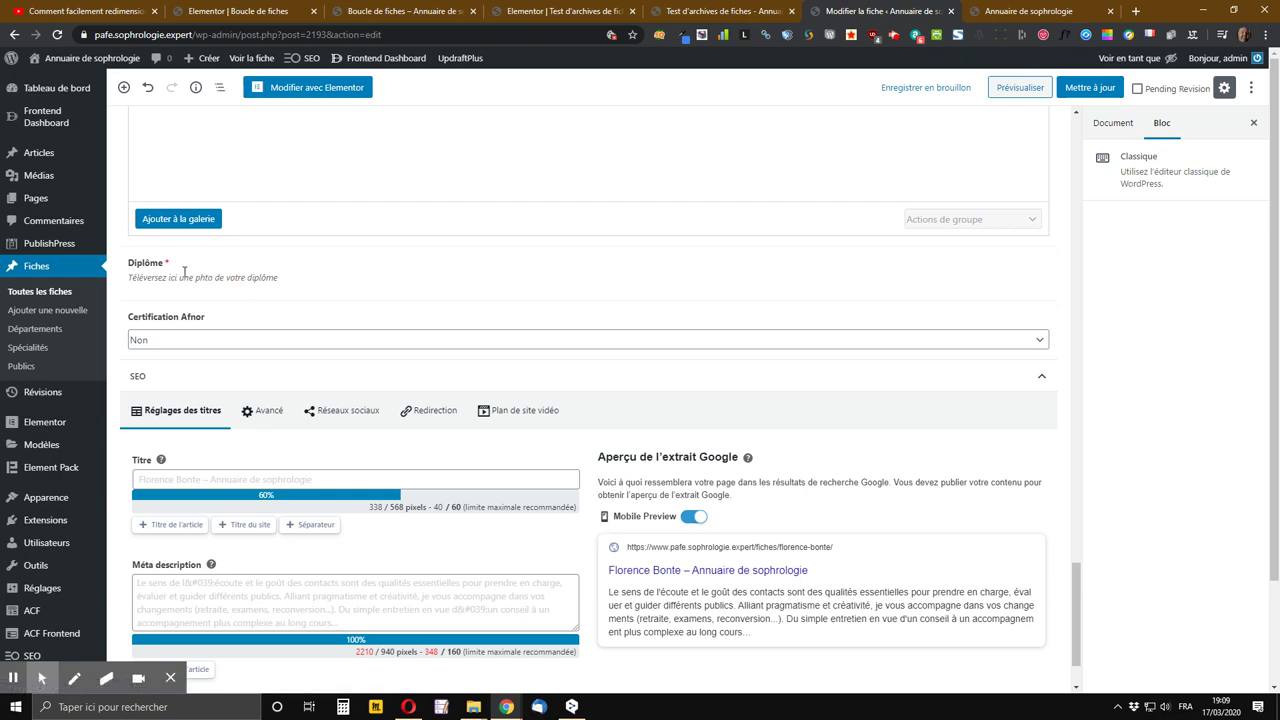
pyautogui.scroll(5, 640, 272)
pyautogui.scroll(3, 640, 272)
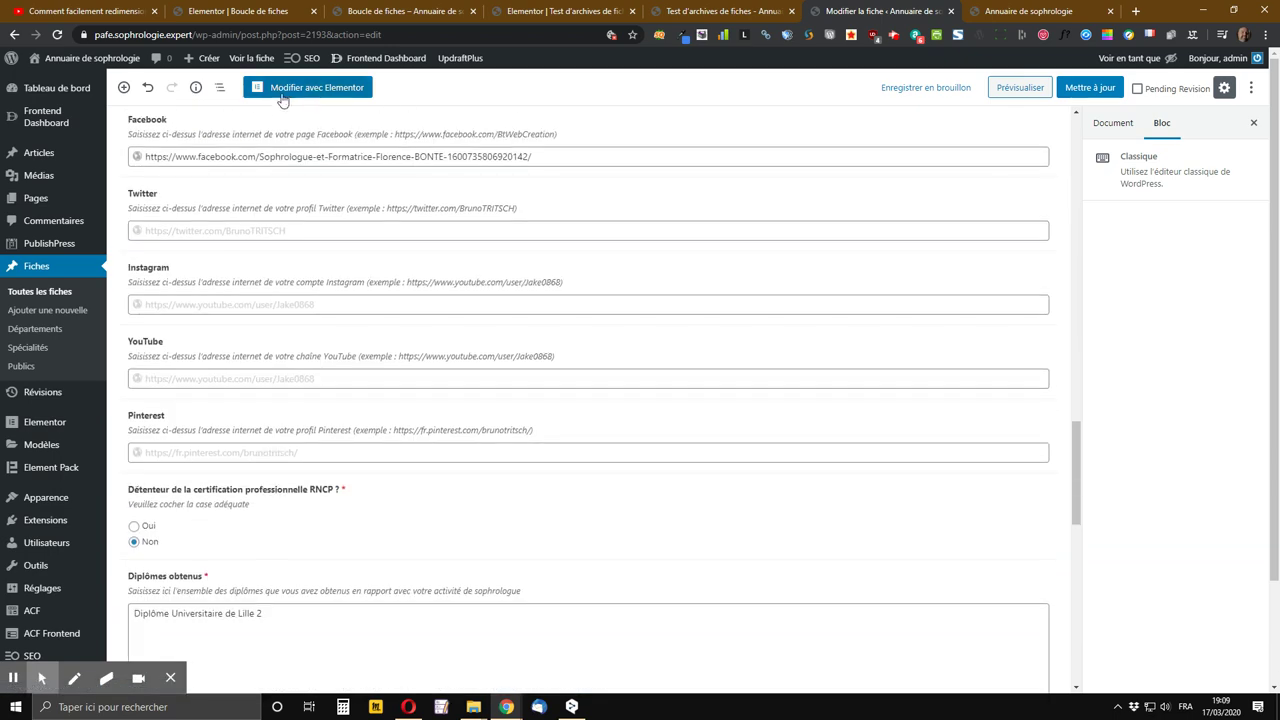
pyautogui.click(254, 60)
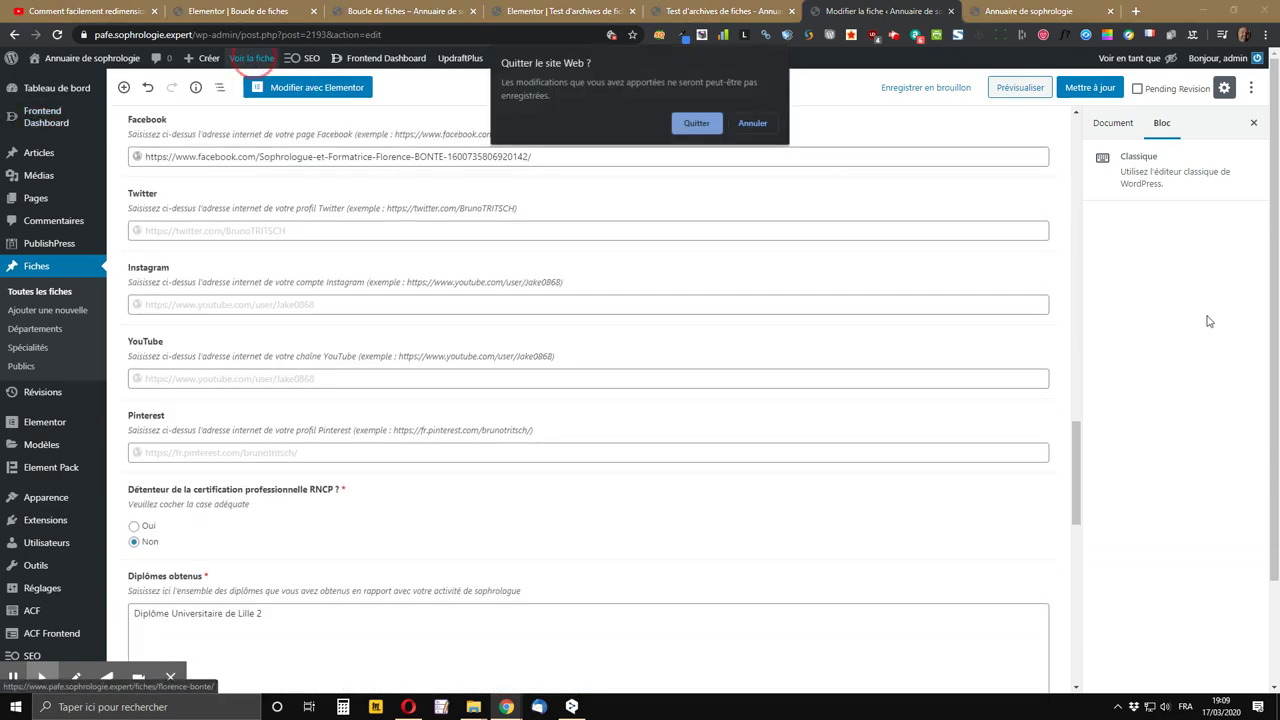
pyautogui.click(695, 124)
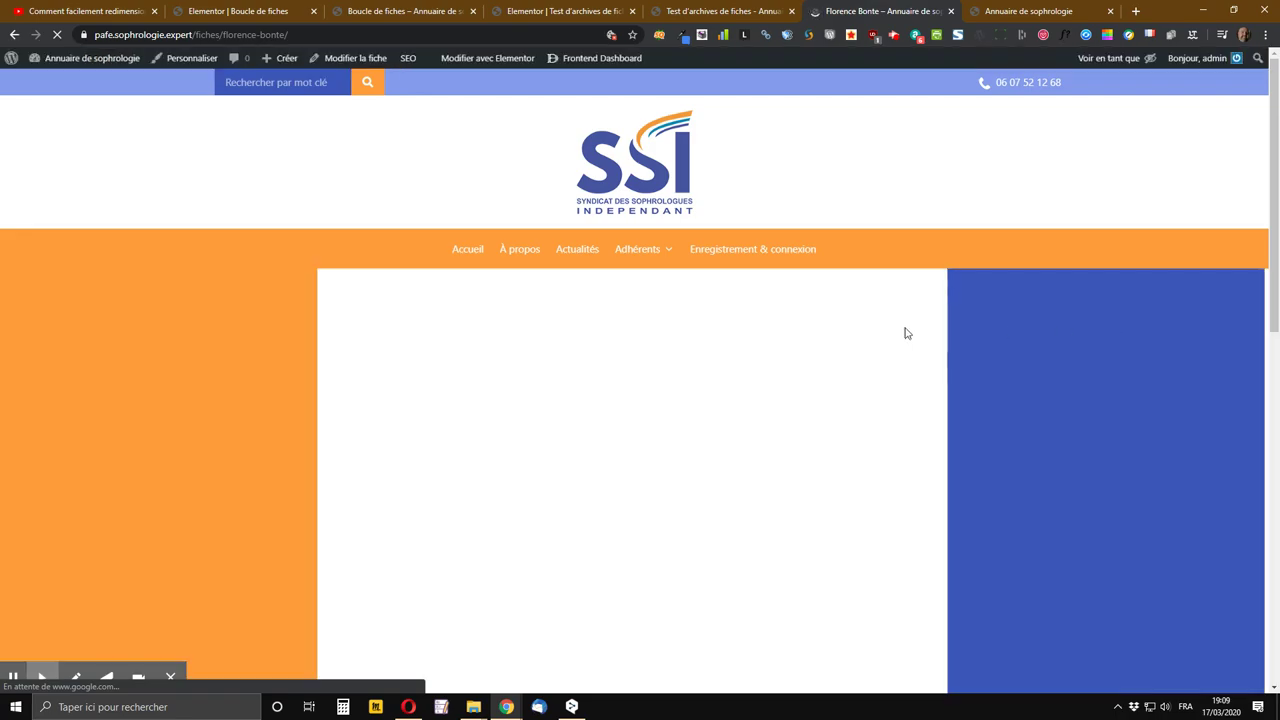
# - Open the fiche's front-end Modification de la fiche form, review its fields through Diplôme and Spécialités, and return to the published cards page
pyautogui.scroll(-10, 800, 358)
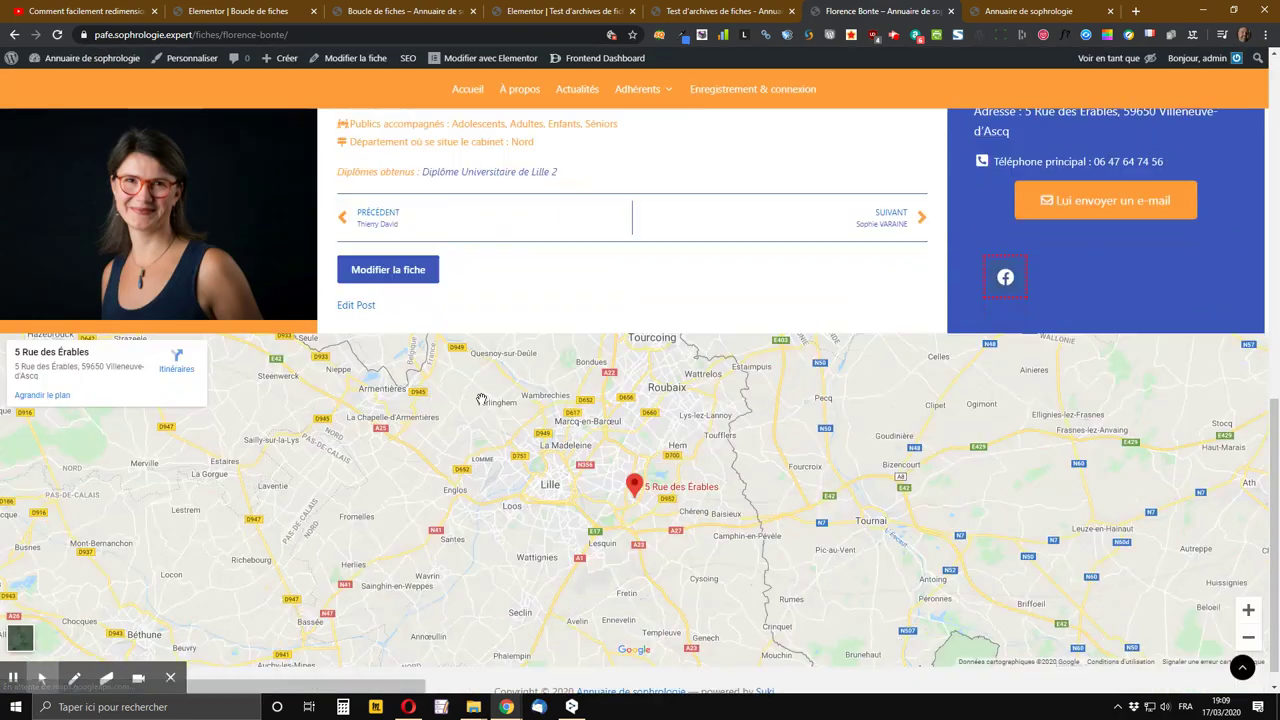
pyautogui.click(383, 246)
pyautogui.scroll(-5, 503, 402)
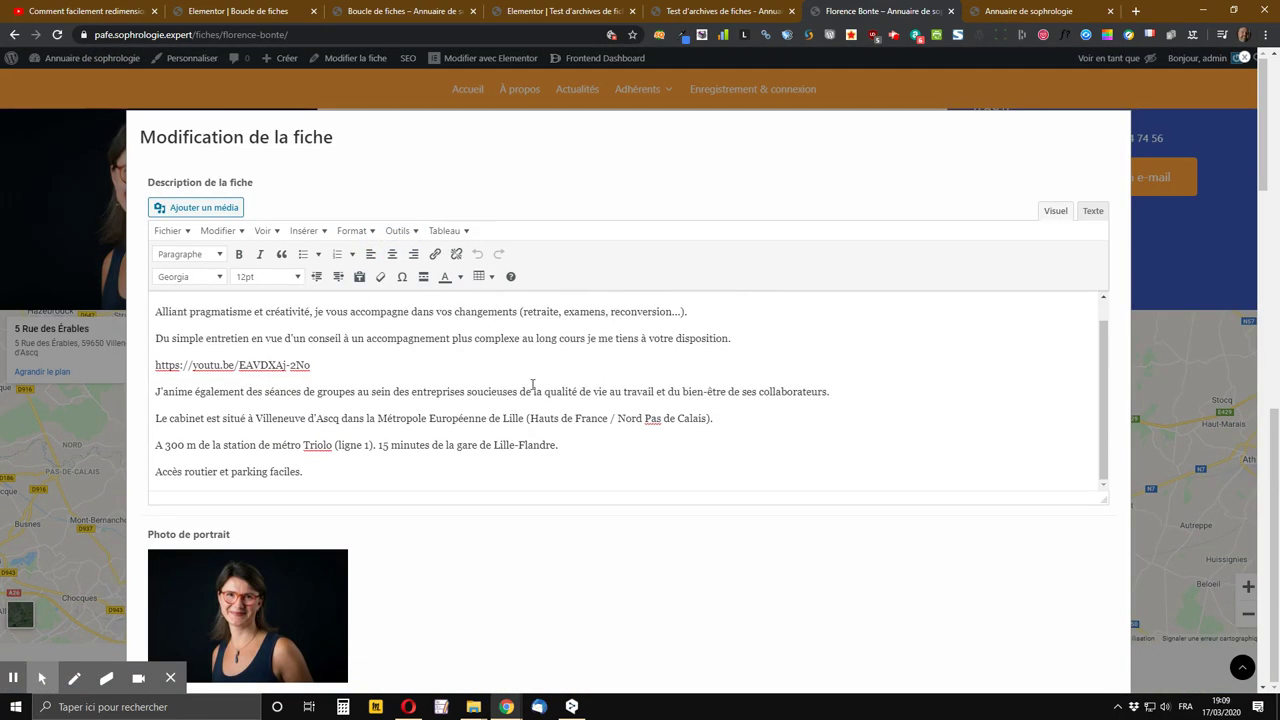
pyautogui.scroll(-7, 503, 402)
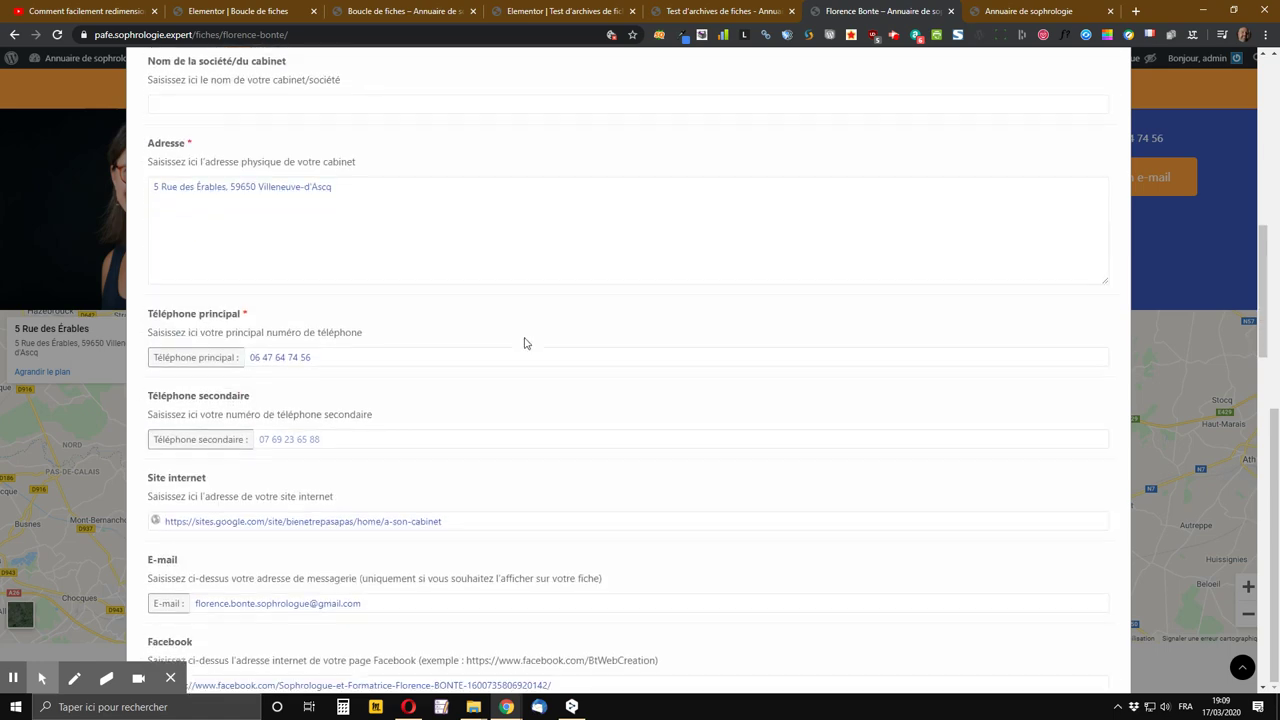
pyautogui.scroll(-5, 510, 342)
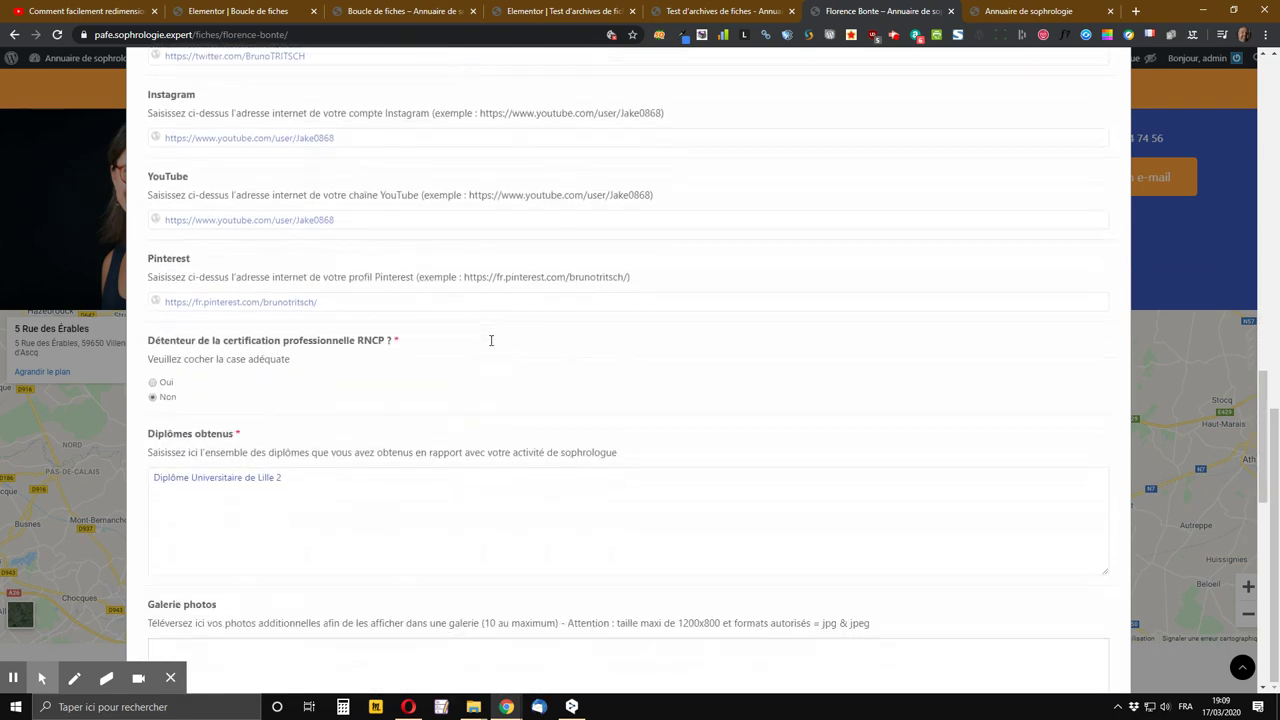
pyautogui.scroll(-7, 487, 346)
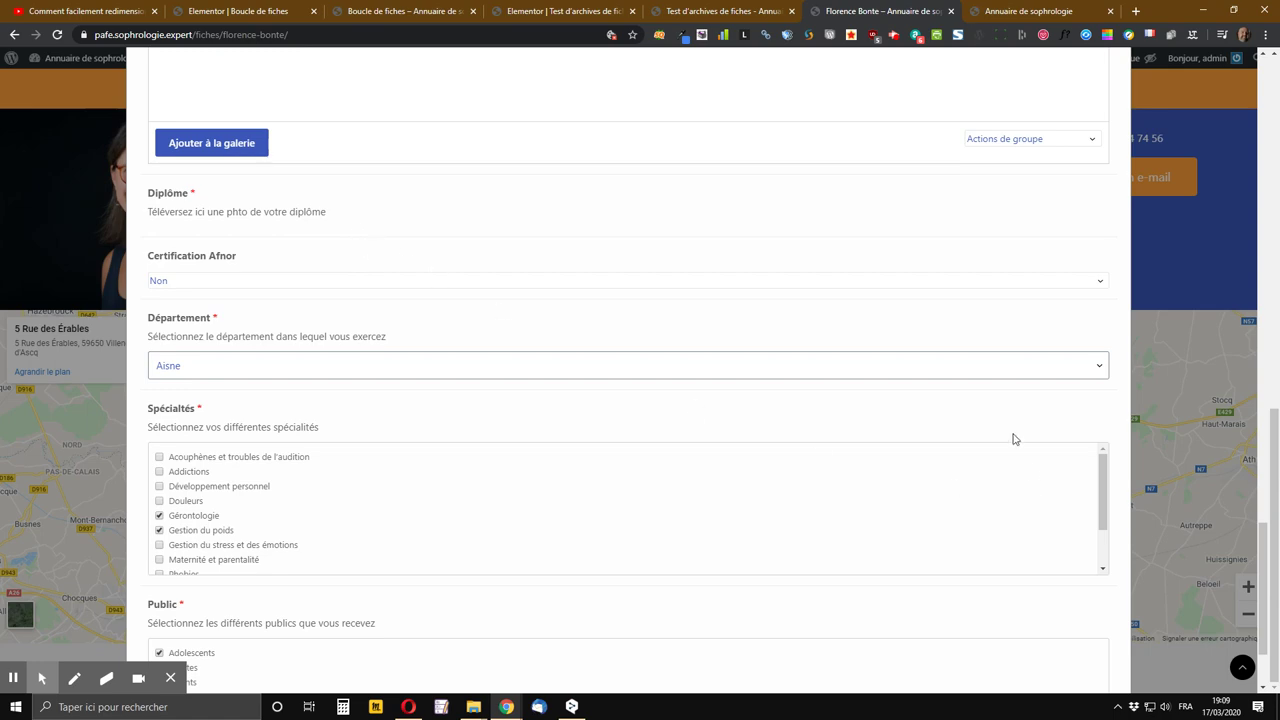
pyautogui.scroll(8, 943, 346)
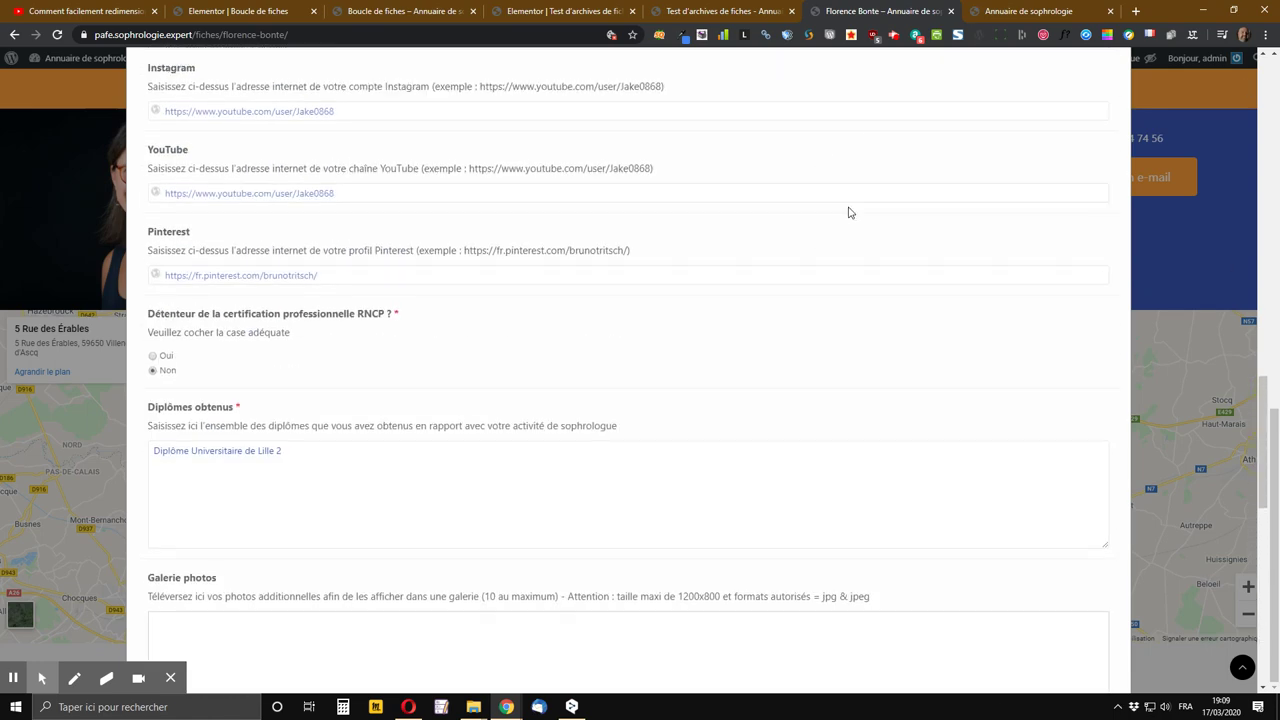
pyautogui.scroll(10, 849, 212)
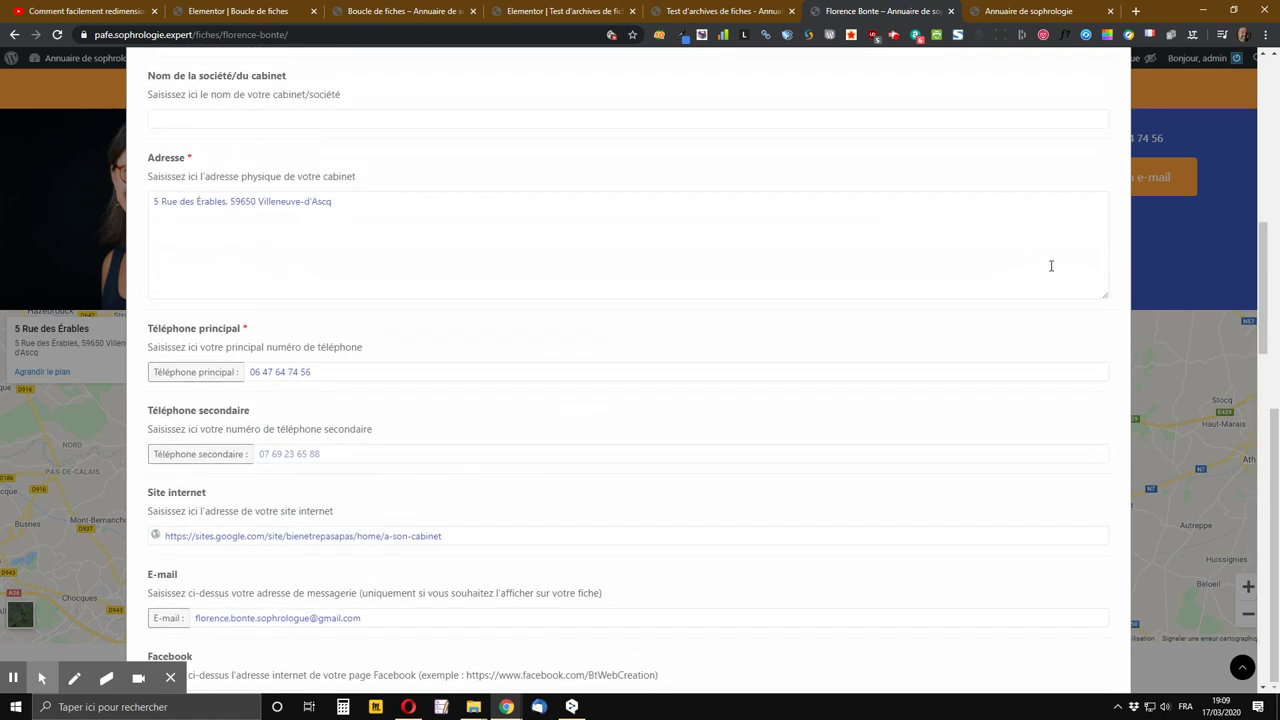
pyautogui.click(950, 11)
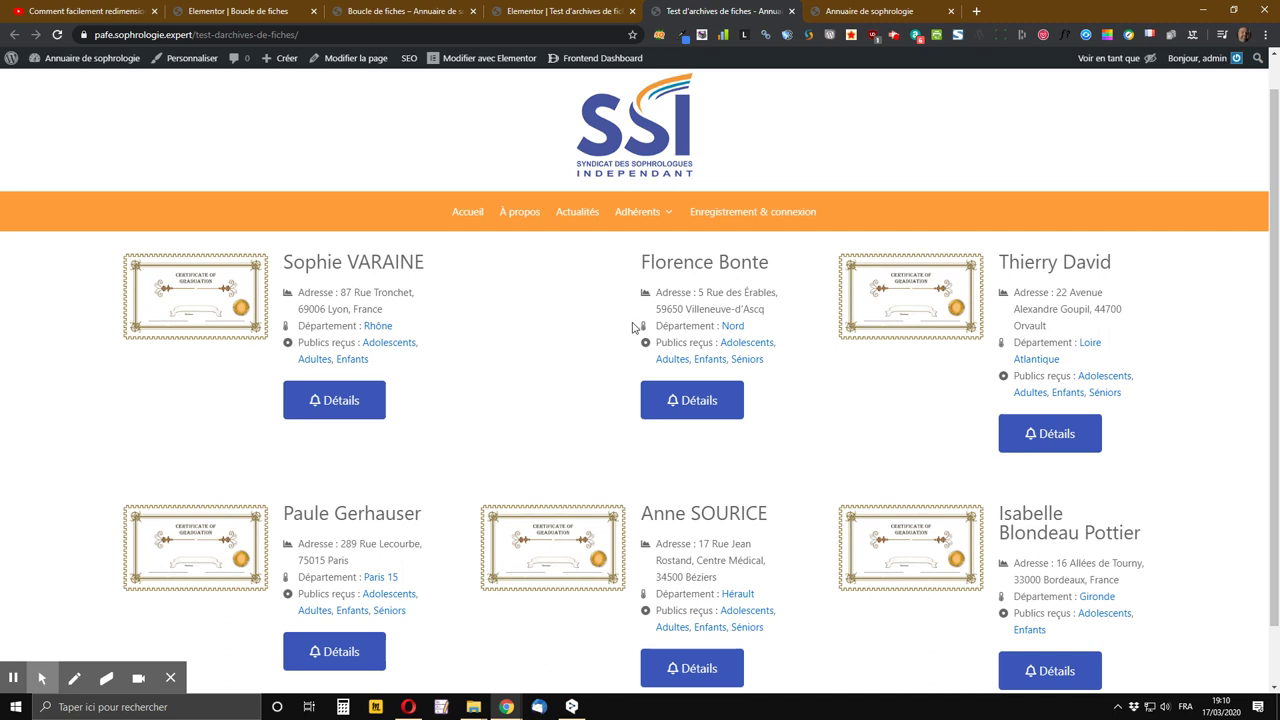
pyautogui.scroll(-1, 627, 326)
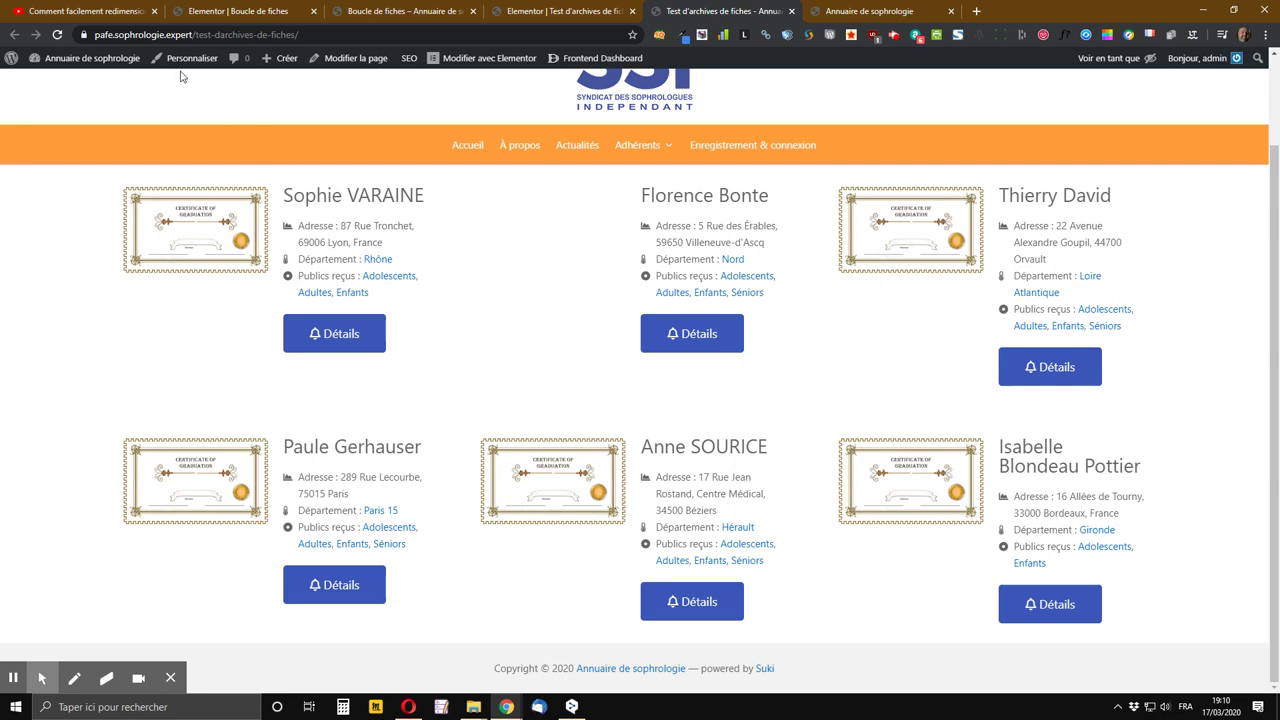
# - Switch to YouTube and like the video about resizing images online with Iloveimg
pyautogui.click(88, 10)
pyautogui.scroll(-3, 591, 326)
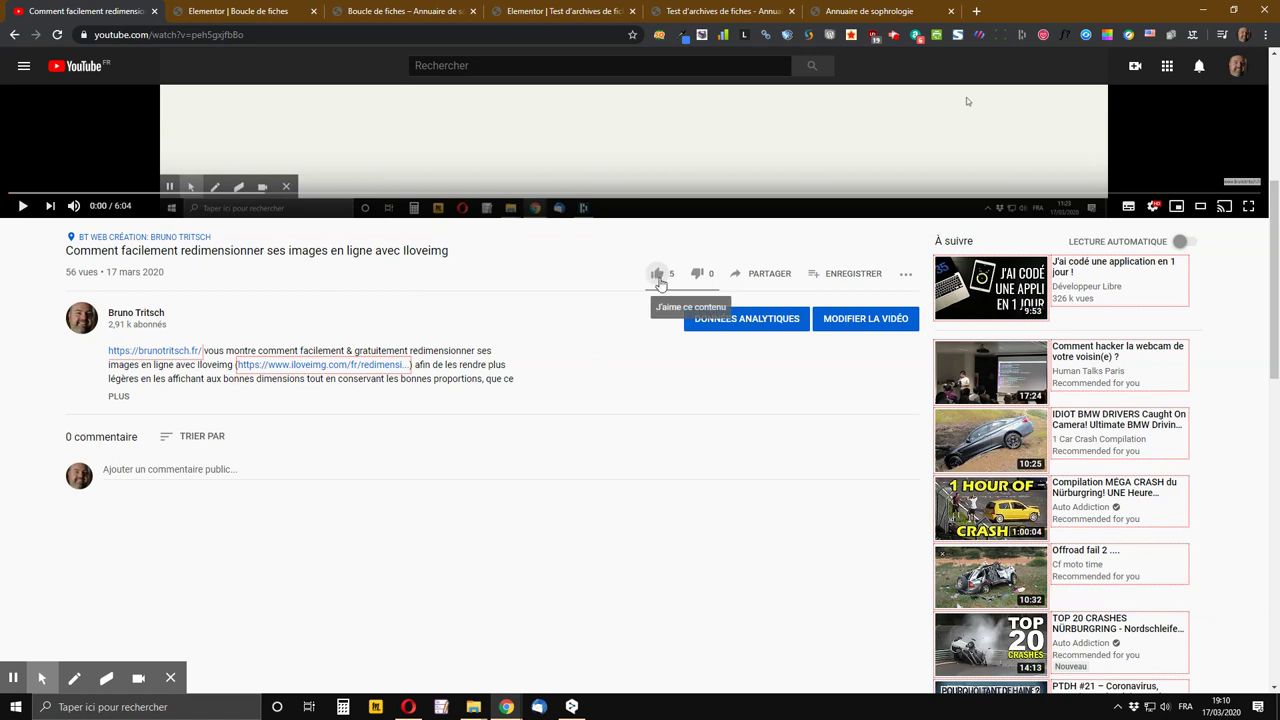
pyautogui.click(659, 285)
pyautogui.scroll(2, 656, 286)
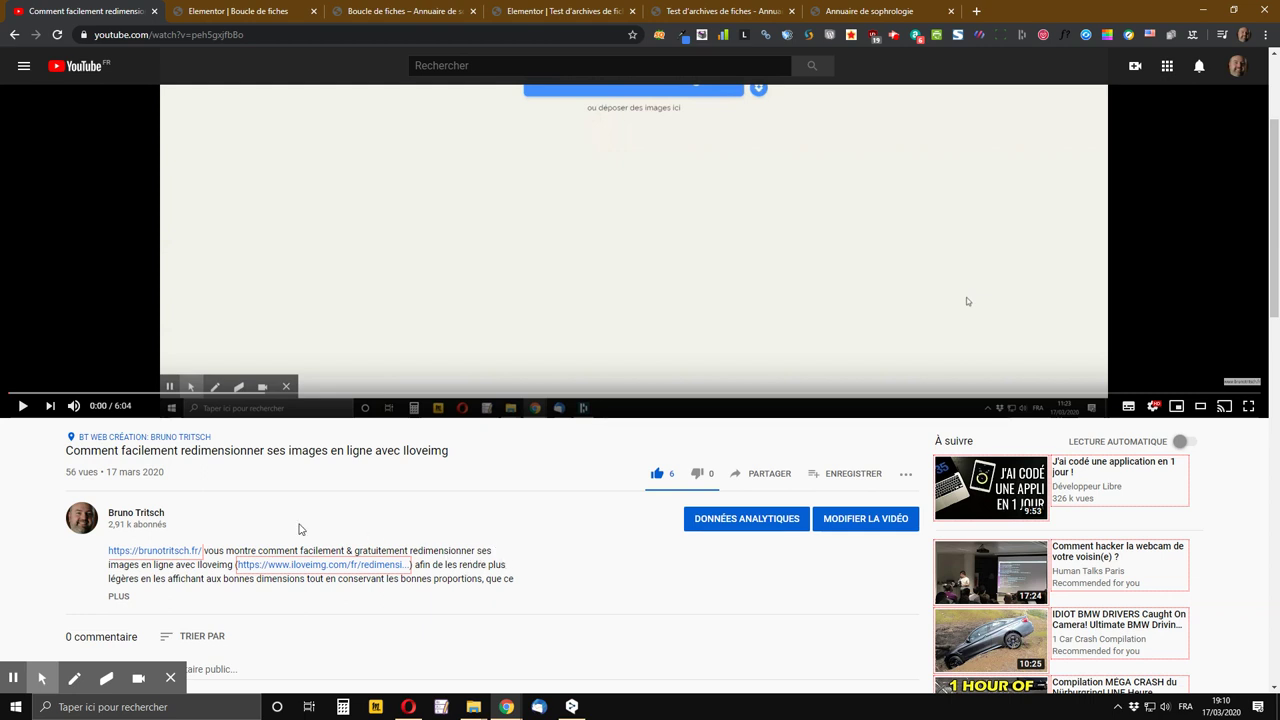
# - Expand the video's full description and look through its recommended WordPress theme, extension and hosting links
pyautogui.scroll(-2, 43, 461)
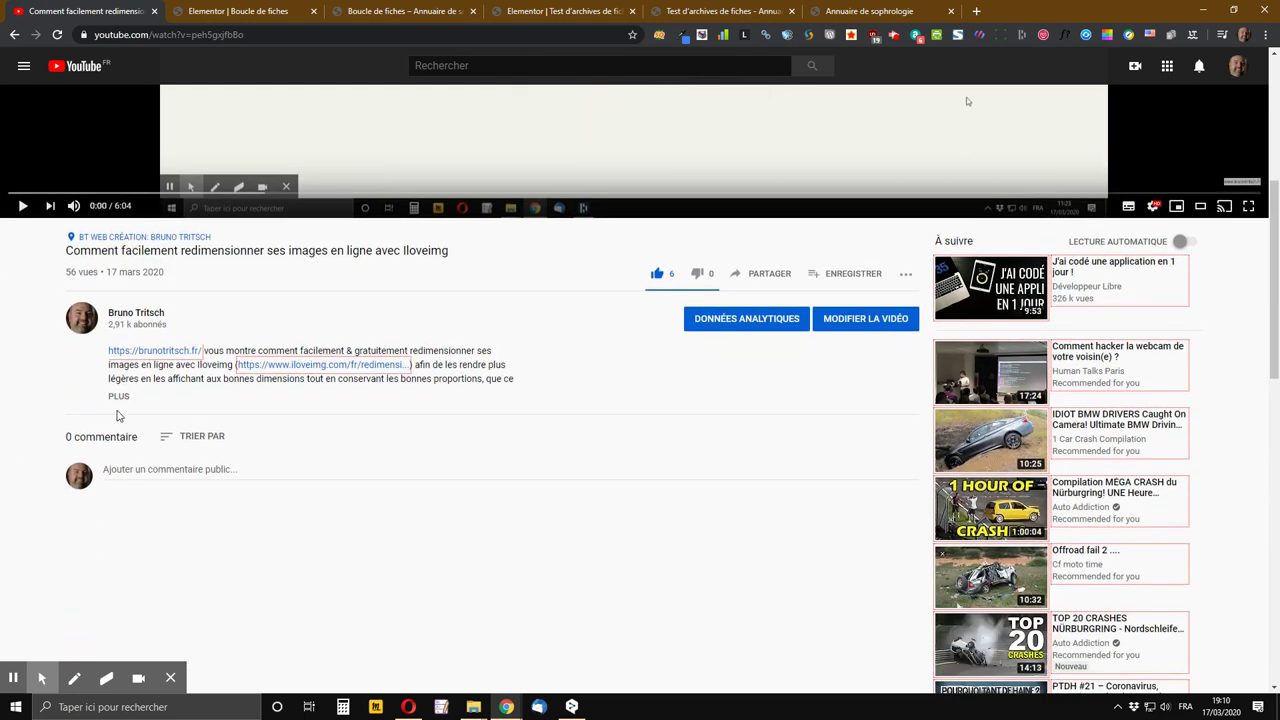
pyautogui.click(119, 398)
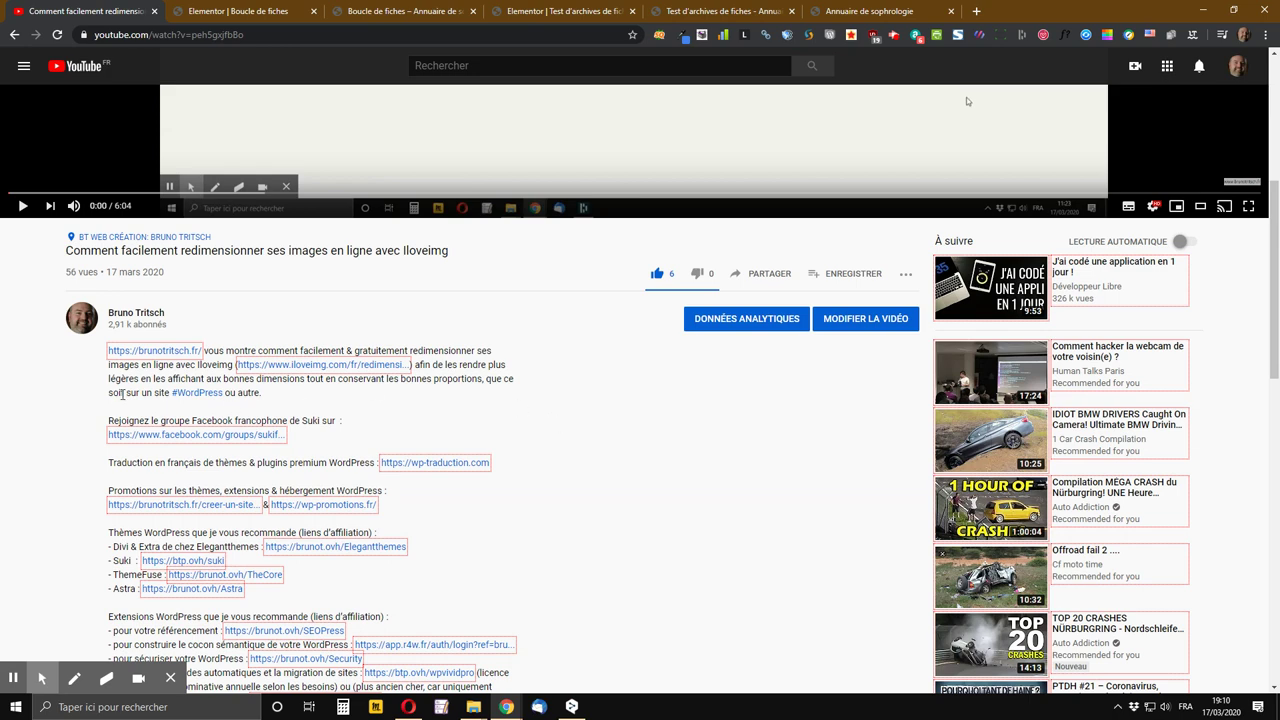
pyautogui.scroll(-2, 247, 421)
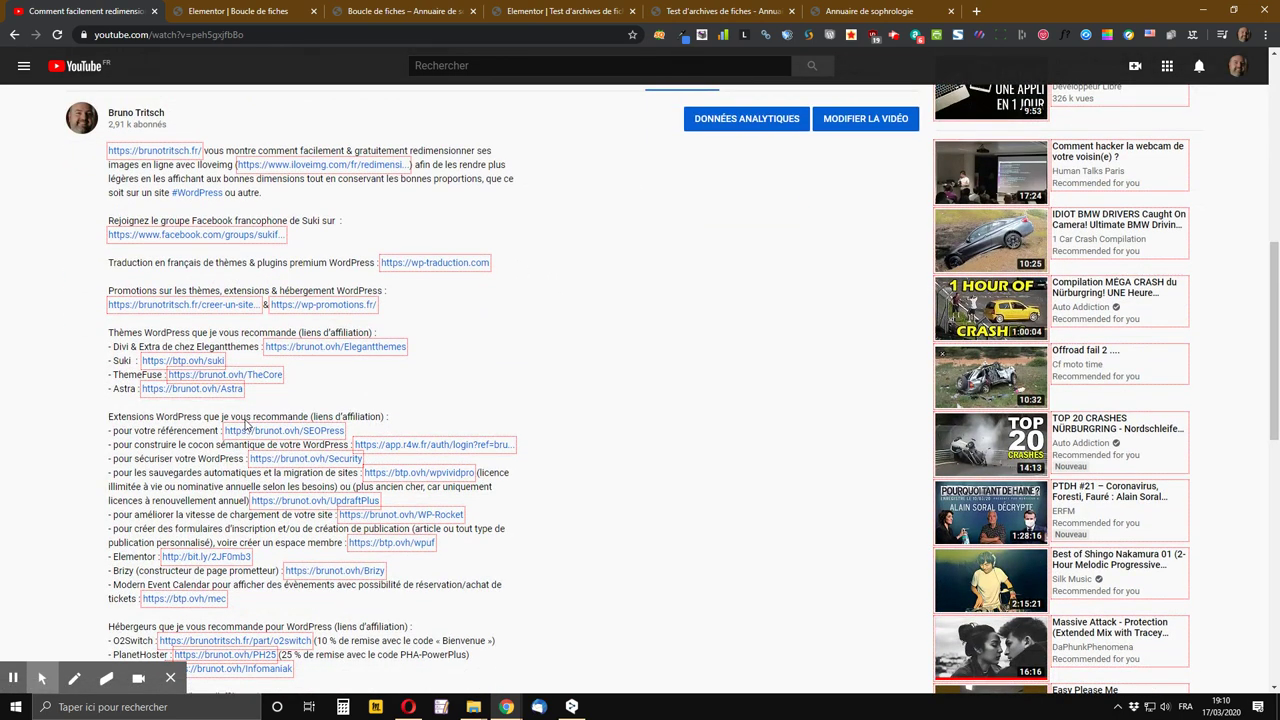